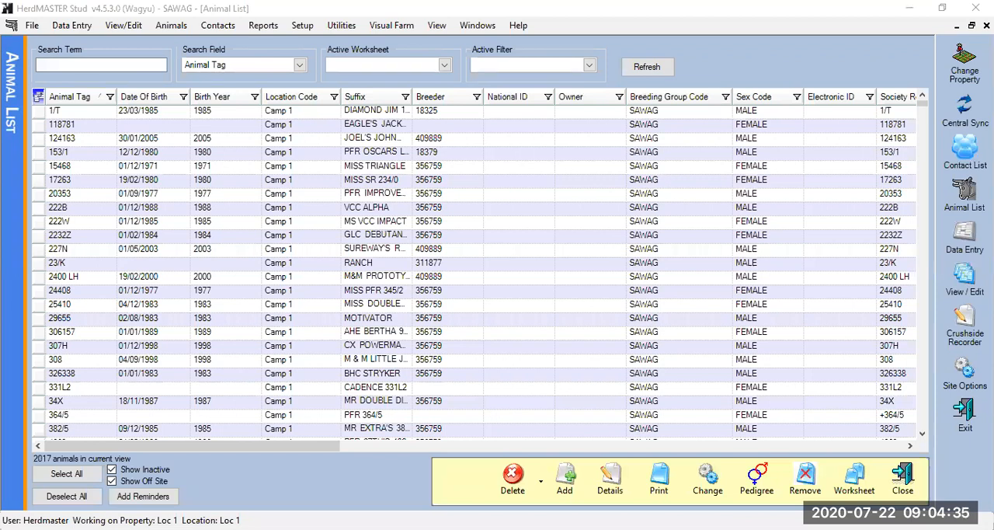
Close and reopen the animal list, and hide the inactive and off-site animals
{"action": "left_click", "coordinate": [987, 24]}
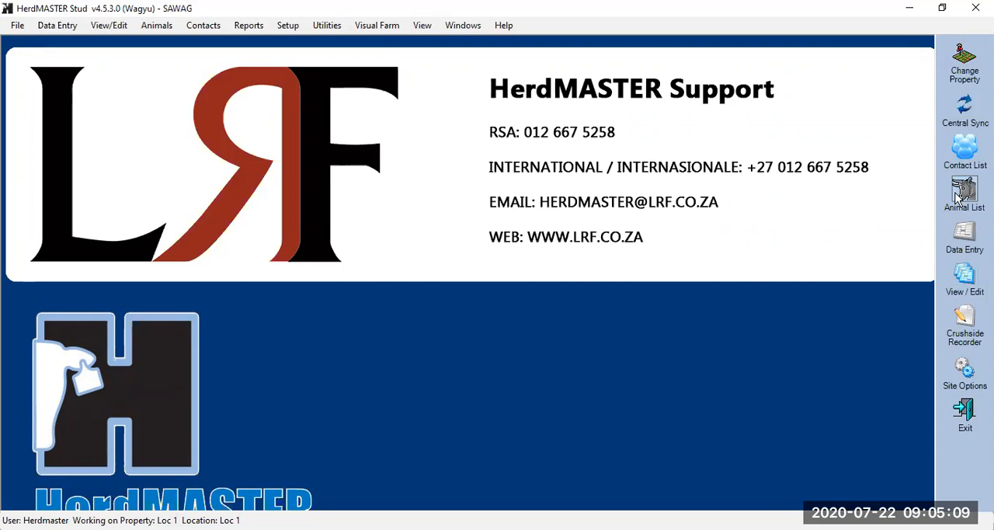
{"action": "left_click", "coordinate": [158, 29]}
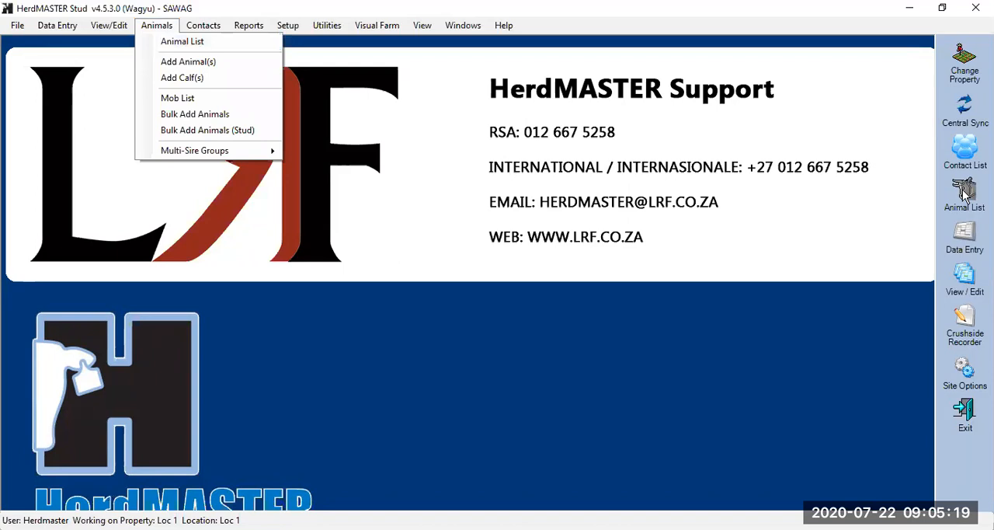
{"action": "left_click", "coordinate": [172, 45]}
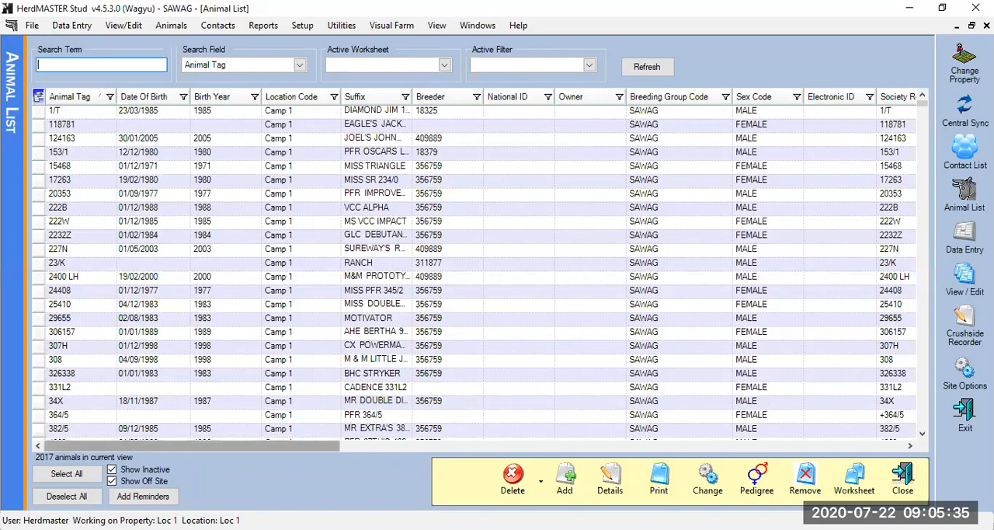
{"action": "left_click", "coordinate": [112, 470]}
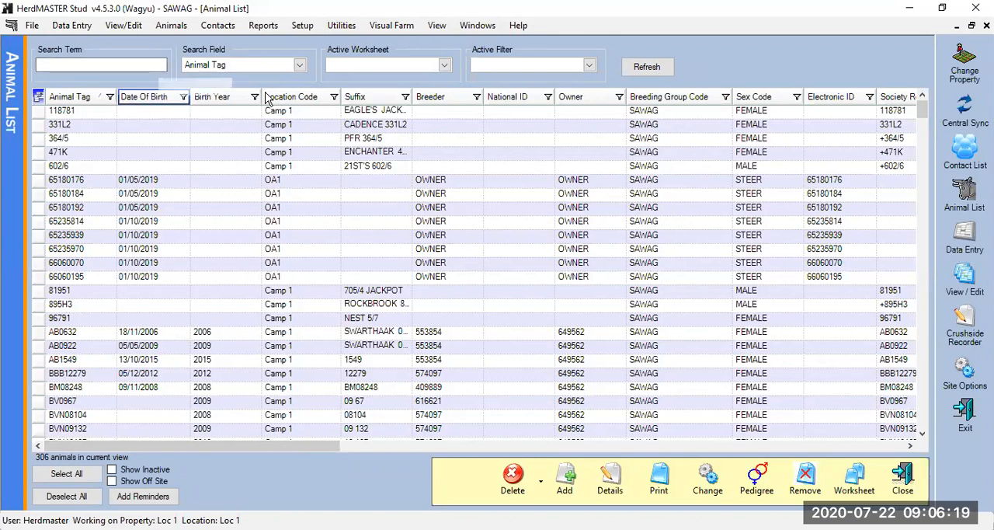
Place the Birth Year column directly before Date Of Birth in the animal list
{"action": "left_click_drag", "start_coordinate": [266, 96], "coordinate": [264, 97]}
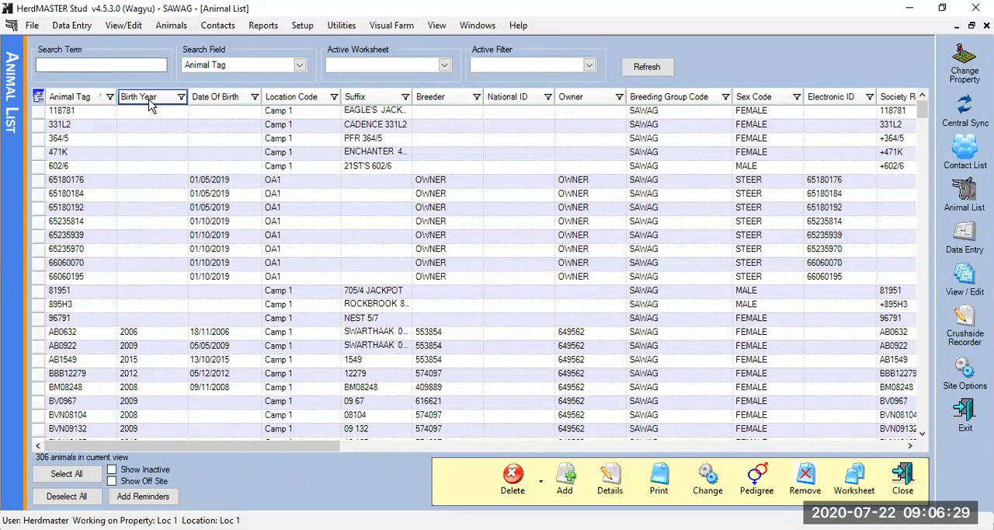
{"action": "left_click_drag", "start_coordinate": [151, 106], "coordinate": [351, 112]}
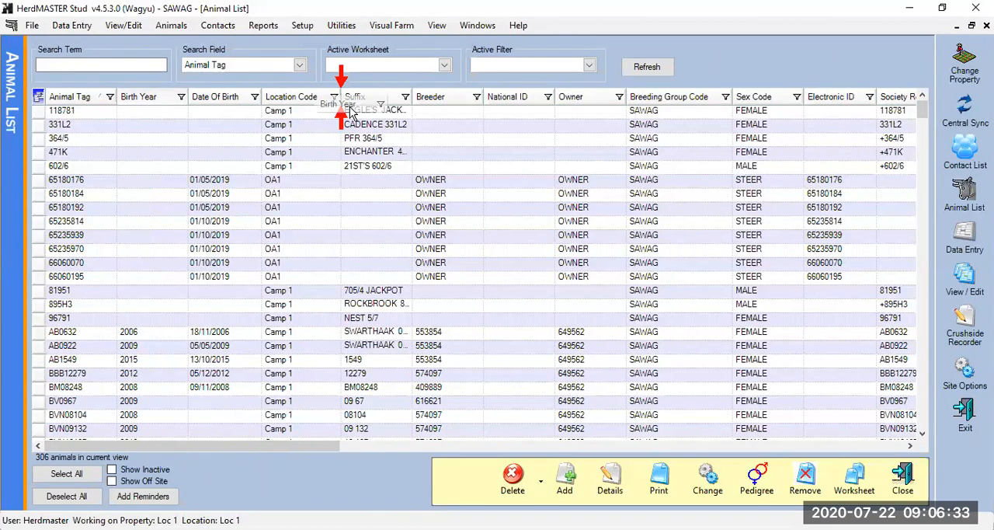
{"action": "left_click_drag", "start_coordinate": [351, 112], "coordinate": [414, 150]}
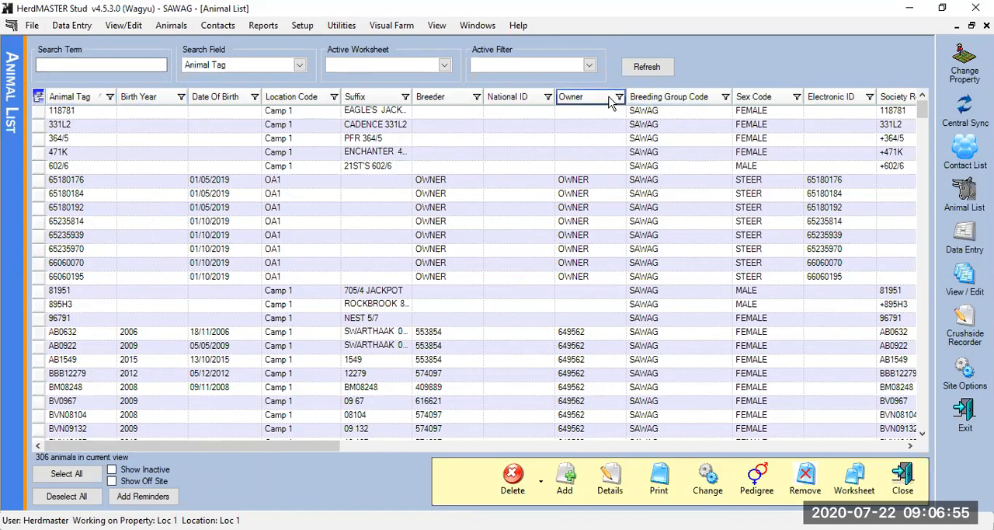
Sort the animal list by Birth Year and by Animal Tag in both directions, ending with Animal Tag descending
{"action": "left_click", "coordinate": [147, 99]}
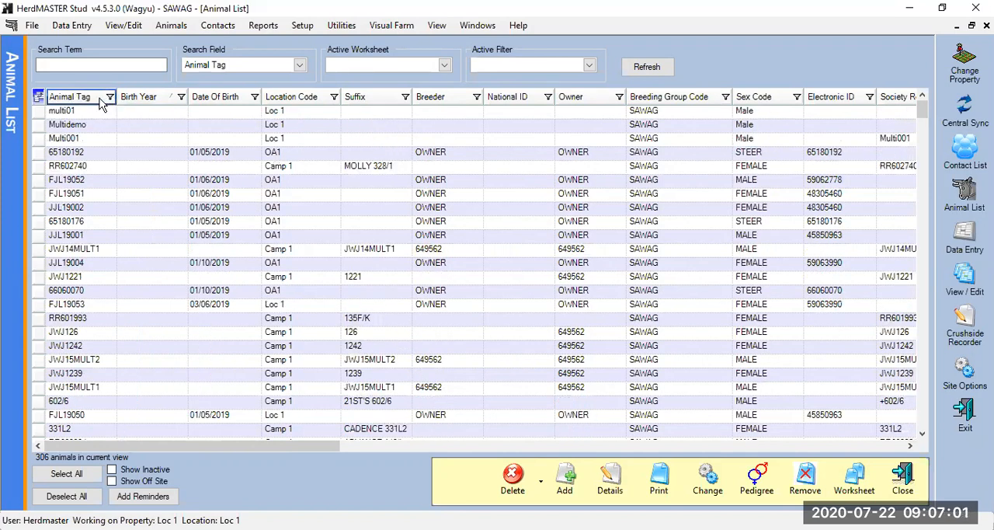
{"action": "left_click", "coordinate": [100, 99]}
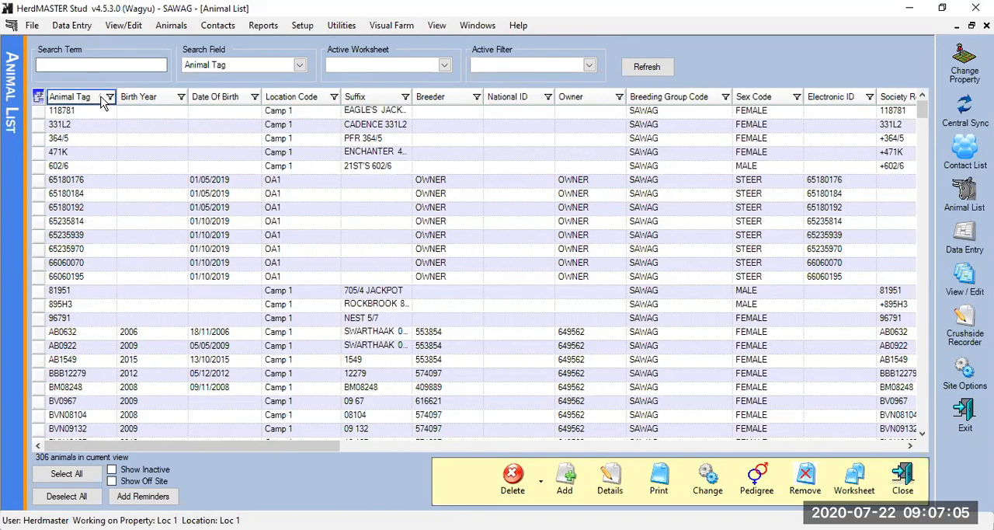
{"action": "left_click", "coordinate": [100, 100]}
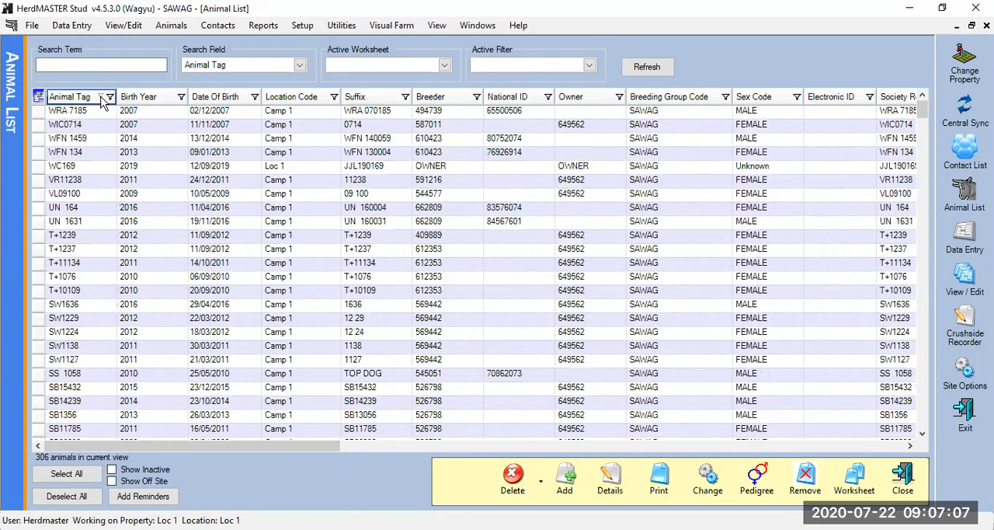
{"action": "left_click", "coordinate": [103, 104]}
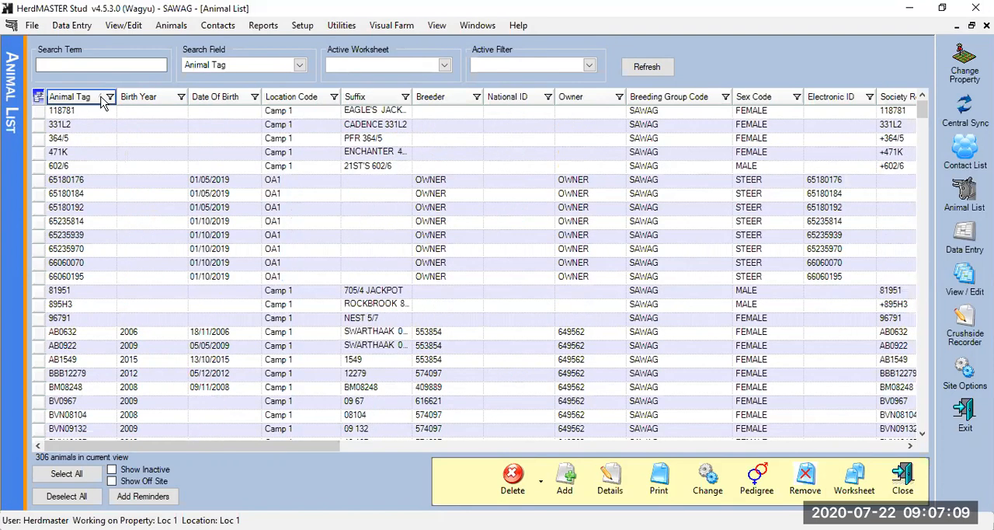
{"action": "left_click", "coordinate": [103, 101]}
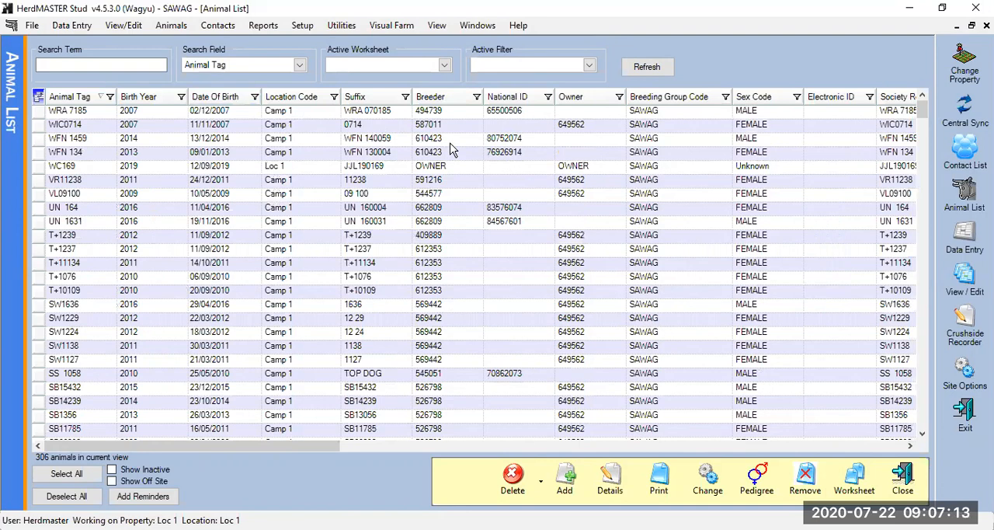
Sort the animal list by Birth Year in descending order
{"action": "left_click", "coordinate": [169, 101]}
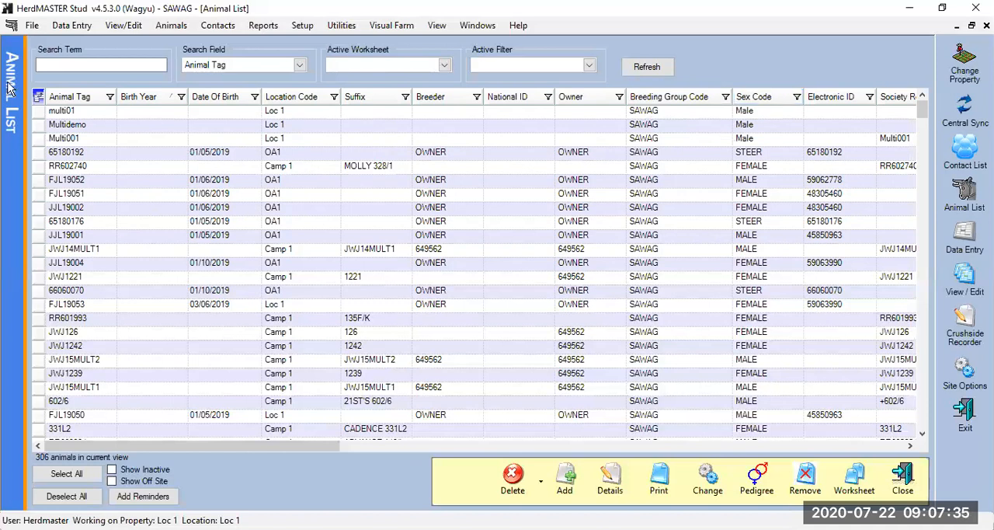
{"action": "left_click", "coordinate": [175, 107]}
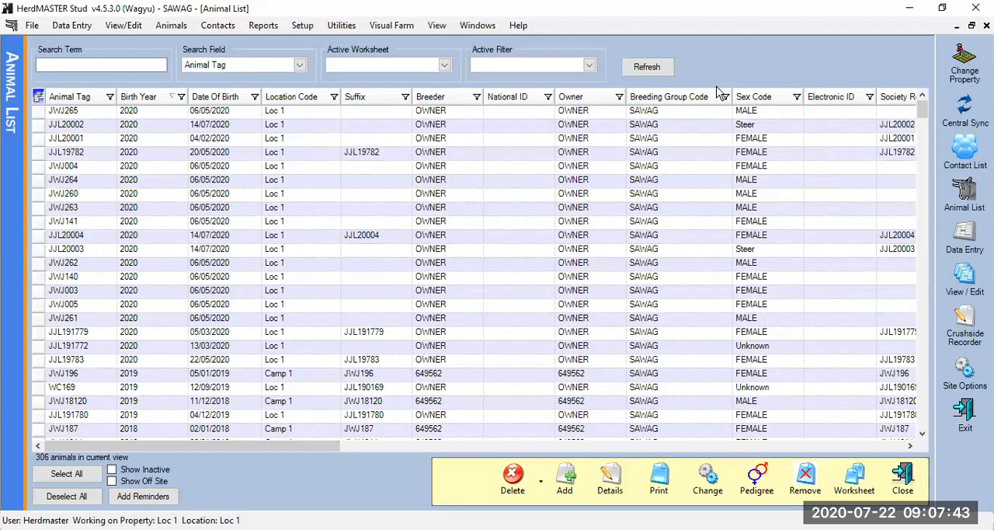
Search the animal list for the animal tag jwj17144
{"action": "left_click", "coordinate": [98, 61]}
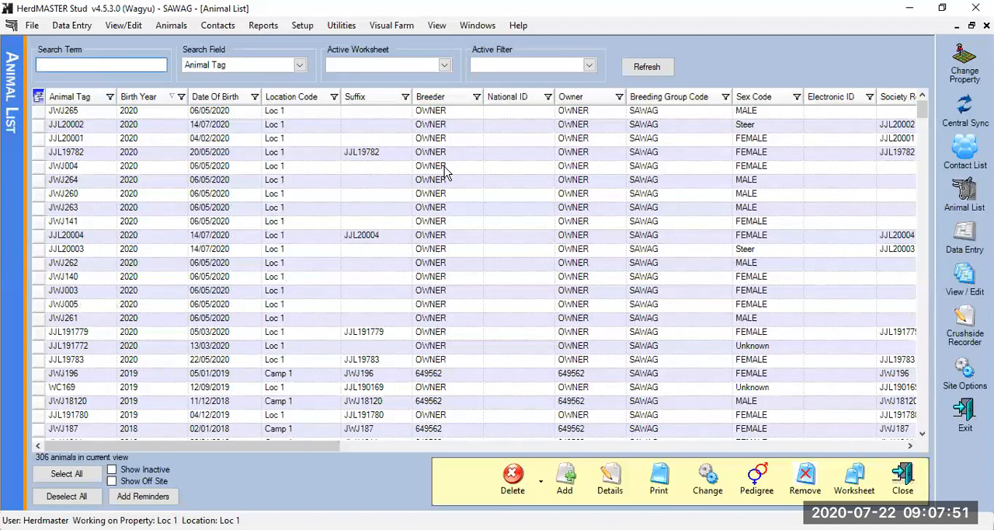
{"action": "type", "text": "jw"}
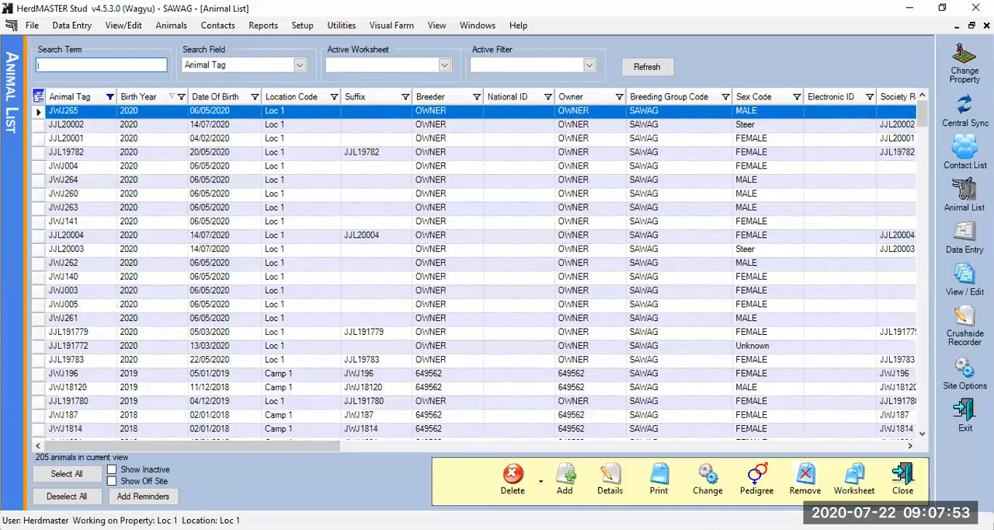
{"action": "type", "text": "j"}
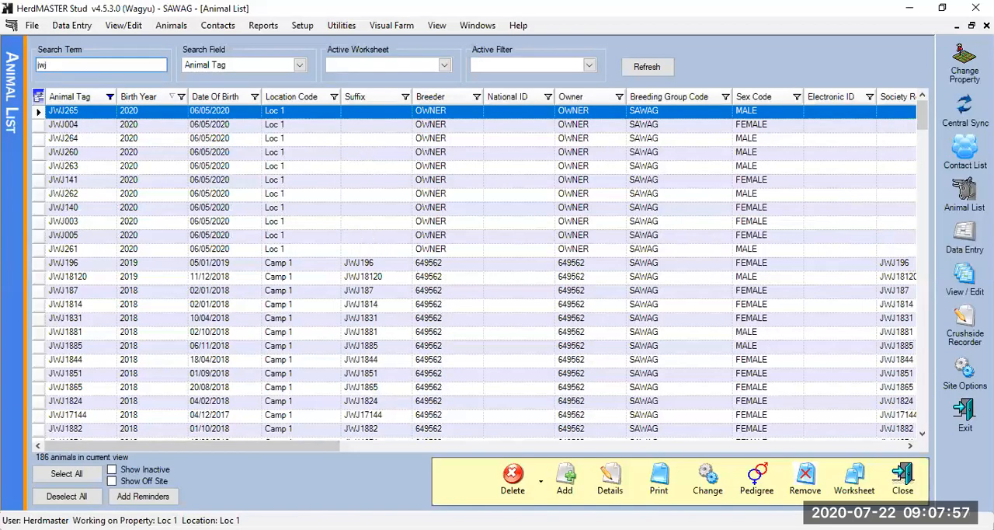
{"action": "type", "text": "17"}
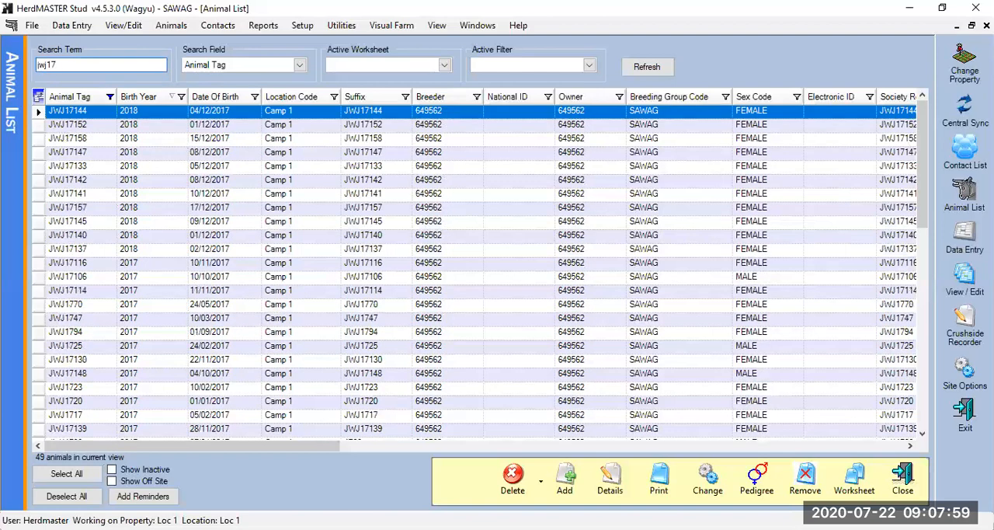
{"action": "type", "text": "144"}
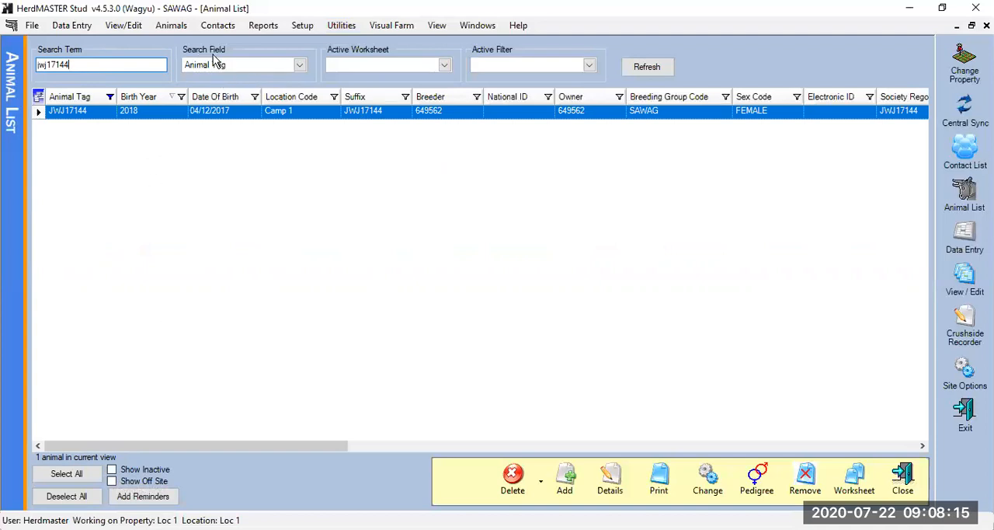
Switch the search field for the animal list to Electronic ID
{"action": "left_click", "coordinate": [299, 68]}
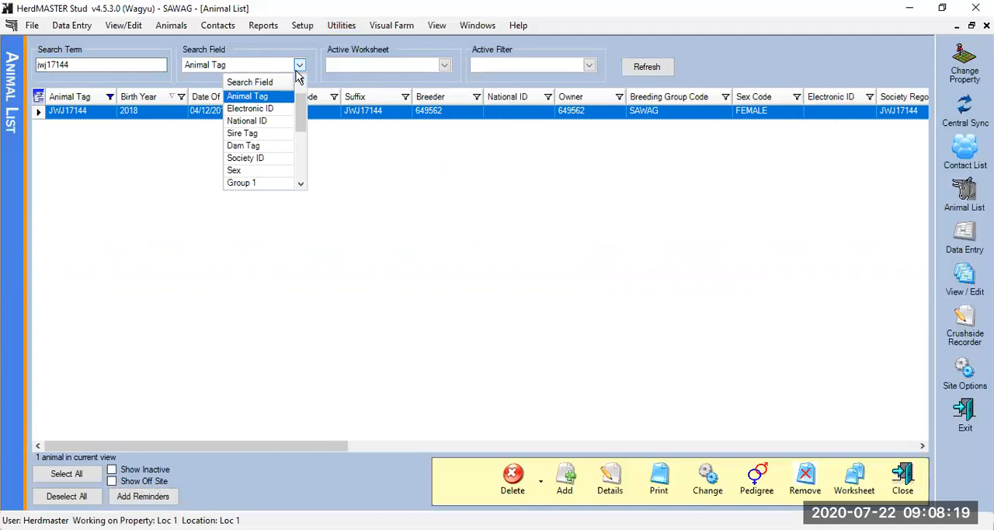
{"action": "left_click", "coordinate": [266, 108]}
{"action": "left_click", "coordinate": [112, 65]}
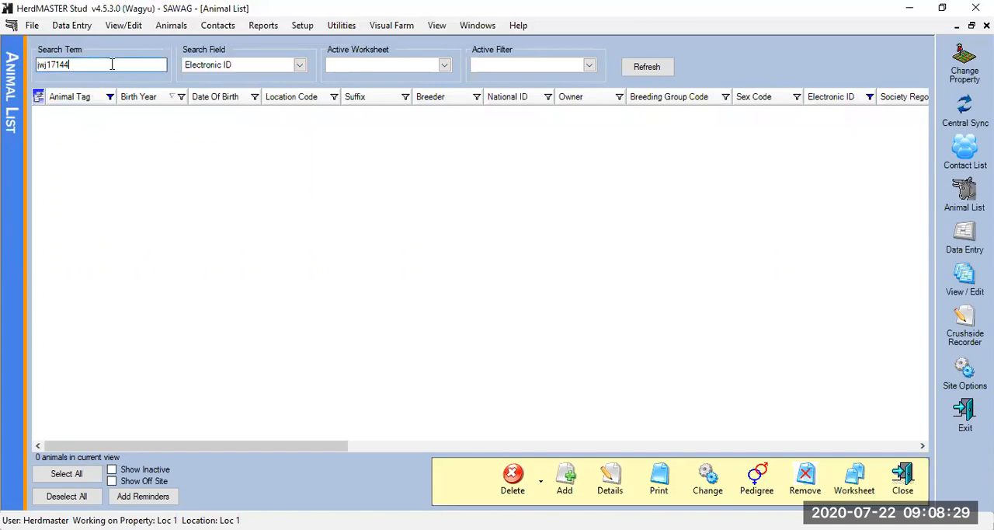
Set the search field back to Animal Tag and clear the search term to list all active animals again
{"action": "left_click", "coordinate": [302, 66]}
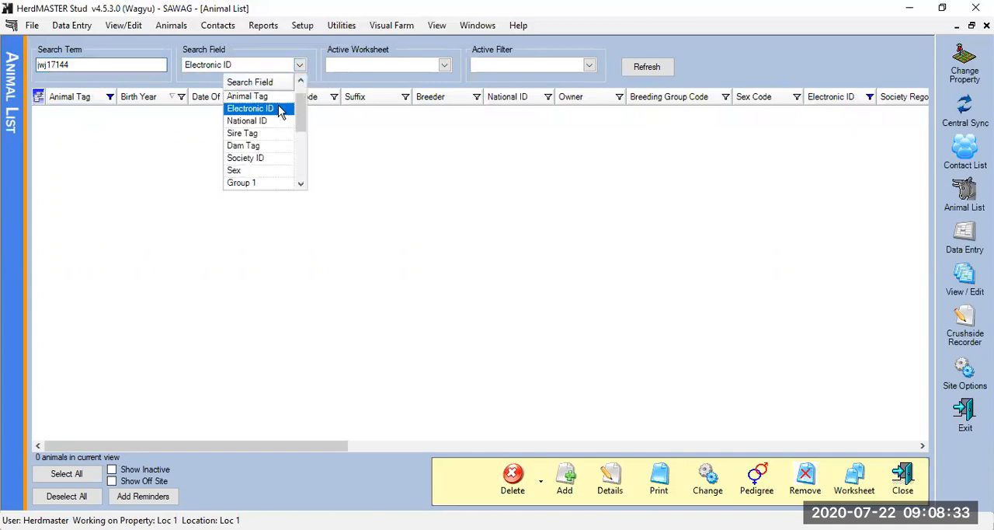
{"action": "left_click_drag", "start_coordinate": [304, 129], "coordinate": [319, 94]}
{"action": "left_click", "coordinate": [300, 64]}
{"action": "left_click", "coordinate": [300, 64]}
{"action": "left_click", "coordinate": [247, 109]}
{"action": "left_click", "coordinate": [132, 72]}
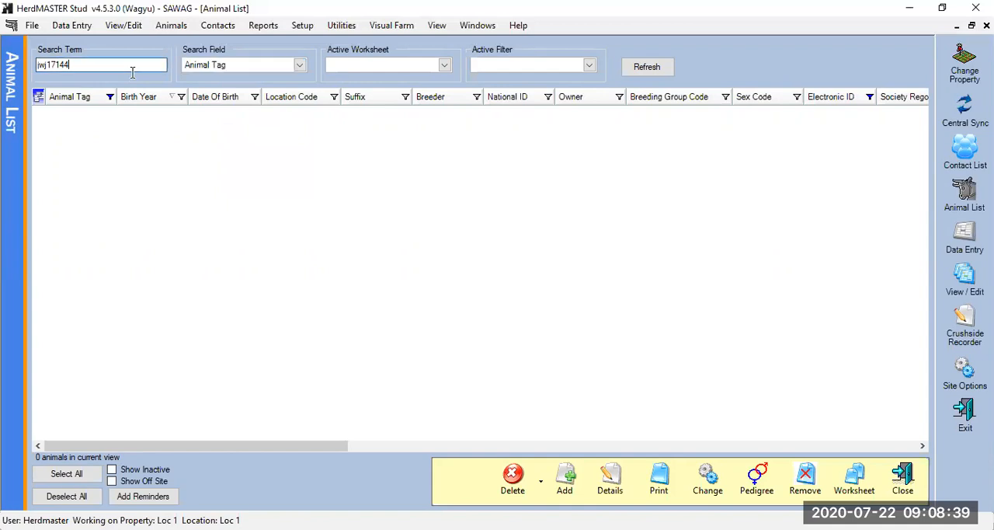
{"action": "key", "text": "BackSpace"}
{"action": "key", "text": "BackSpace"}
{"action": "key", "text": "BackSpace"}
{"action": "key", "text": "BackSpace"}
{"action": "key", "text": "BackSpace"}
{"action": "key", "text": "BackSpace"}
{"action": "key", "text": "BackSpace"}
{"action": "key", "text": "Return"}
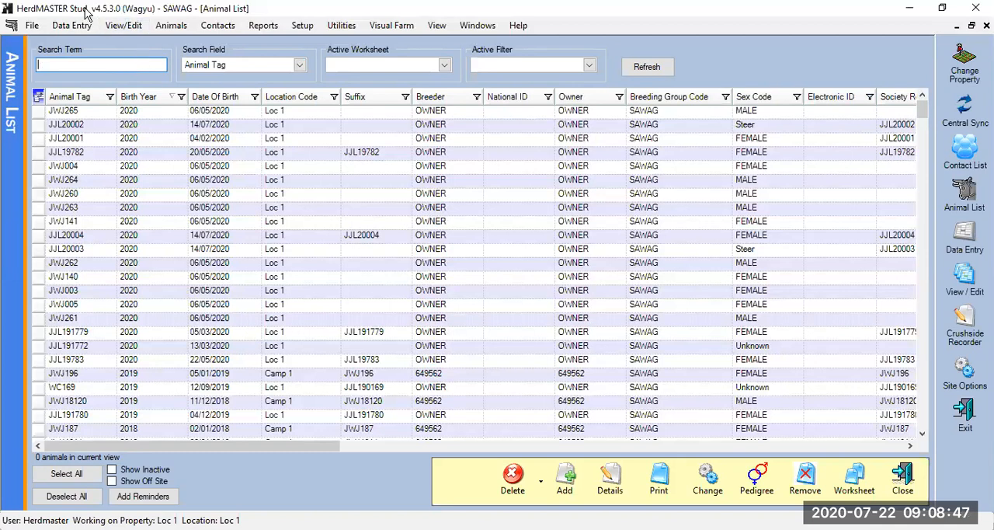
Examine the available commands for files, data entry, viewing, animals, contacts, reports, setup, utilities, visual farm maps and window arrangement
{"action": "left_click", "coordinate": [31, 28]}
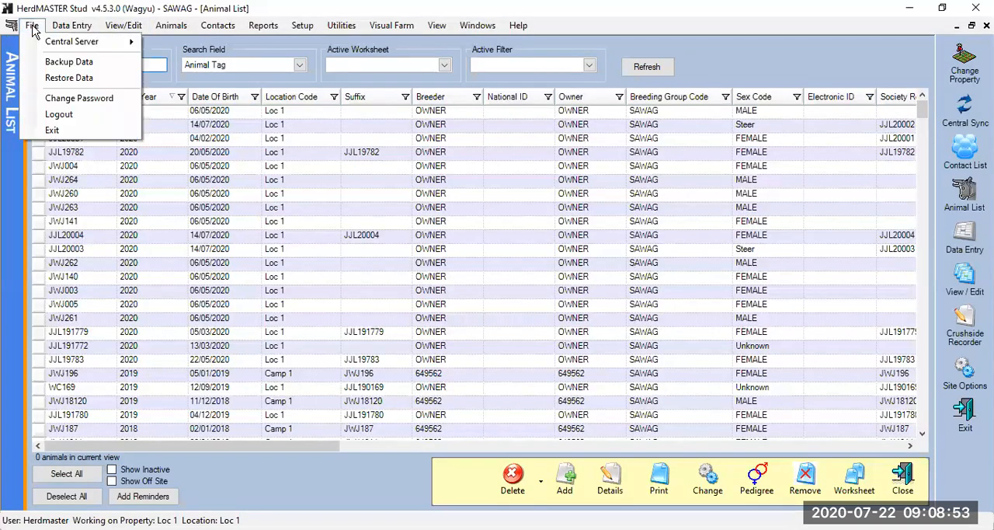
{"action": "mouse_move", "coordinate": [72, 25]}
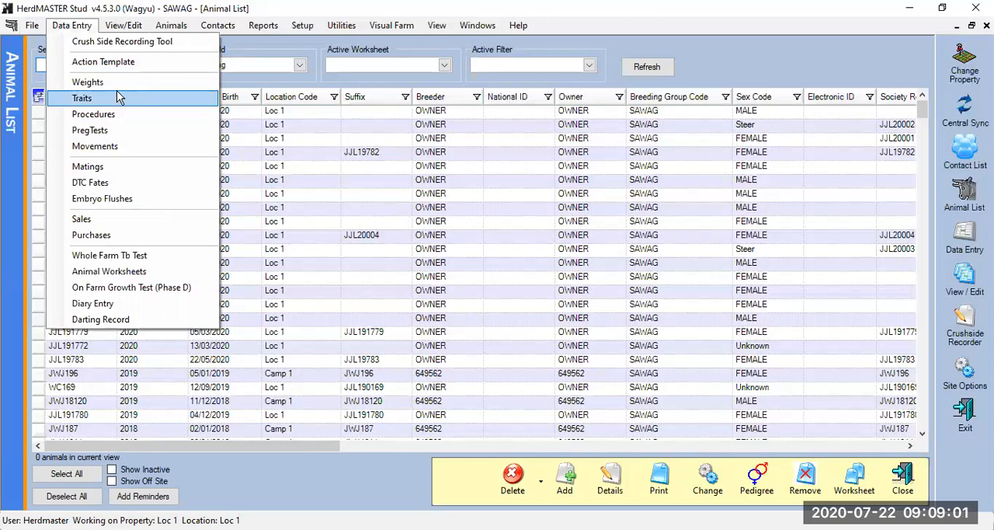
{"action": "mouse_move", "coordinate": [111, 28]}
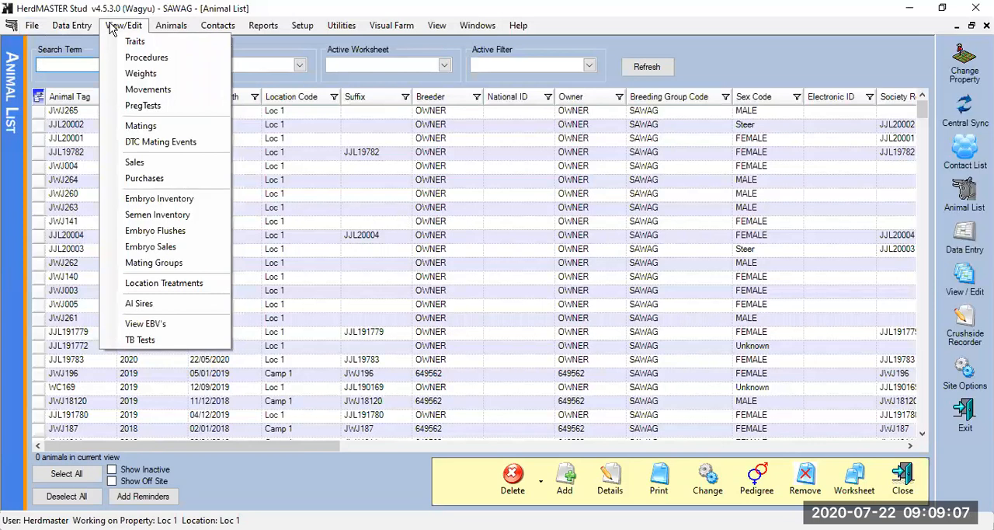
{"action": "mouse_move", "coordinate": [177, 31]}
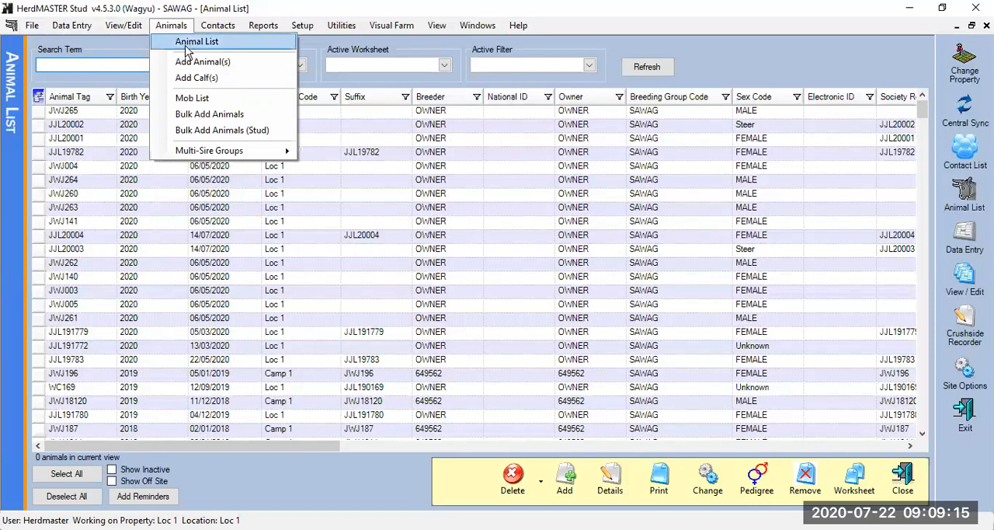
{"action": "mouse_move", "coordinate": [216, 32]}
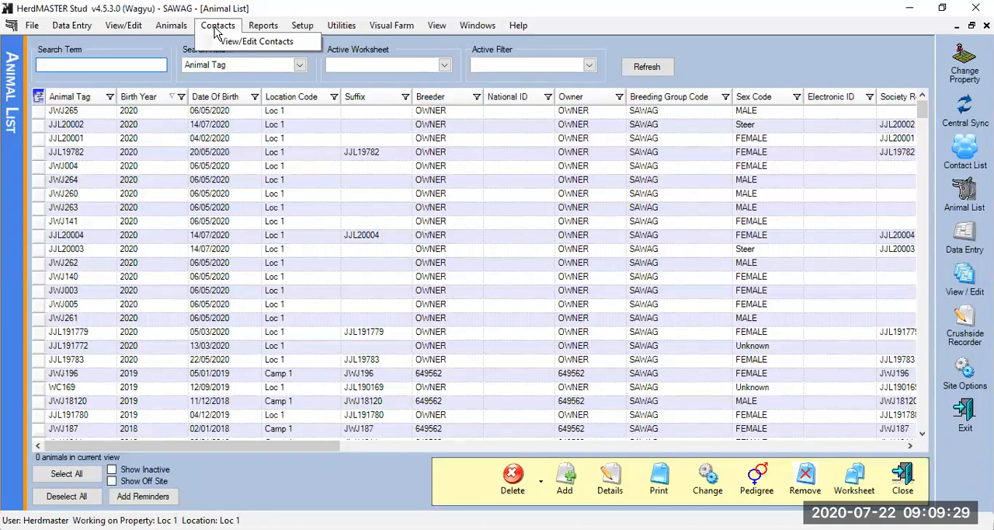
{"action": "left_click", "coordinate": [263, 26]}
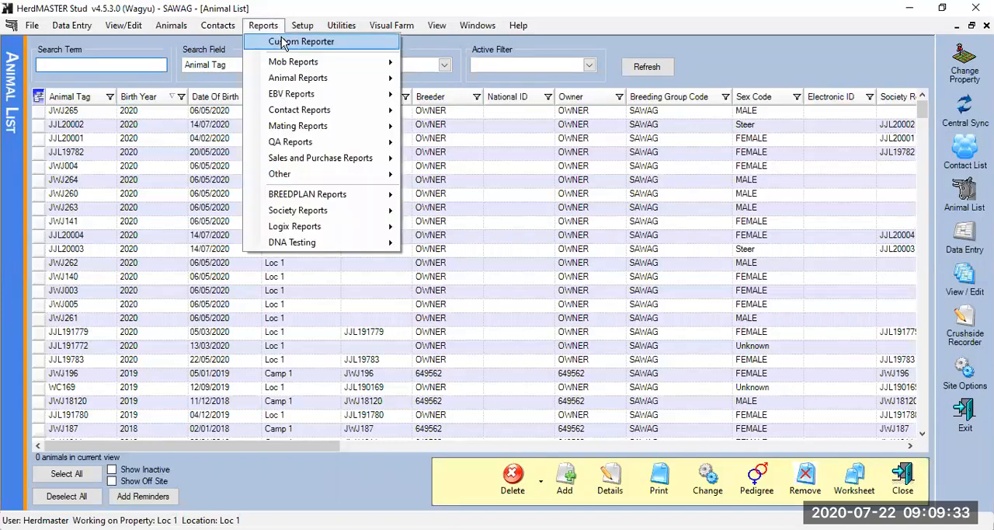
{"action": "mouse_move", "coordinate": [301, 81]}
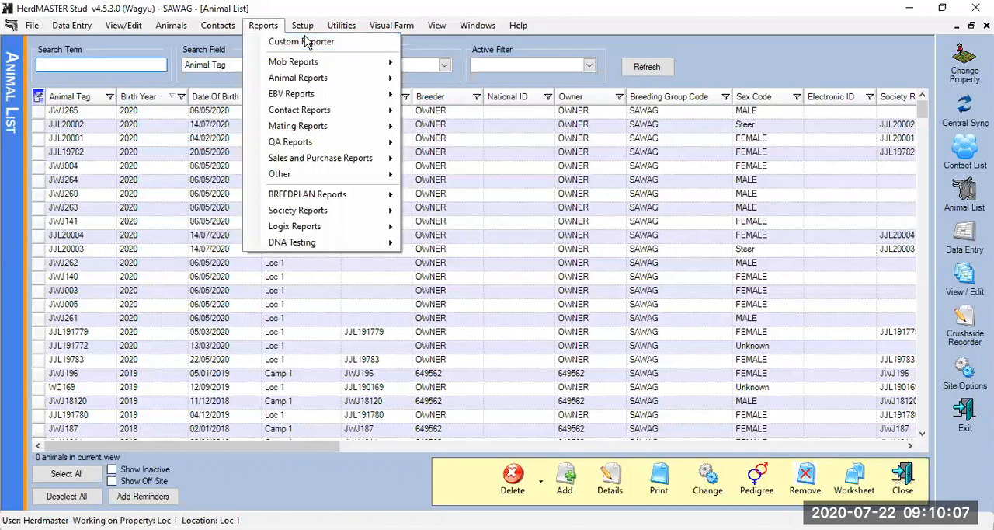
{"action": "mouse_move", "coordinate": [306, 32]}
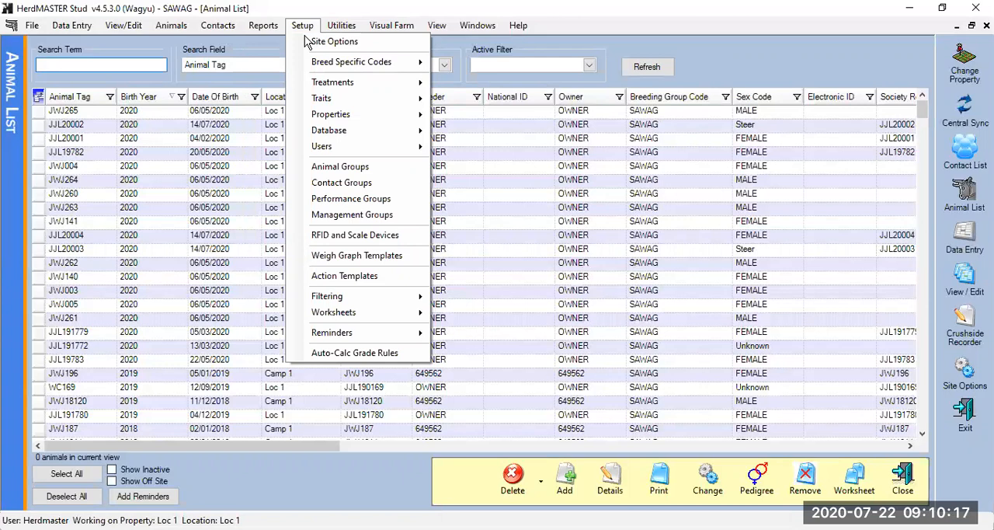
{"action": "mouse_move", "coordinate": [326, 62]}
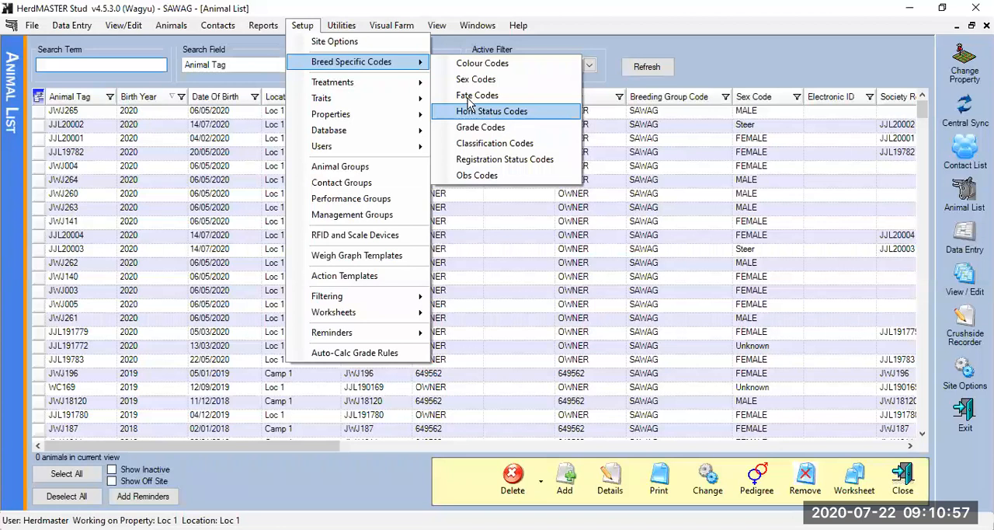
{"action": "mouse_move", "coordinate": [391, 24]}
{"action": "key", "text": "Left"}
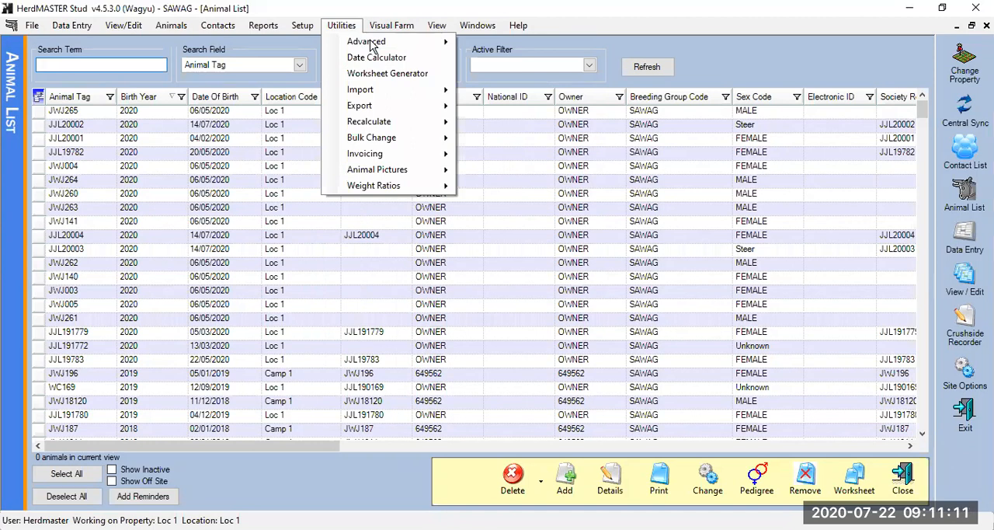
{"action": "key", "text": "Right"}
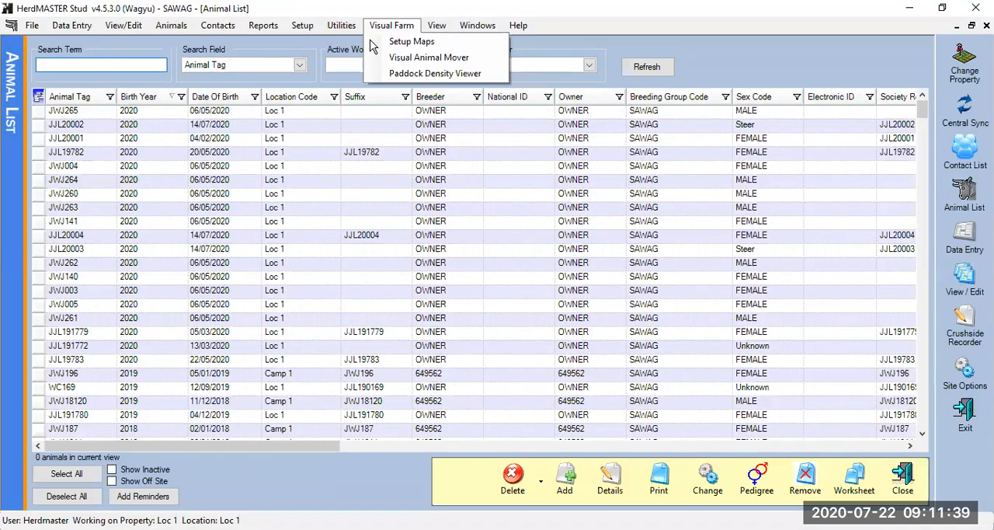
{"action": "key", "text": "Right"}
View the program's version and licensed applications, and review the available help and support commands
{"action": "key", "text": "Right"}
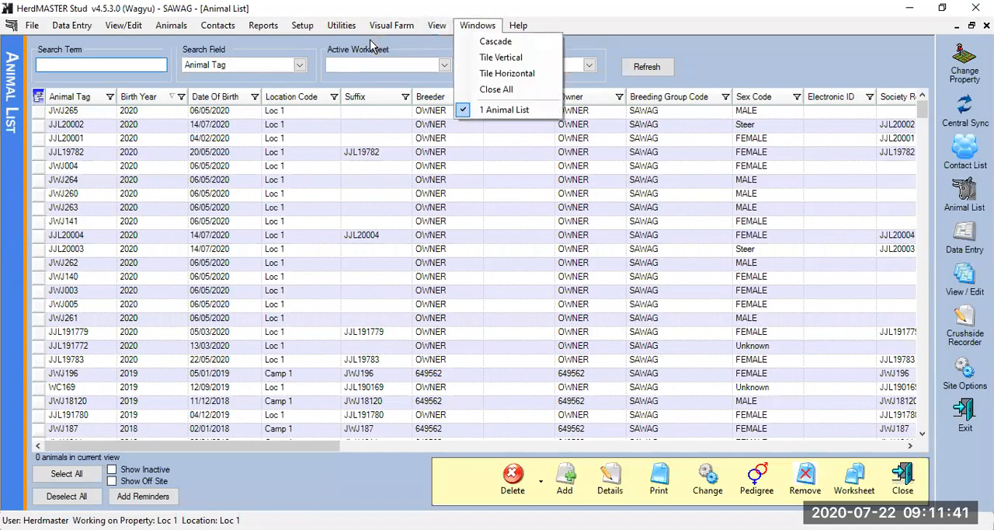
{"action": "key", "text": "Right"}
{"action": "key", "text": "Left"}
{"action": "key", "text": "Left"}
{"action": "key", "text": "Right"}
{"action": "key", "text": "Right"}
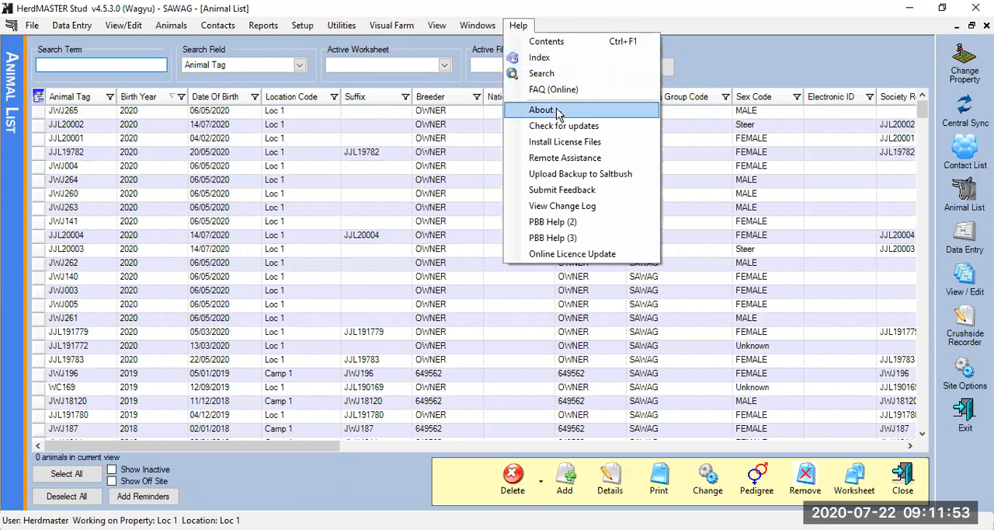
{"action": "left_click", "coordinate": [565, 128]}
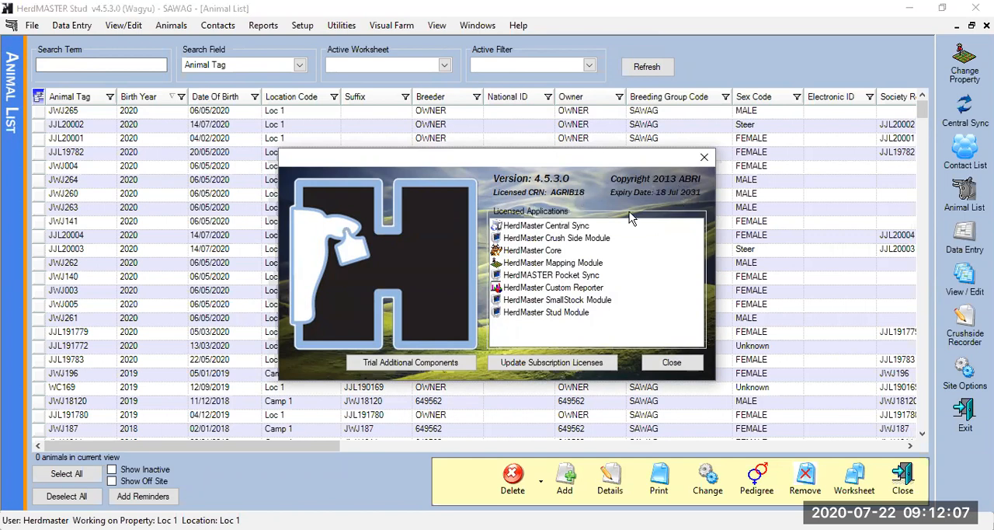
{"action": "left_click", "coordinate": [673, 365]}
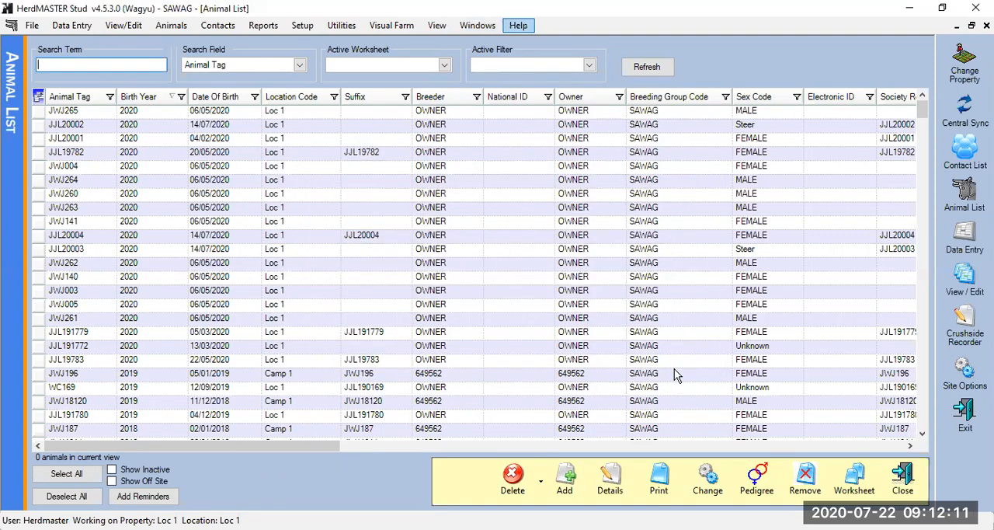
{"action": "left_click", "coordinate": [518, 25]}
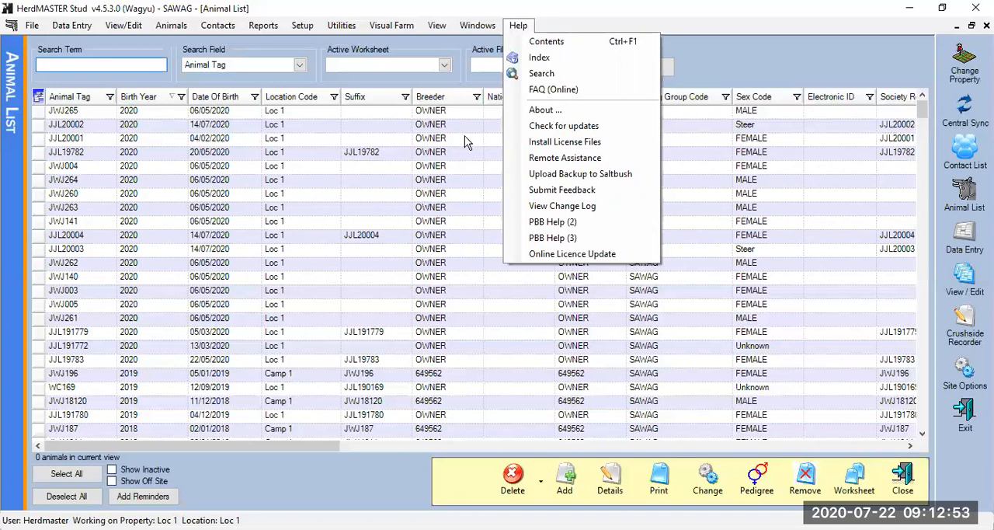
{"action": "left_click", "coordinate": [746, 179]}
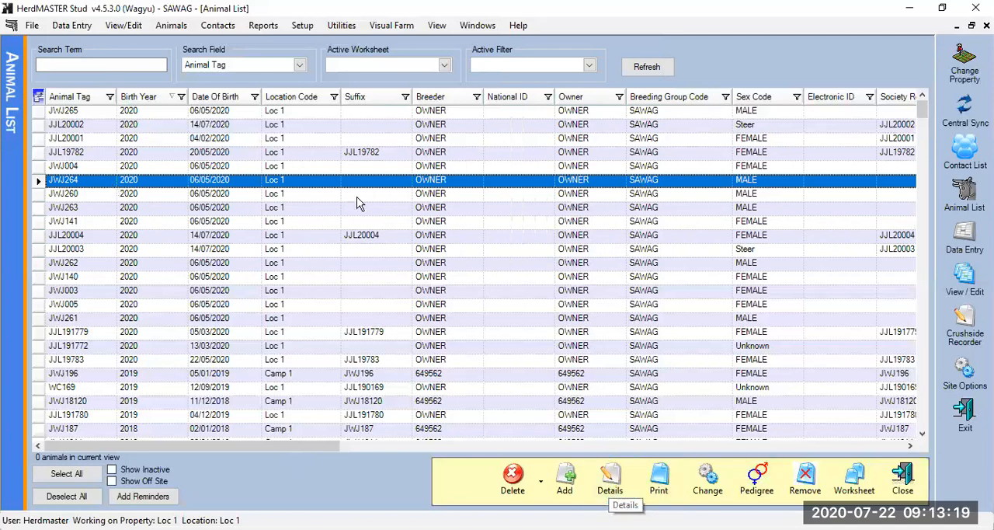
Open the details of animal JWJ004, browse forward through the next three animals and return to the animal list
{"action": "left_click", "coordinate": [176, 167]}
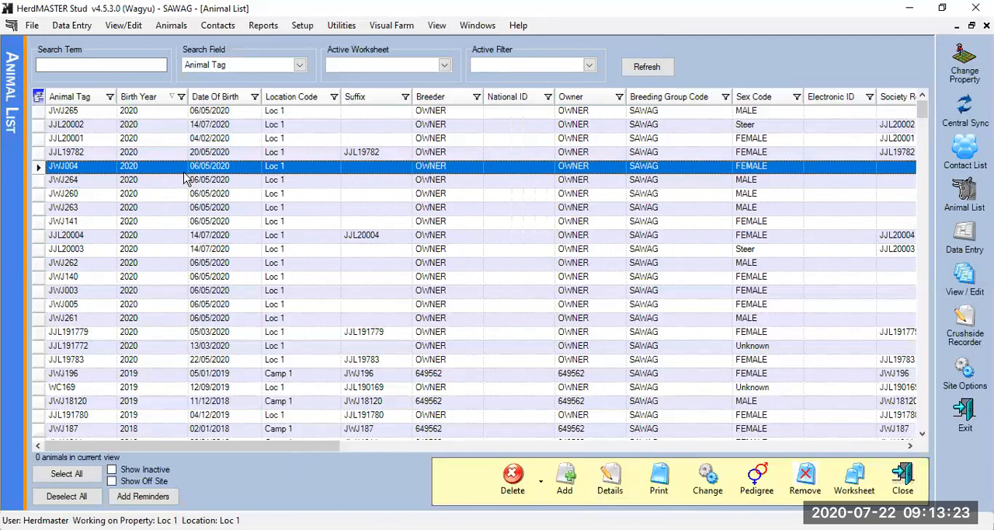
{"action": "double_click", "coordinate": [36, 168]}
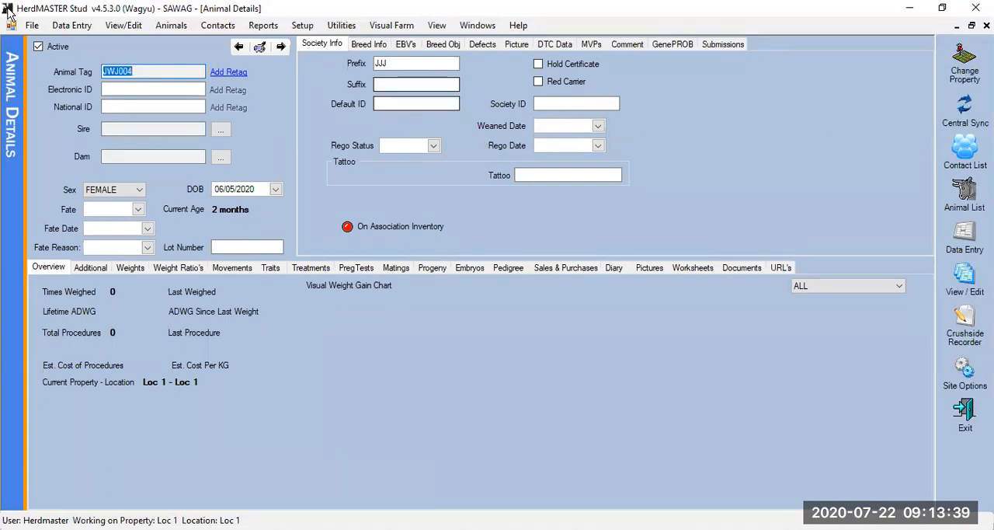
{"action": "left_click", "coordinate": [281, 46]}
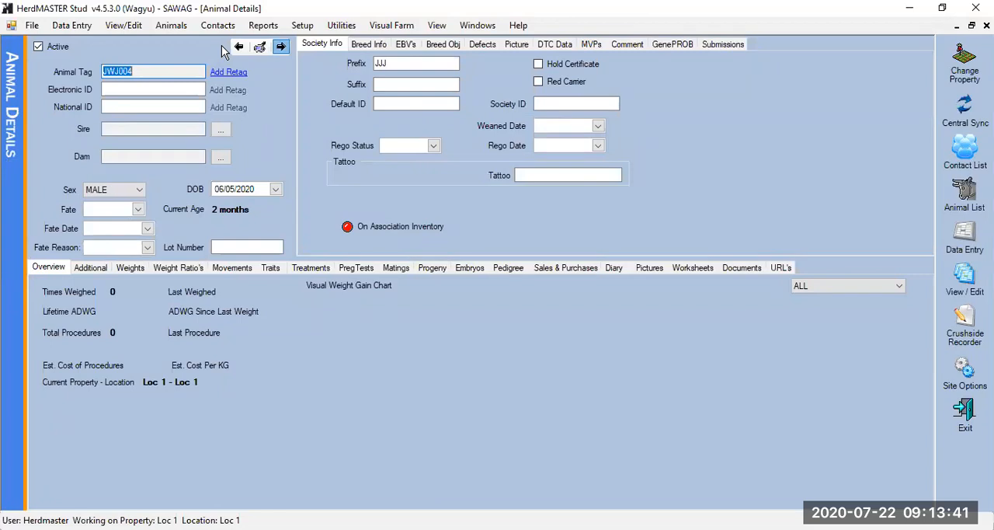
{"action": "left_click", "coordinate": [280, 47]}
{"action": "left_click", "coordinate": [280, 47]}
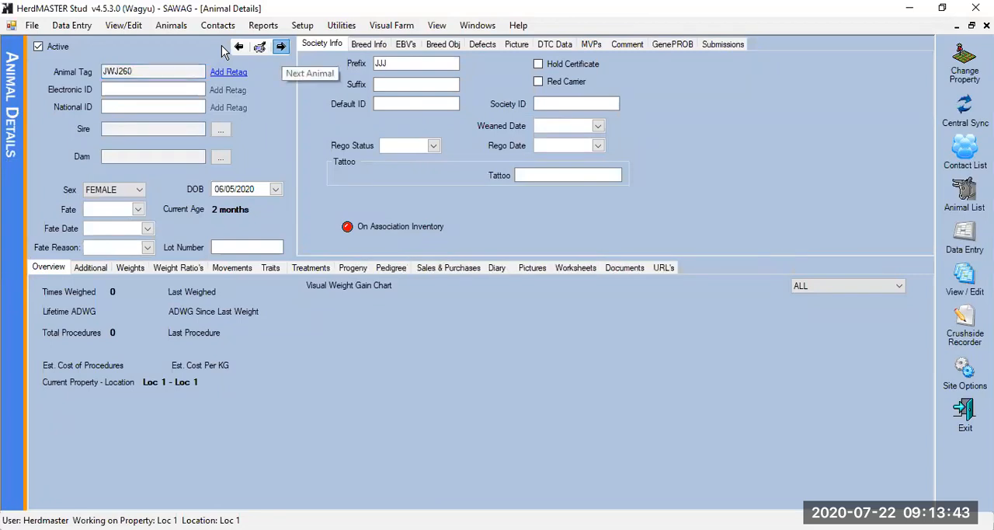
{"action": "left_click", "coordinate": [987, 25]}
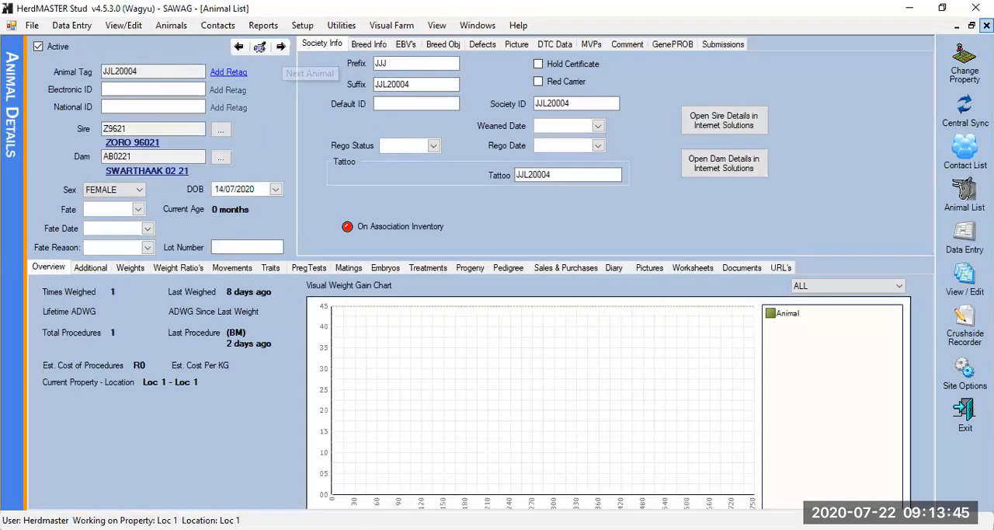
Open the details of animal JJL191780 and view its retag records
{"action": "scroll", "coordinate": [83, 268], "scroll_direction": "down", "scroll_amount": 2}
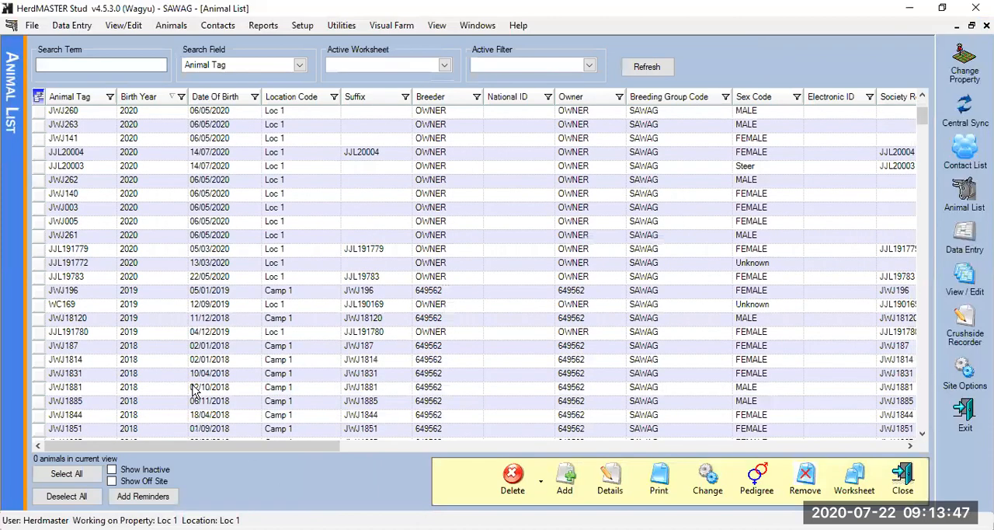
{"action": "double_click", "coordinate": [94, 333]}
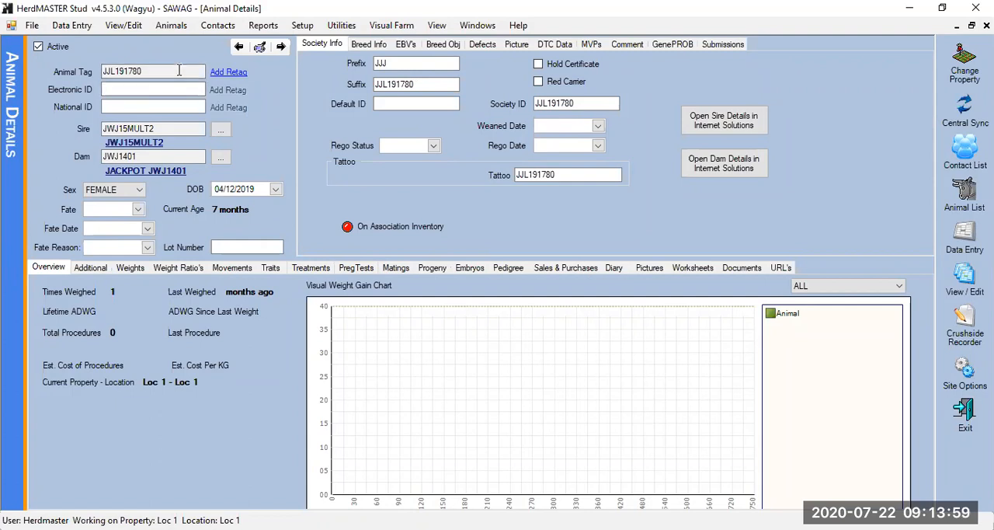
{"action": "left_click", "coordinate": [179, 70]}
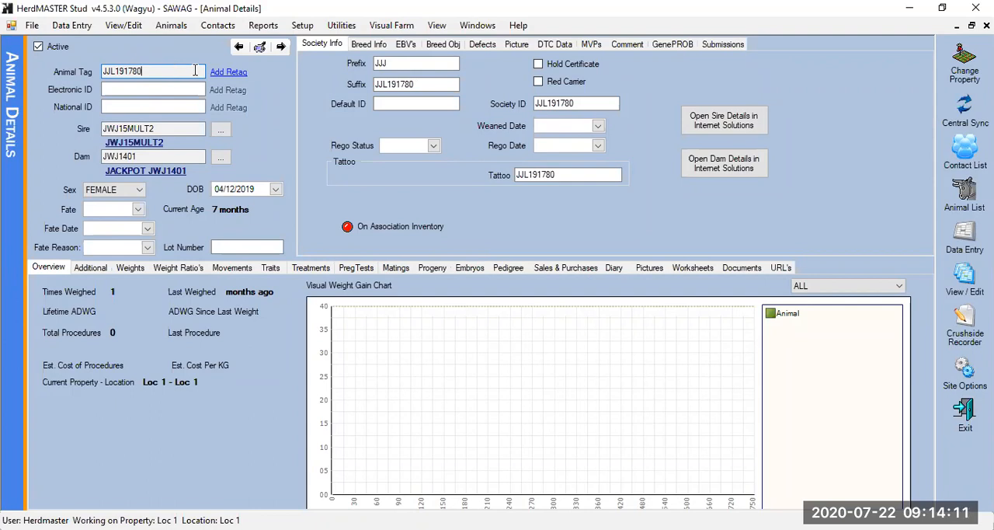
{"action": "left_click", "coordinate": [235, 72]}
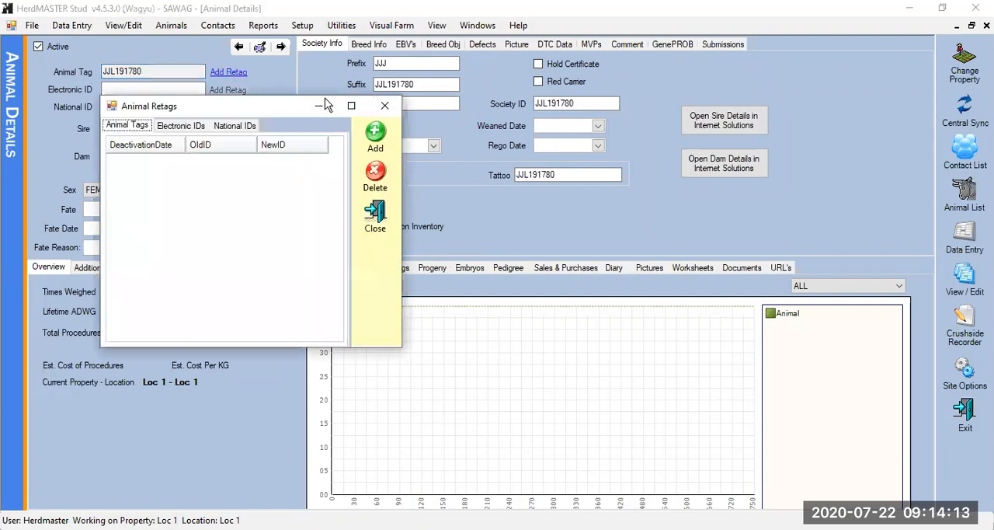
{"action": "left_click", "coordinate": [375, 218]}
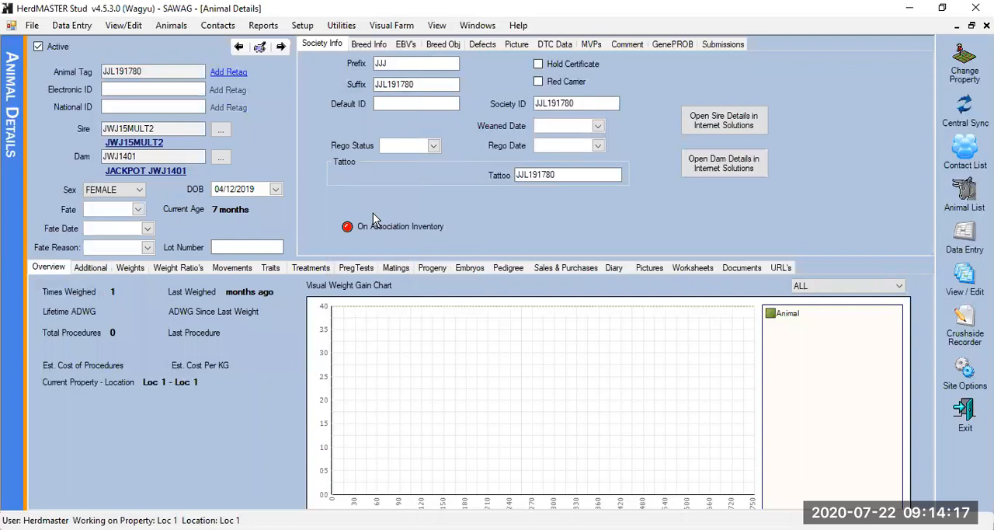
Inspect the Electronic ID, fate, fate date and fate reason fields, declining the update of the animal's active status
{"action": "left_click", "coordinate": [133, 91]}
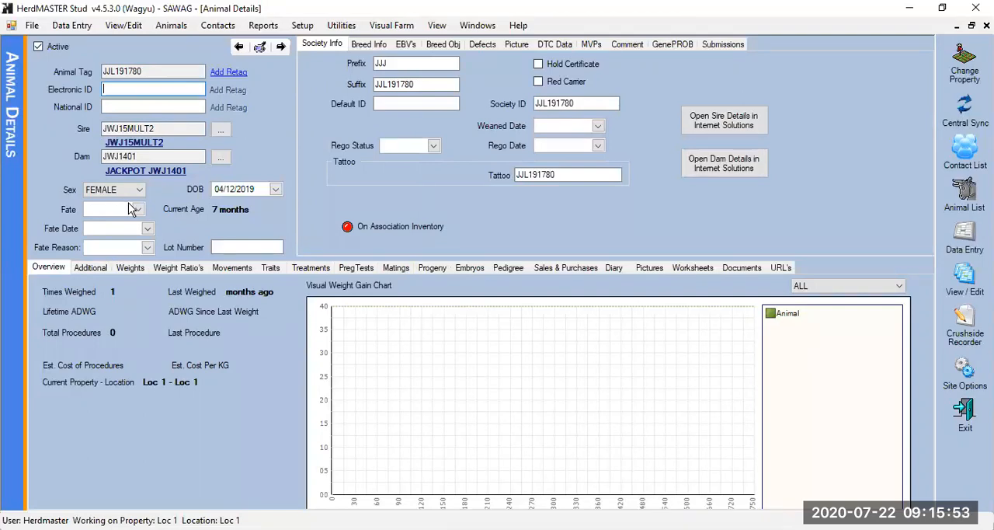
{"action": "left_click", "coordinate": [138, 210]}
{"action": "left_click", "coordinate": [138, 209]}
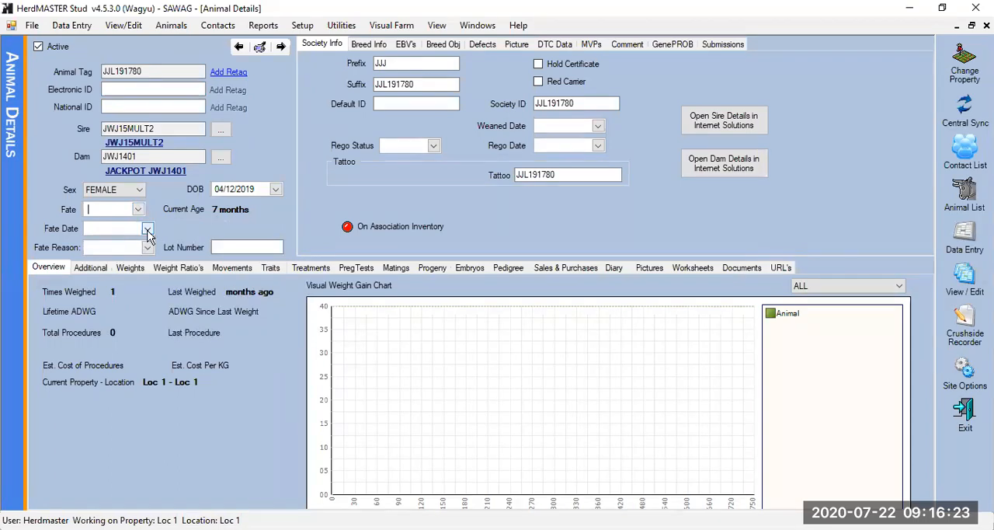
{"action": "left_click", "coordinate": [148, 231]}
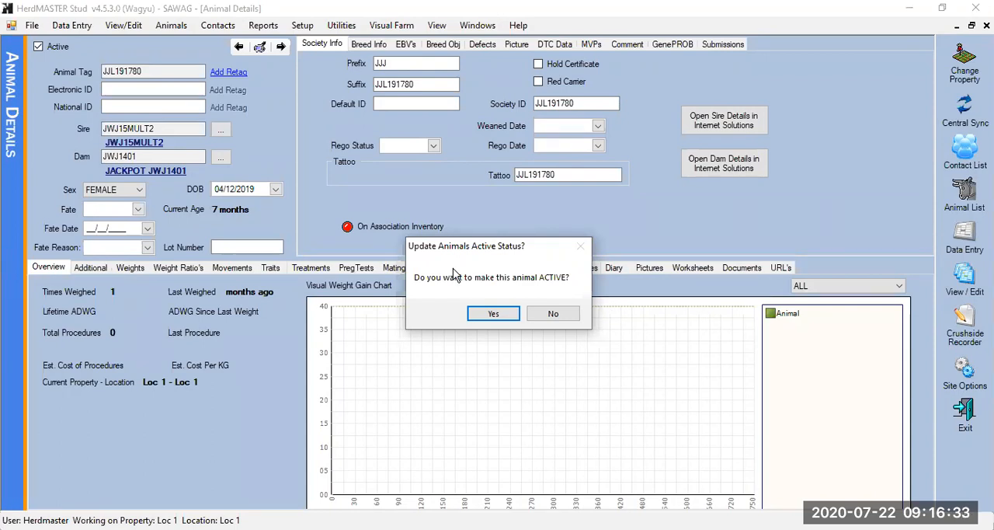
{"action": "left_click", "coordinate": [561, 318]}
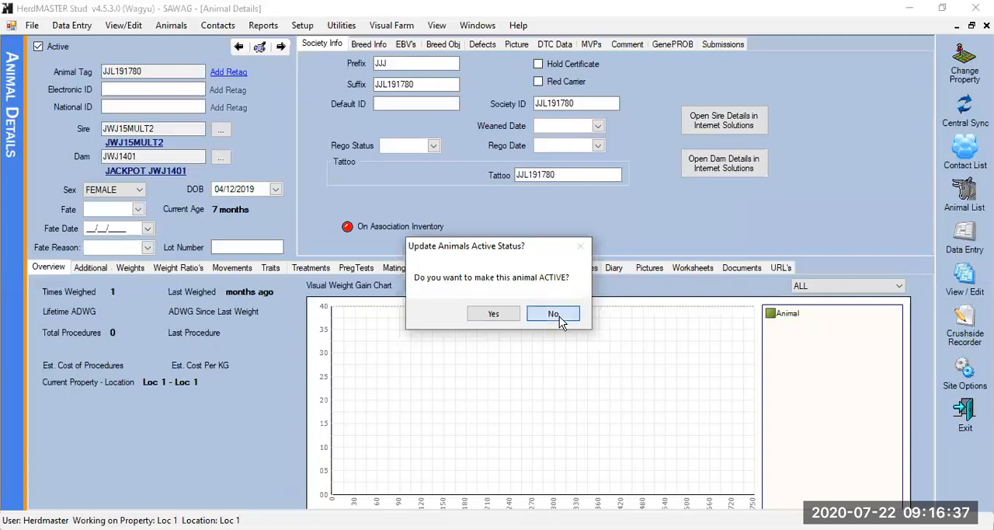
{"action": "left_click", "coordinate": [147, 247]}
{"action": "left_click", "coordinate": [148, 247]}
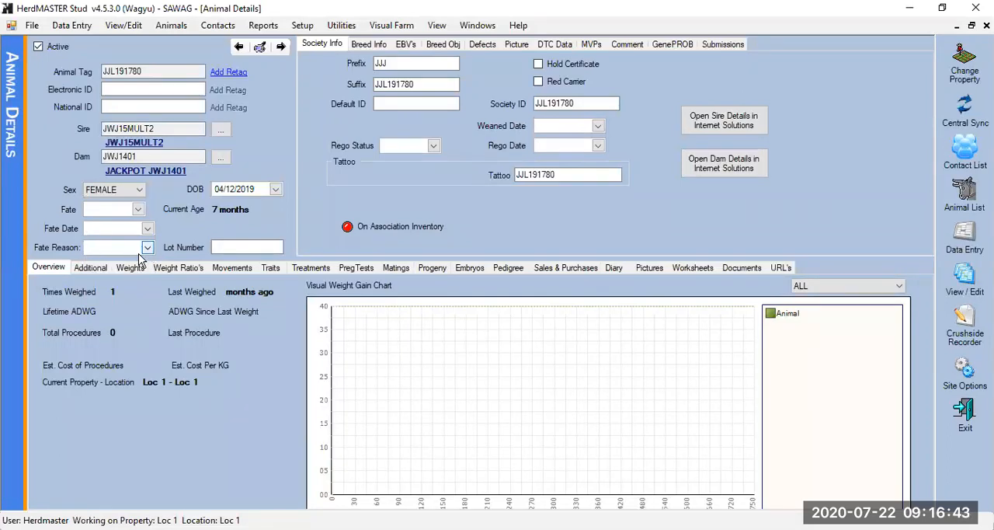
{"action": "left_click", "coordinate": [138, 248]}
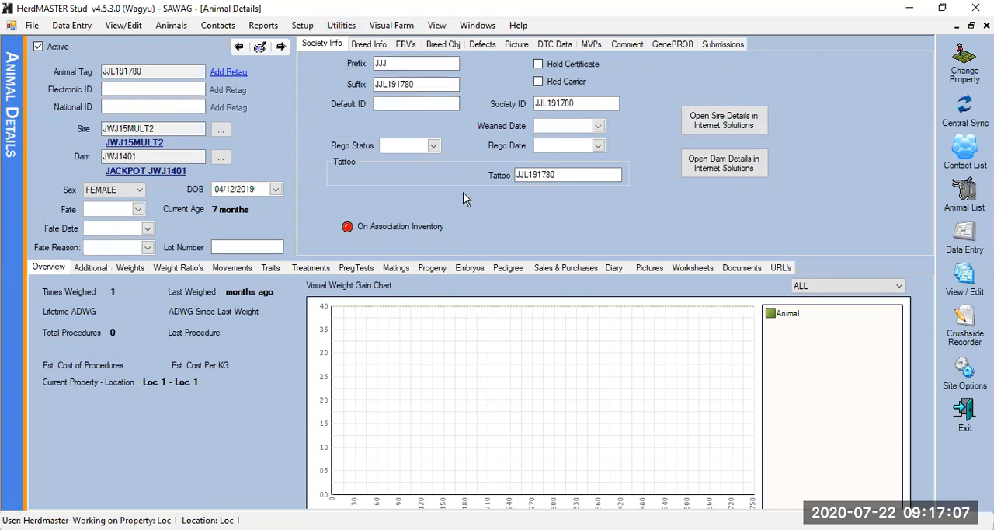
Float and reposition the Animal Details window, and check the society ID, tattoo and animal tag fields
{"action": "left_click", "coordinate": [972, 26]}
{"action": "left_click_drag", "start_coordinate": [607, 197], "coordinate": [533, 105]}
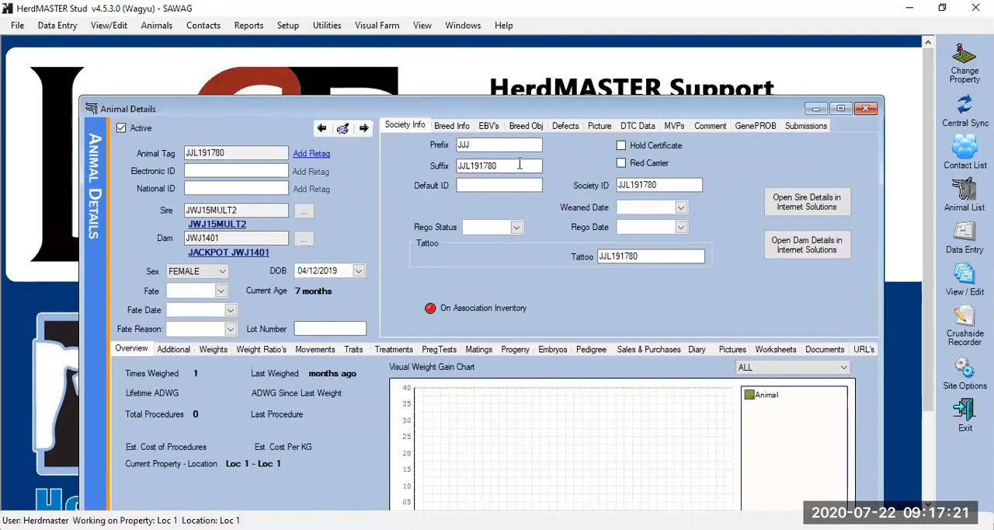
{"action": "left_click", "coordinate": [679, 185]}
{"action": "left_click", "coordinate": [659, 258]}
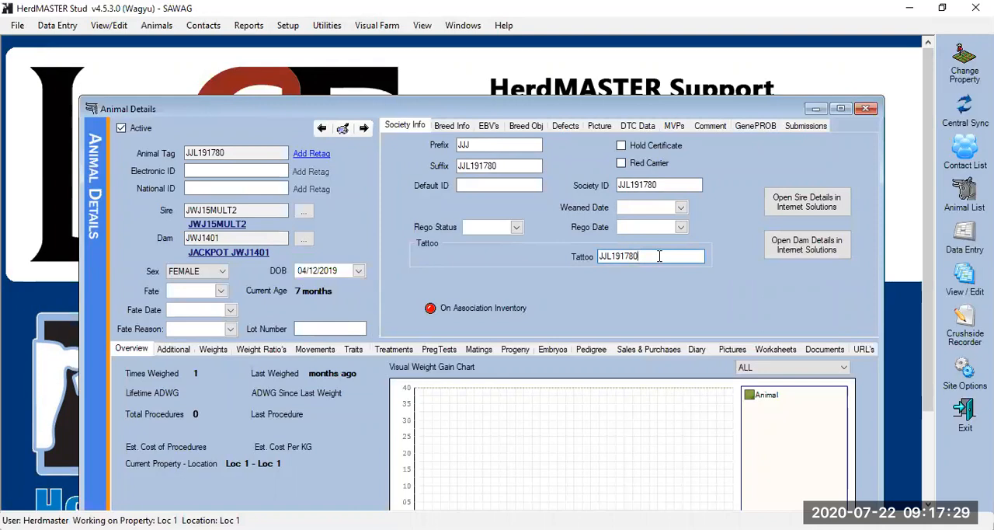
{"action": "left_click", "coordinate": [233, 152]}
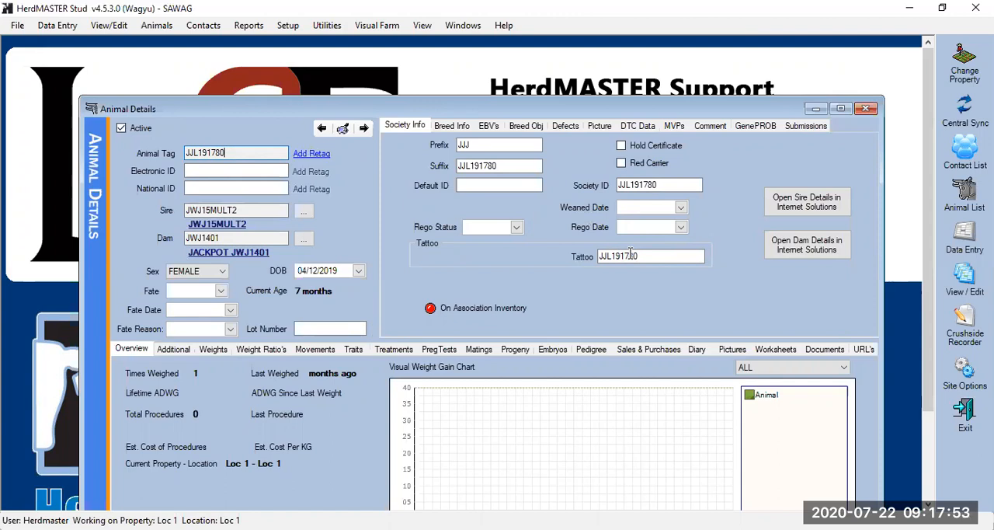
Change the animal's society ID to JJL190001
{"action": "left_click", "coordinate": [625, 184]}
{"action": "key", "text": "BackSpace"}
{"action": "key", "text": "BackSpace"}
{"action": "key", "text": "BackSpace"}
{"action": "key", "text": "BackSpace"}
{"action": "type", "text": "00"}
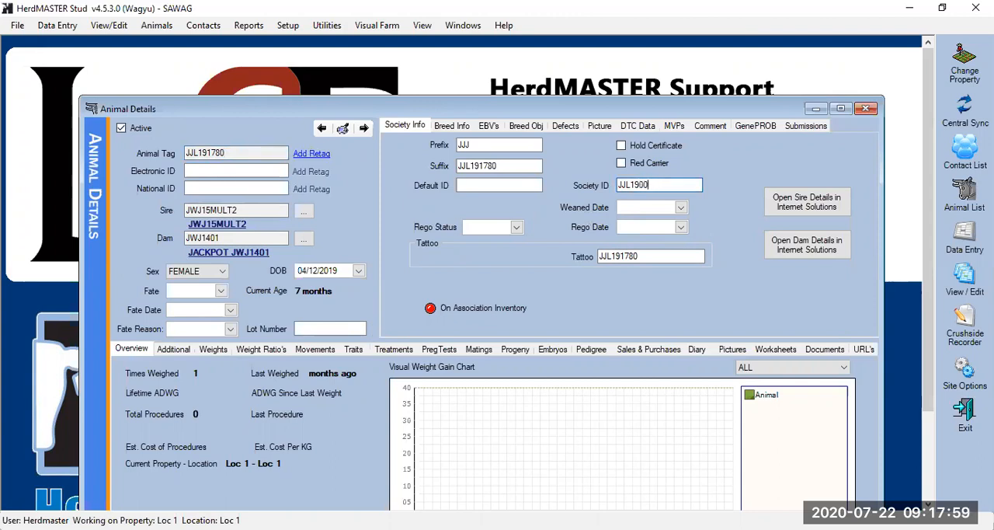
{"action": "type", "text": "01"}
Restore the animal's society ID to JJL191780
{"action": "key", "text": "BackSpace"}
{"action": "key", "text": "BackSpace"}
{"action": "key", "text": "BackSpace"}
{"action": "key", "text": "BackSpace"}
{"action": "type", "text": "1780"}
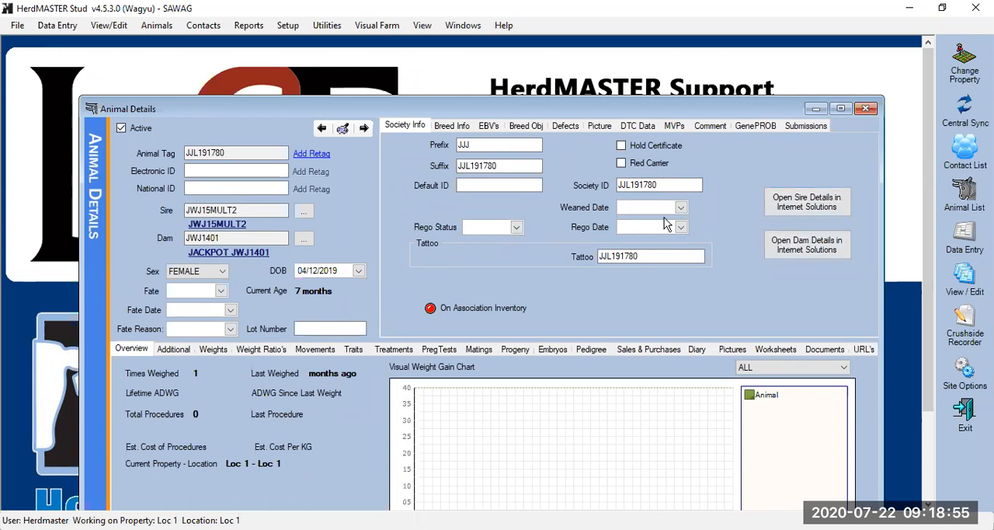
Examine the animal's breed information, EBVs, breeding objectives, defects, picture, DTC data, MVPs, comments, GeneProb data and submissions
{"action": "left_click", "coordinate": [451, 125]}
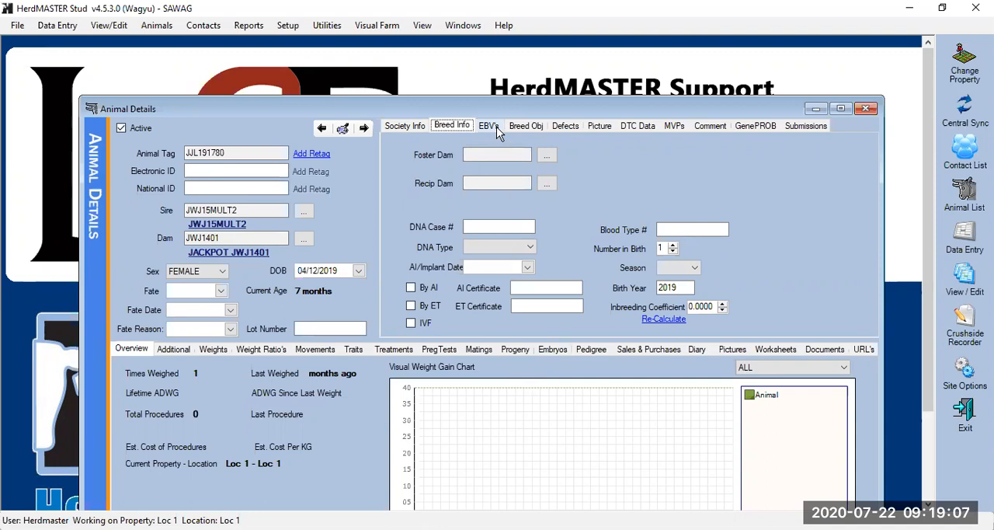
{"action": "left_click", "coordinate": [496, 126]}
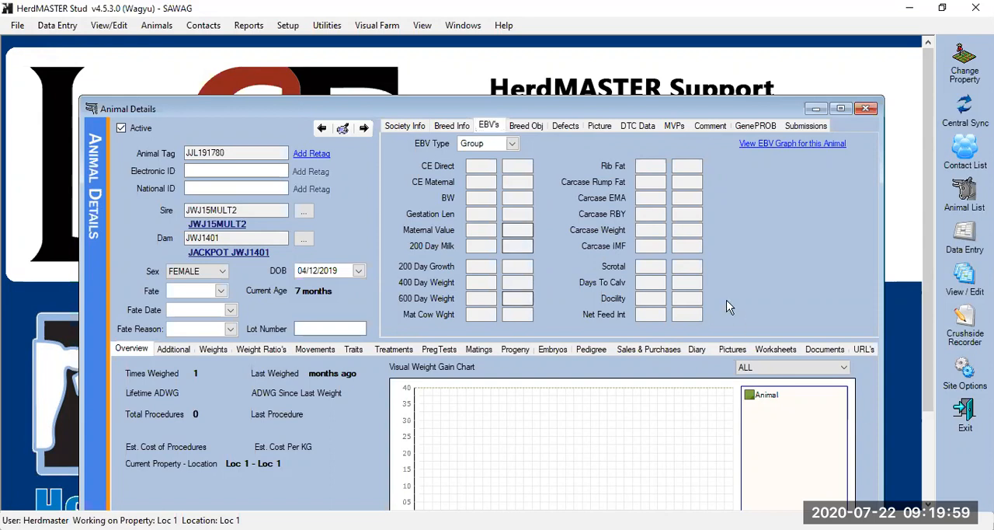
{"action": "left_click", "coordinate": [541, 126]}
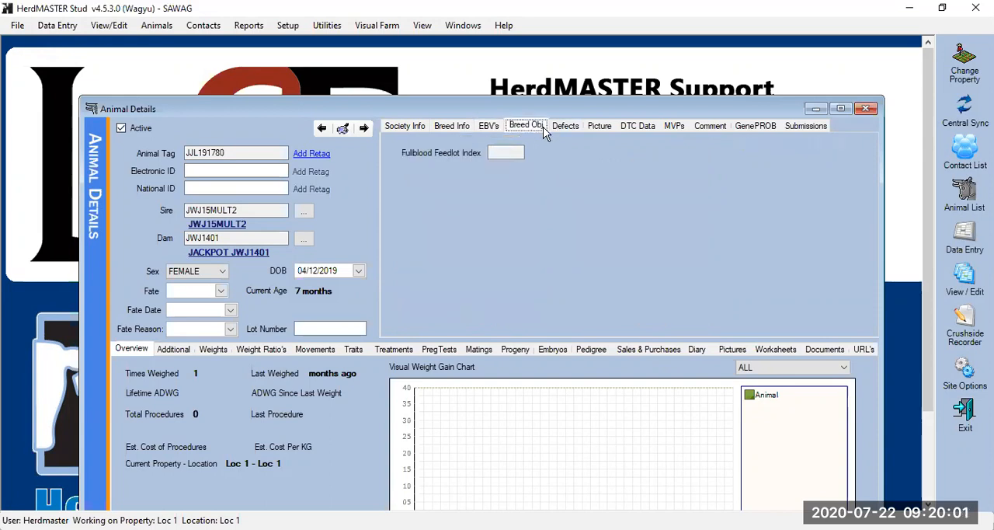
{"action": "left_click", "coordinate": [564, 127]}
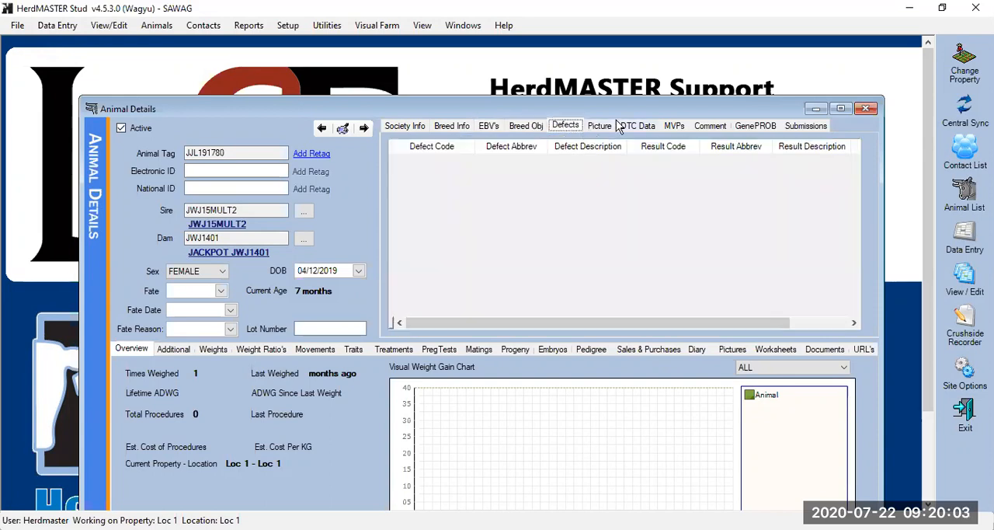
{"action": "left_click", "coordinate": [605, 129]}
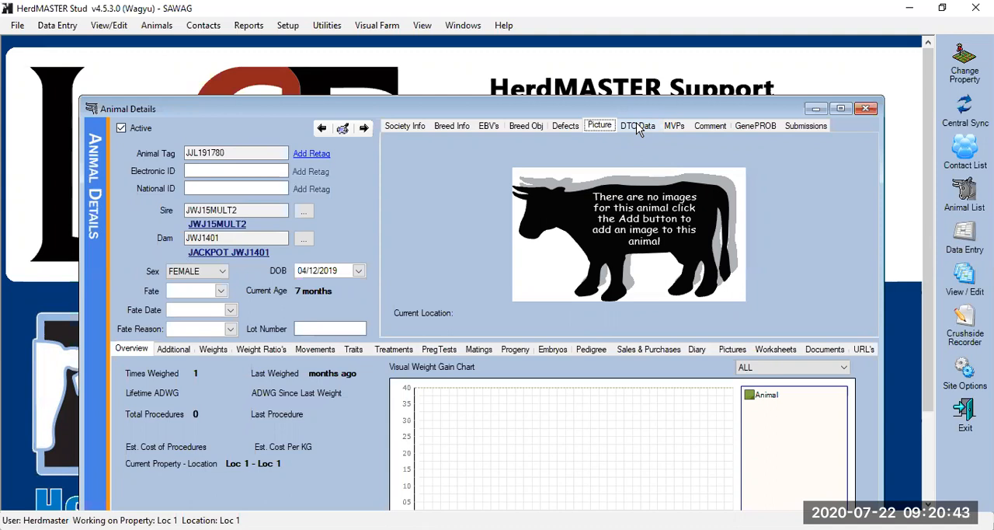
{"action": "left_click", "coordinate": [637, 127]}
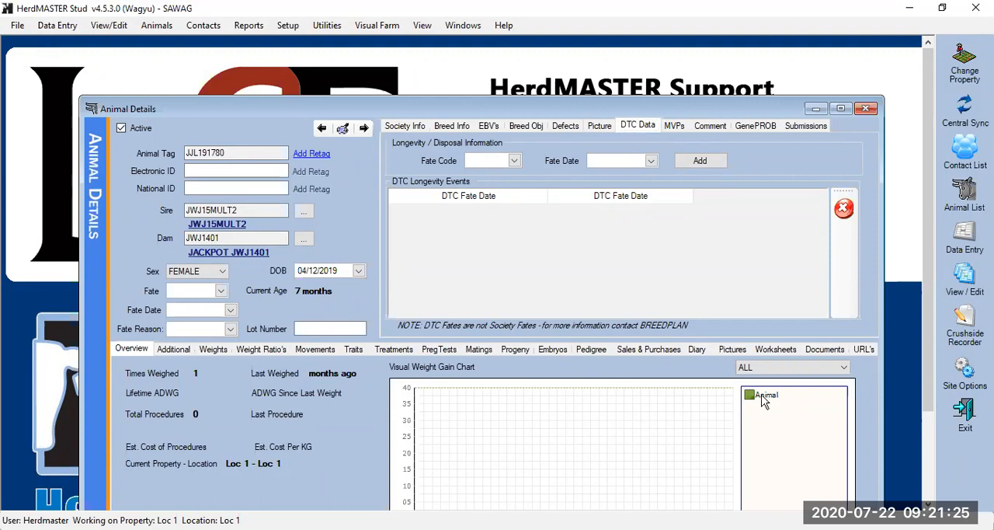
{"action": "left_click", "coordinate": [691, 129]}
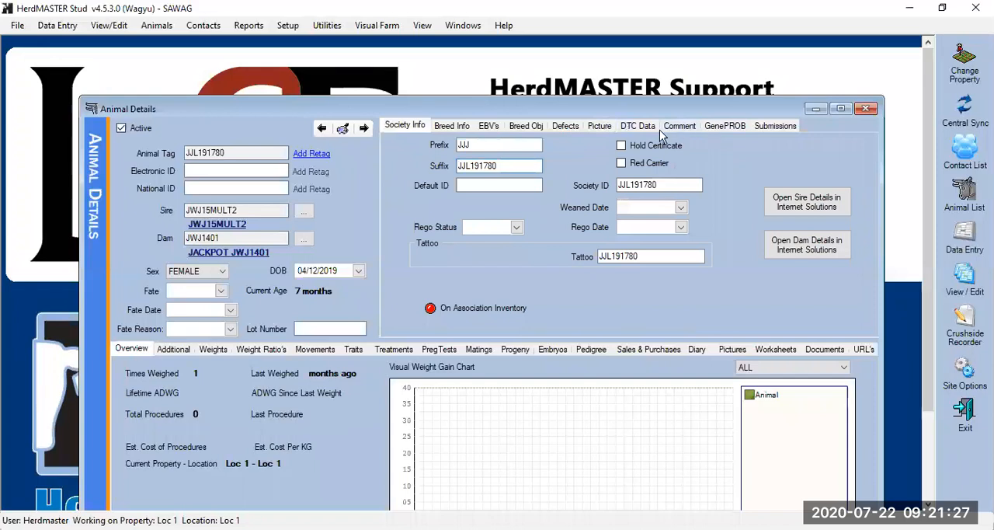
{"action": "left_click", "coordinate": [688, 127]}
{"action": "left_click", "coordinate": [716, 128]}
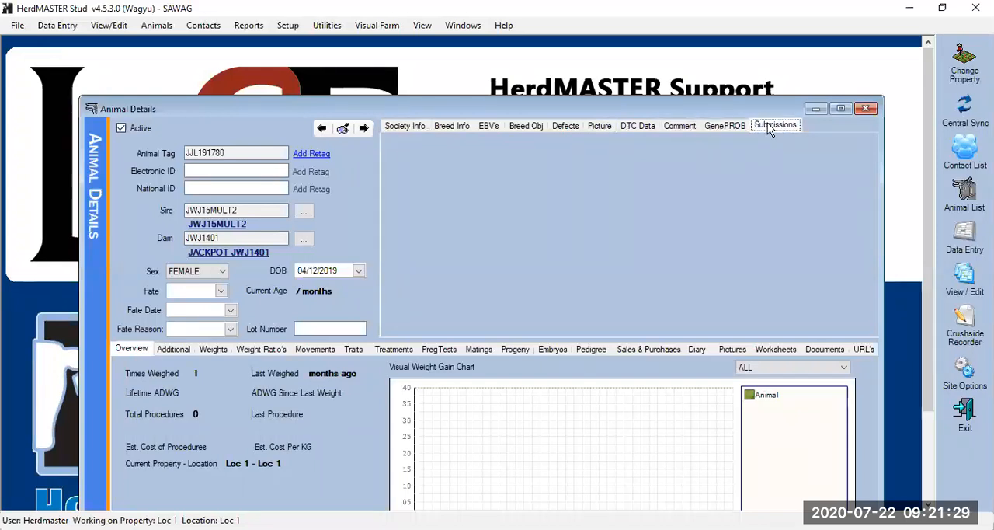
{"action": "left_click", "coordinate": [772, 125]}
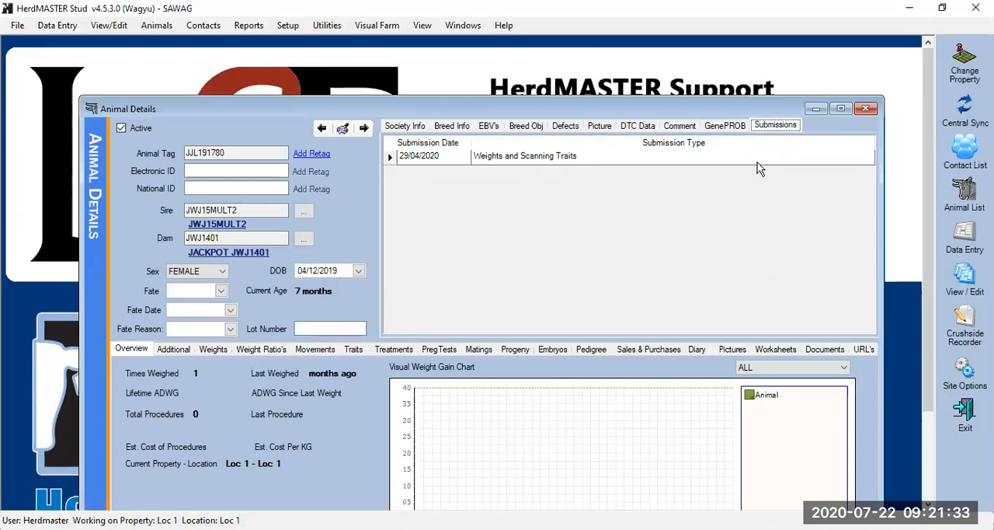
Review the animal's export comment and GeneProb data again, and move the Animal Details window higher on the workspace
{"action": "left_click", "coordinate": [729, 127]}
{"action": "left_click", "coordinate": [672, 126]}
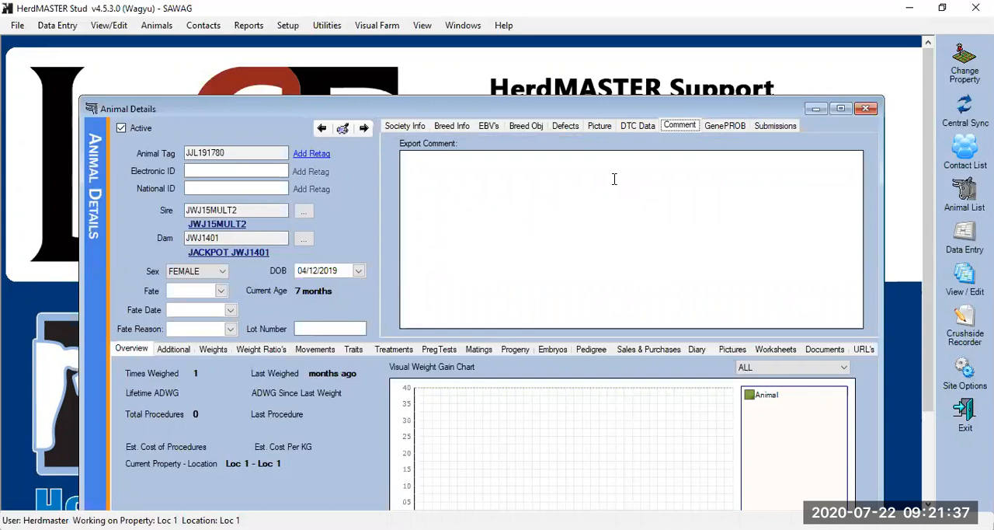
{"action": "left_click", "coordinate": [720, 128]}
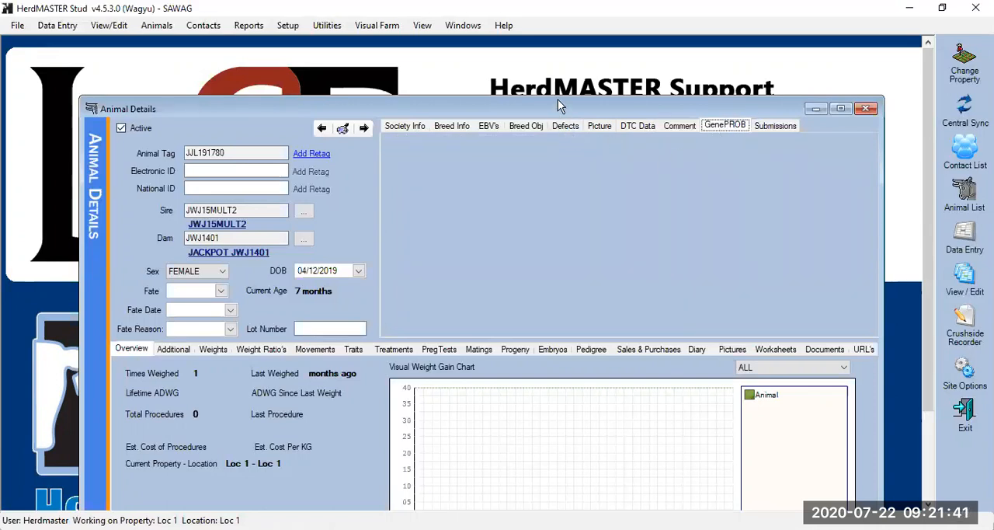
{"action": "left_click_drag", "start_coordinate": [558, 99], "coordinate": [549, 45]}
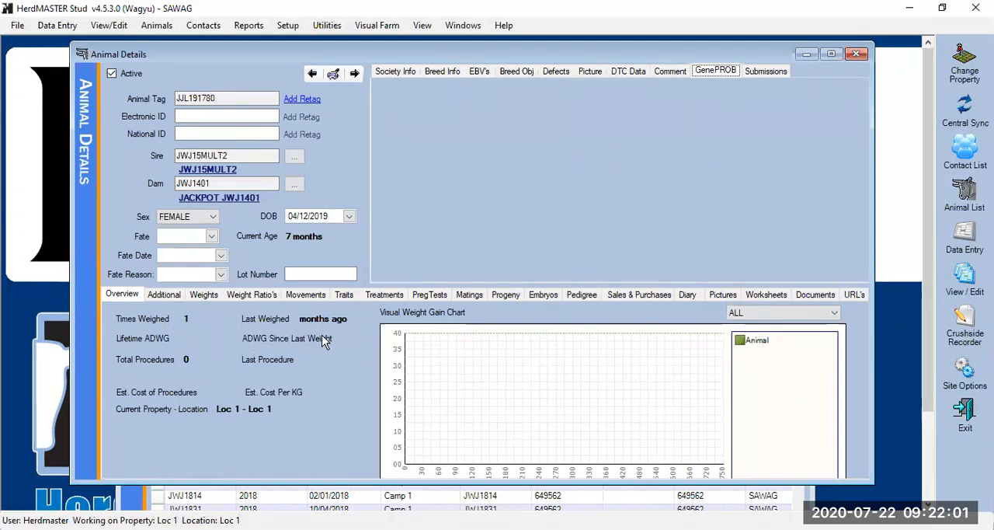
Switch the animal's owner to another listed contact code in its additional details, and restore it to OWNER
{"action": "left_click", "coordinate": [165, 295]}
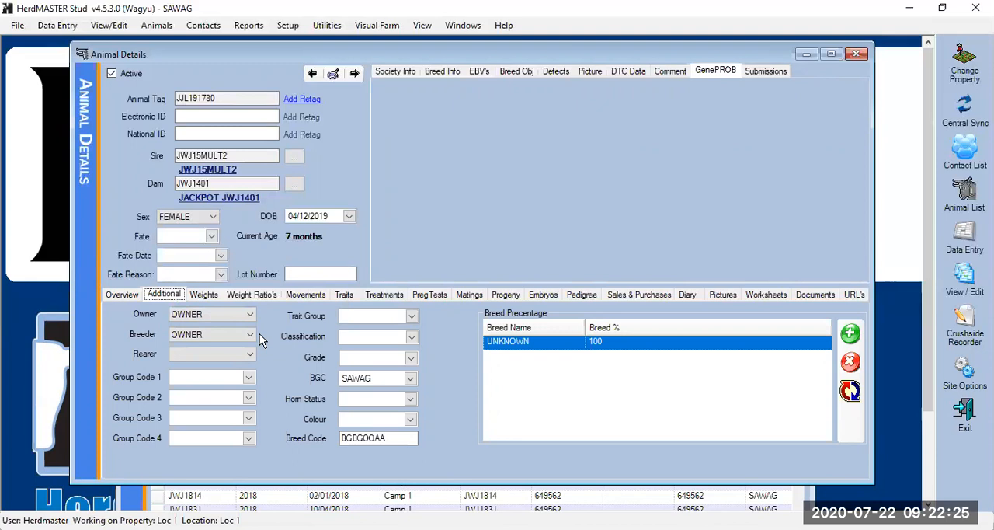
{"action": "left_click", "coordinate": [241, 319]}
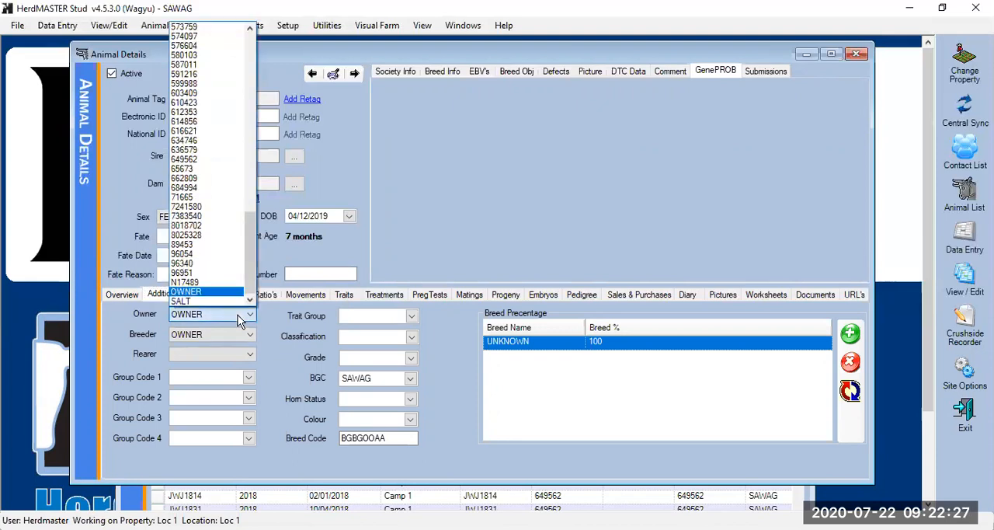
{"action": "left_click", "coordinate": [208, 273]}
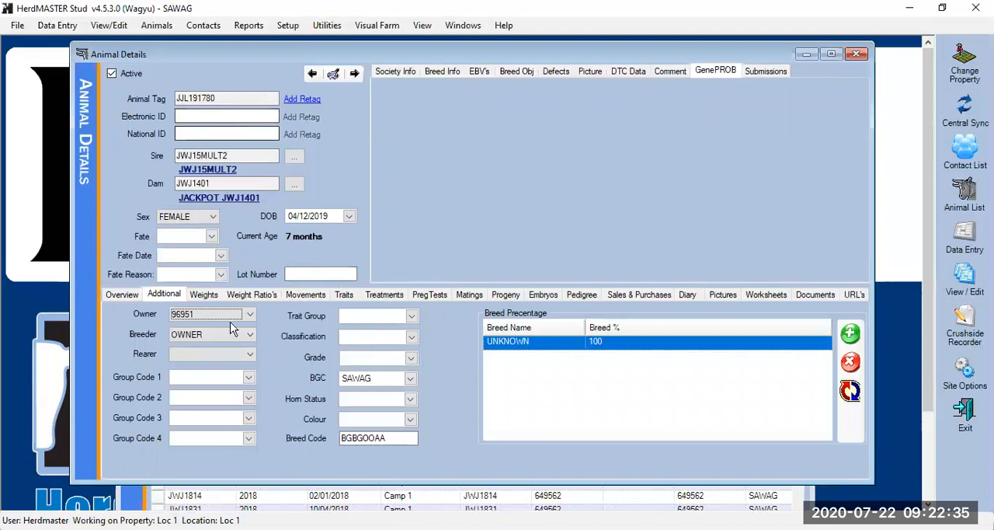
{"action": "left_click", "coordinate": [250, 315]}
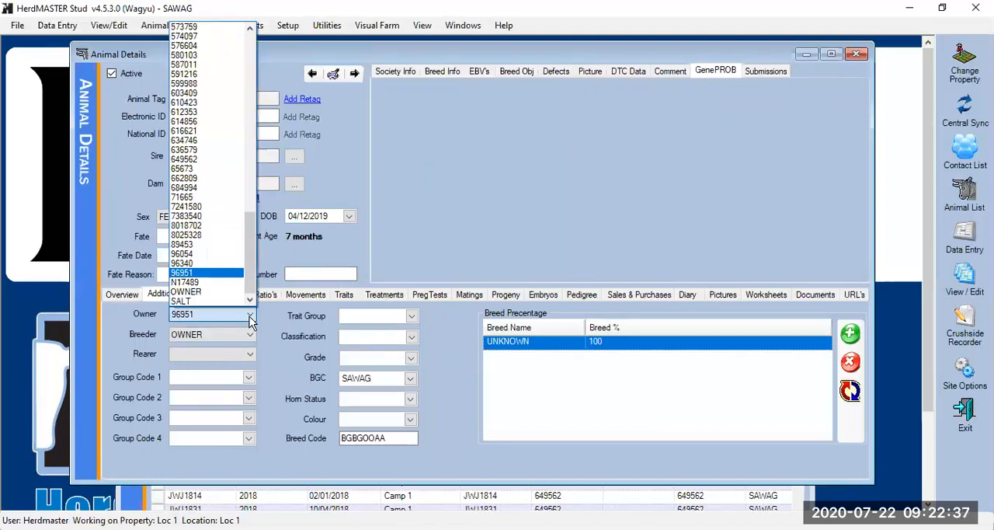
{"action": "left_click", "coordinate": [208, 291]}
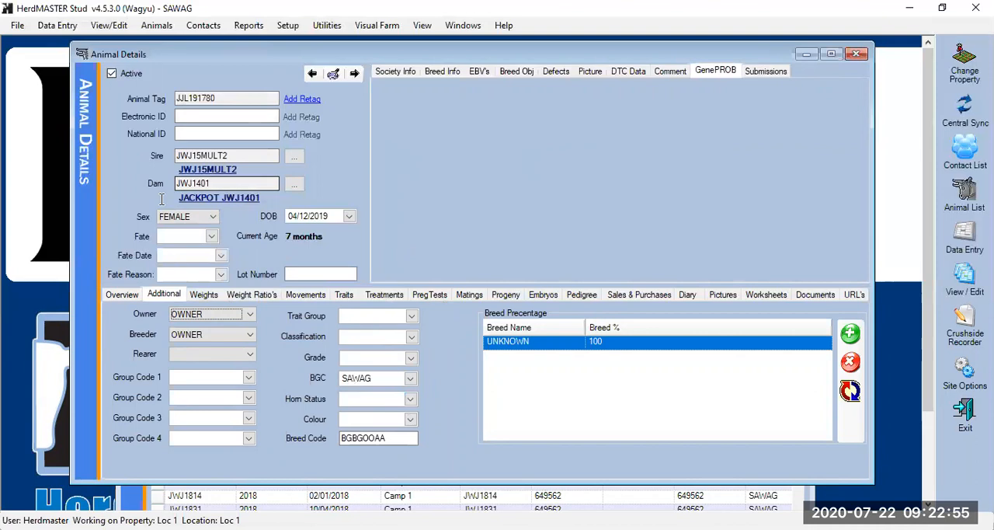
Start a new weight record for the animal with weight 150, date 20/07/2020 and observation code W2
{"action": "left_click", "coordinate": [204, 295]}
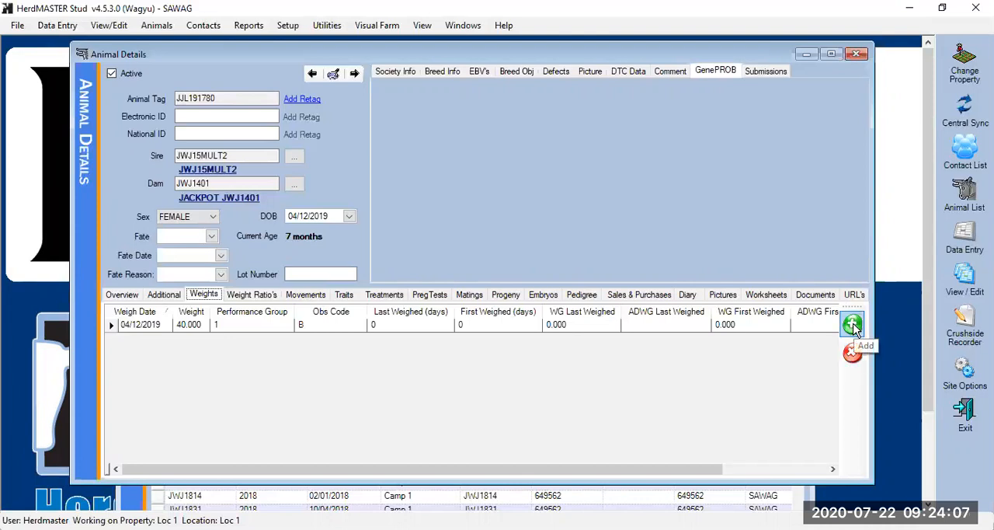
{"action": "left_click", "coordinate": [854, 325]}
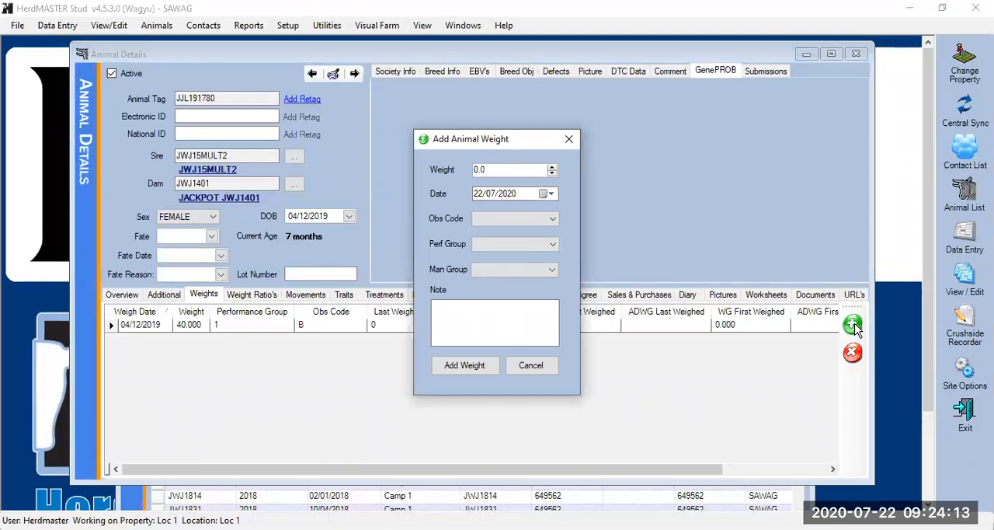
{"action": "type", "text": "15"}
{"action": "left_click", "coordinate": [483, 196]}
{"action": "type", "text": "20"}
{"action": "left_click", "coordinate": [540, 218]}
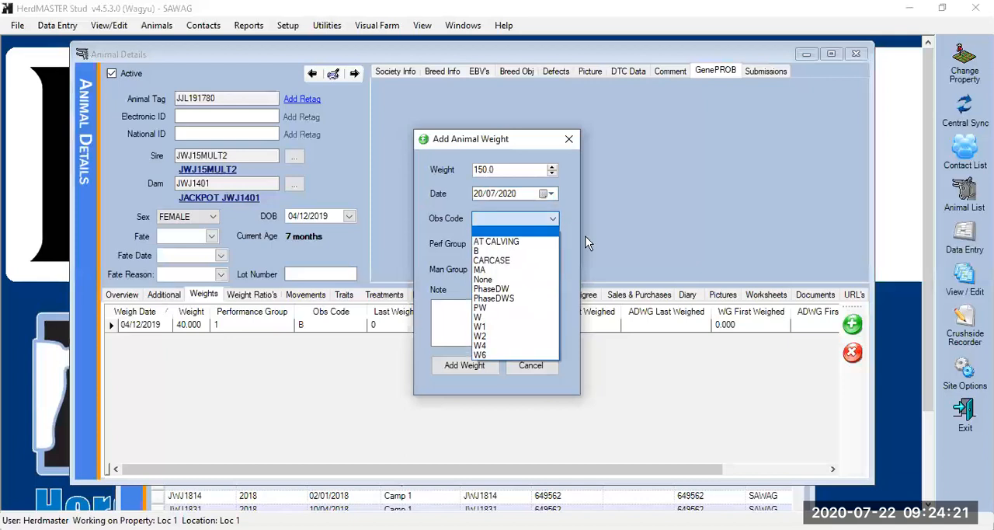
{"action": "left_click", "coordinate": [500, 336]}
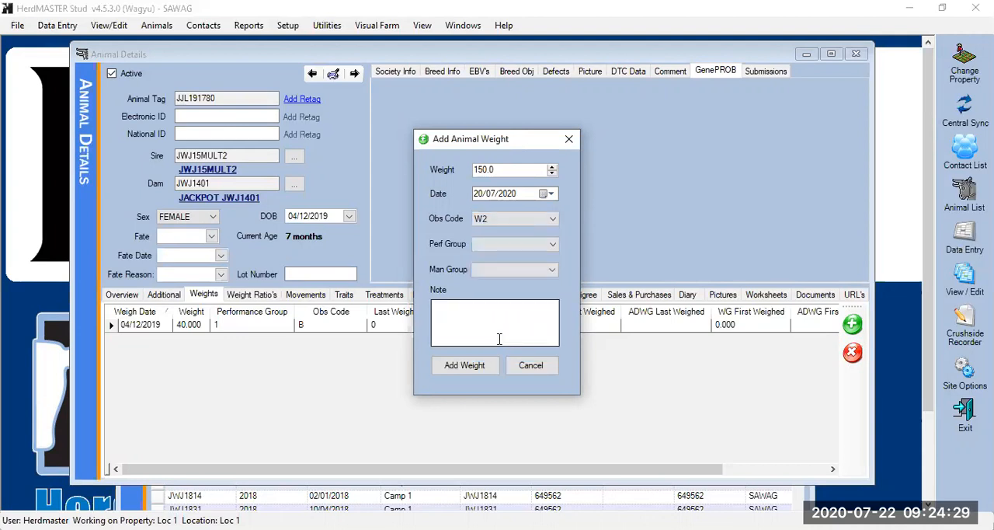
Assign performance group 1 to the new weight record, leave the management group and note empty, and add the weight
{"action": "left_click", "coordinate": [551, 270]}
{"action": "left_click", "coordinate": [551, 272]}
{"action": "left_click", "coordinate": [552, 247]}
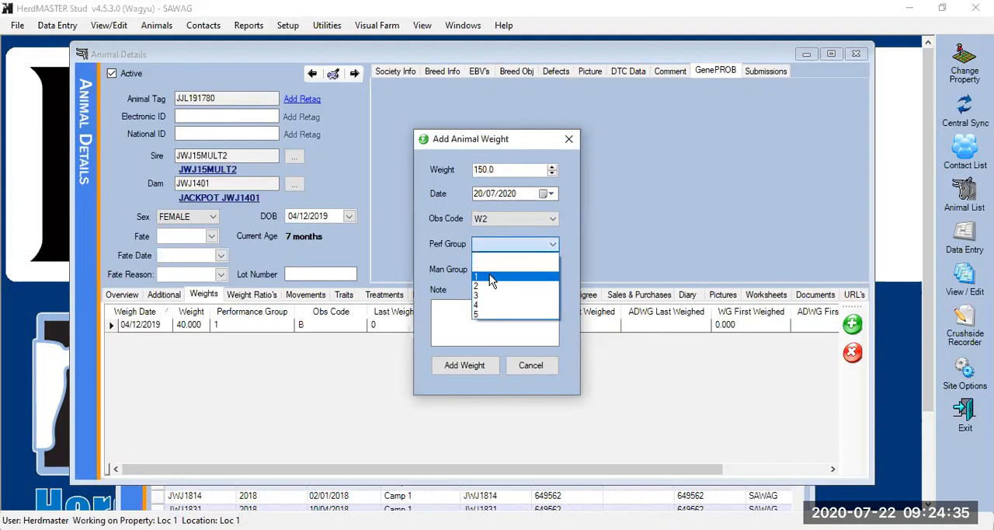
{"action": "left_click", "coordinate": [490, 277]}
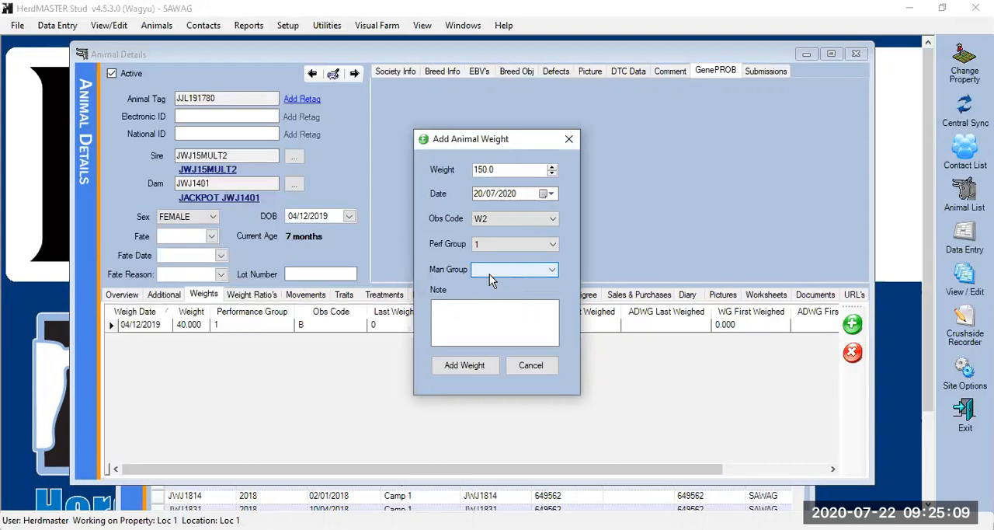
{"action": "left_click", "coordinate": [487, 313]}
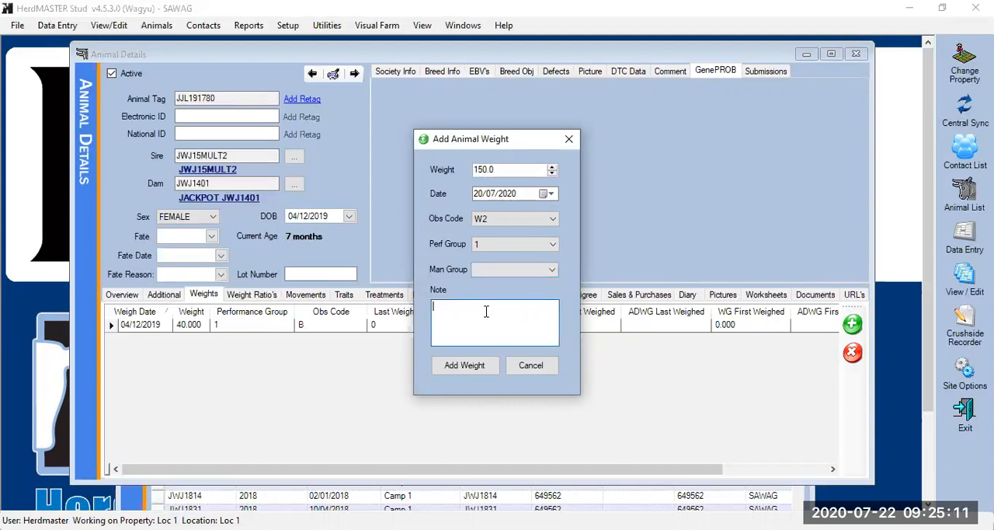
{"action": "left_click", "coordinate": [469, 370]}
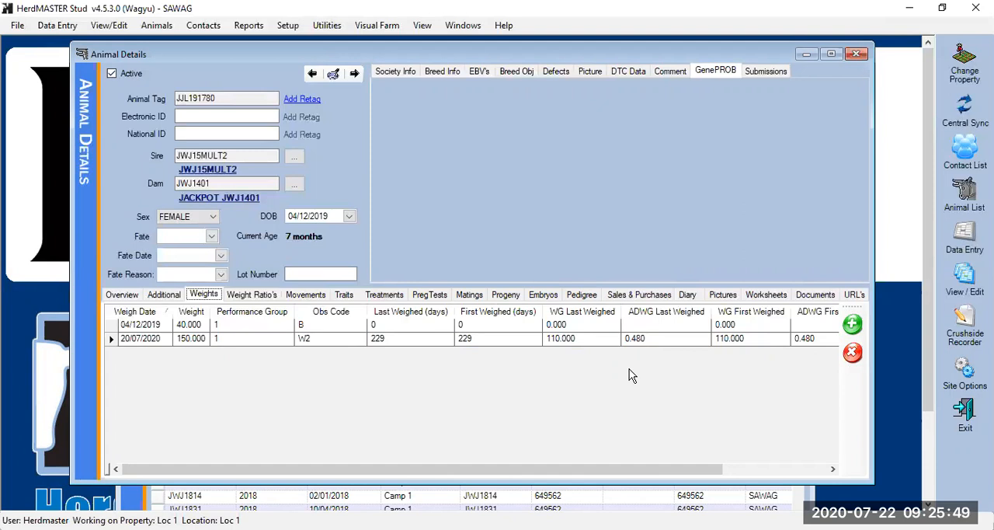
Examine the animal's weight ratios, movements, traits, treatments, pregnancy tests, matings, progeny and embryos
{"action": "left_click", "coordinate": [272, 299]}
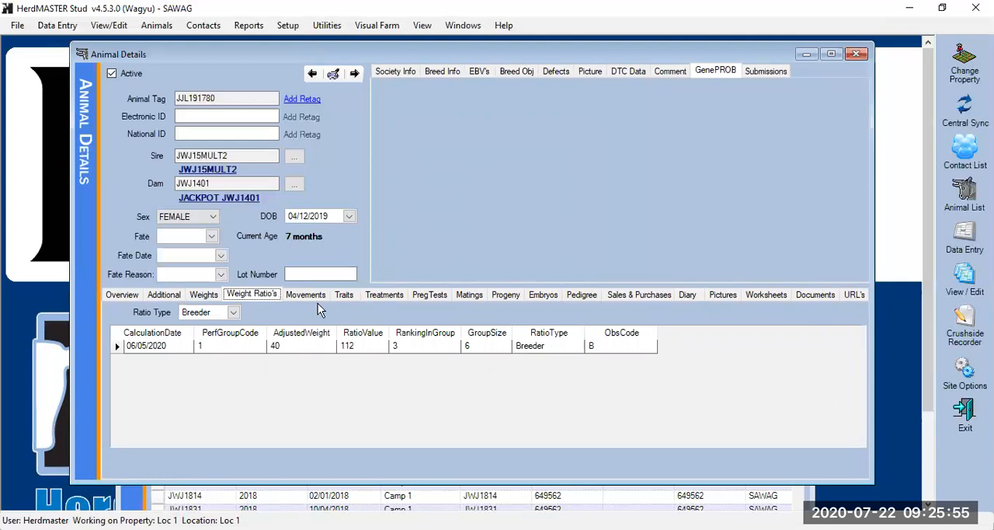
{"action": "left_click", "coordinate": [308, 300]}
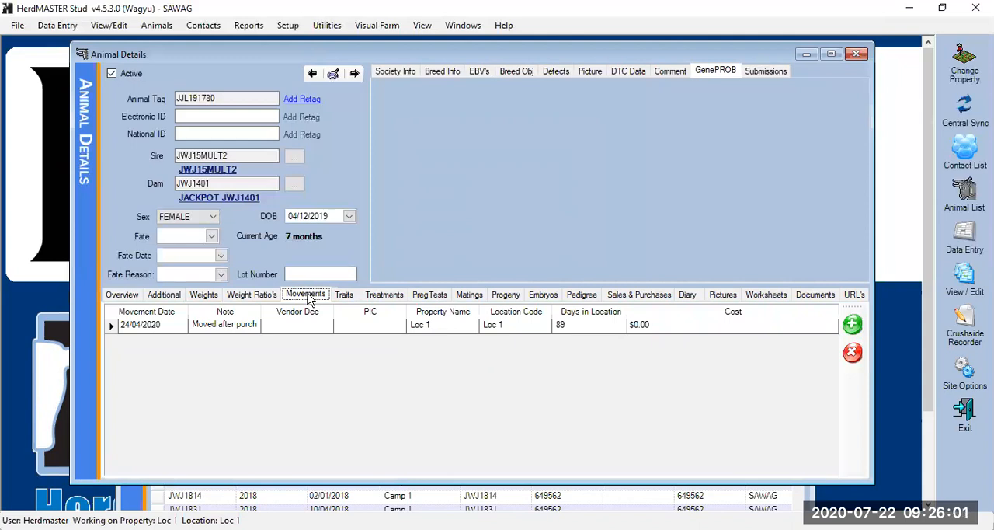
{"action": "left_click", "coordinate": [346, 300]}
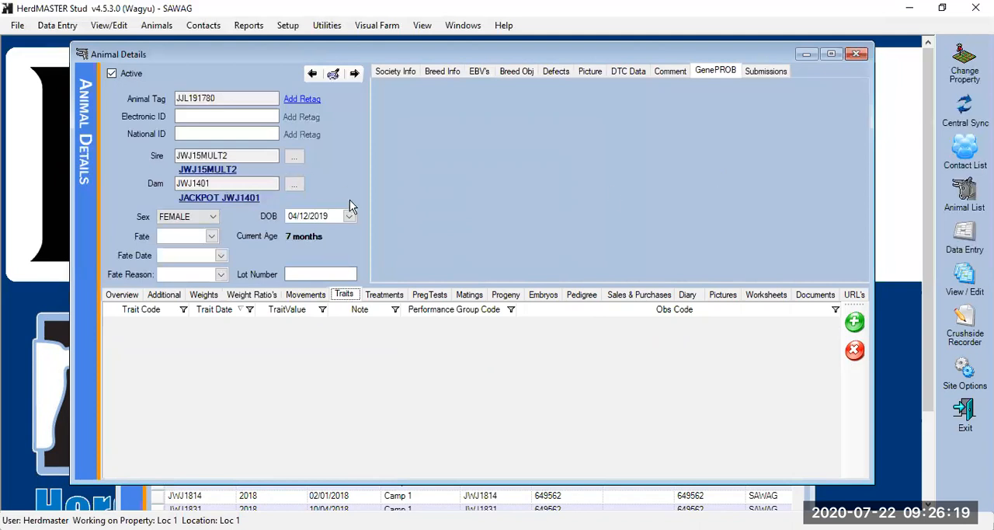
{"action": "left_click", "coordinate": [386, 295]}
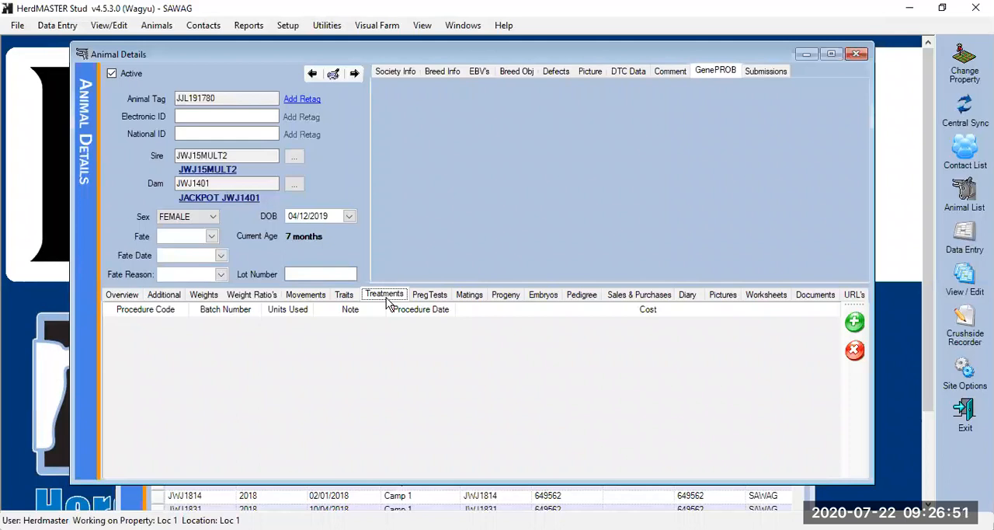
{"action": "left_click", "coordinate": [431, 297]}
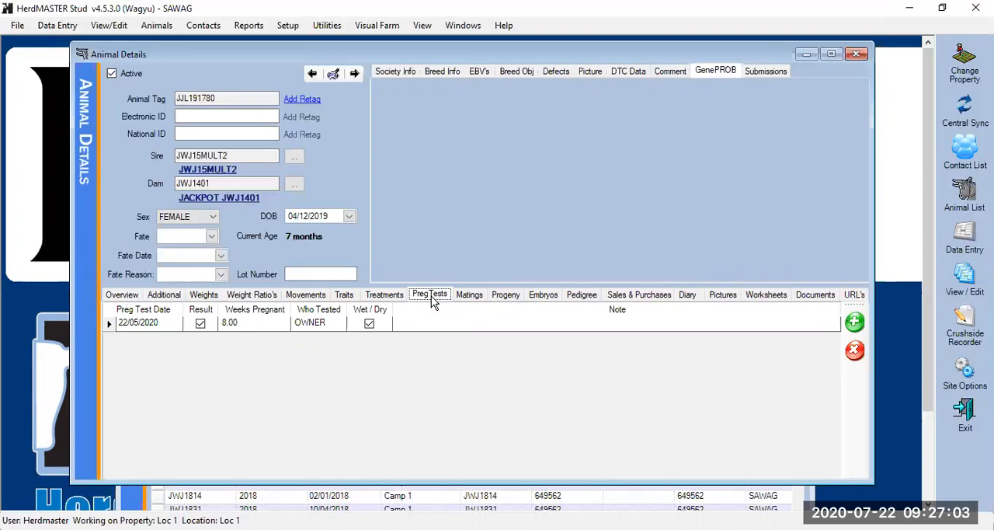
{"action": "left_click", "coordinate": [472, 299]}
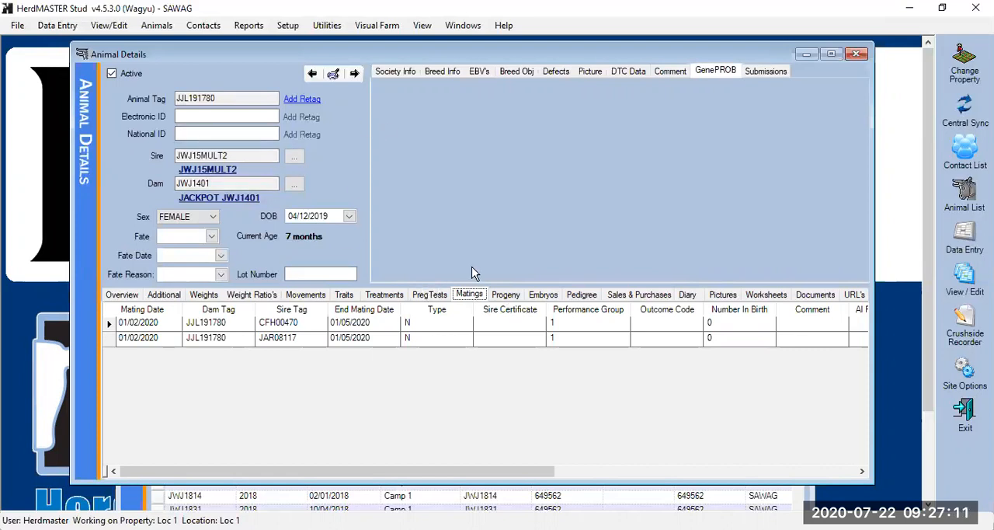
{"action": "left_click", "coordinate": [508, 298]}
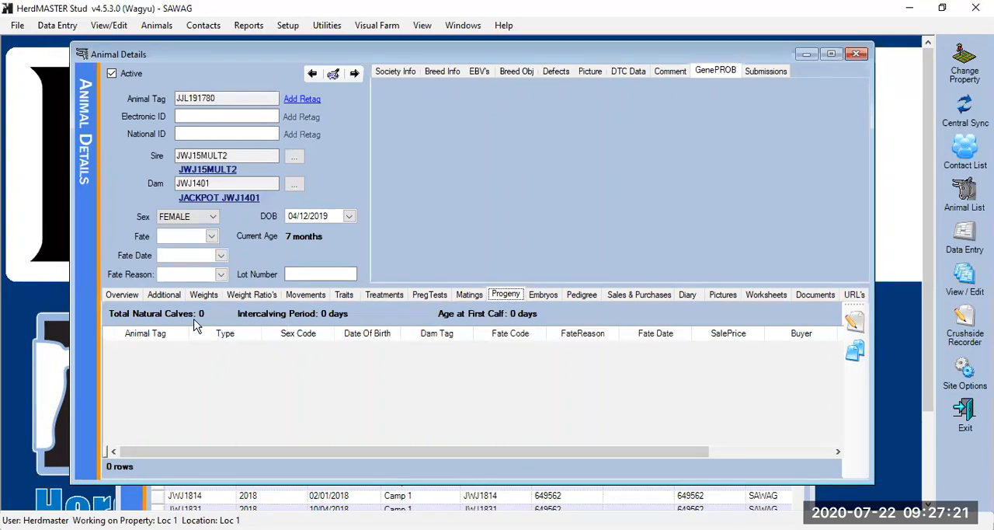
{"action": "left_click", "coordinate": [543, 297]}
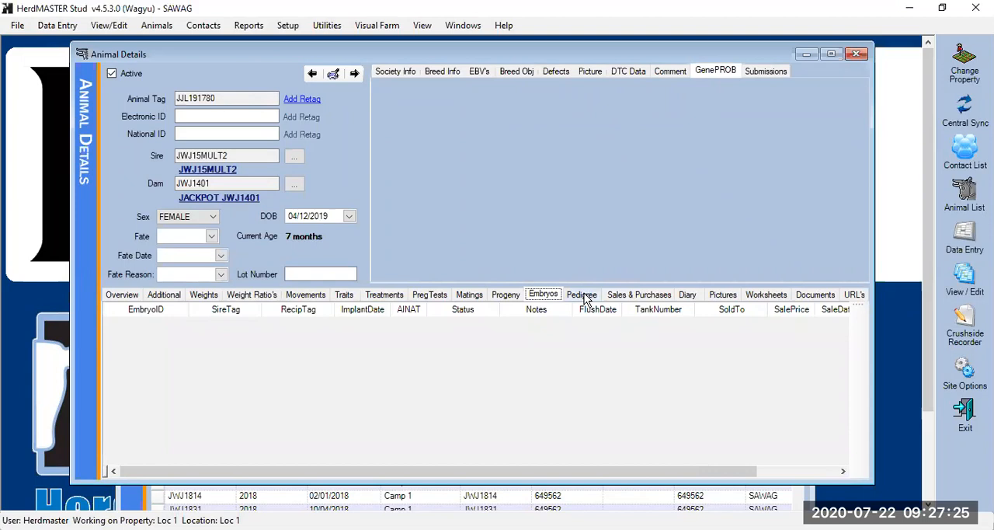
Examine the animal's pedigree, sales and purchases, diary, pictures, worksheets, documents and URLs
{"action": "left_click", "coordinate": [584, 297]}
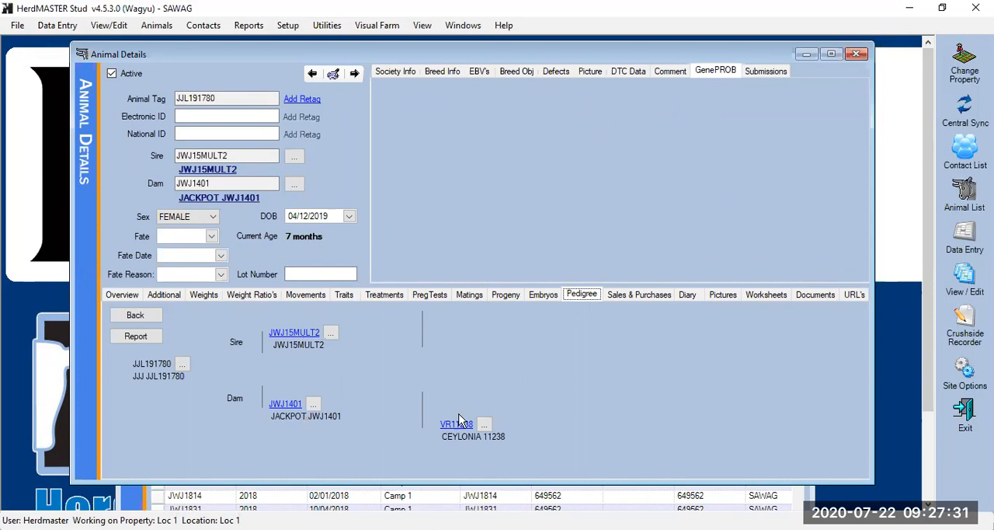
{"action": "left_click", "coordinate": [628, 298]}
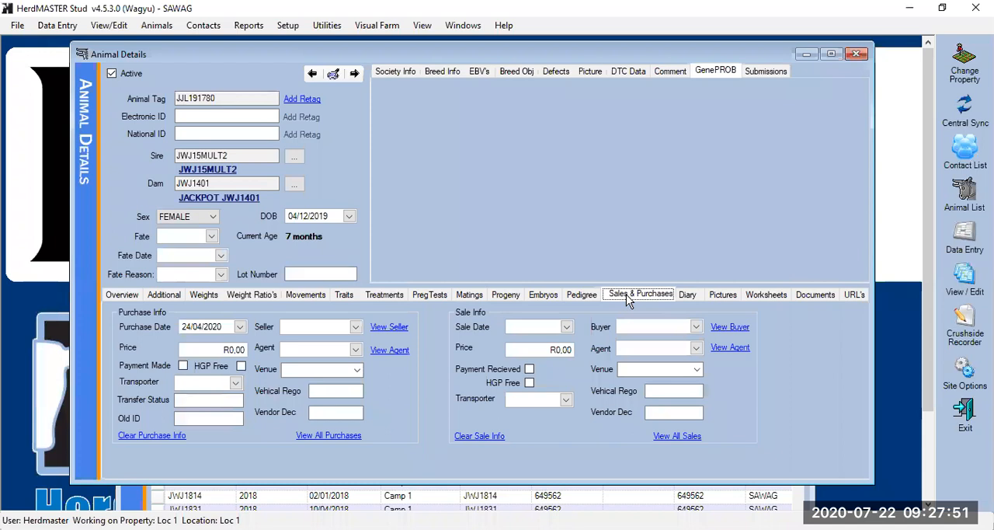
{"action": "left_click", "coordinate": [693, 300]}
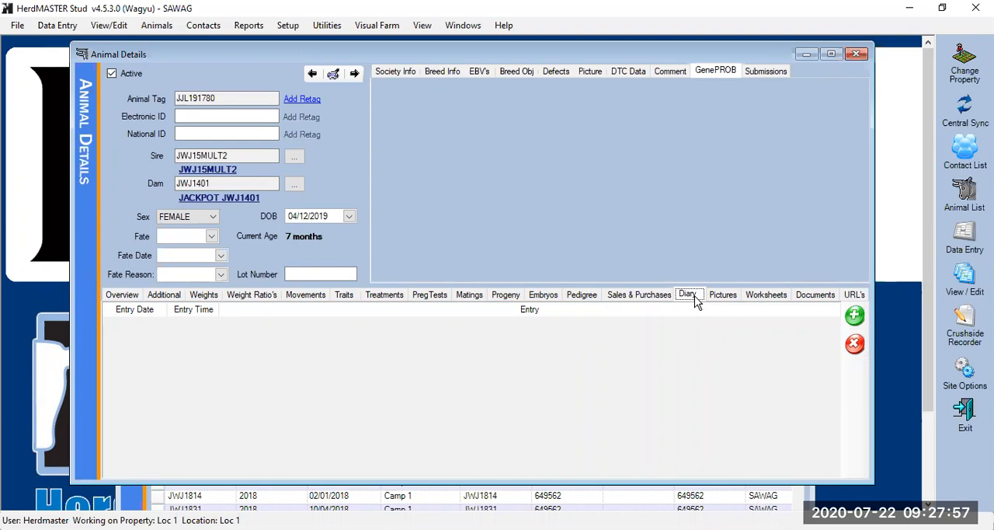
{"action": "left_click", "coordinate": [731, 300]}
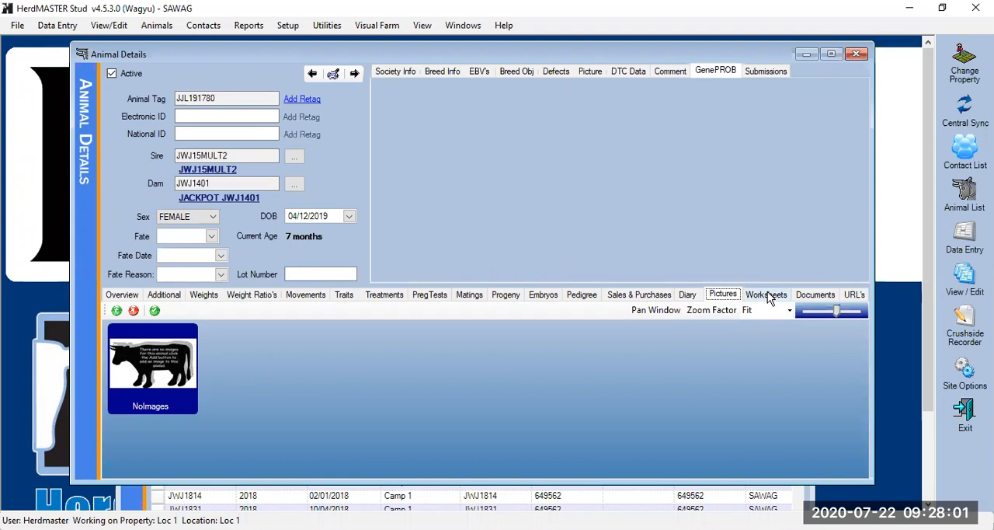
{"action": "left_click", "coordinate": [768, 293]}
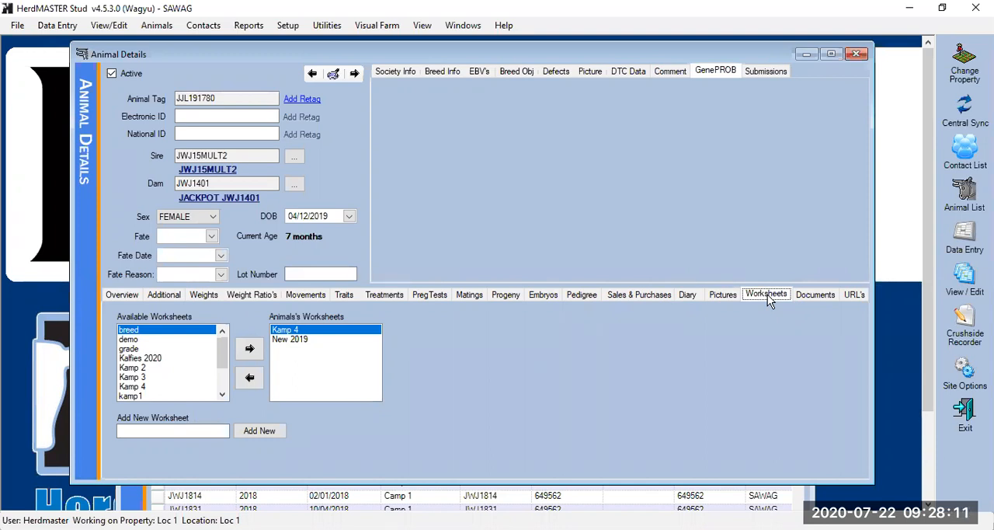
{"action": "left_click", "coordinate": [816, 299]}
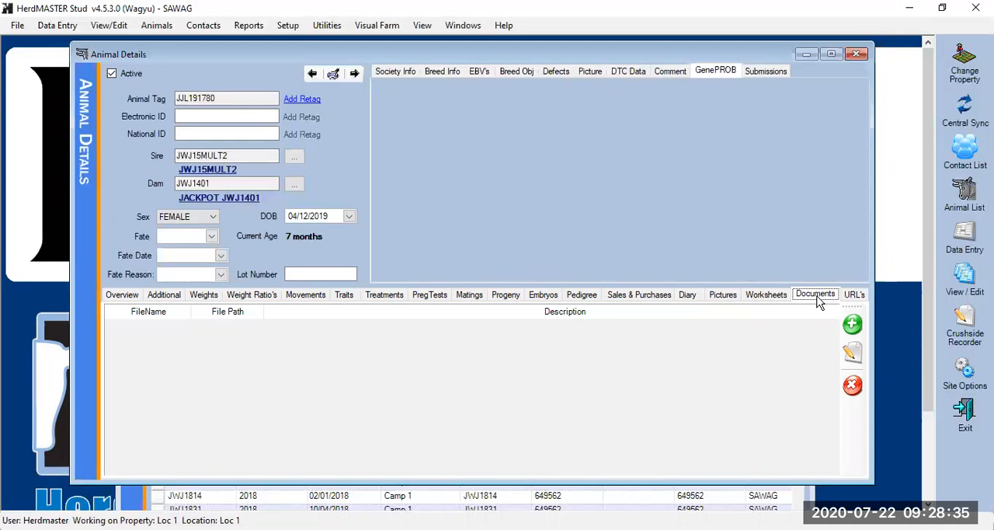
{"action": "left_click", "coordinate": [854, 295]}
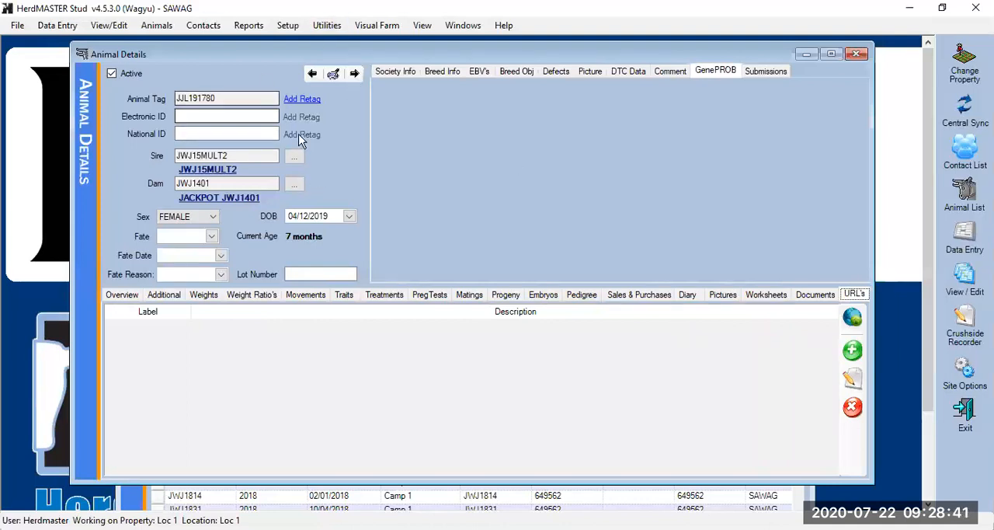
Browse forward through the next three animals' details and return to animal JJL191780
{"action": "left_click", "coordinate": [354, 74]}
{"action": "left_click", "coordinate": [354, 74]}
{"action": "left_click", "coordinate": [354, 74]}
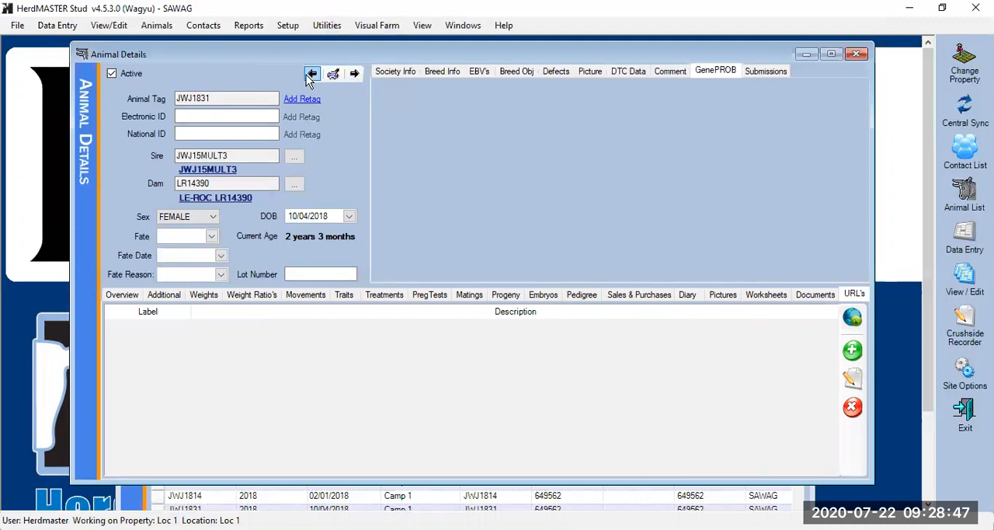
{"action": "left_click", "coordinate": [311, 74]}
{"action": "left_click", "coordinate": [312, 74]}
{"action": "left_click", "coordinate": [312, 73]}
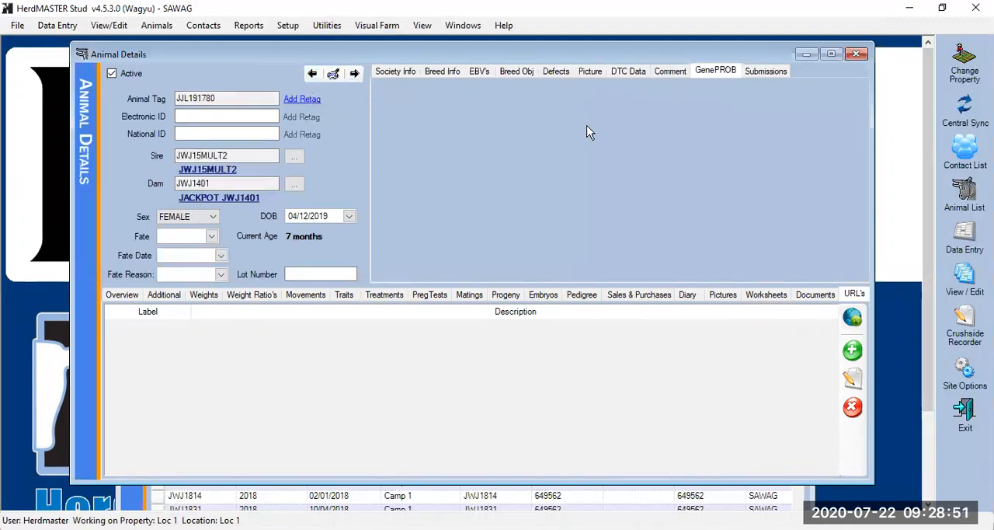
Close the Animal Details window and maximize the Animal List
{"action": "left_click", "coordinate": [857, 54]}
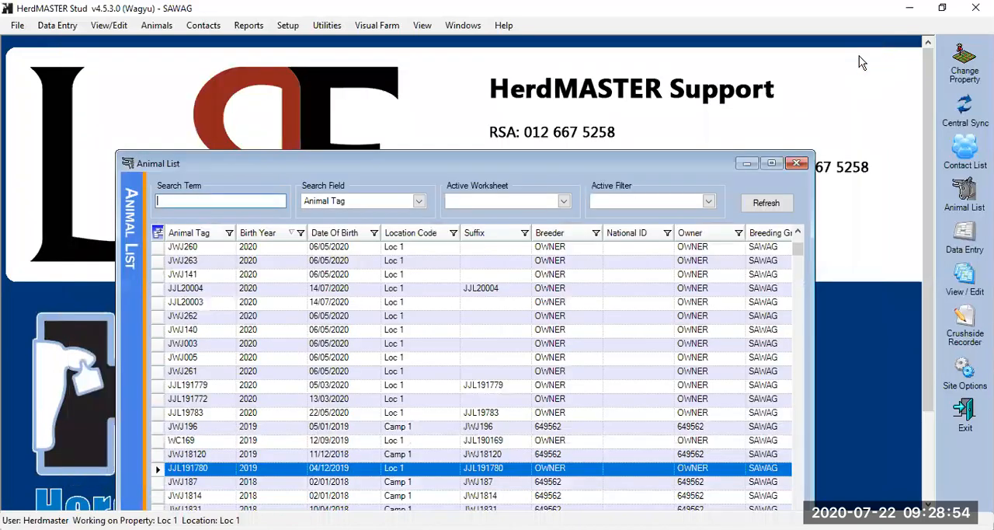
{"action": "left_click", "coordinate": [771, 164]}
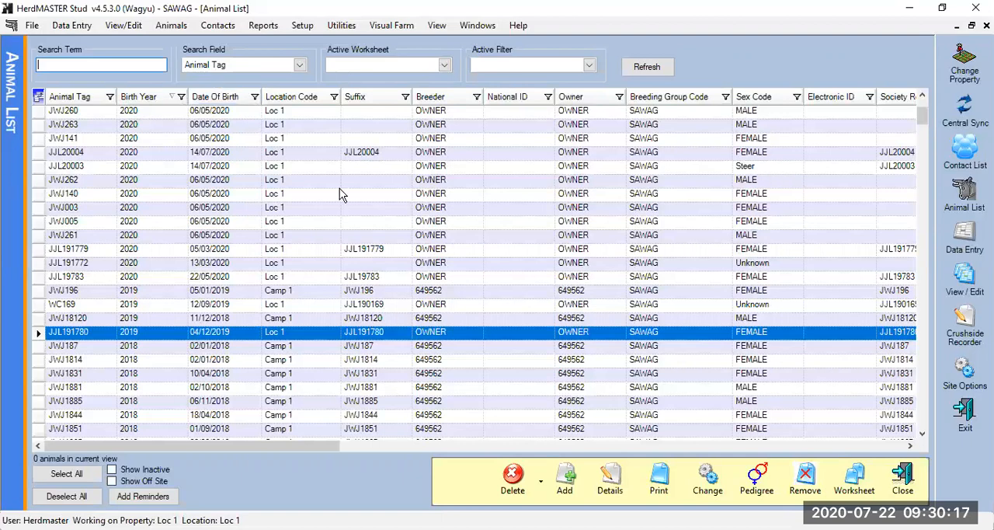
Select the animals from JWJ260 through WC169, plus JWJ187, JWJ1881 and JWJ1844, in the animal list
{"action": "left_click", "coordinate": [37, 115]}
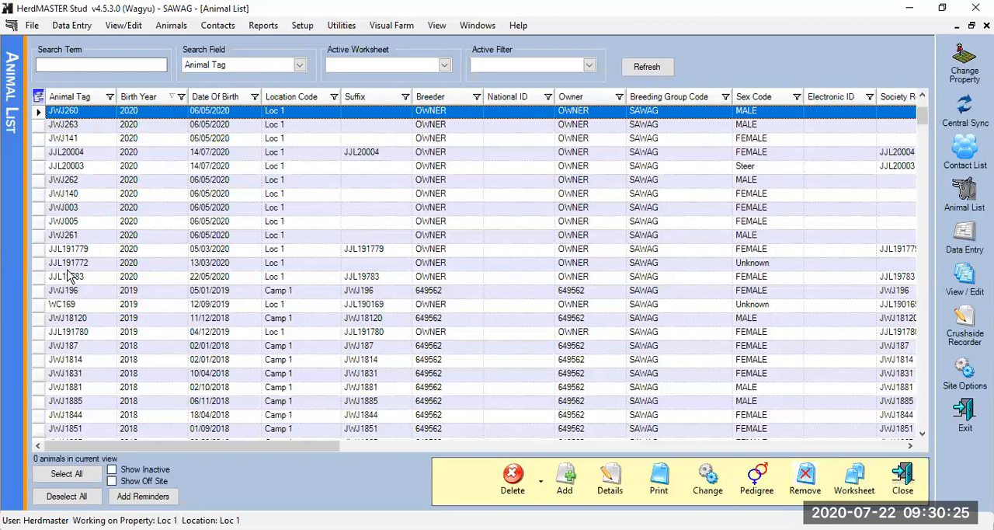
{"action": "left_click", "coordinate": [77, 240], "text": "shift"}
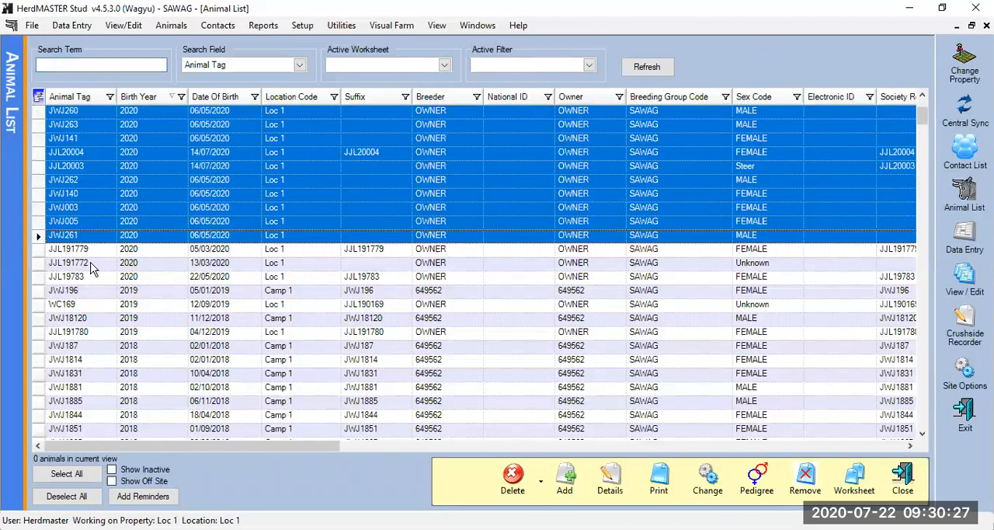
{"action": "left_click", "coordinate": [107, 308], "text": "shift"}
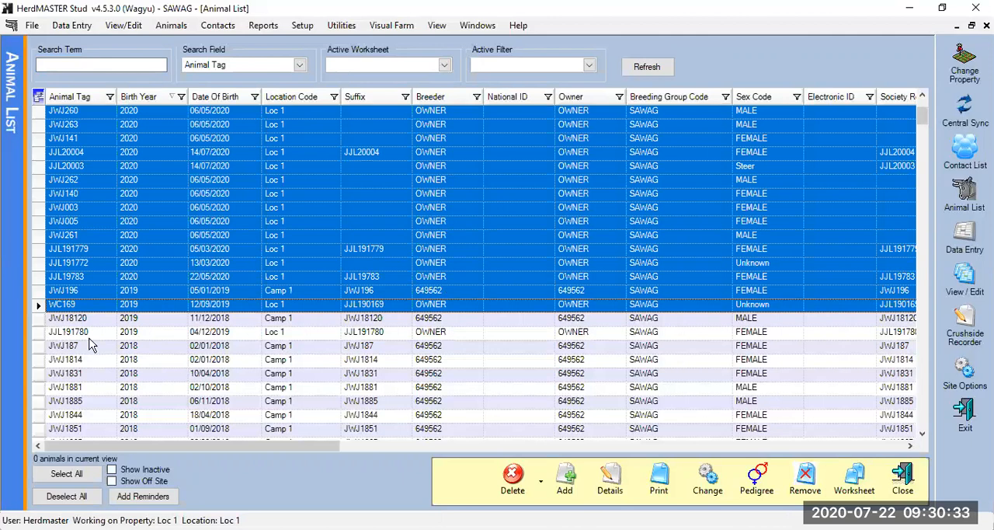
{"action": "left_click", "coordinate": [40, 347], "text": "ctrl"}
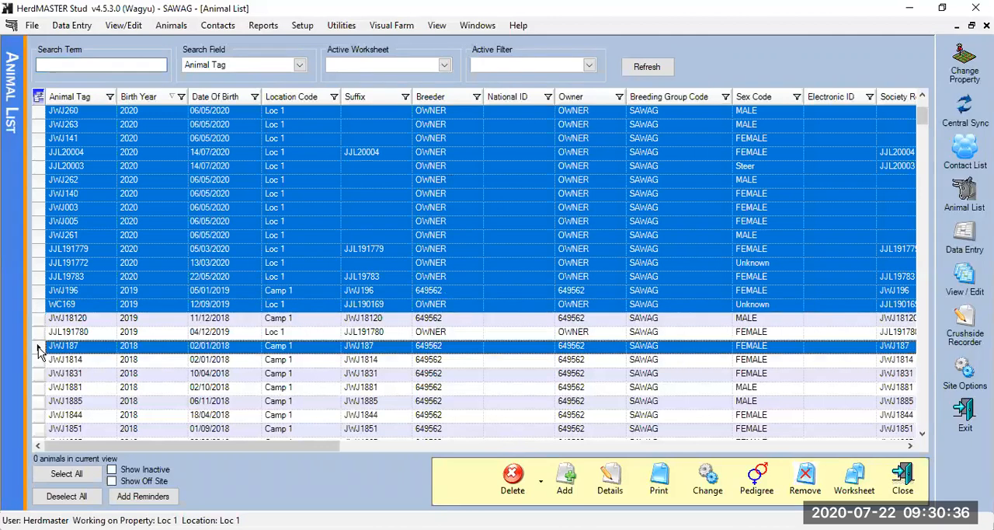
{"action": "left_click", "coordinate": [40, 388], "text": "ctrl"}
{"action": "left_click", "coordinate": [39, 417], "text": "ctrl"}
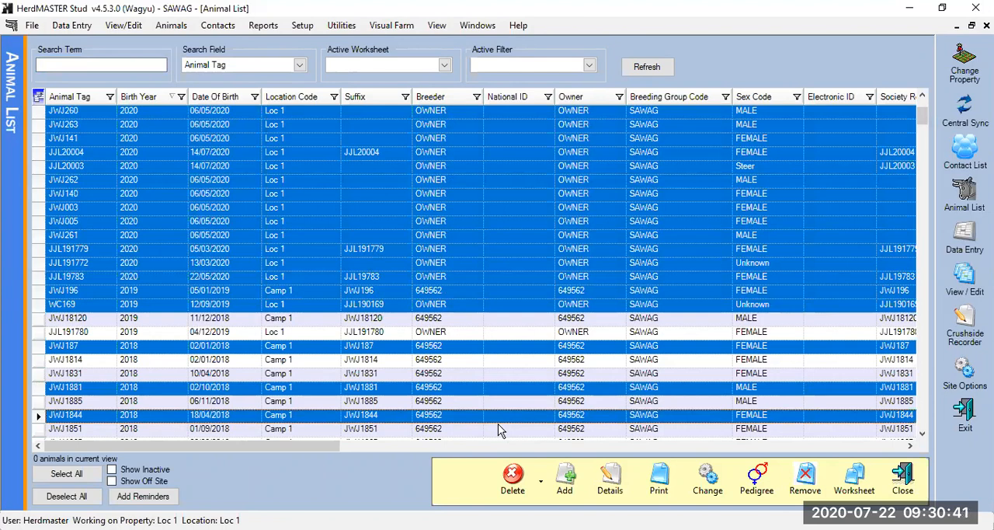
Add the selected animals to the Training worksheet
{"action": "left_click", "coordinate": [855, 491]}
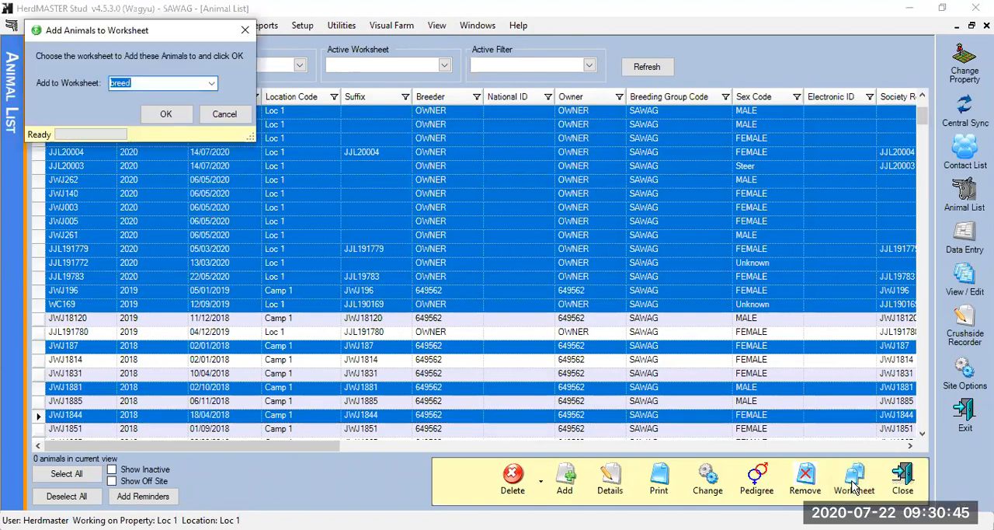
{"action": "left_click", "coordinate": [211, 83]}
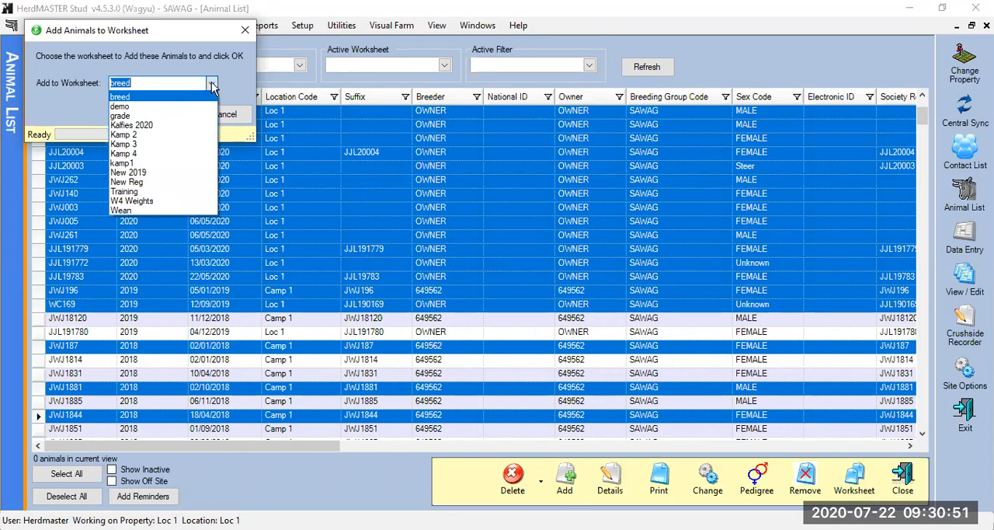
{"action": "key", "text": "BackSpace"}
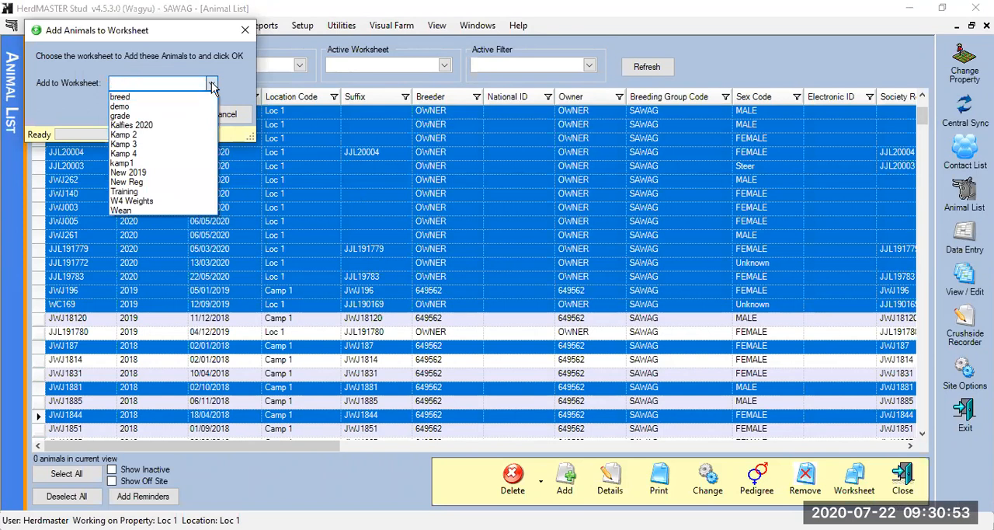
{"action": "type", "text": "Training"}
{"action": "left_click", "coordinate": [212, 84]}
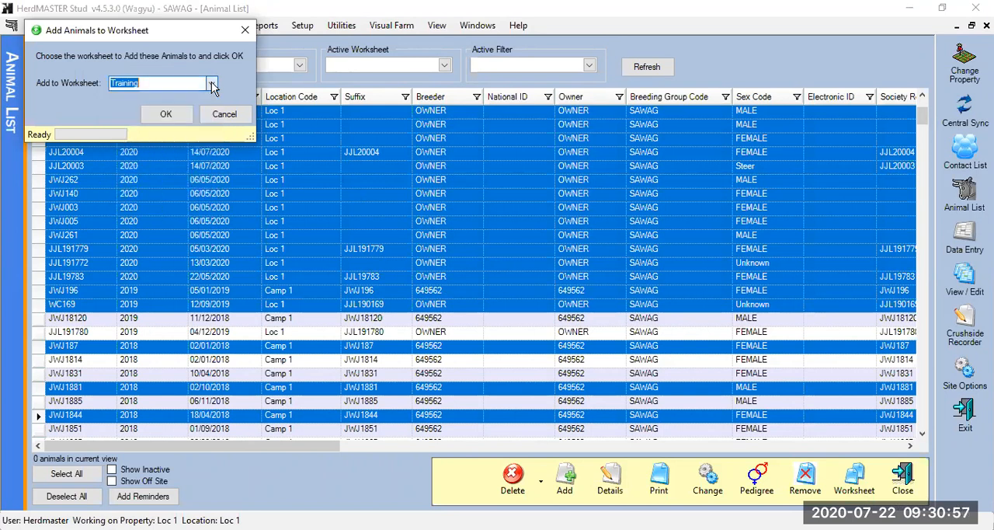
{"action": "left_click", "coordinate": [181, 117]}
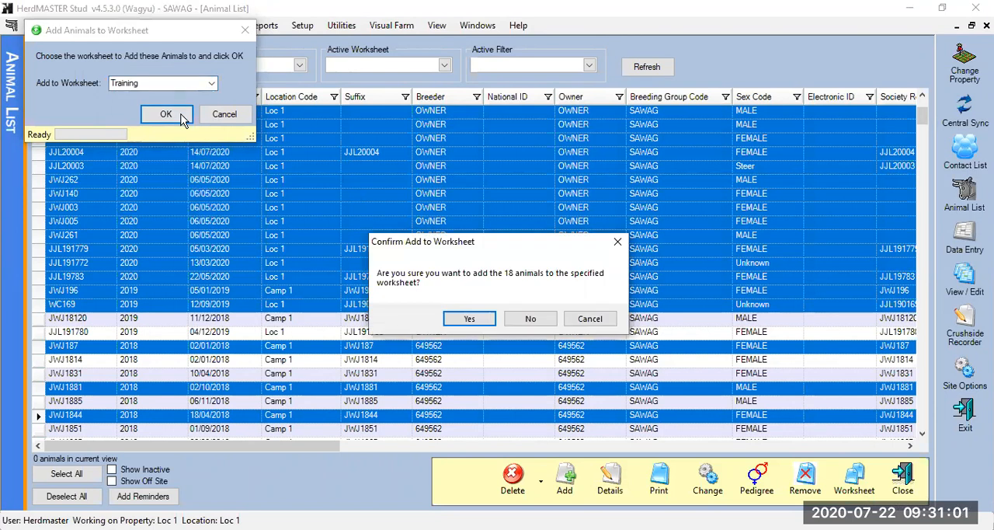
{"action": "left_click", "coordinate": [481, 320]}
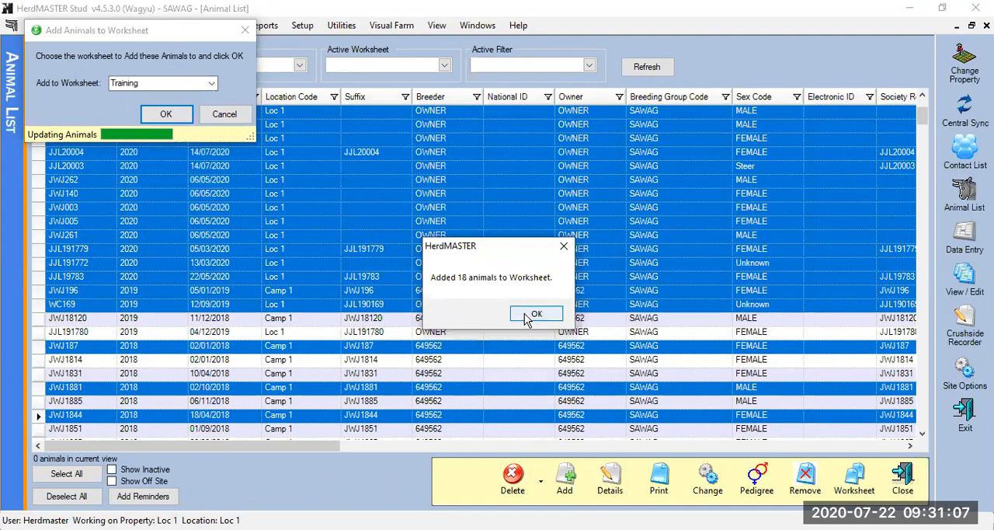
{"action": "left_click", "coordinate": [535, 314]}
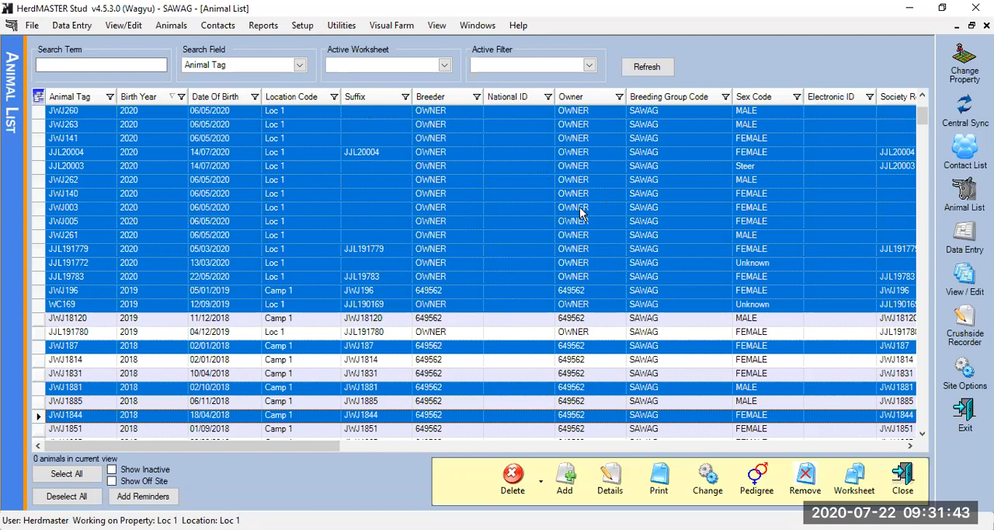
Refresh the animal list to clear the selection, restore its window to a smaller size and reposition it
{"action": "left_click", "coordinate": [644, 68]}
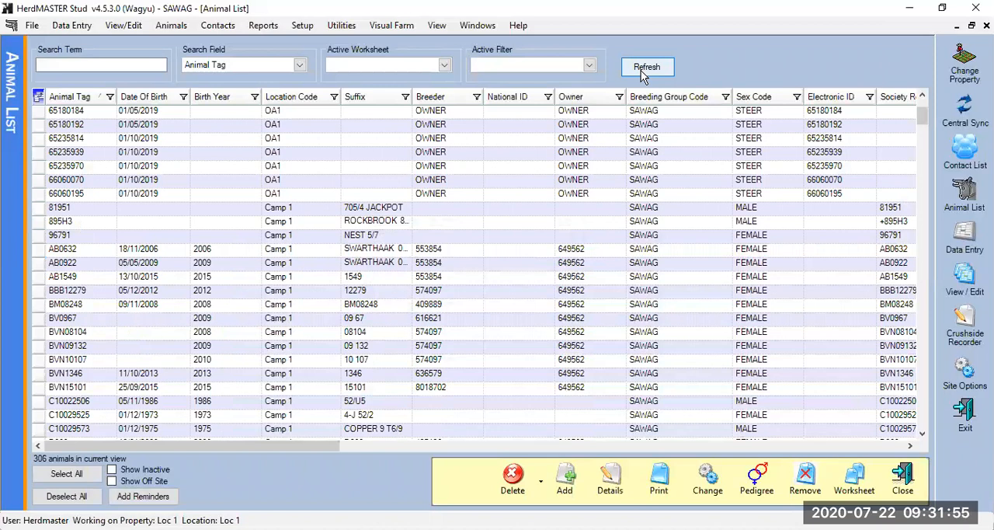
{"action": "left_click", "coordinate": [641, 70]}
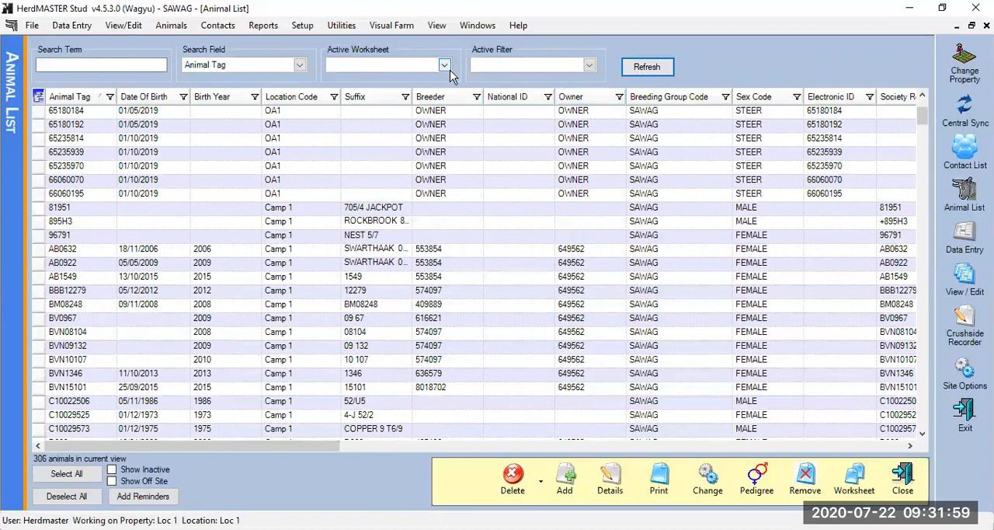
{"action": "left_click", "coordinate": [972, 25]}
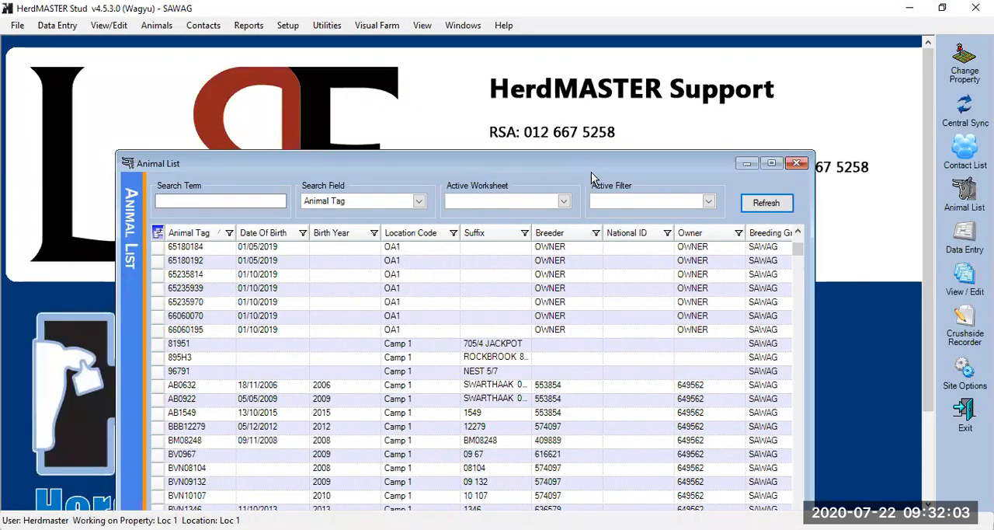
{"action": "left_click_drag", "start_coordinate": [588, 160], "coordinate": [611, 99]}
Display only the animals of the Training worksheet in the animal list, and close the list after viewing them
{"action": "left_click", "coordinate": [587, 142]}
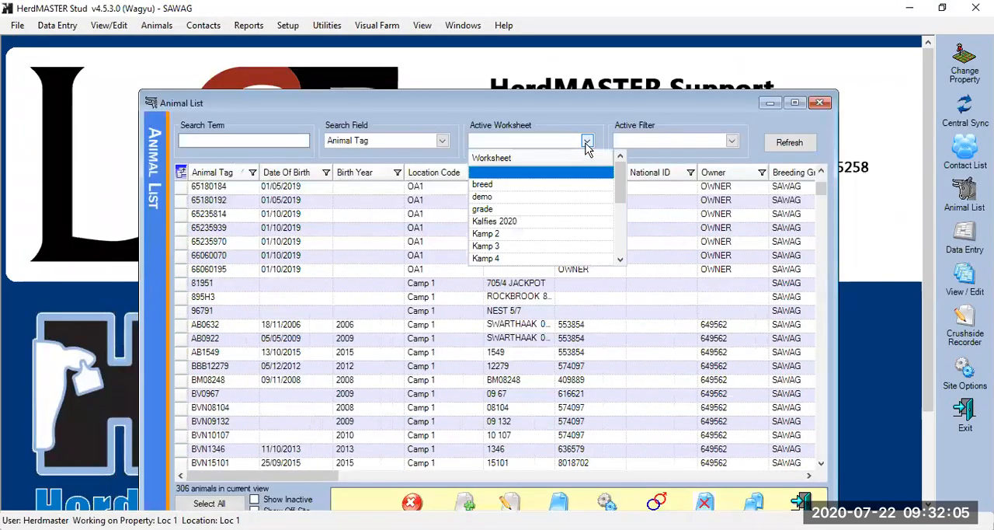
{"action": "left_click_drag", "start_coordinate": [616, 193], "coordinate": [630, 259]}
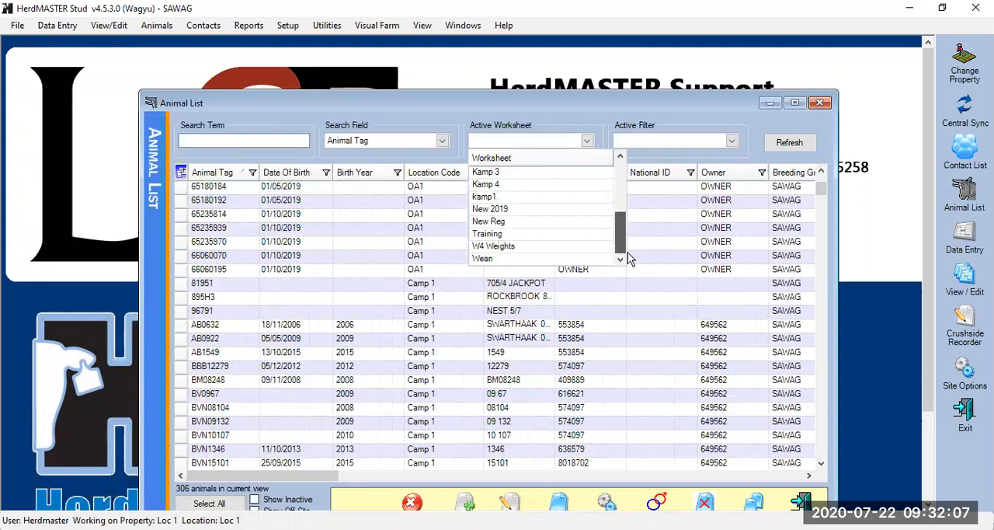
{"action": "left_click", "coordinate": [491, 233]}
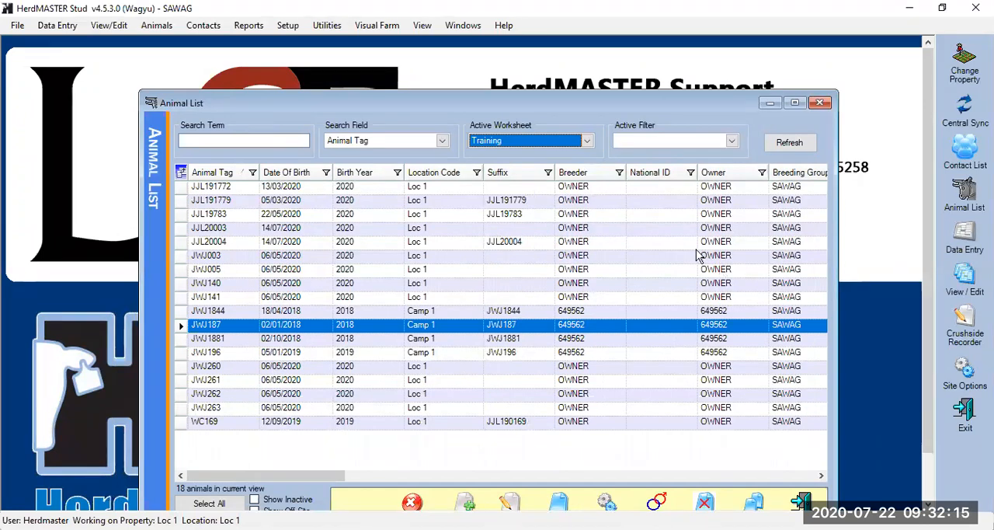
{"action": "left_click", "coordinate": [819, 103]}
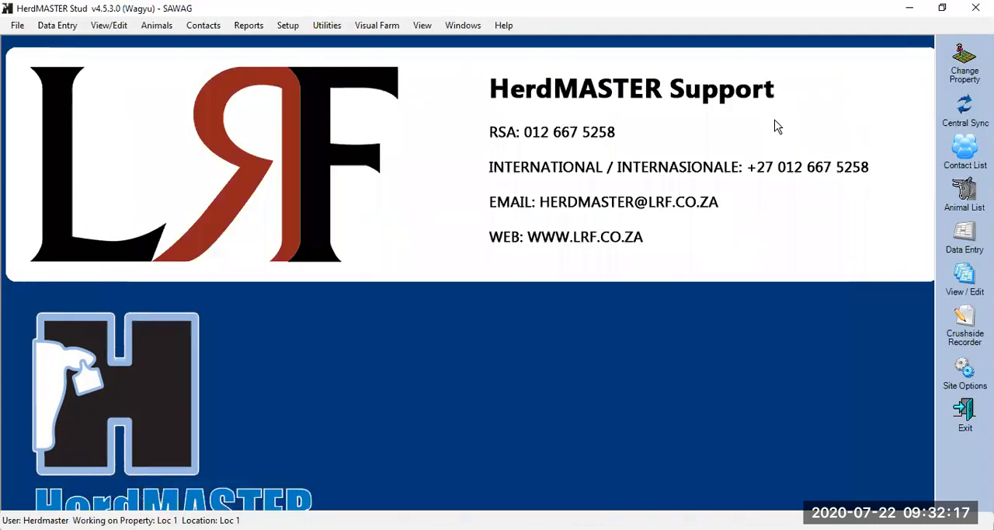
Open the animal worksheet setup and load the Kamp 4 worksheet
{"action": "left_click", "coordinate": [289, 25]}
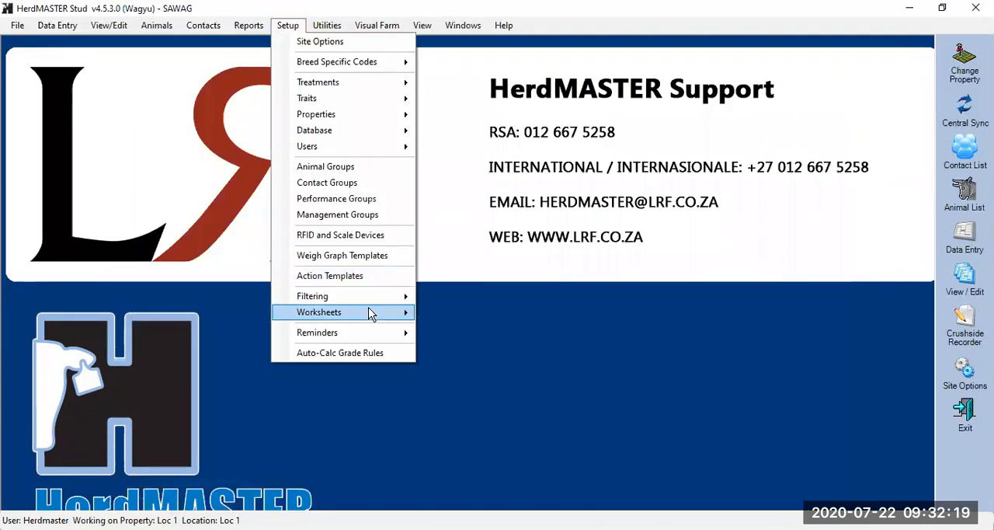
{"action": "mouse_move", "coordinate": [369, 312]}
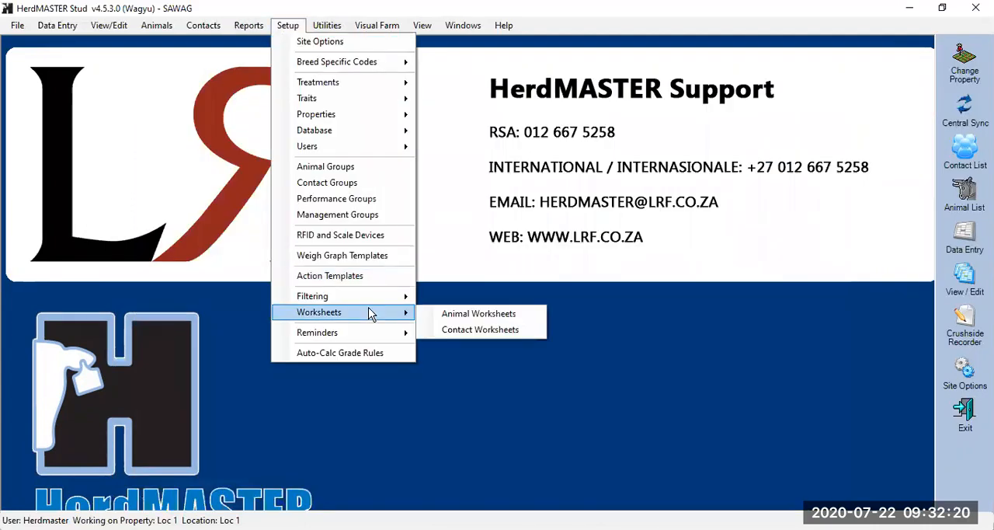
{"action": "left_click", "coordinate": [471, 321]}
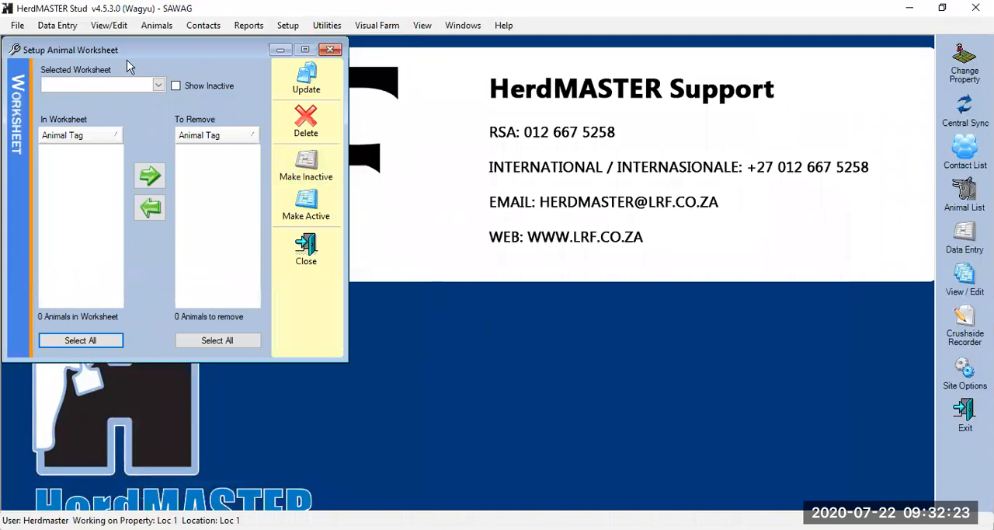
{"action": "left_click", "coordinate": [158, 84]}
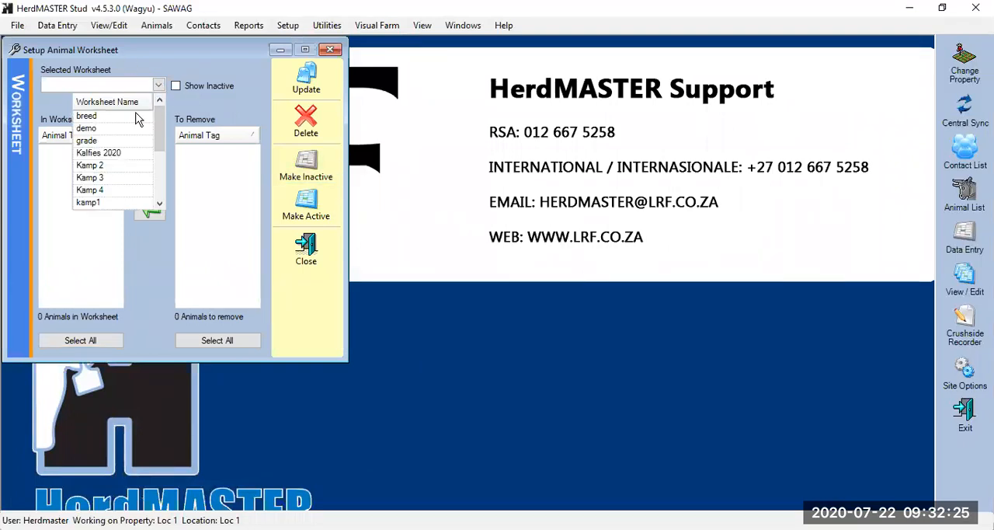
{"action": "left_click", "coordinate": [112, 190]}
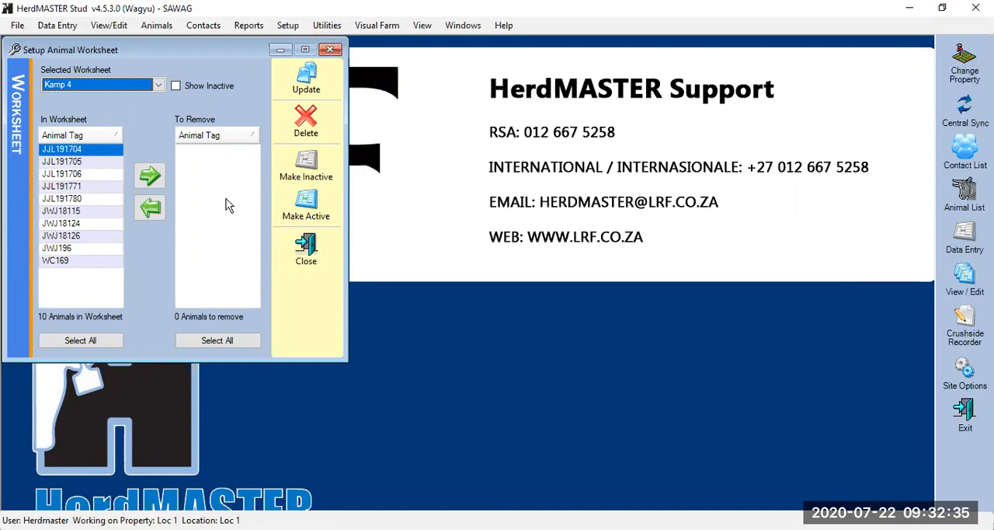
Remove animal WC169 from the Kamp 4 worksheet, update the worksheet and close its setup window
{"action": "left_click", "coordinate": [93, 262]}
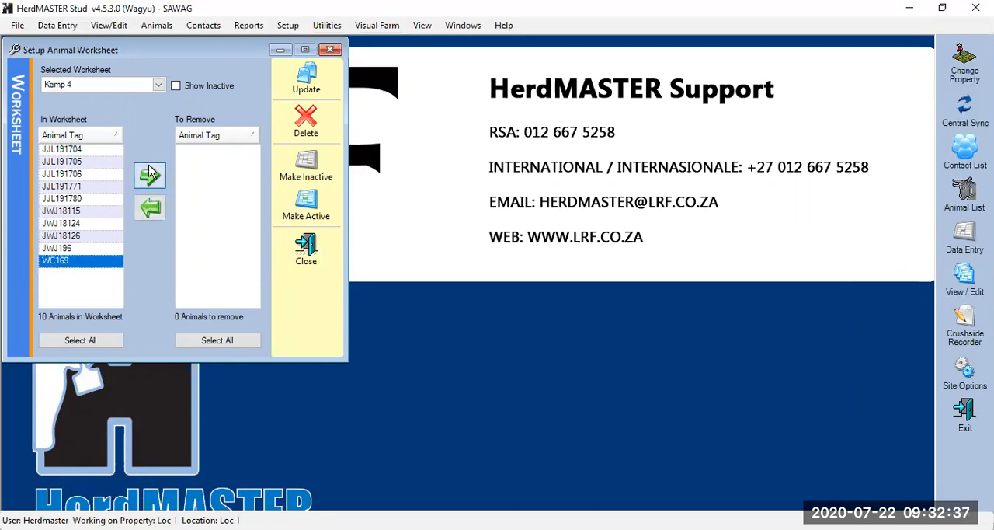
{"action": "left_click", "coordinate": [150, 174]}
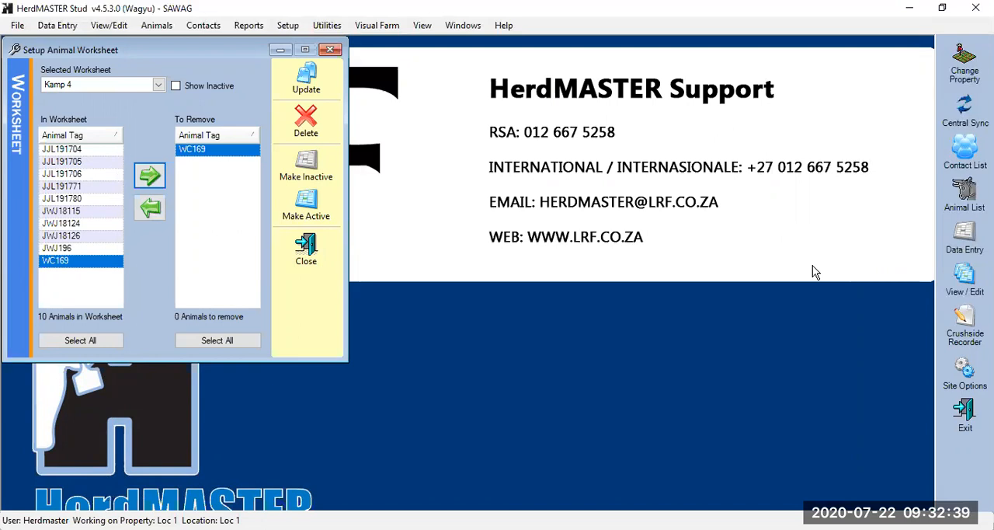
{"action": "left_click", "coordinate": [307, 75]}
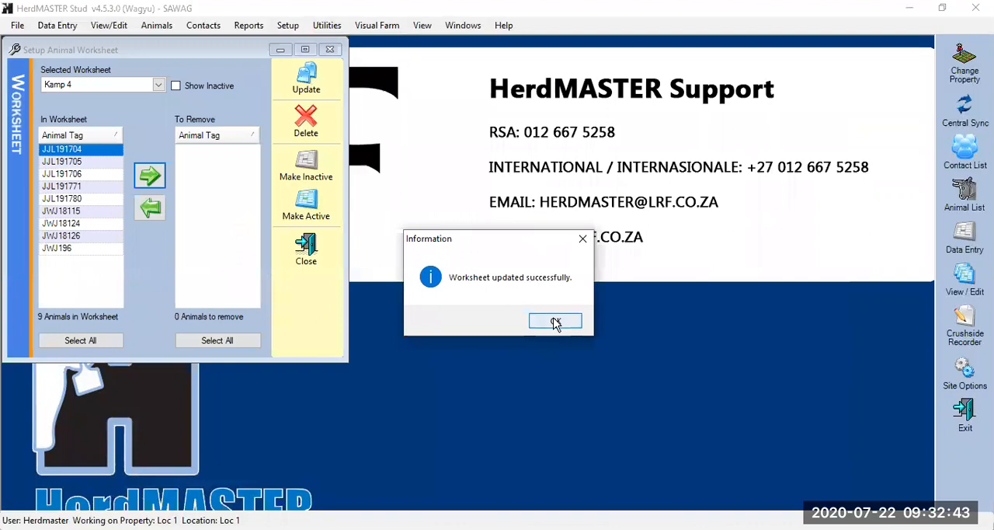
{"action": "left_click", "coordinate": [554, 321]}
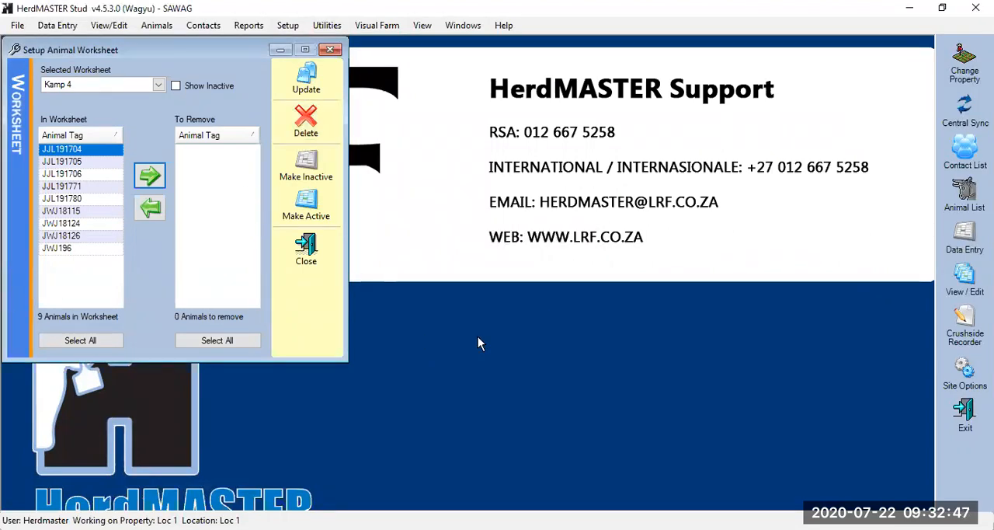
{"action": "left_click", "coordinate": [306, 255]}
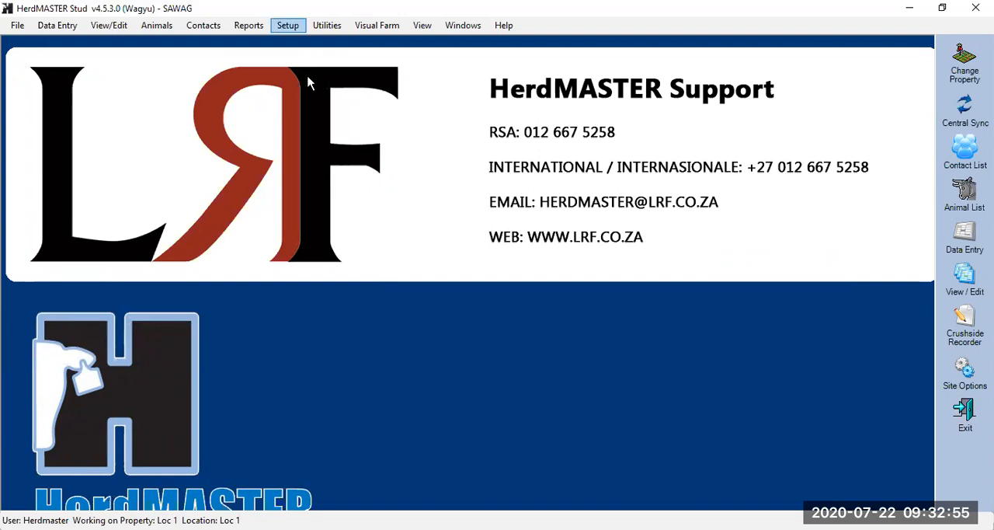
Create a new animal filter named Training 2
{"action": "left_click", "coordinate": [287, 25]}
{"action": "mouse_move", "coordinate": [358, 293]}
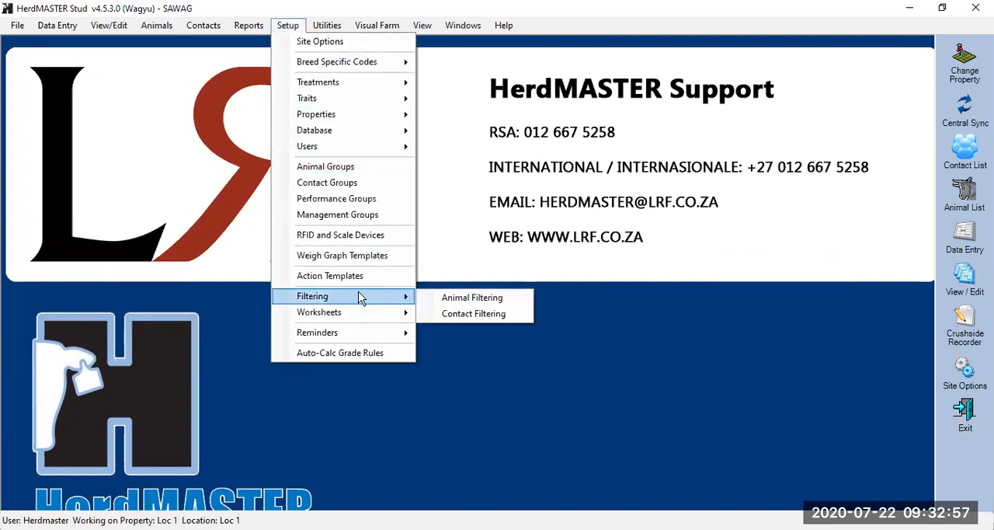
{"action": "left_click", "coordinate": [488, 299]}
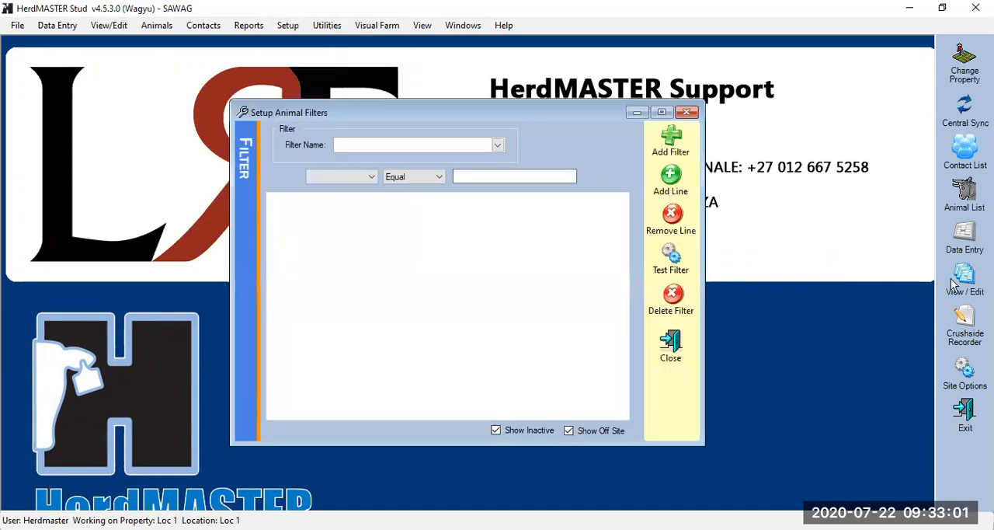
{"action": "left_click", "coordinate": [673, 146]}
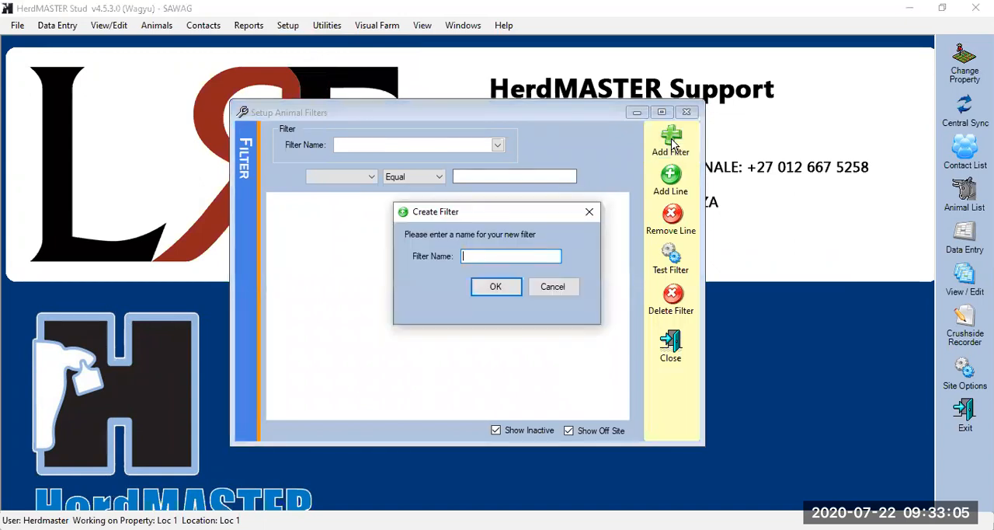
{"action": "type", "text": "Training 2"}
{"action": "left_click", "coordinate": [497, 287]}
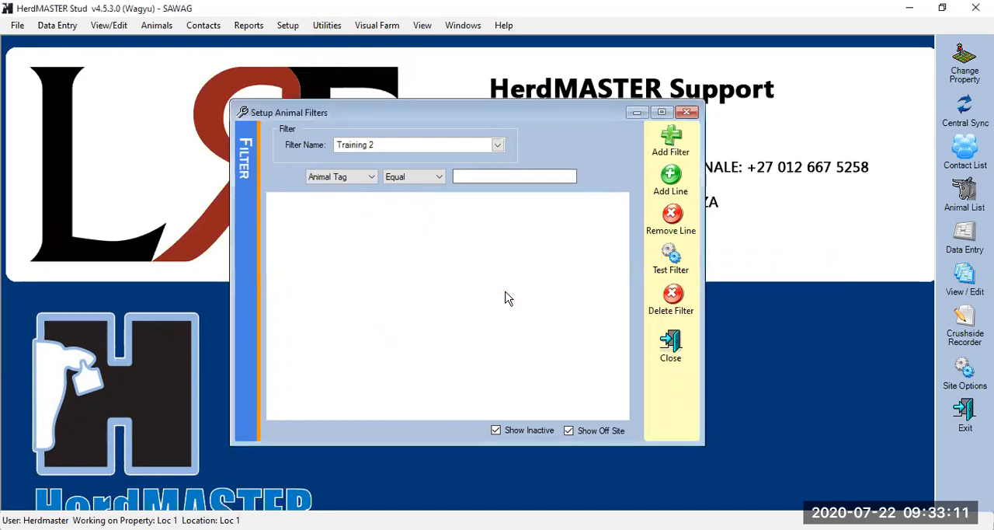
Set the first condition of the Training 2 filter to Birth Year Equal 2020
{"action": "left_click", "coordinate": [375, 179]}
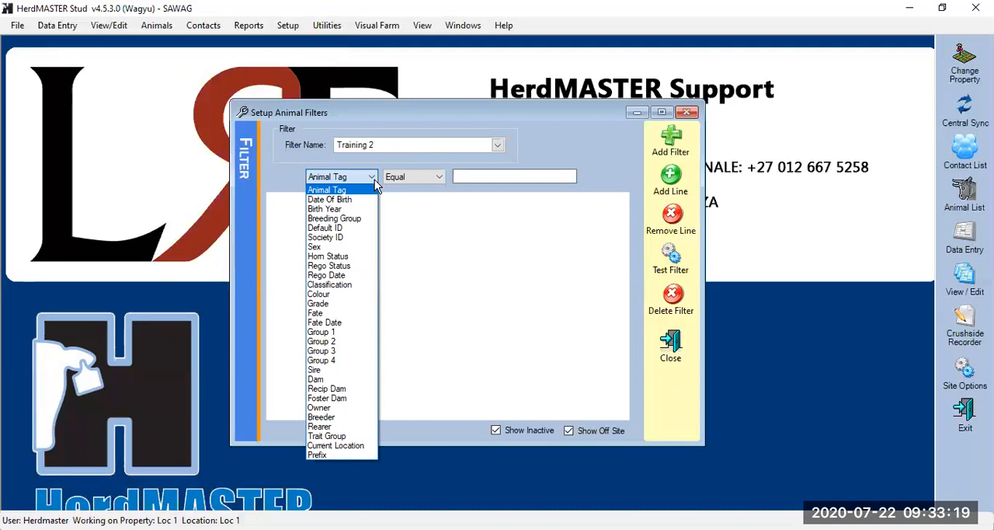
{"action": "left_click", "coordinate": [342, 208]}
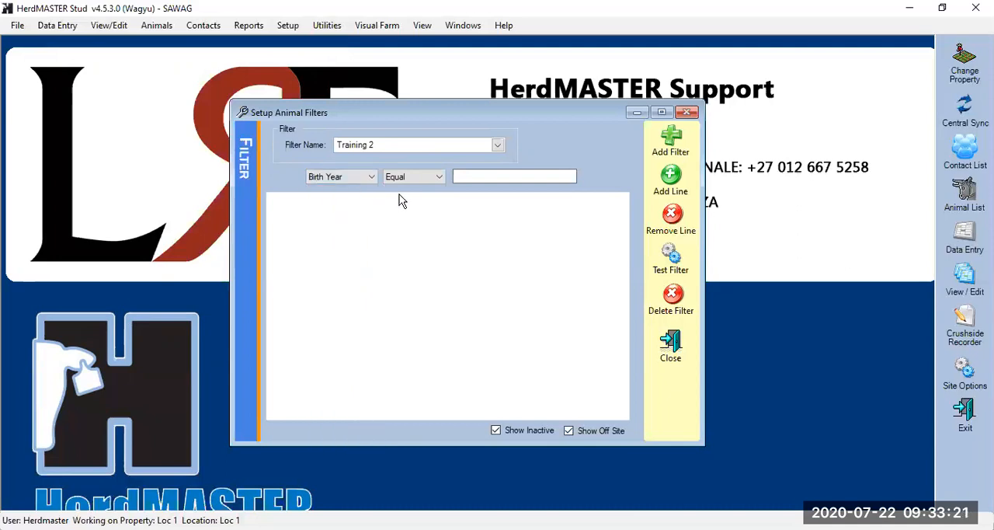
{"action": "left_click", "coordinate": [495, 171]}
{"action": "type", "text": "2020"}
Add a second condition to the Training 2 filter with Sex Equal Female
{"action": "left_click", "coordinate": [672, 182]}
{"action": "left_click", "coordinate": [373, 200]}
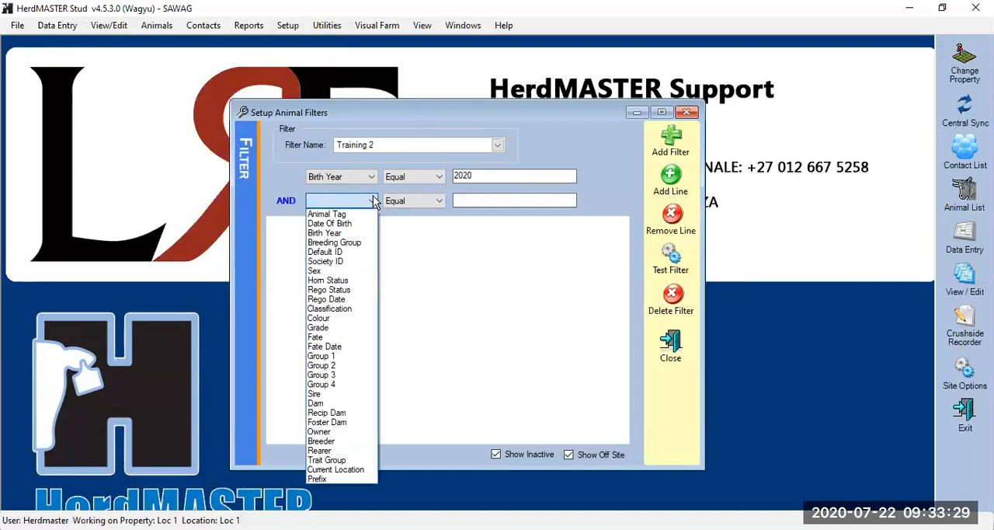
{"action": "left_click", "coordinate": [326, 270]}
{"action": "left_click", "coordinate": [483, 197]}
{"action": "type", "text": "Female"}
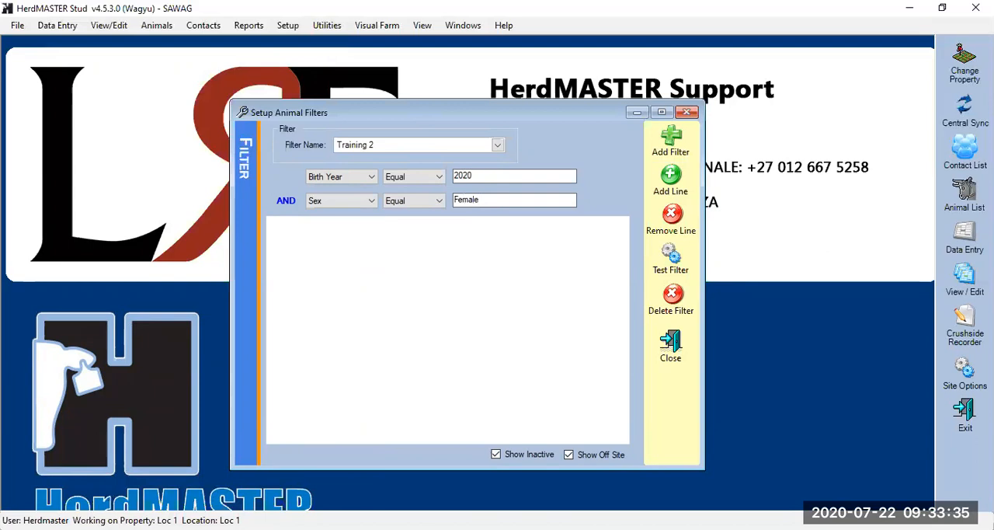
Test the Training 2 filter, review the comparison operators offered for the birth year condition, and close the filter setup
{"action": "left_click", "coordinate": [671, 264]}
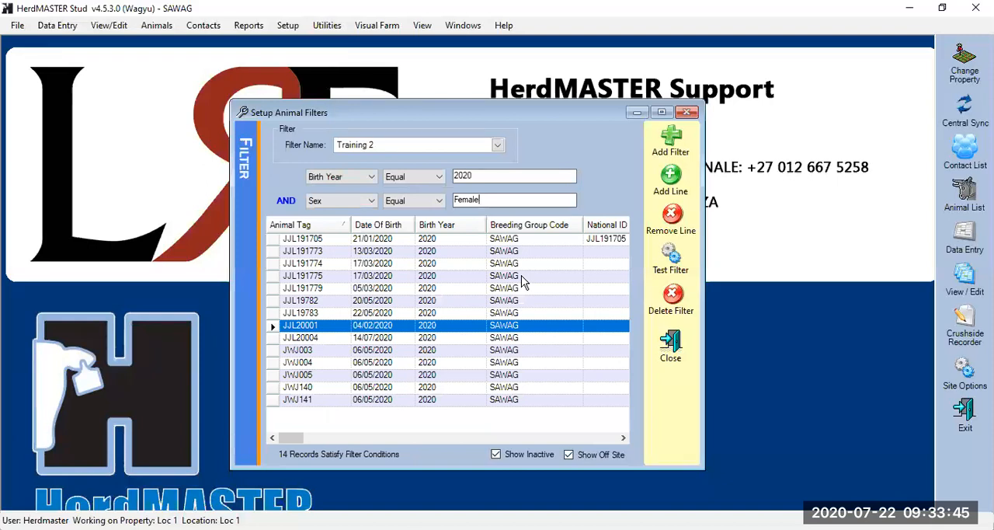
{"action": "left_click", "coordinate": [437, 181]}
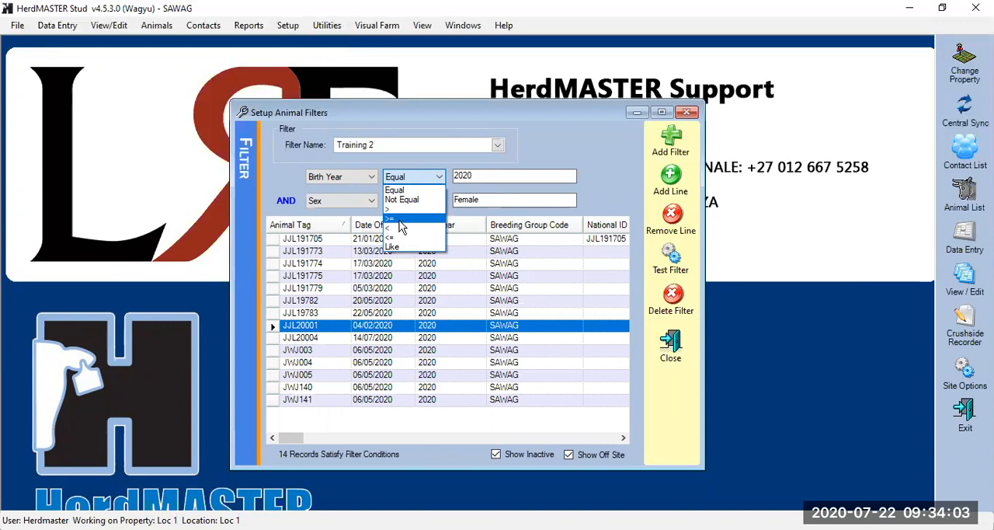
{"action": "left_click", "coordinate": [428, 175]}
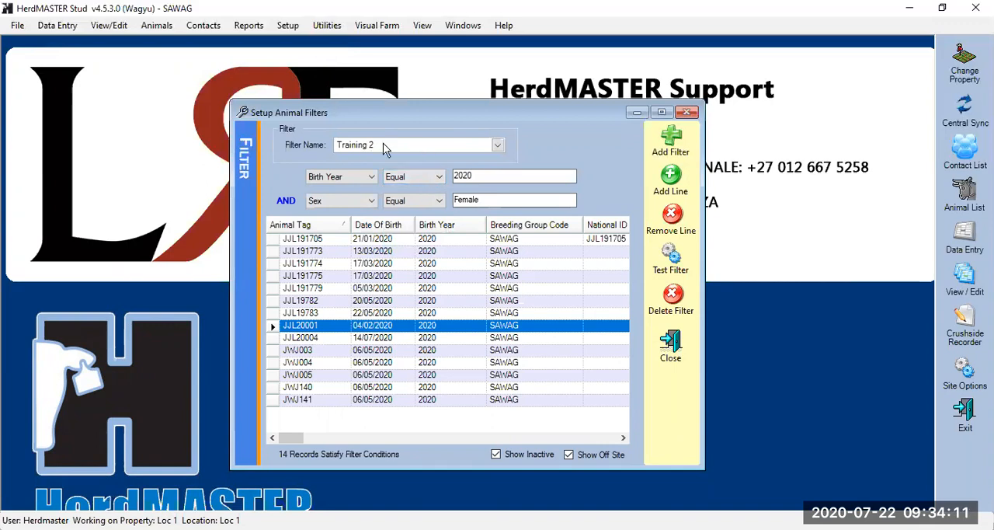
{"action": "left_click", "coordinate": [673, 348]}
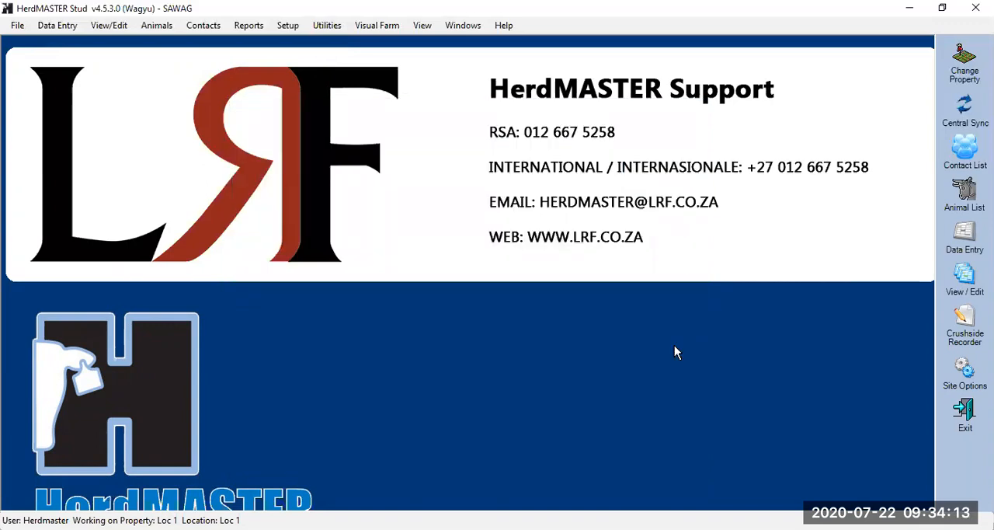
Reopen the animal list, clear its active worksheet by refreshing, and apply the Training 2 filter
{"action": "left_click", "coordinate": [957, 199]}
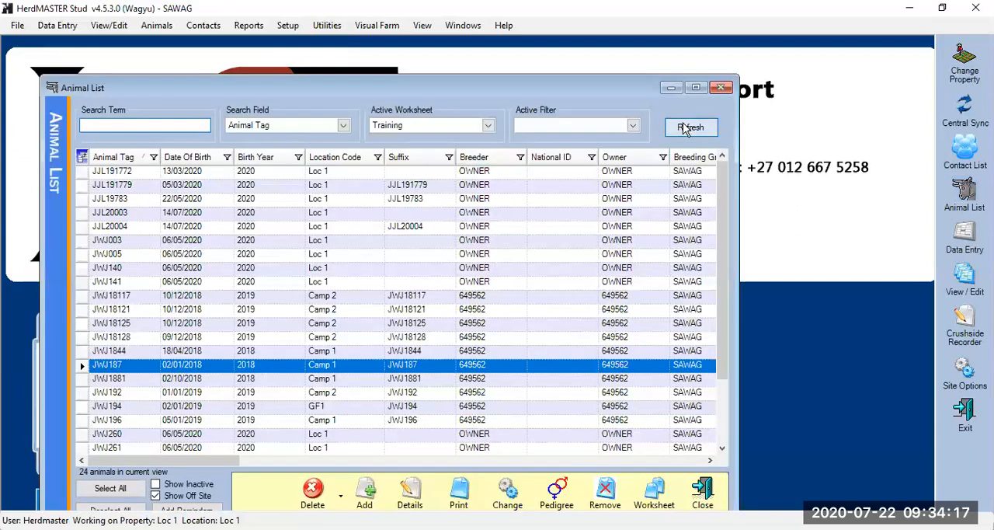
{"action": "left_click", "coordinate": [684, 128]}
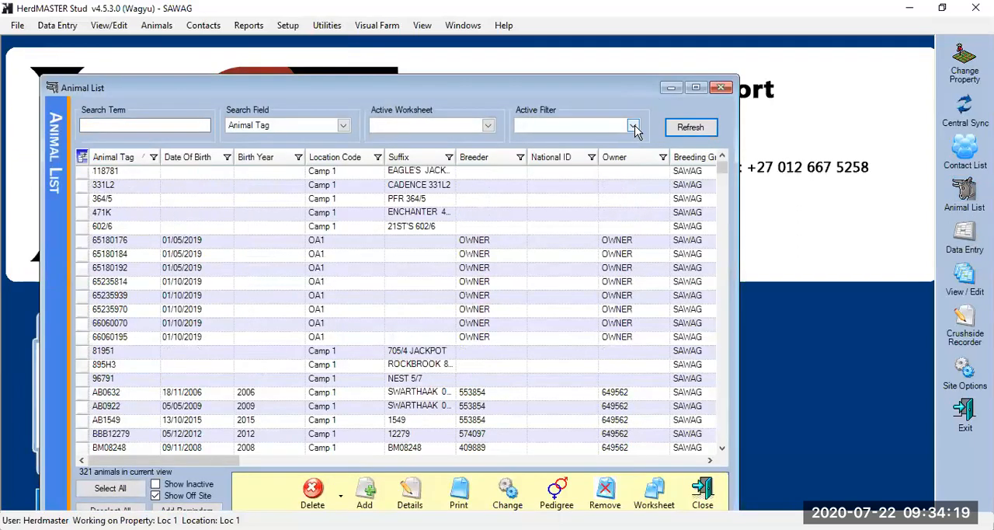
{"action": "left_click", "coordinate": [634, 127]}
{"action": "left_click", "coordinate": [571, 211]}
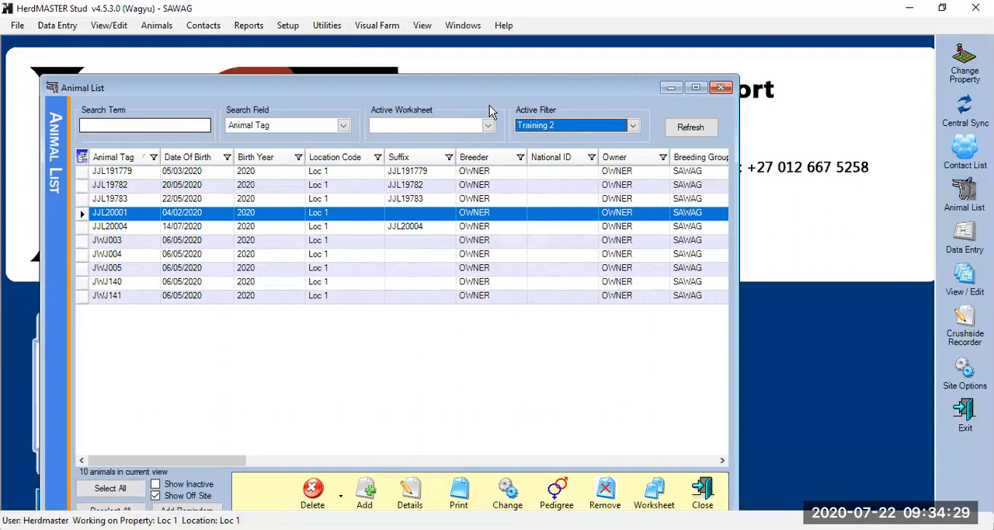
Clear the active filter to list all animals, and reapply the Training 2 filter
{"action": "left_click", "coordinate": [633, 125]}
{"action": "left_click", "coordinate": [571, 158]}
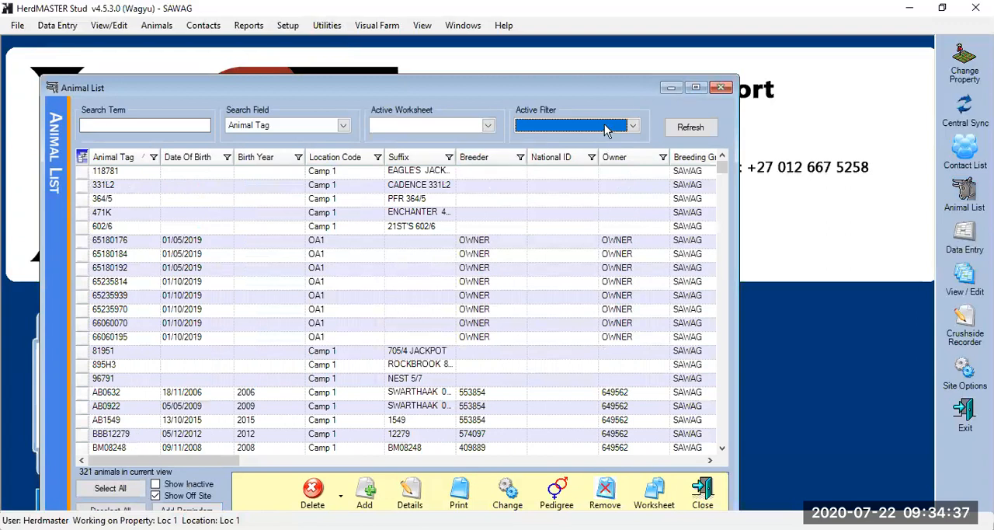
{"action": "left_click", "coordinate": [631, 127]}
{"action": "left_click", "coordinate": [542, 212]}
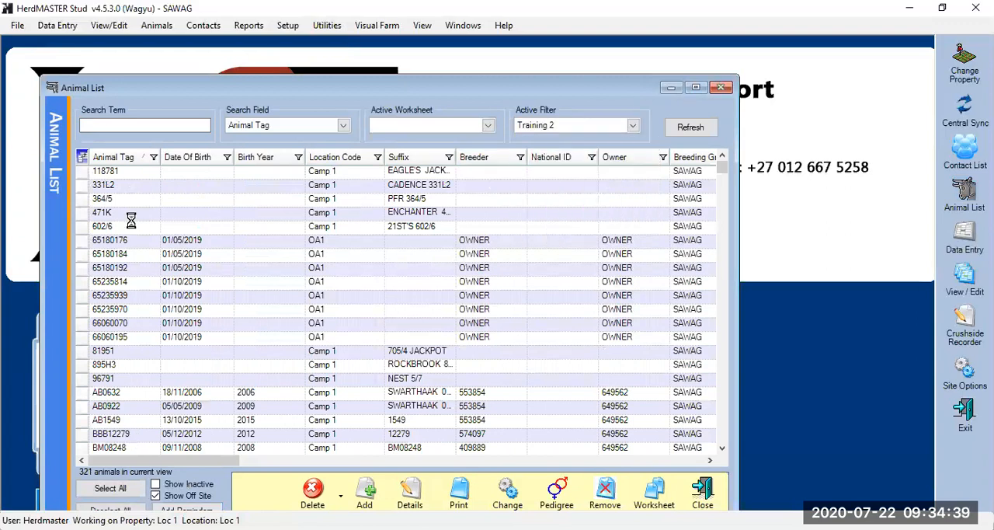
Search the animal list for tag bbb12, clear the active filter so the search covers all animals, and close the list
{"action": "left_click", "coordinate": [201, 123]}
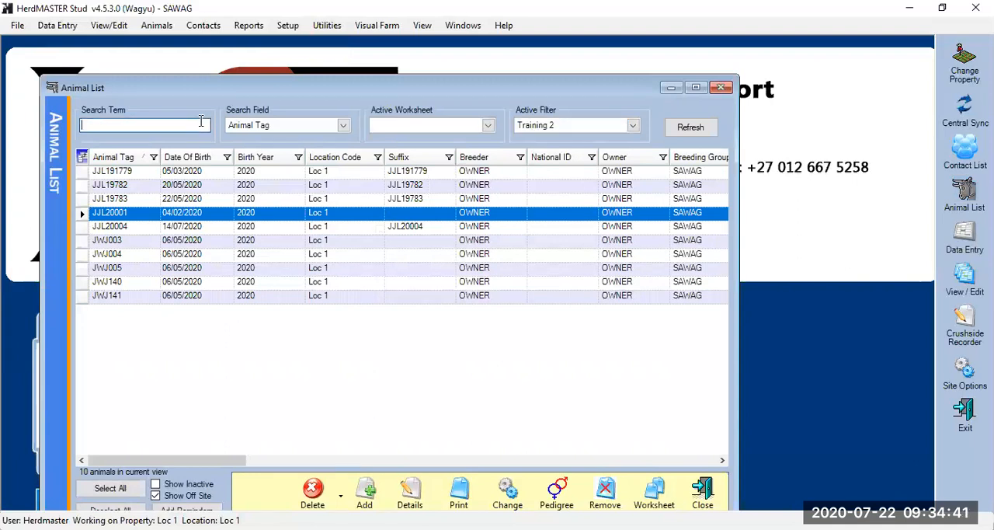
{"action": "type", "text": "bbb12"}
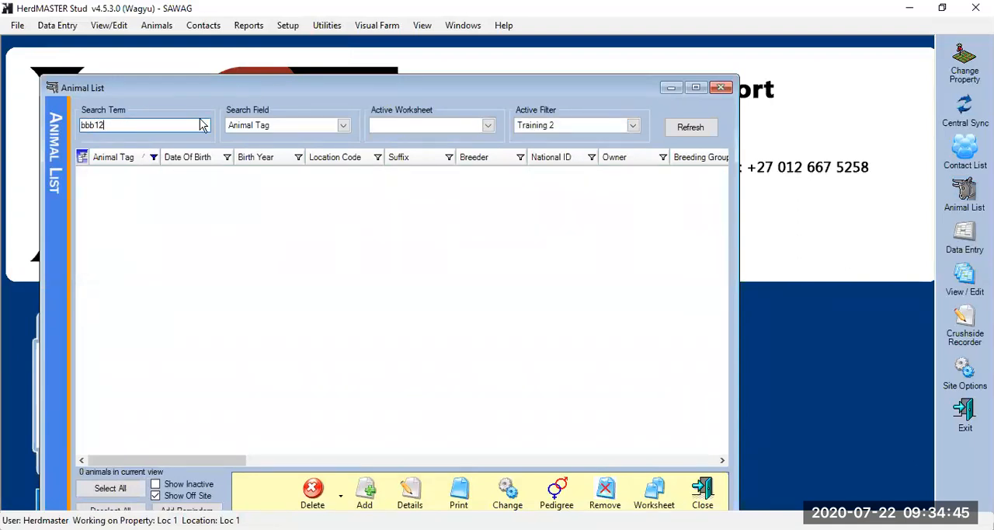
{"action": "left_click", "coordinate": [634, 126]}
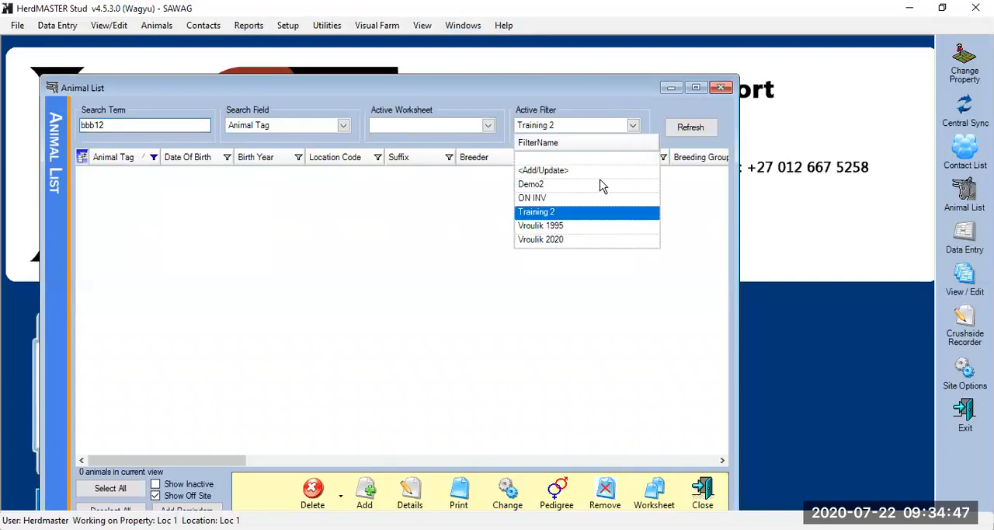
{"action": "left_click", "coordinate": [591, 157]}
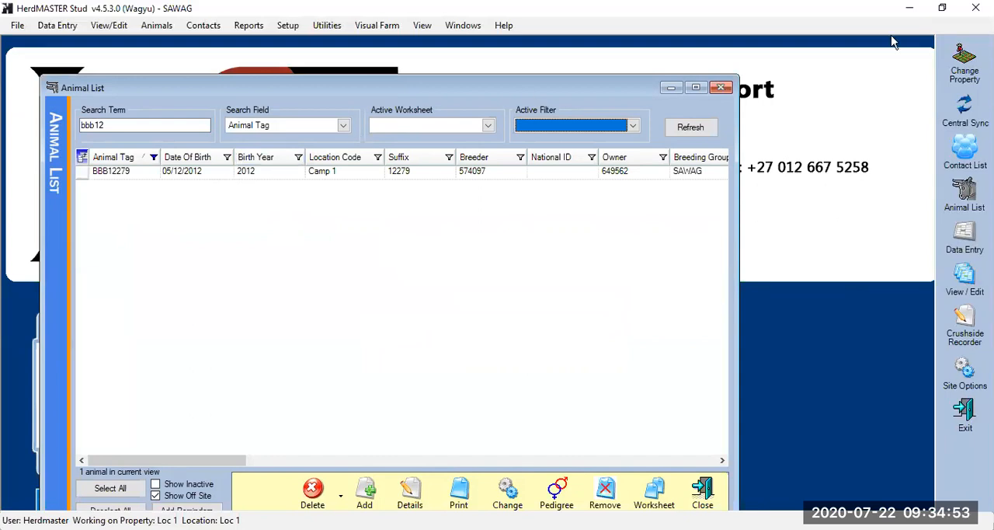
{"action": "left_click", "coordinate": [721, 89]}
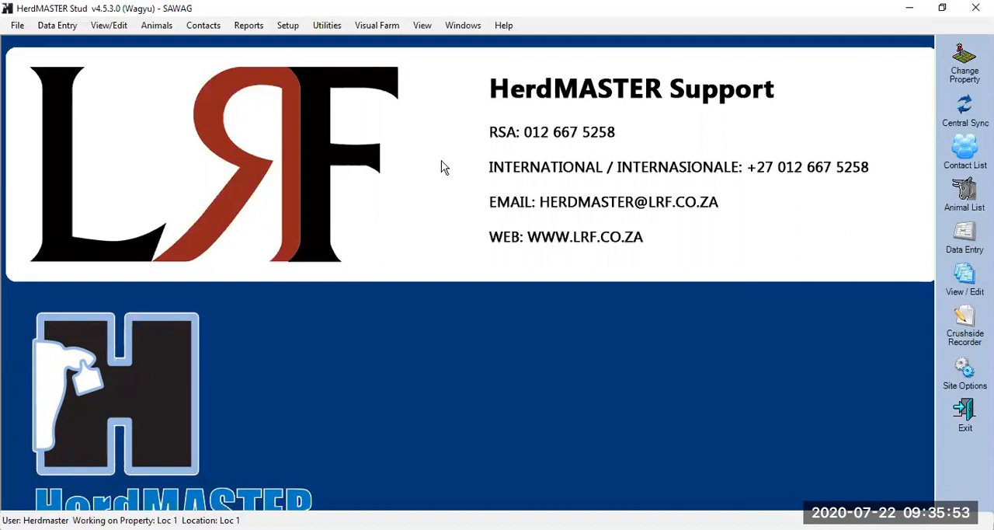
Open the Yardsheet report templates and add a new template with the report name Training
{"action": "left_click", "coordinate": [287, 25]}
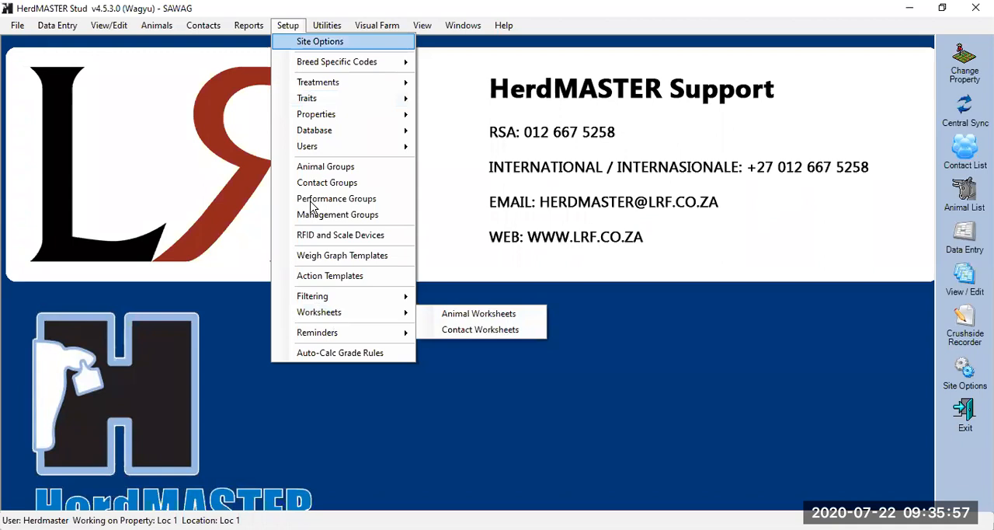
{"action": "key", "text": "Right"}
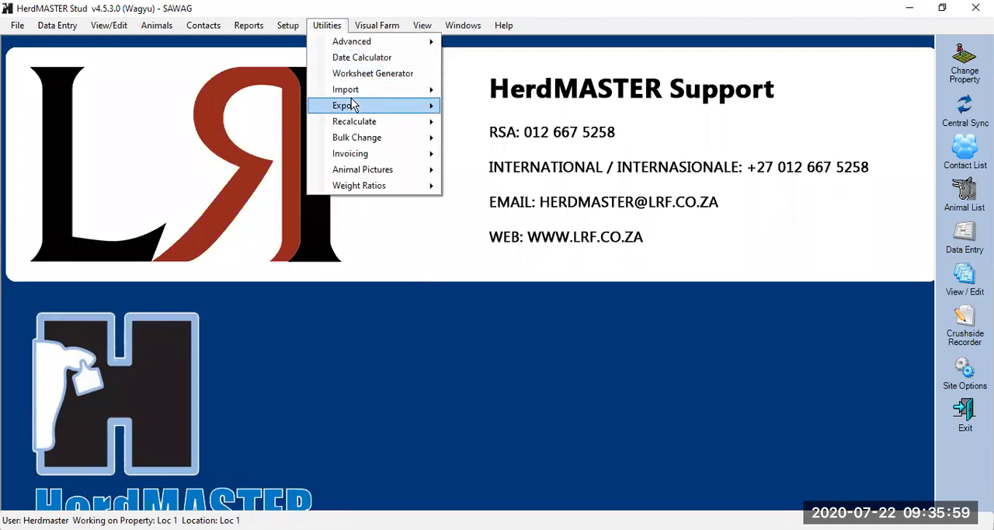
{"action": "key", "text": "Down"}
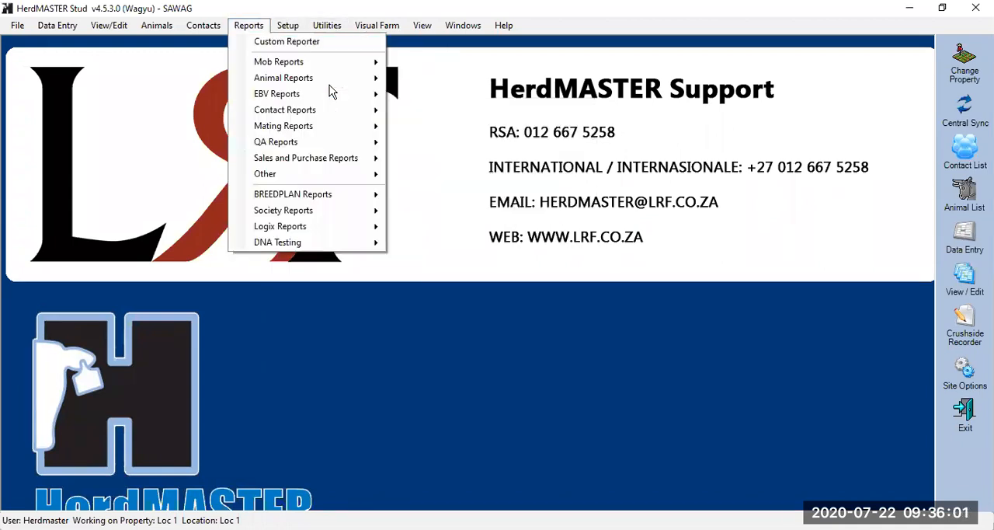
{"action": "mouse_move", "coordinate": [345, 182]}
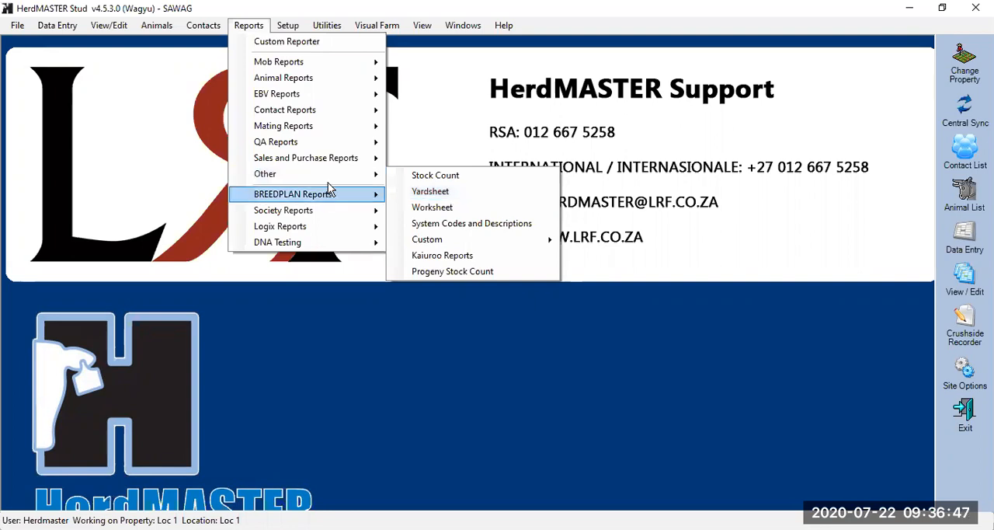
{"action": "left_click", "coordinate": [439, 198]}
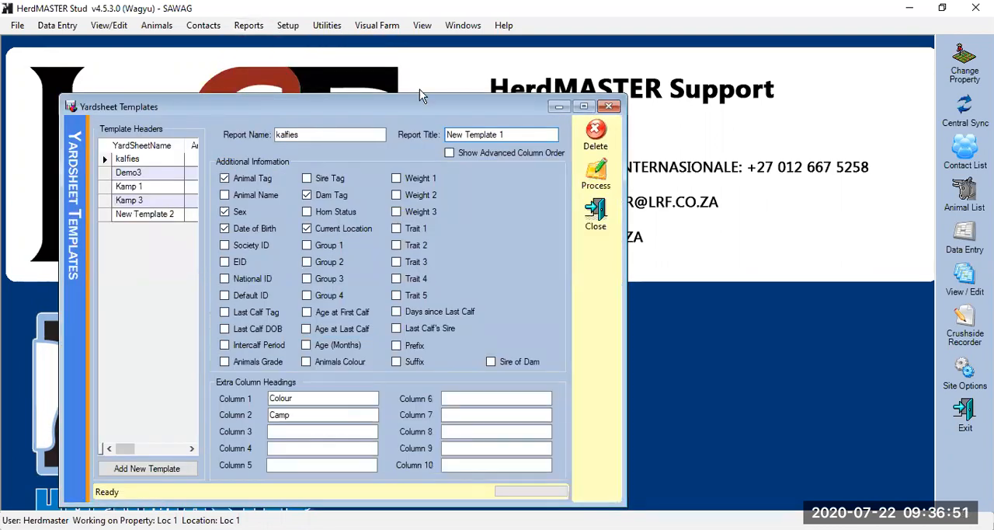
{"action": "left_click_drag", "start_coordinate": [421, 101], "coordinate": [447, 66]}
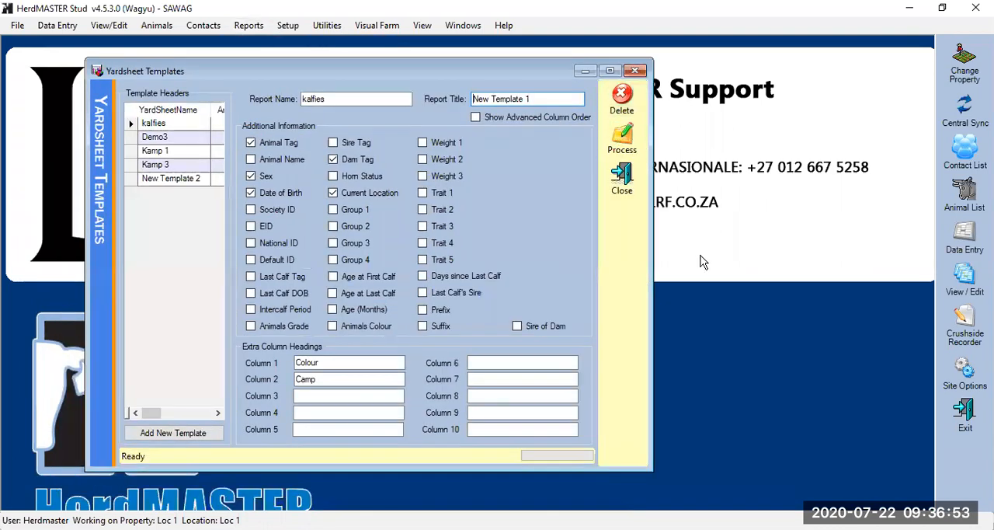
{"action": "left_click", "coordinate": [180, 436]}
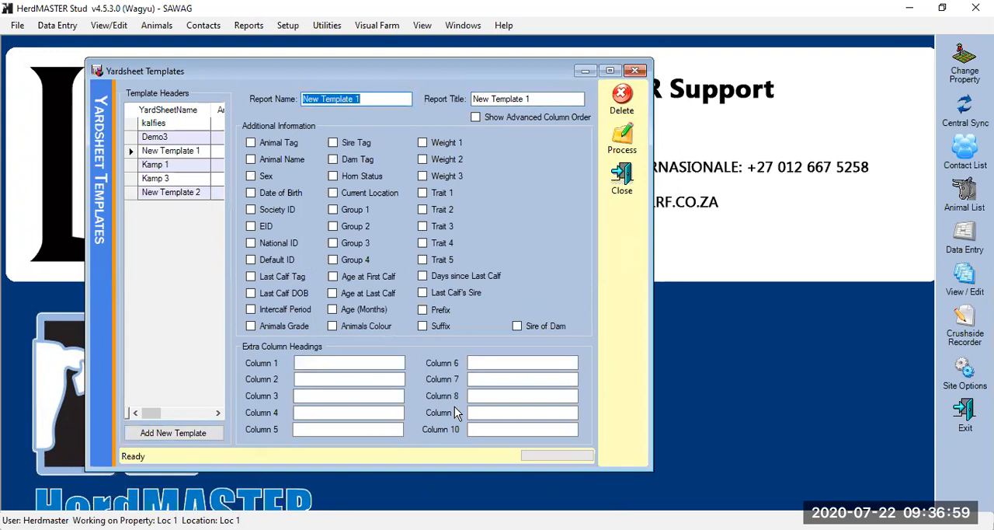
{"action": "type", "text": "Training"}
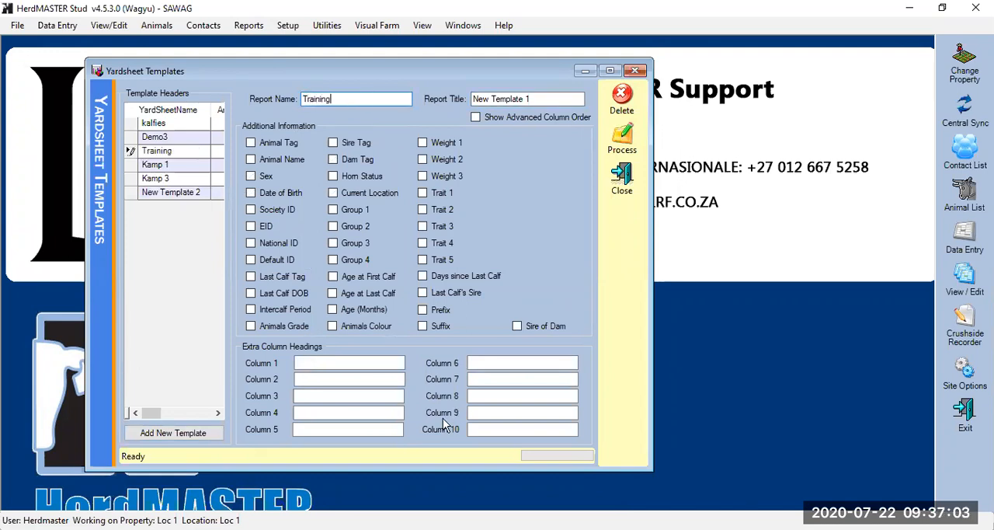
Include Sire Tag, Dam Tag, Animal Tag and Date of Birth in the Training template, and head extra column 1 Tag
{"action": "left_click", "coordinate": [333, 144]}
{"action": "left_click", "coordinate": [333, 159]}
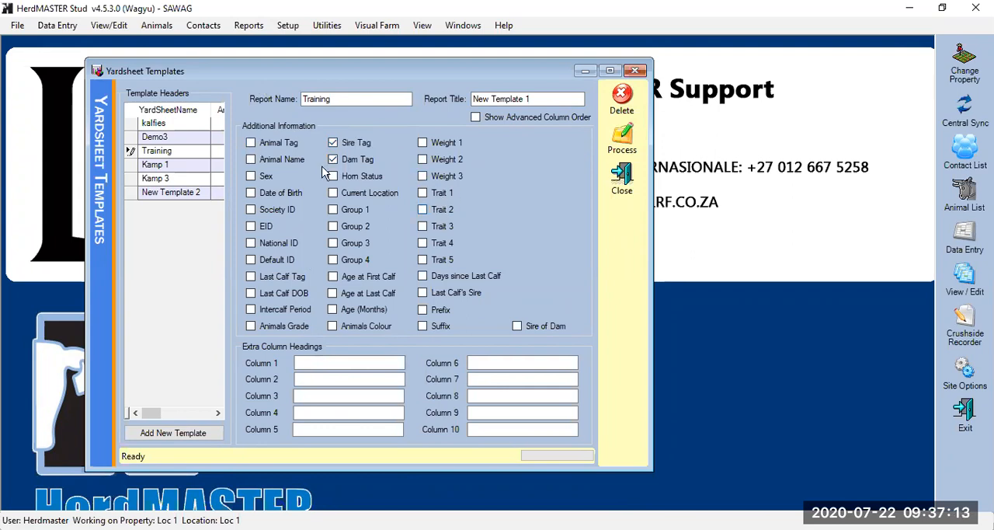
{"action": "left_click", "coordinate": [338, 358]}
{"action": "left_click", "coordinate": [250, 143]}
{"action": "left_click", "coordinate": [330, 362]}
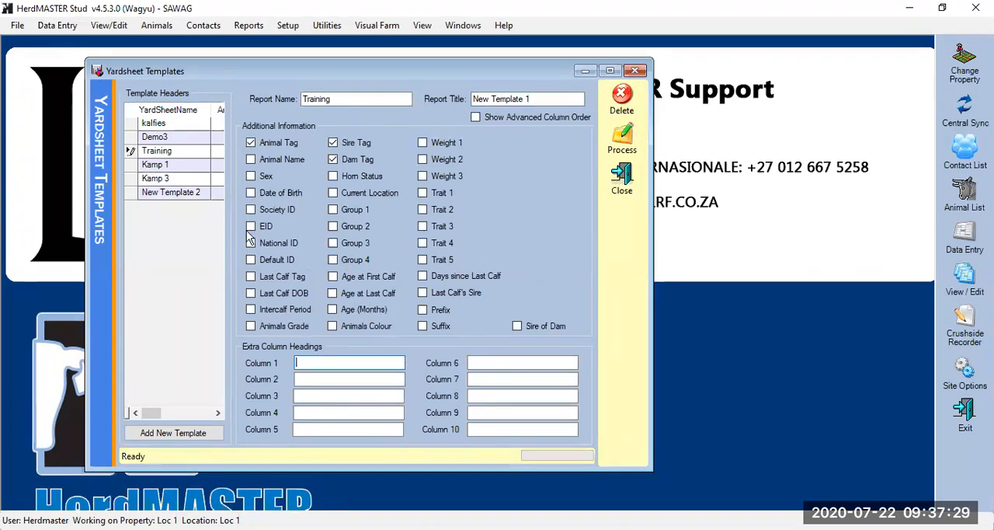
{"action": "left_click", "coordinate": [251, 192]}
{"action": "left_click", "coordinate": [355, 367]}
{"action": "type", "text": "Tag"}
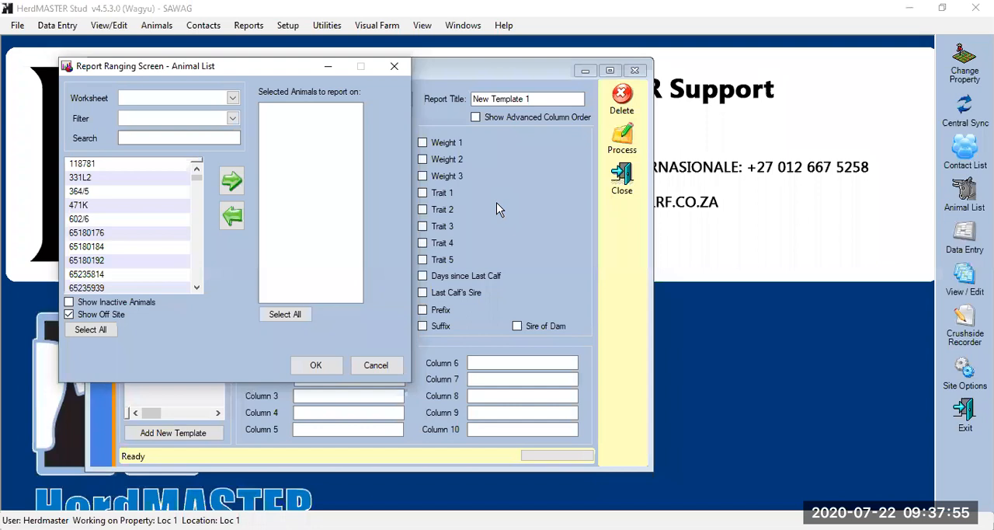
Generate the yardsheet for all animals in the Training worksheet, and view the report maximized before closing it
{"action": "left_click", "coordinate": [233, 99]}
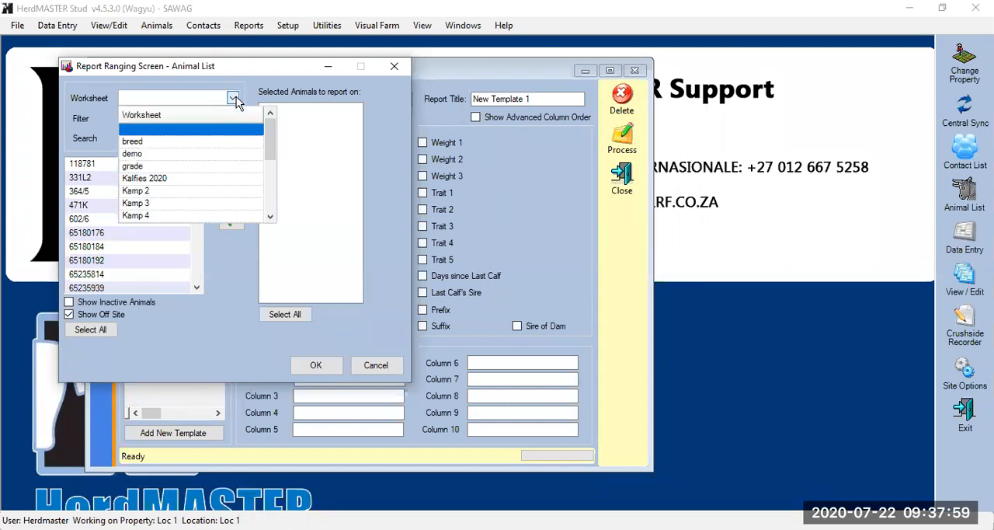
{"action": "left_click_drag", "start_coordinate": [270, 141], "coordinate": [268, 210]}
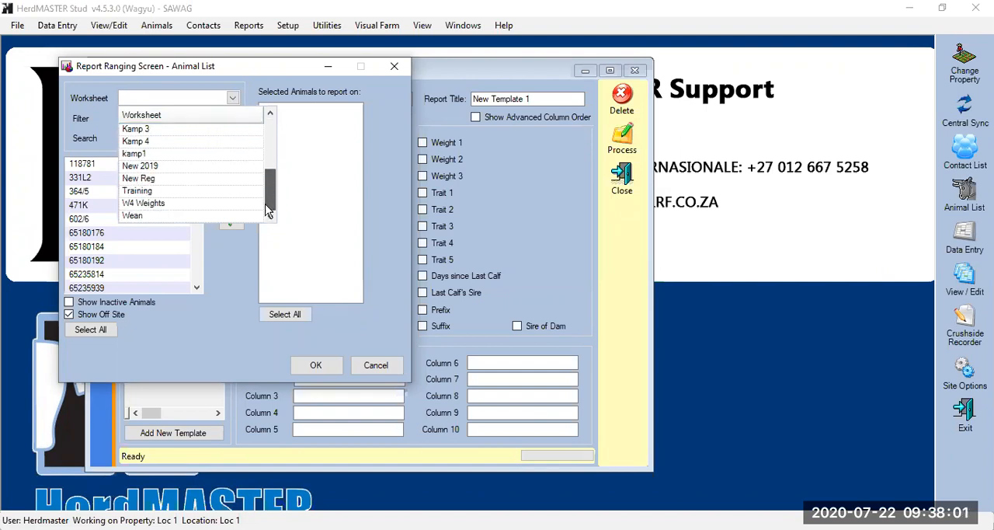
{"action": "left_click", "coordinate": [163, 190]}
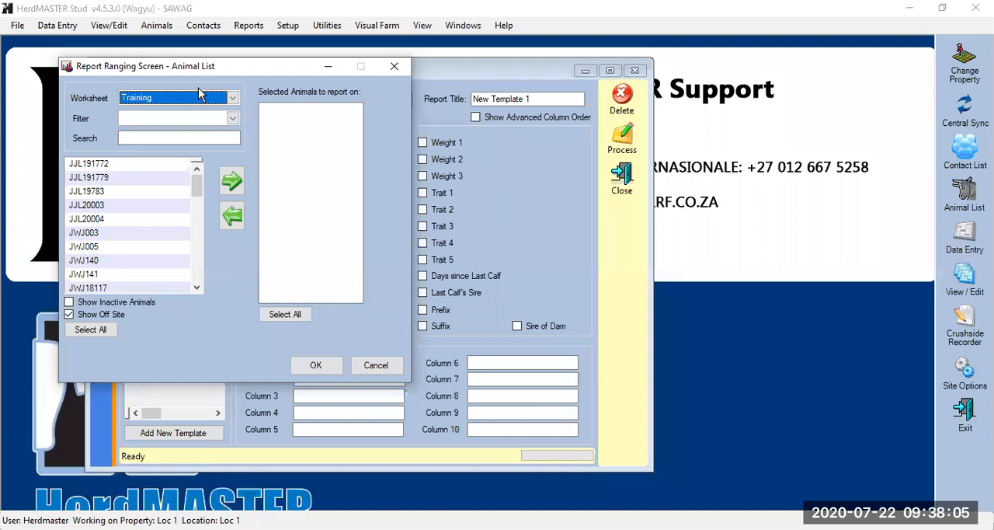
{"action": "left_click", "coordinate": [192, 141]}
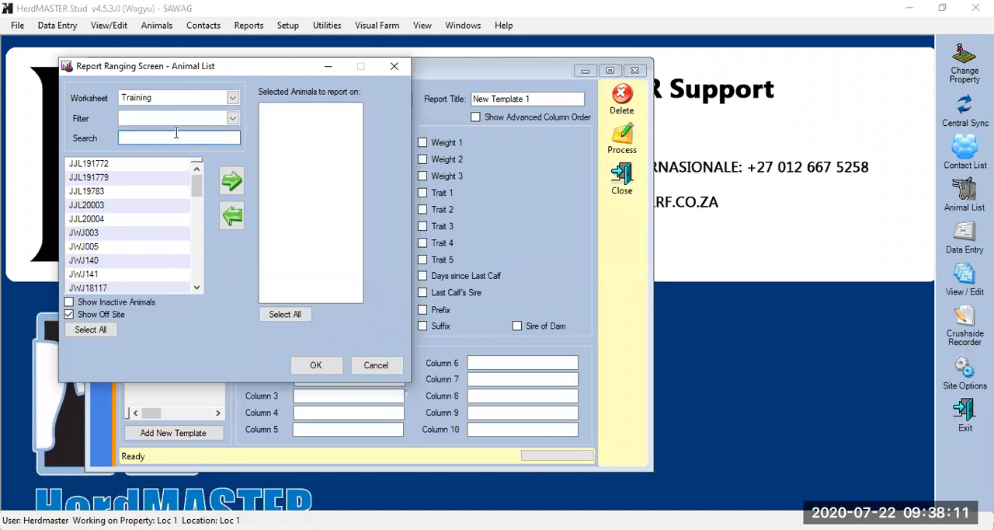
{"action": "left_click", "coordinate": [90, 330]}
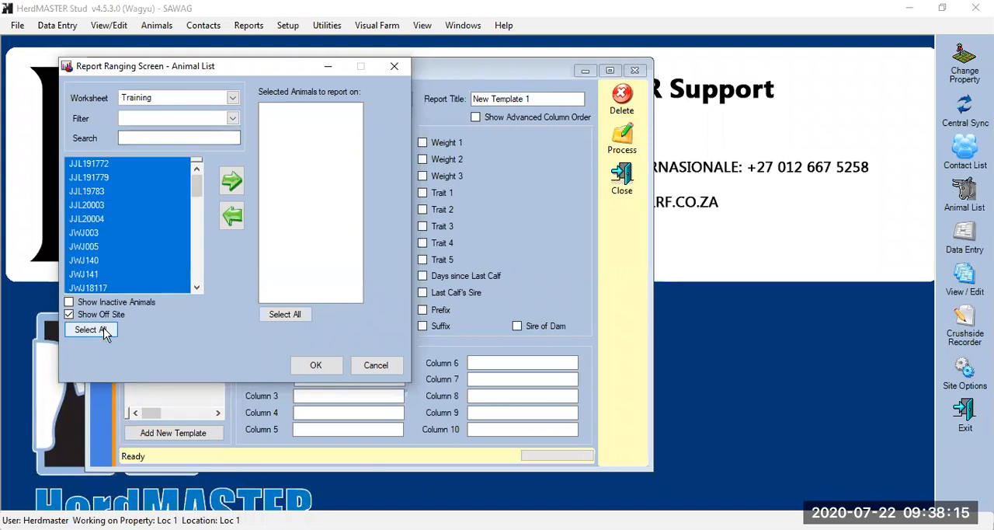
{"action": "left_click", "coordinate": [235, 185]}
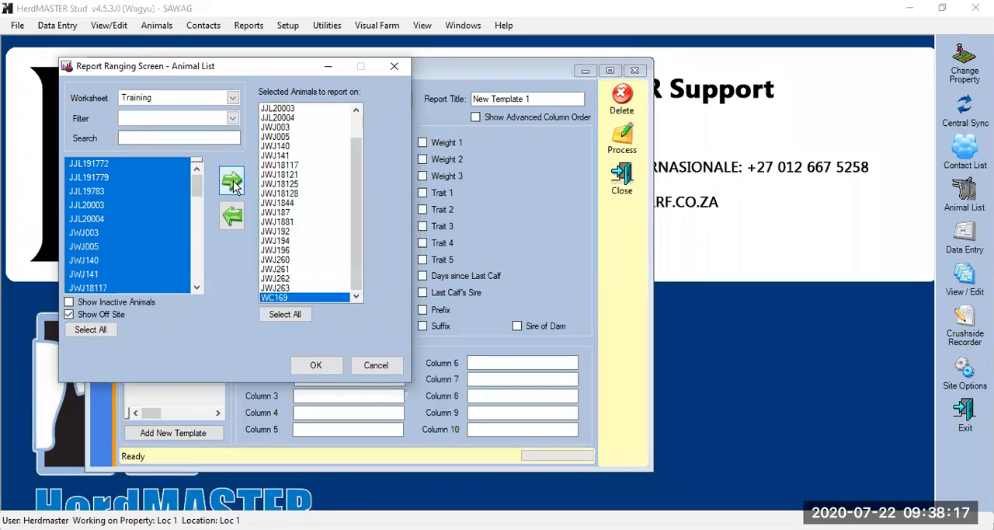
{"action": "left_click", "coordinate": [325, 375]}
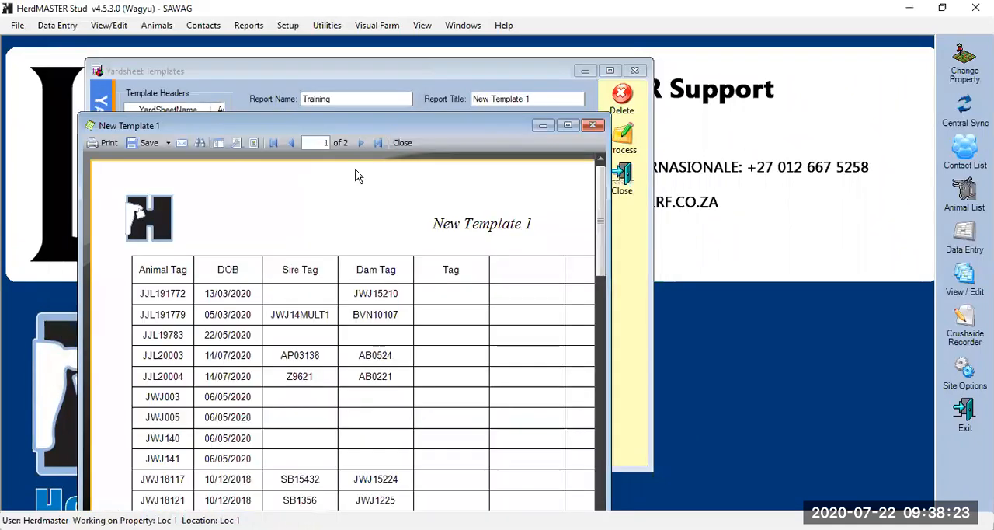
{"action": "left_click", "coordinate": [568, 125]}
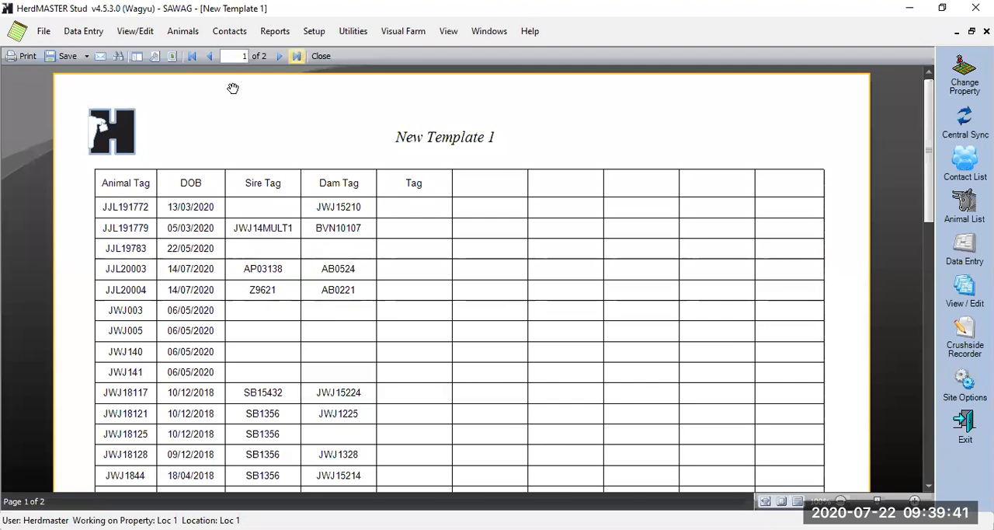
{"action": "left_click", "coordinate": [321, 56]}
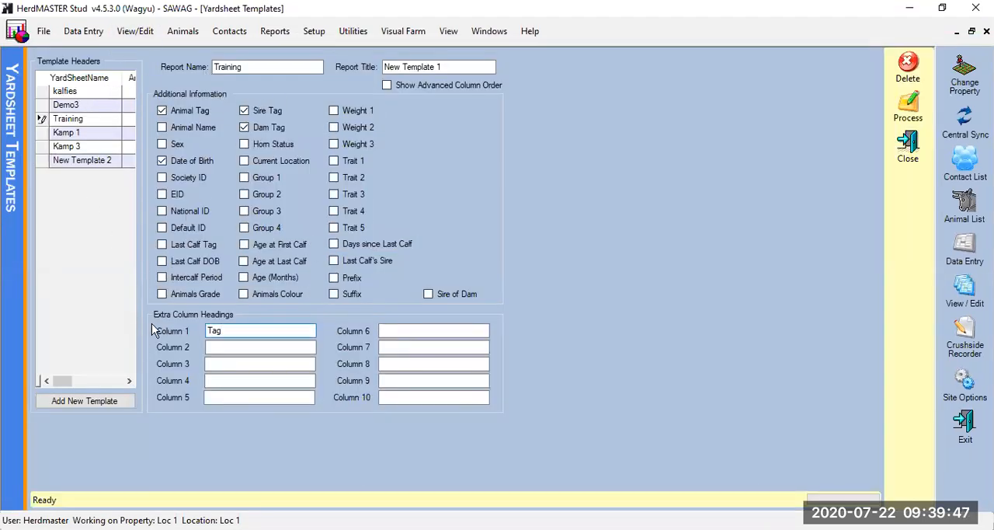
Remove Dam Tag and Date of Birth from the Training template, and head extra columns 1 and 2 Calf tag and DOB
{"action": "left_click", "coordinate": [244, 127]}
{"action": "left_click", "coordinate": [162, 161]}
{"action": "left_click", "coordinate": [218, 328]}
{"action": "double_click", "coordinate": [214, 331]}
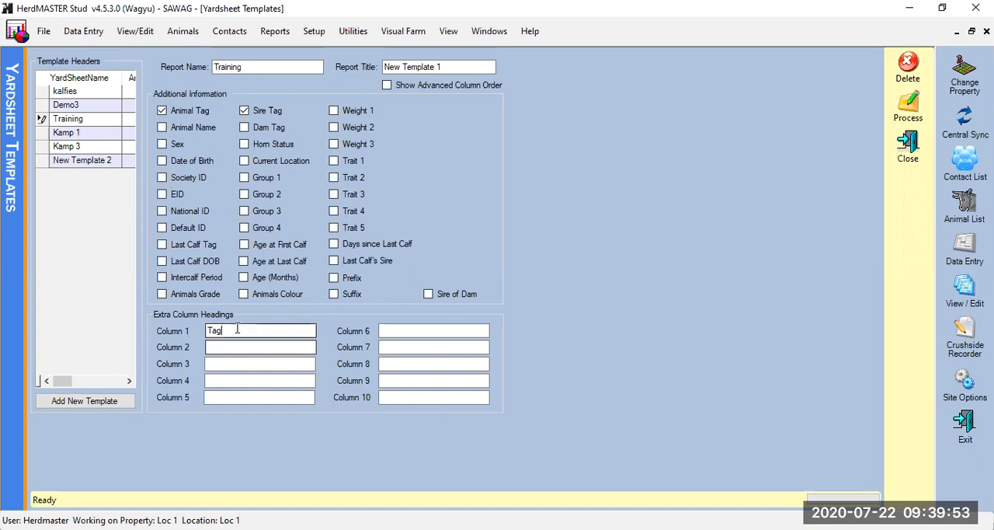
{"action": "type", "text": "Calf t"}
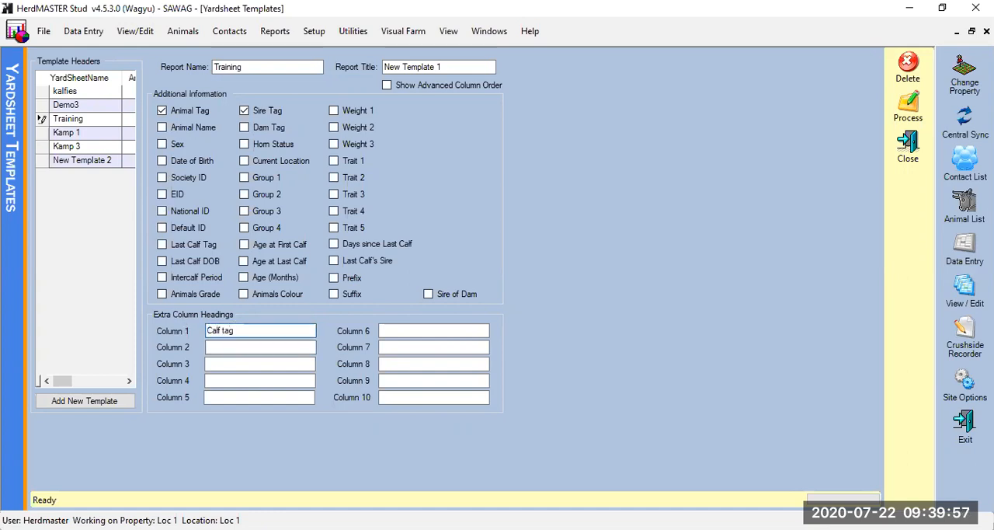
{"action": "key", "text": "Tab"}
{"action": "type", "text": "DO"}
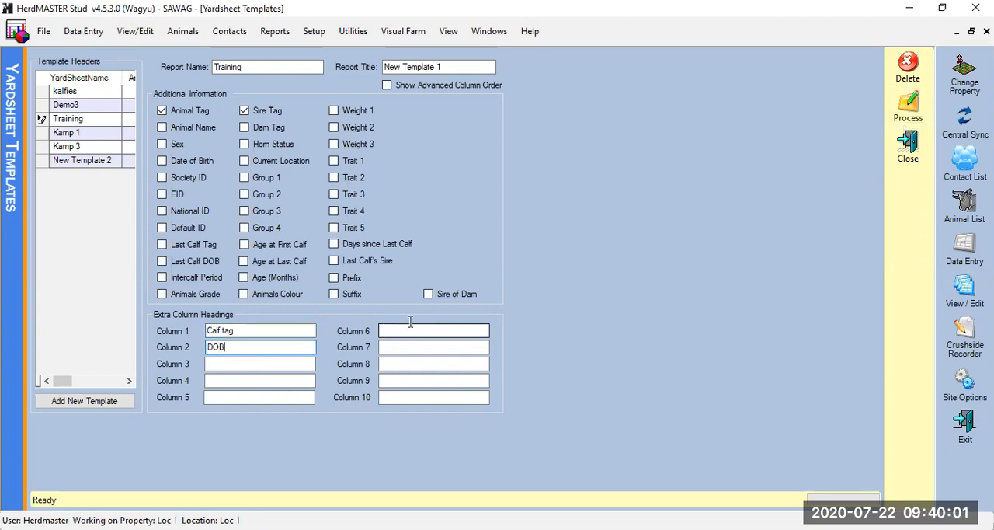
Process the revised Training yardsheet for all animals in the Training worksheet
{"action": "left_click", "coordinate": [909, 105]}
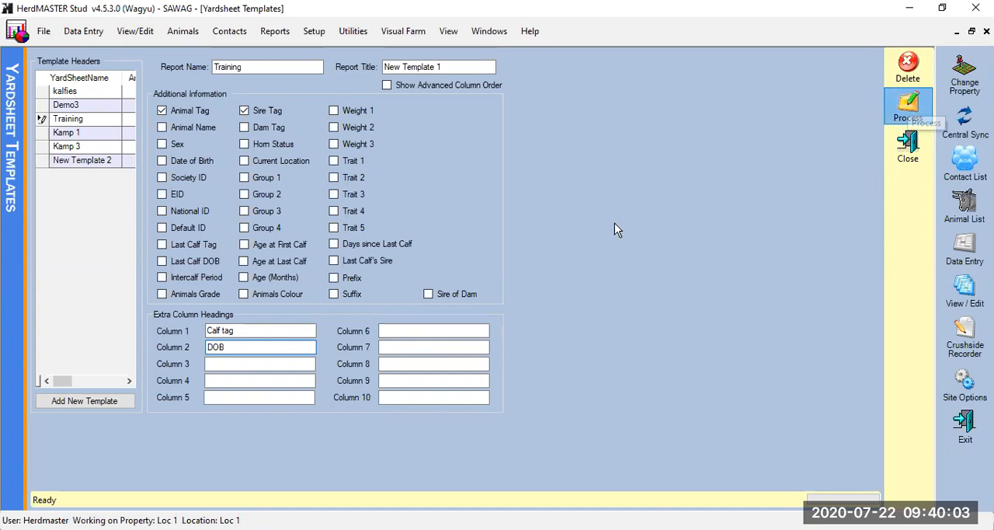
{"action": "left_click", "coordinate": [106, 348]}
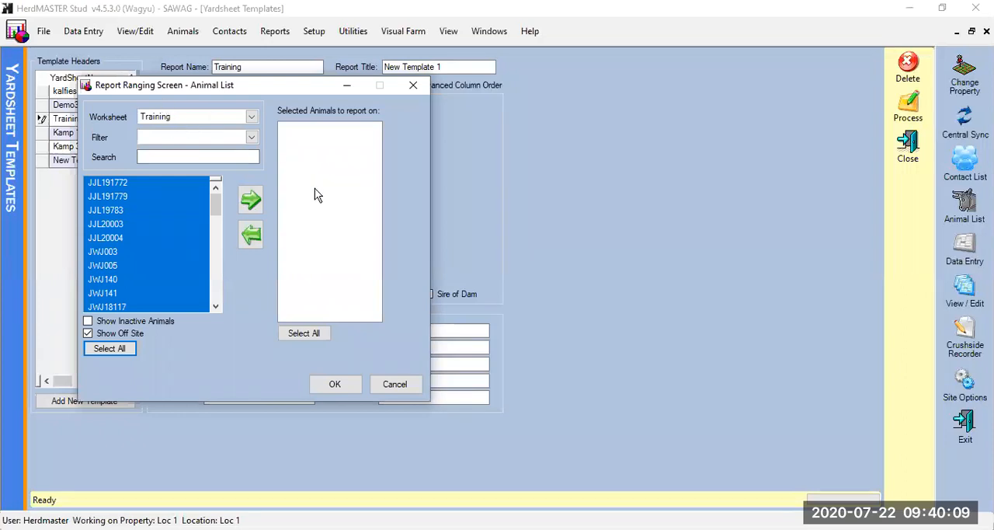
{"action": "left_click", "coordinate": [292, 340]}
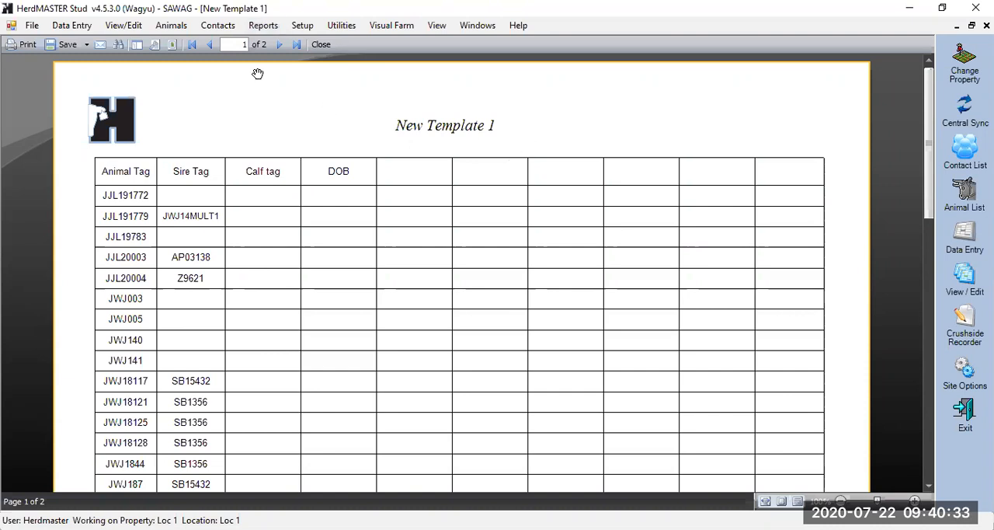
Review where Yardsheet is listed among the Other reports, and close the report preview and the yardsheet templates
{"action": "left_click", "coordinate": [263, 25]}
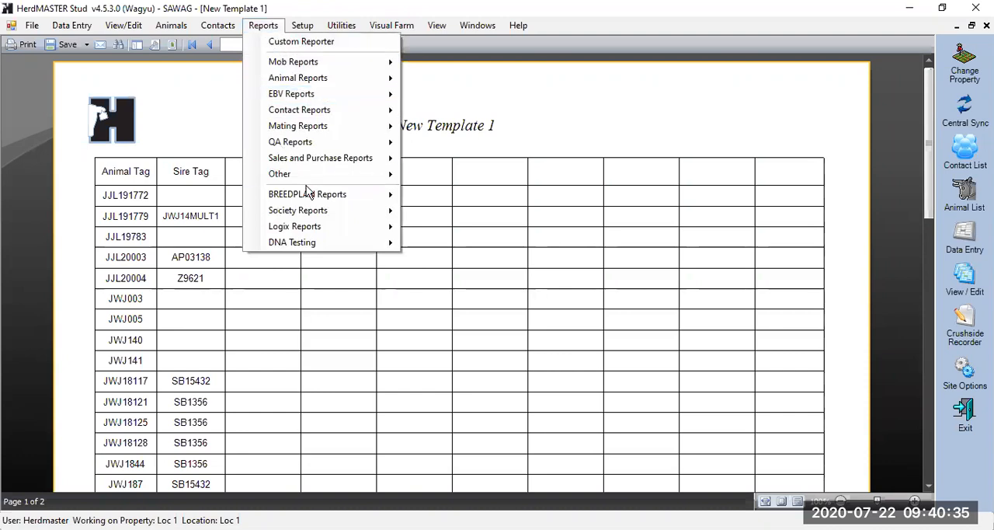
{"action": "mouse_move", "coordinate": [307, 178]}
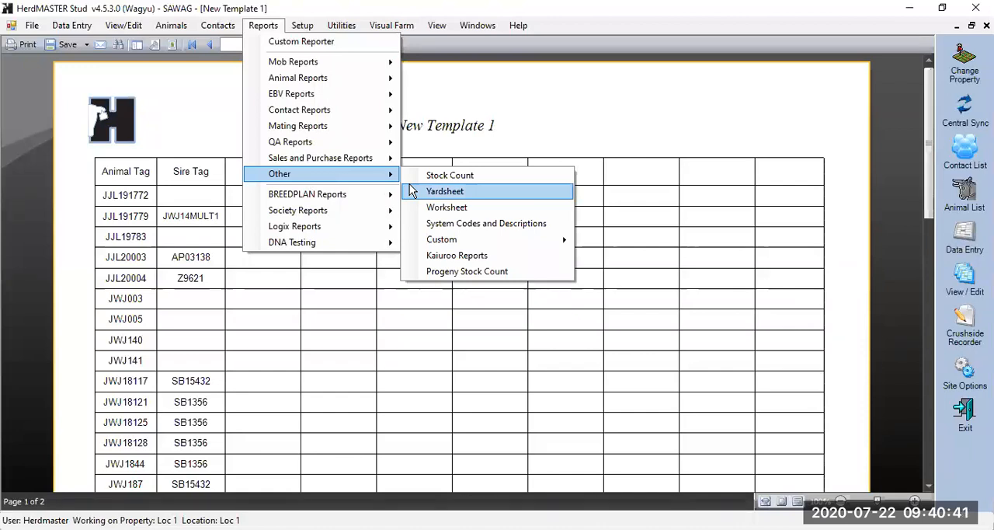
{"action": "left_click", "coordinate": [589, 119]}
{"action": "left_click", "coordinate": [321, 45]}
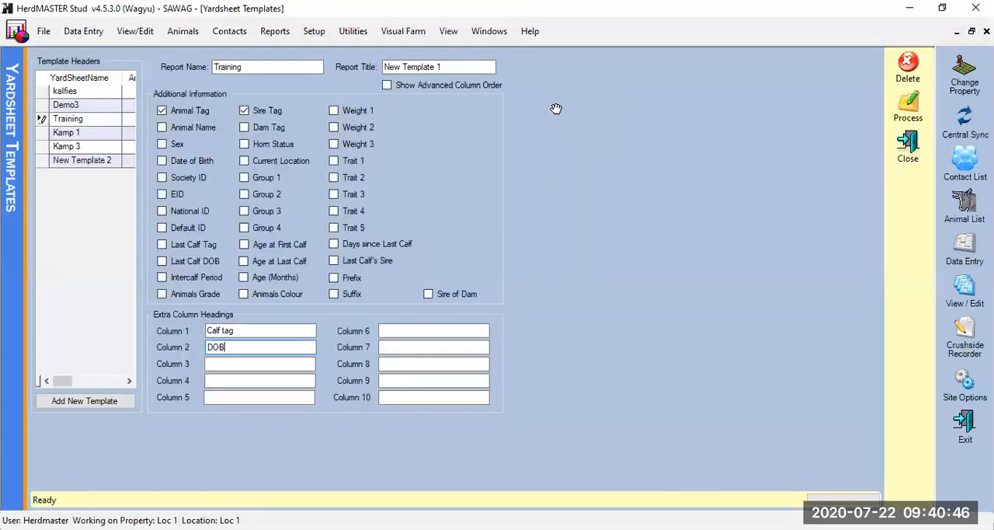
{"action": "left_click", "coordinate": [909, 151]}
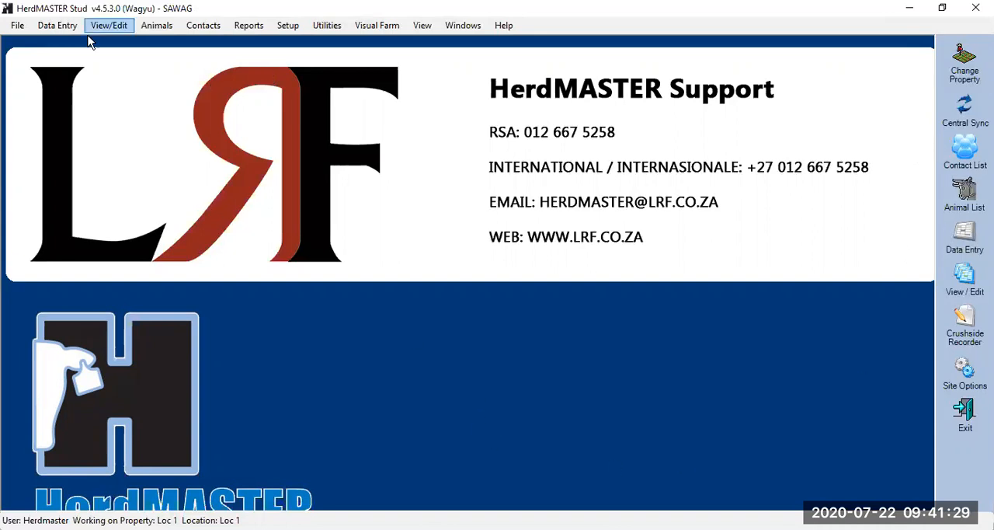
Show the animal list maximized and begin adding a new calf
{"action": "left_click", "coordinate": [156, 25]}
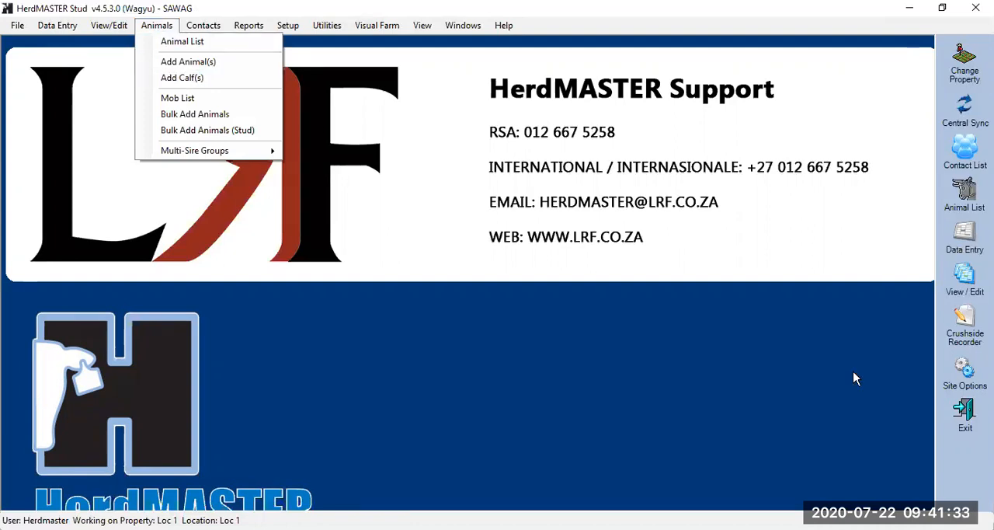
{"action": "left_click", "coordinate": [961, 198]}
{"action": "left_click", "coordinate": [961, 198]}
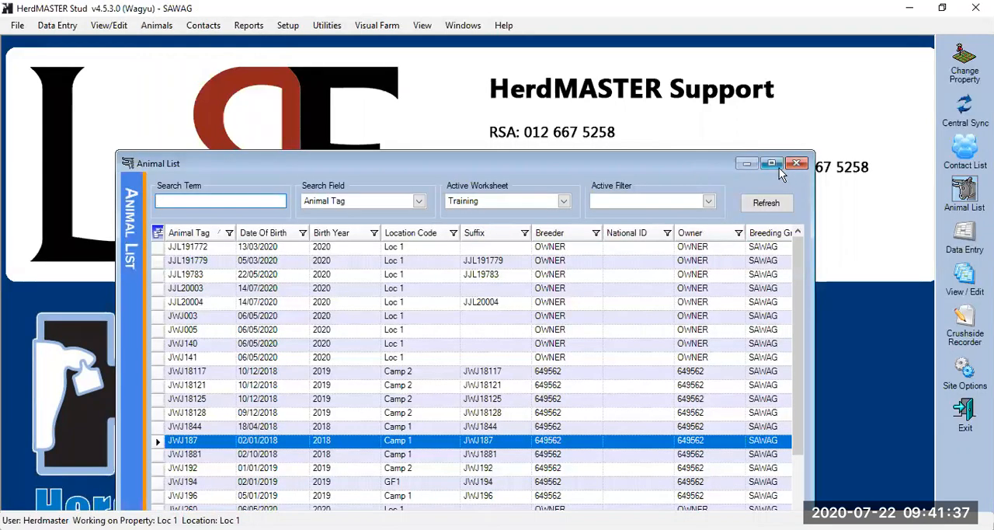
{"action": "left_click", "coordinate": [776, 166]}
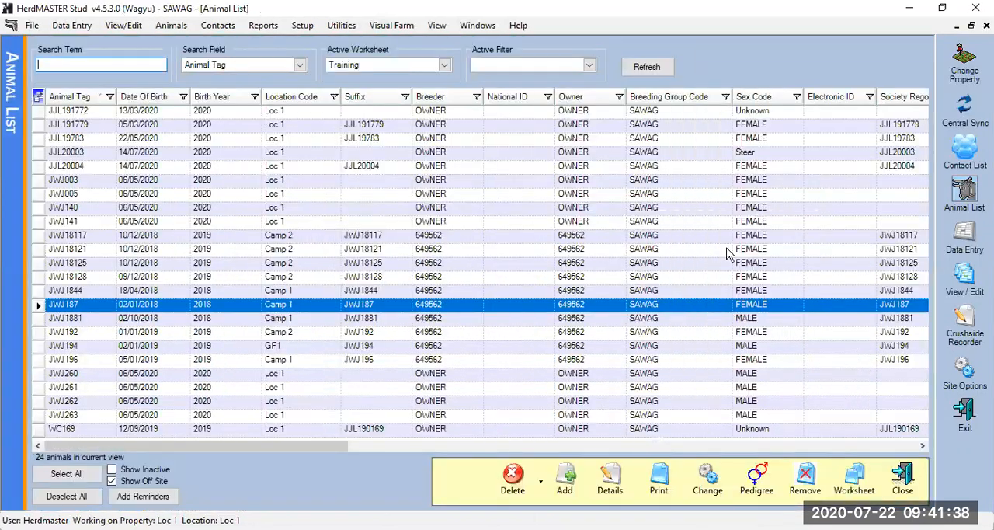
{"action": "left_click", "coordinate": [565, 477]}
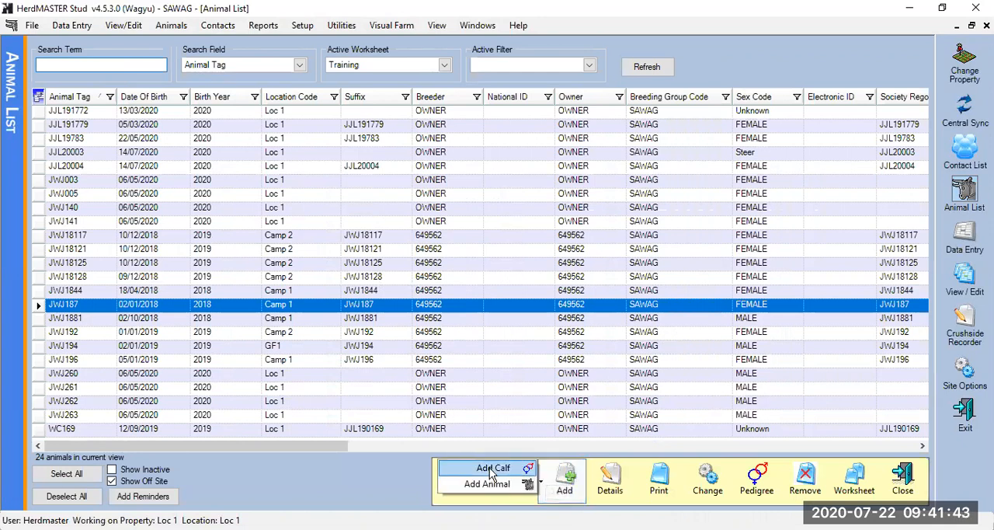
{"action": "left_click", "coordinate": [492, 469]}
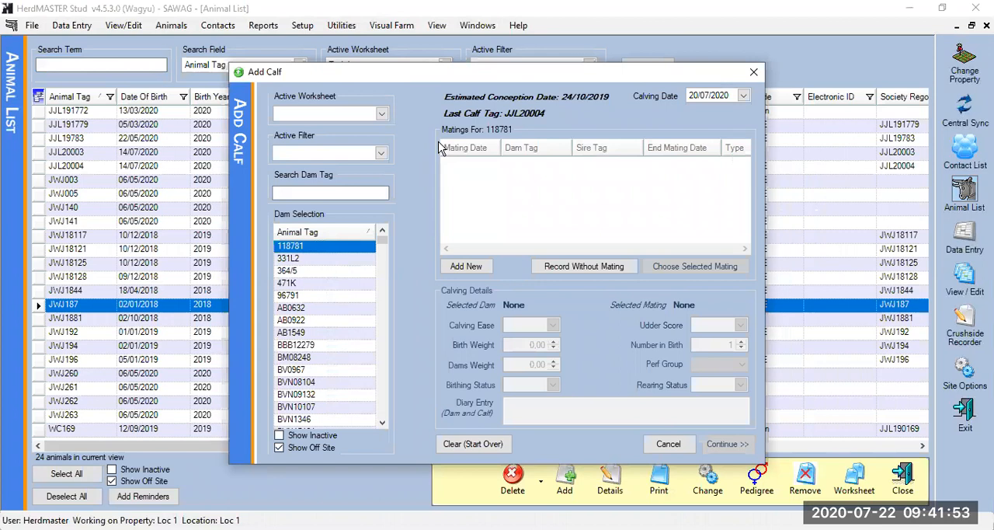
Set up a calving recorded without a mating for dam JJL11001, with calving date 01/07/2020
{"action": "left_click", "coordinate": [352, 191]}
{"action": "type", "text": "J"}
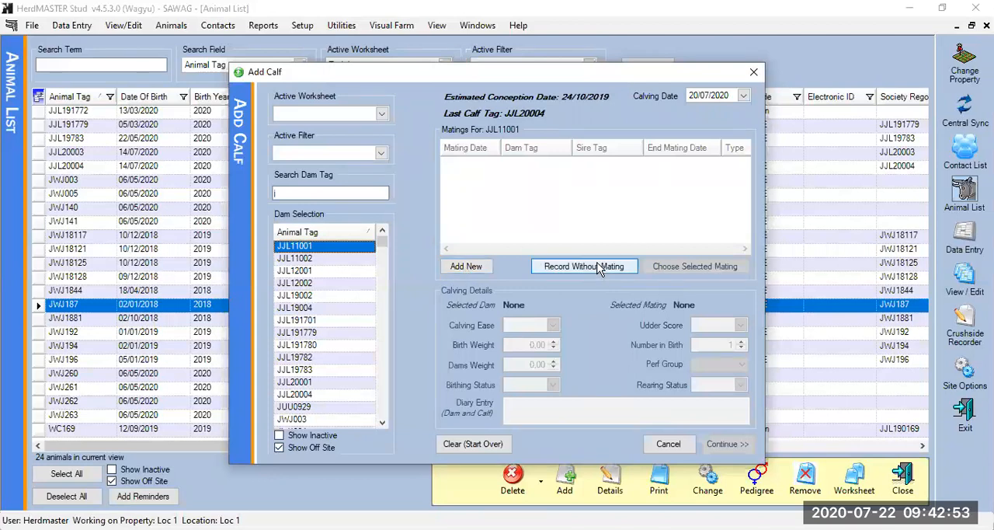
{"action": "left_click", "coordinate": [696, 97]}
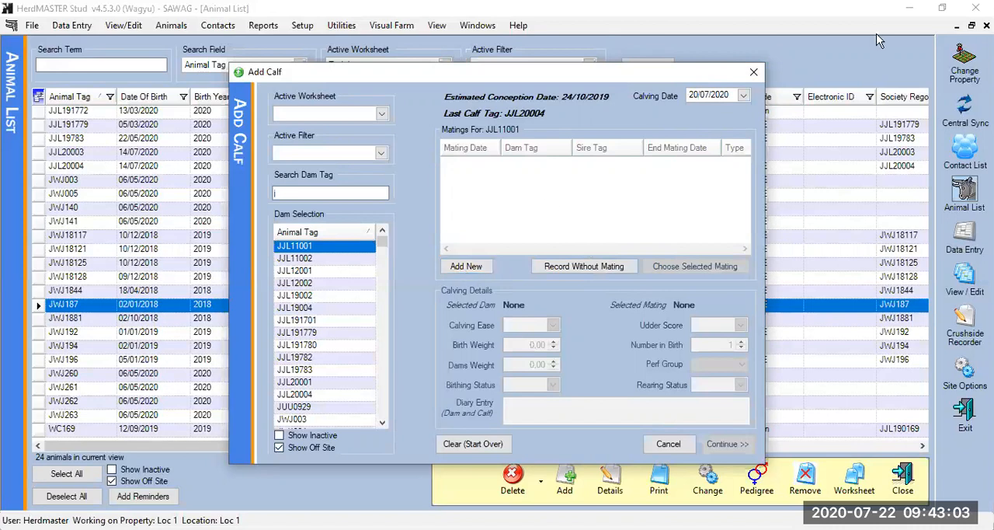
{"action": "key", "text": "BackSpace"}
{"action": "key", "text": "BackSpace"}
{"action": "type", "text": "01"}
{"action": "left_click", "coordinate": [579, 267]}
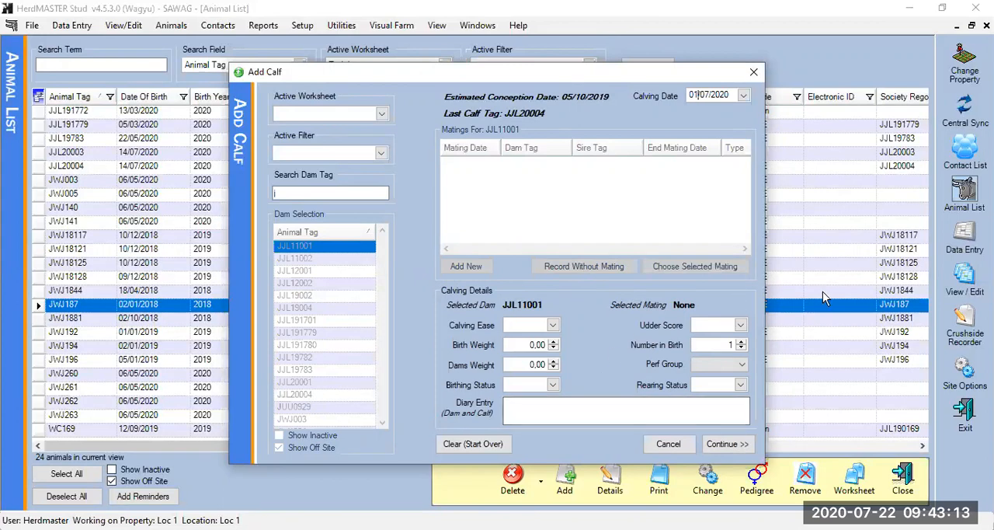
Enter the calving details as calving ease 1, birth weight 50, dam's weight 150 and performance group 1, and continue to the calf's details
{"action": "left_click", "coordinate": [553, 325]}
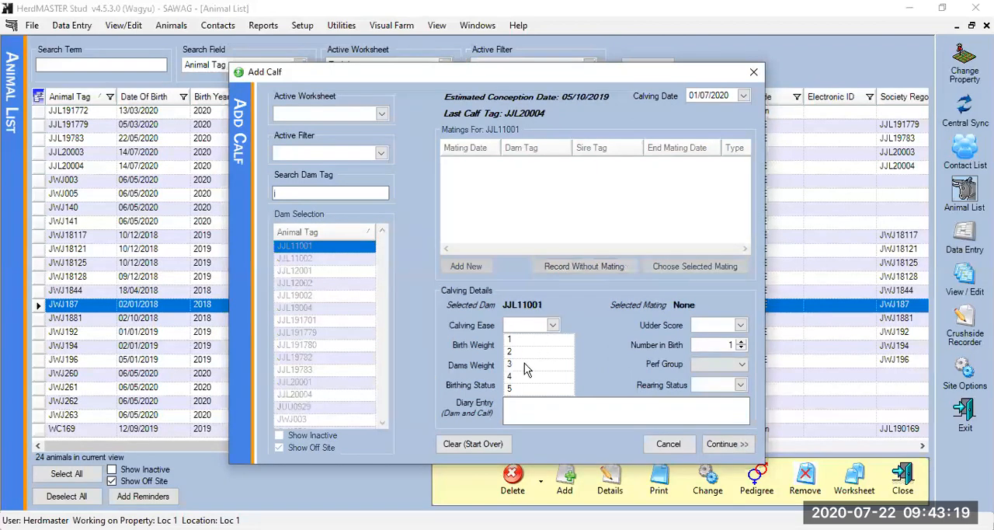
{"action": "left_click", "coordinate": [536, 339]}
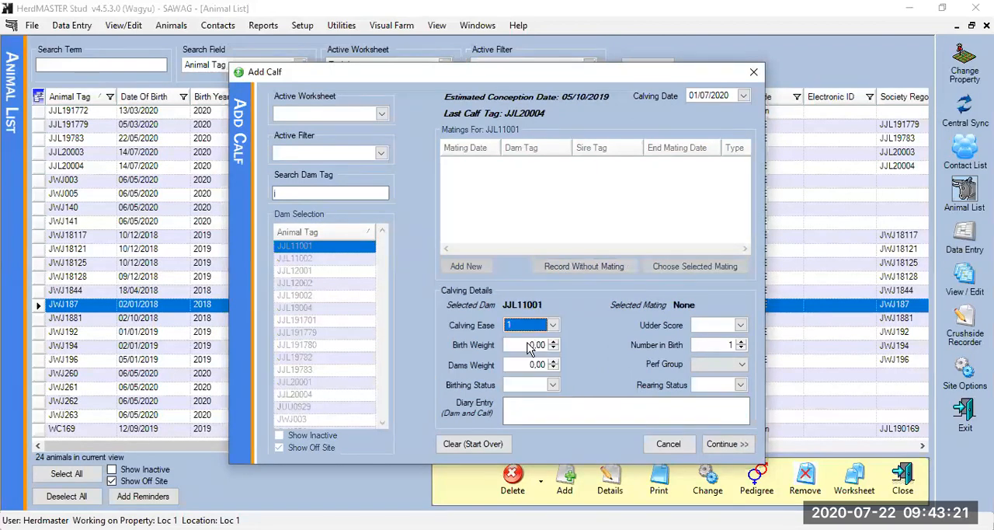
{"action": "left_click", "coordinate": [528, 347]}
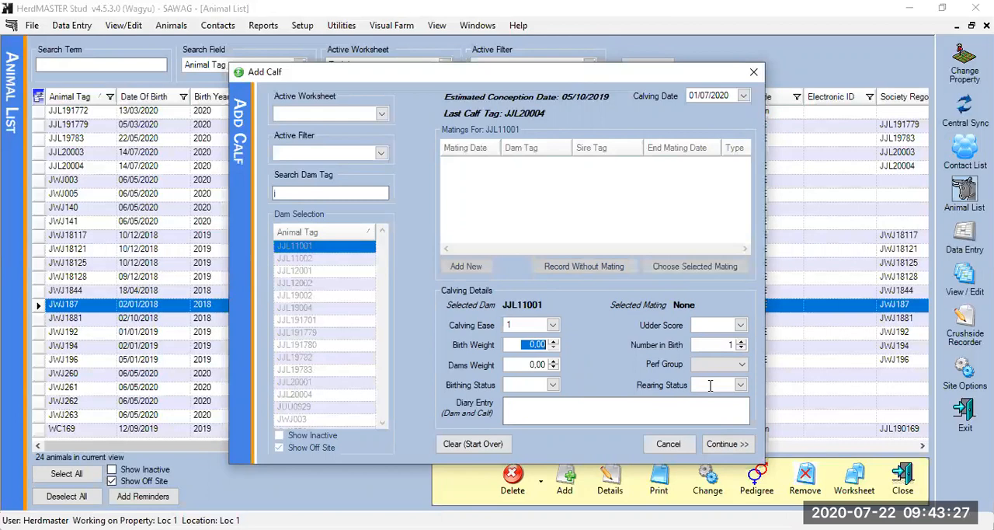
{"action": "type", "text": "50,"}
{"action": "left_click", "coordinate": [524, 364]}
{"action": "type", "text": "150"}
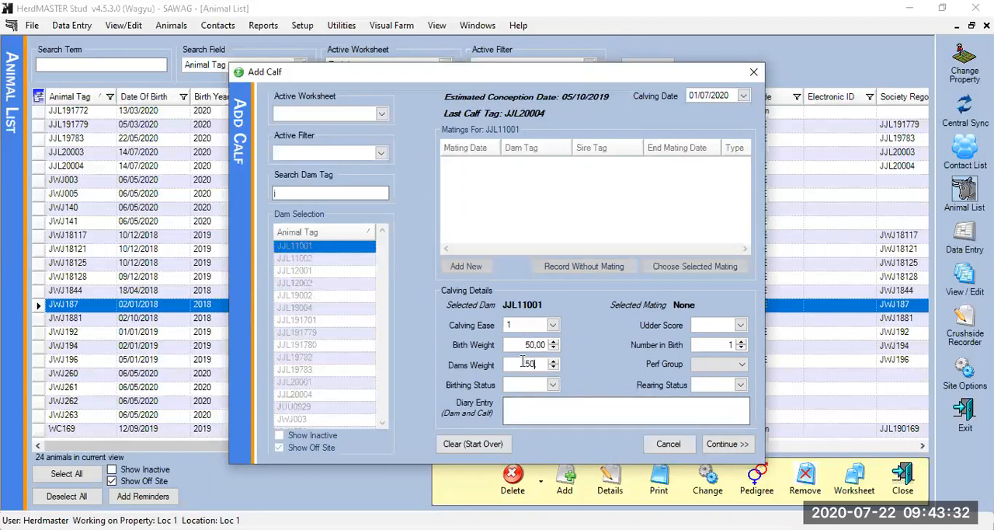
{"action": "left_click", "coordinate": [738, 364]}
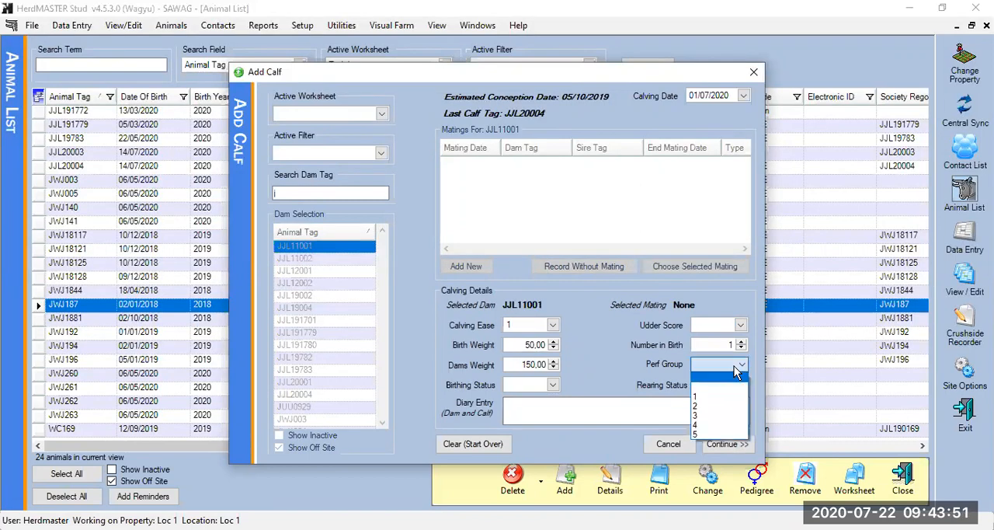
{"action": "left_click", "coordinate": [719, 396]}
{"action": "left_click", "coordinate": [690, 409]}
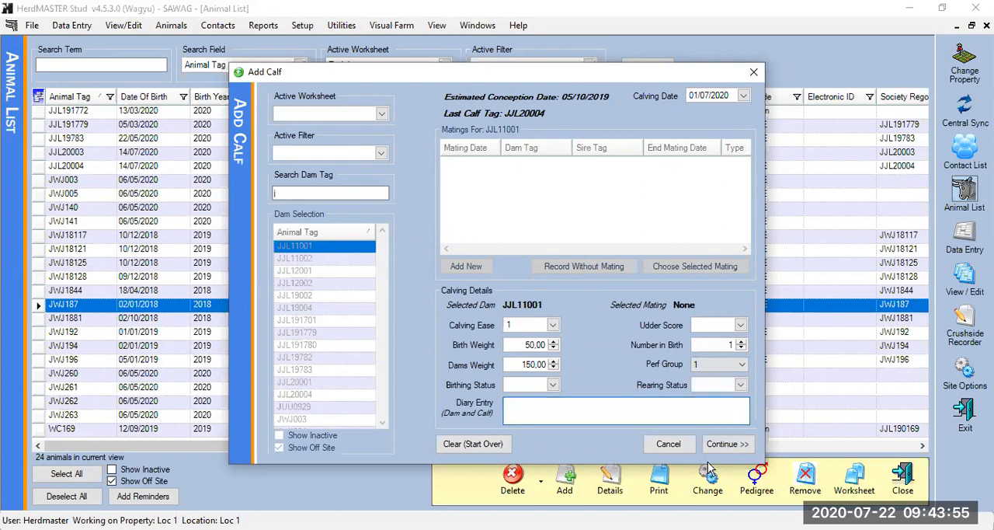
{"action": "left_click", "coordinate": [728, 446]}
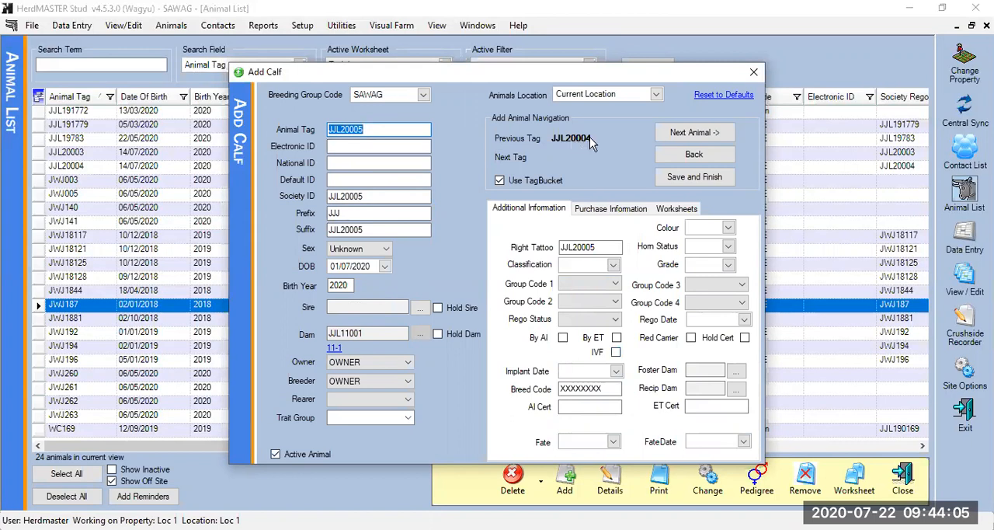
Check the calf's electronic ID, national ID and suffix fields, and set its sex to FEMALE
{"action": "left_click", "coordinate": [401, 148]}
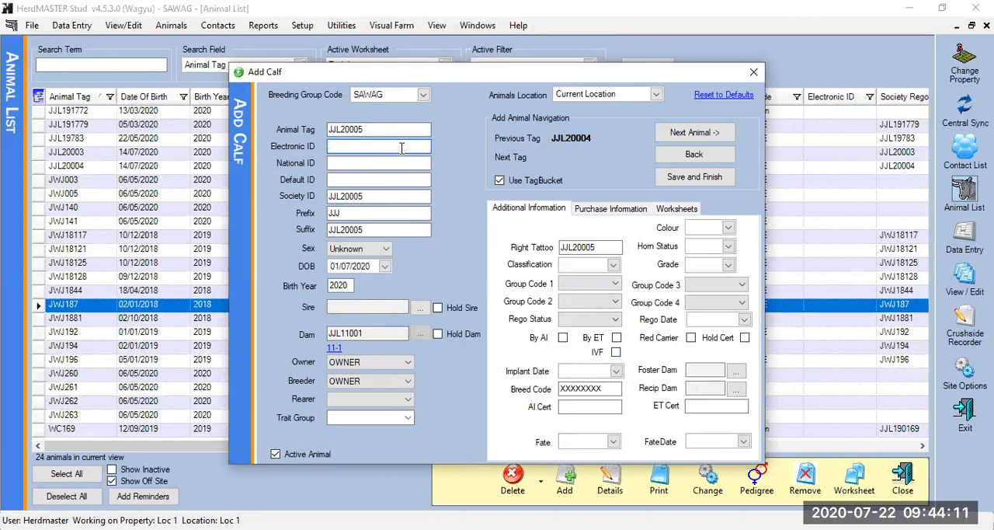
{"action": "left_click", "coordinate": [414, 164]}
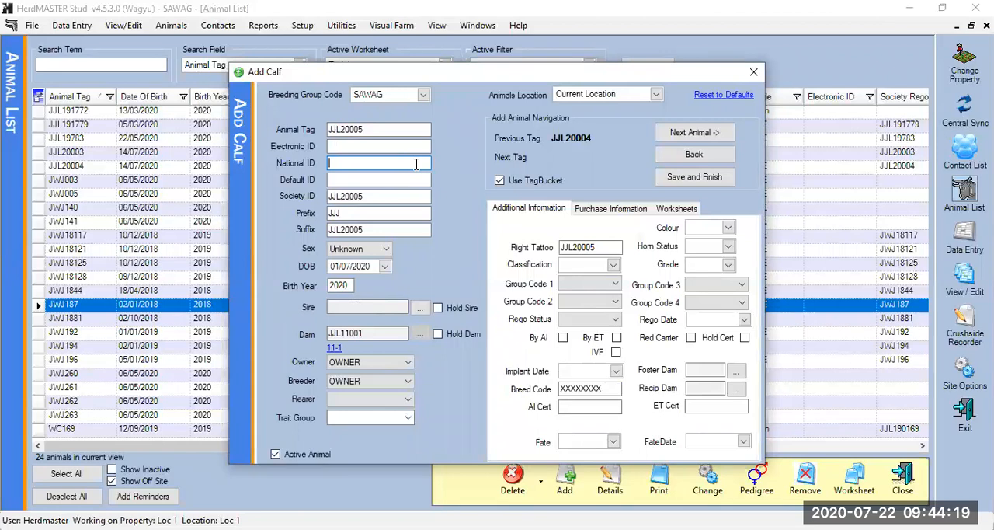
{"action": "left_click", "coordinate": [349, 229]}
{"action": "double_click", "coordinate": [367, 229]}
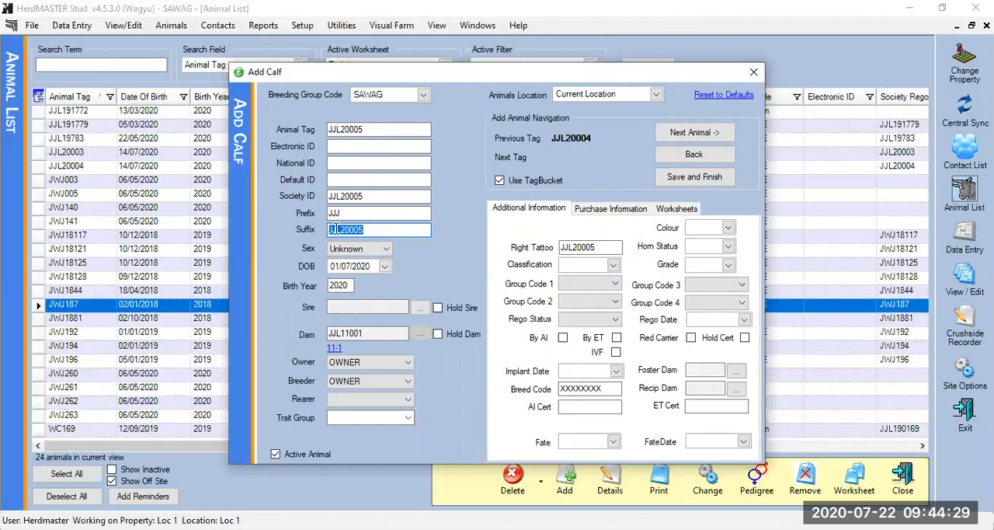
{"action": "left_click", "coordinate": [381, 249]}
{"action": "left_click", "coordinate": [361, 270]}
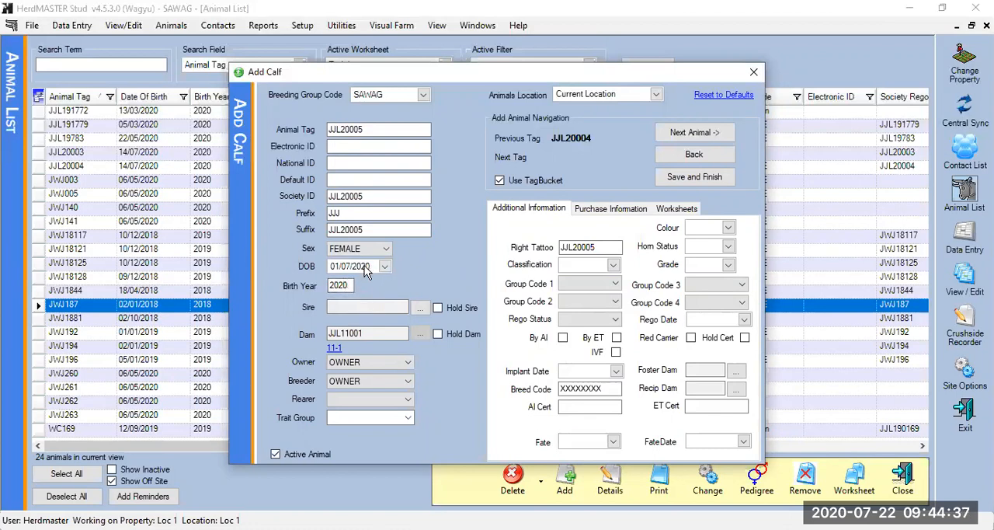
Choose JJL19003 as the calf's sire
{"action": "left_click", "coordinate": [414, 311]}
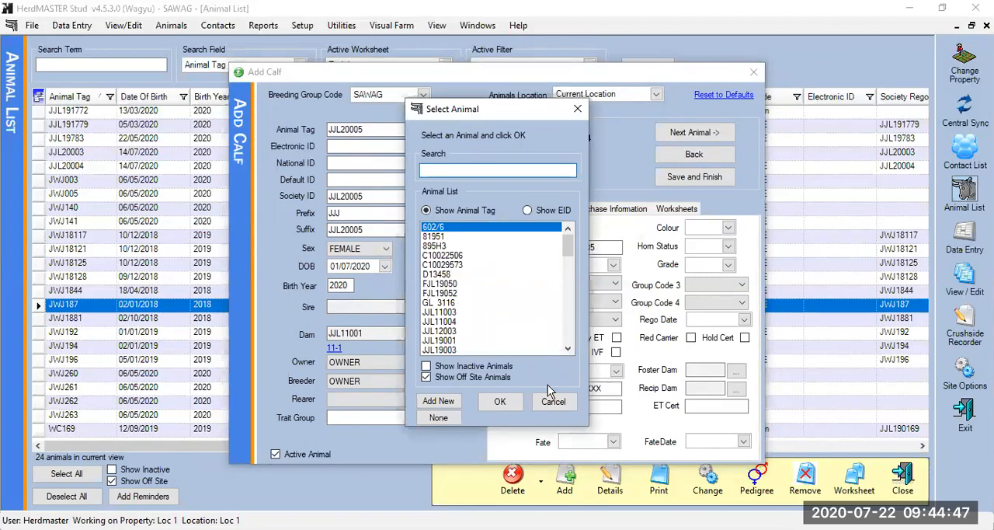
{"action": "left_click", "coordinate": [553, 406]}
{"action": "scroll", "coordinate": [449, 281], "scroll_direction": "down", "scroll_amount": 4}
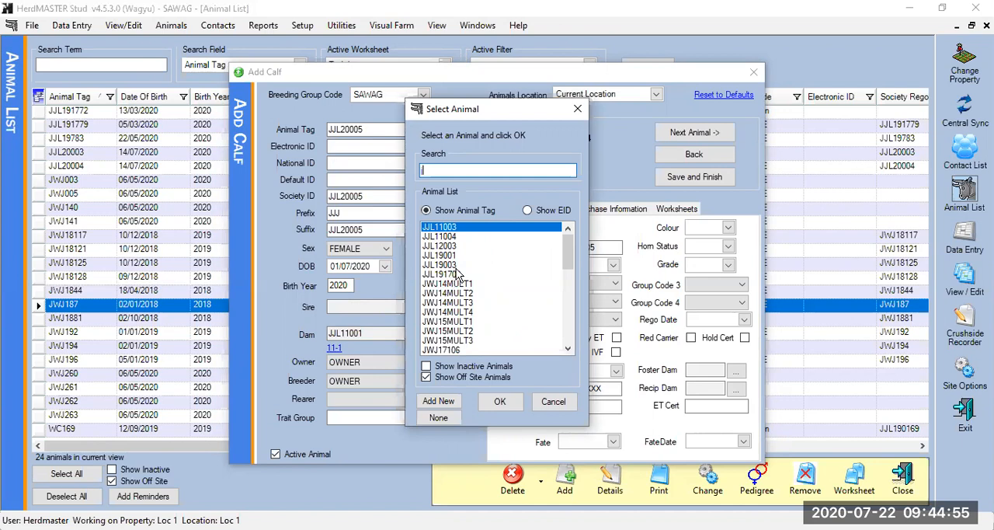
{"action": "left_click", "coordinate": [457, 264]}
{"action": "left_click", "coordinate": [505, 405]}
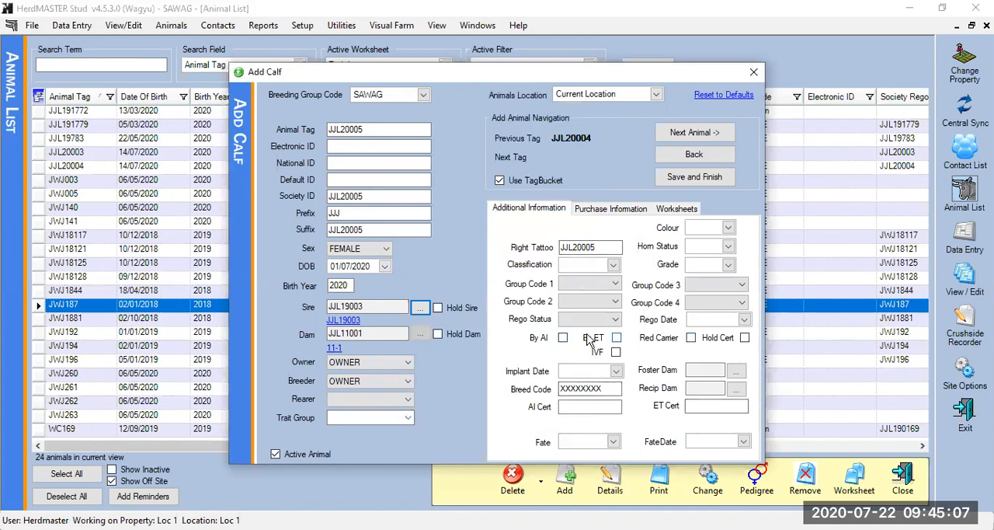
Review the calf's purchase information and available worksheets, and save the calf, agreeing to add it anyway
{"action": "left_click", "coordinate": [610, 209]}
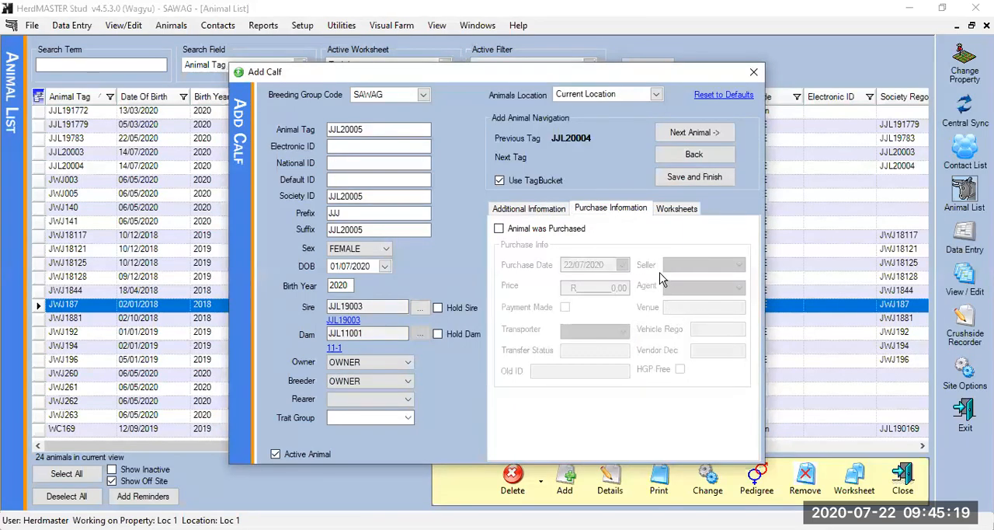
{"action": "left_click", "coordinate": [684, 206]}
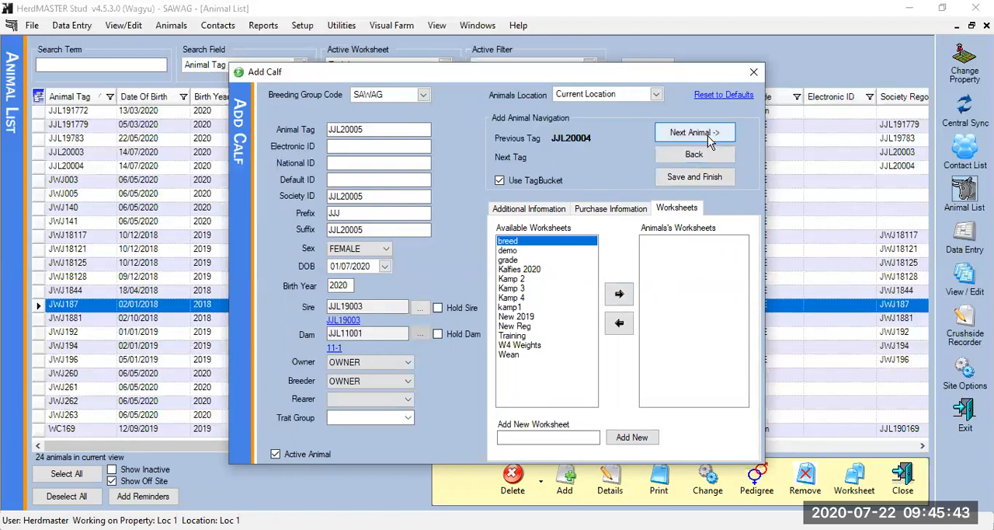
{"action": "left_click_drag", "start_coordinate": [377, 130], "coordinate": [271, 94]}
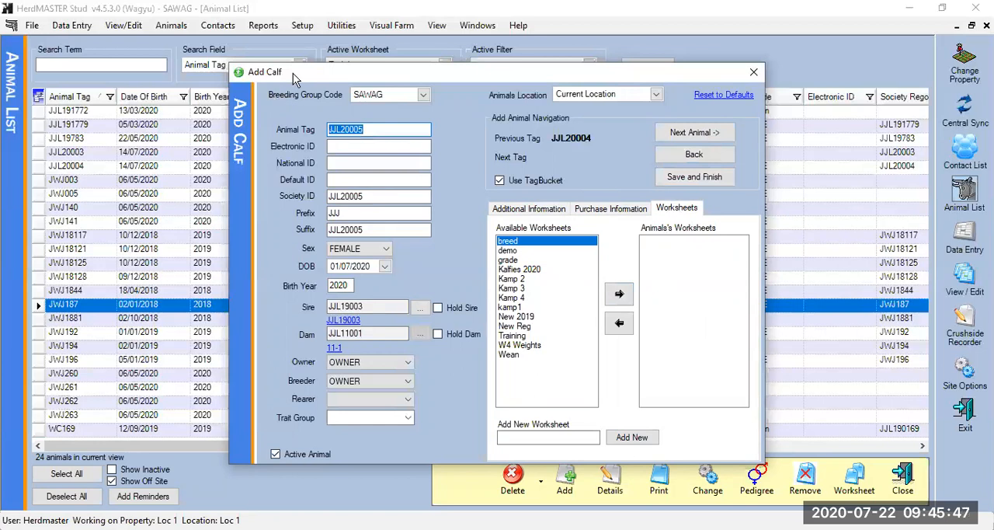
{"action": "left_click", "coordinate": [718, 177]}
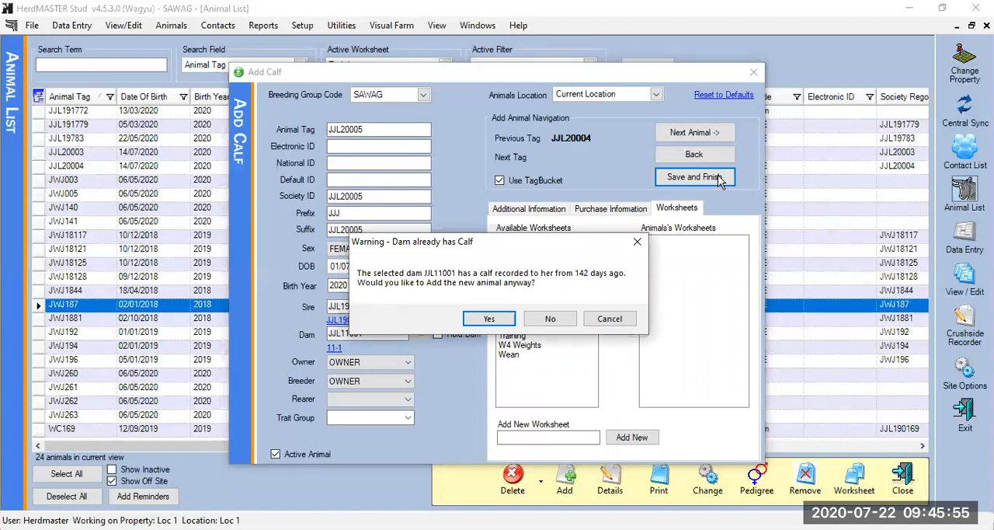
{"action": "left_click", "coordinate": [487, 320]}
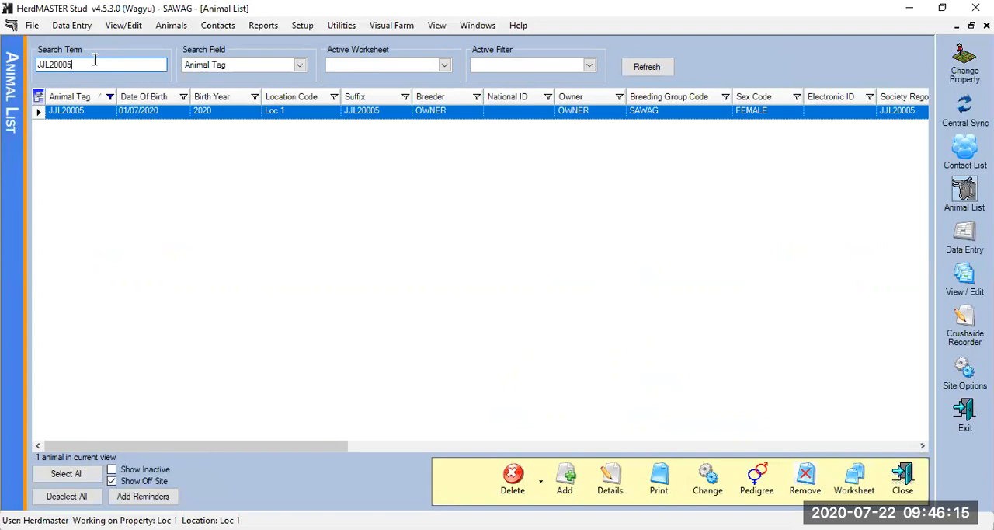
Try adding a mating with sire JJL12003 for dam BVN08104 in another calf entry, and discard the mating
{"action": "left_click", "coordinate": [171, 26]}
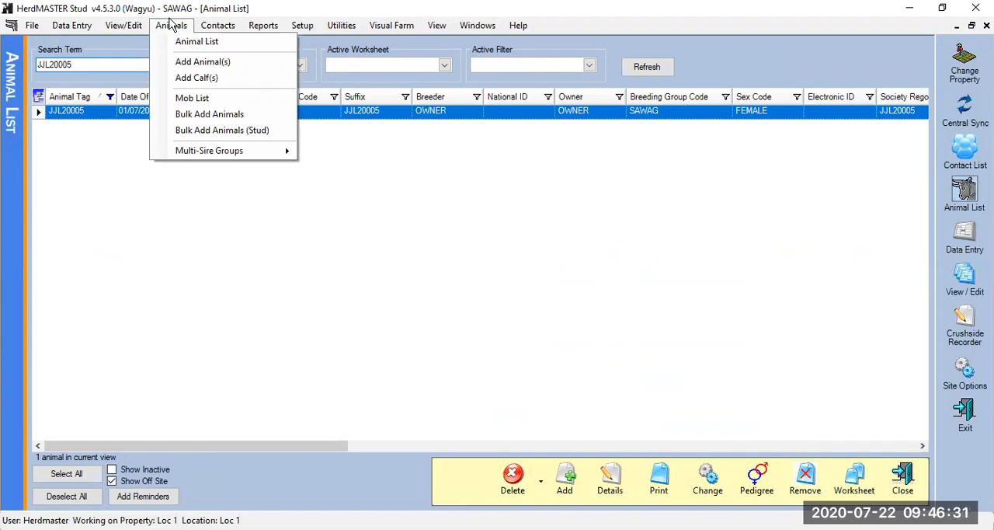
{"action": "left_click", "coordinate": [187, 78]}
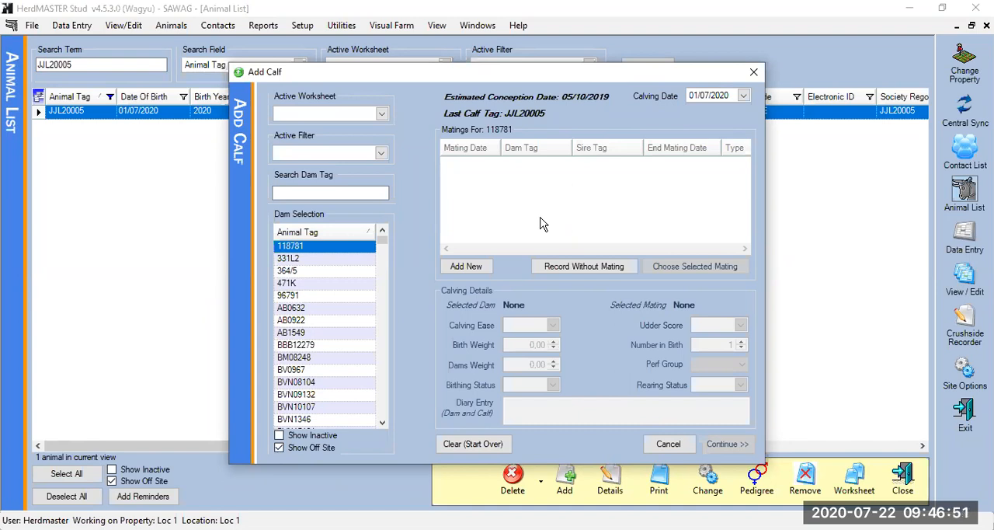
{"action": "left_click", "coordinate": [310, 386]}
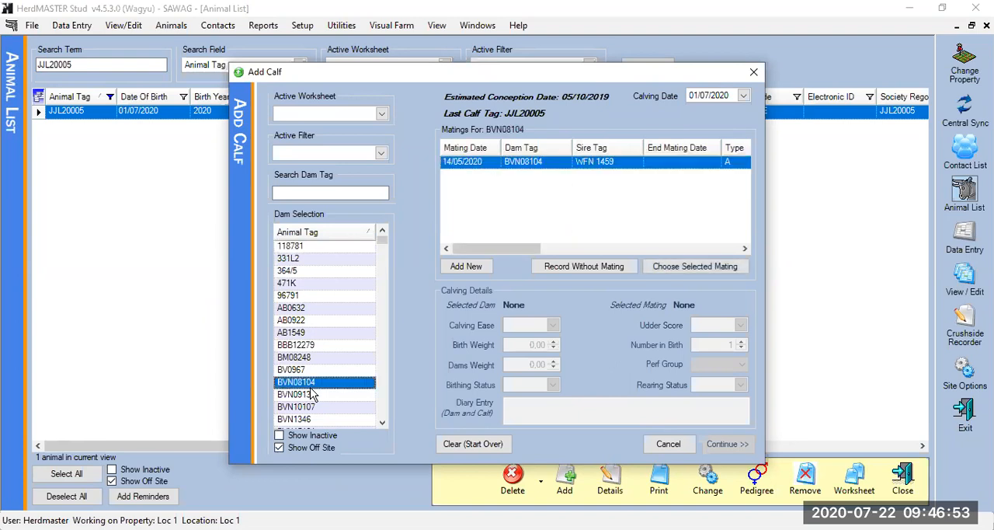
{"action": "left_click", "coordinate": [466, 267]}
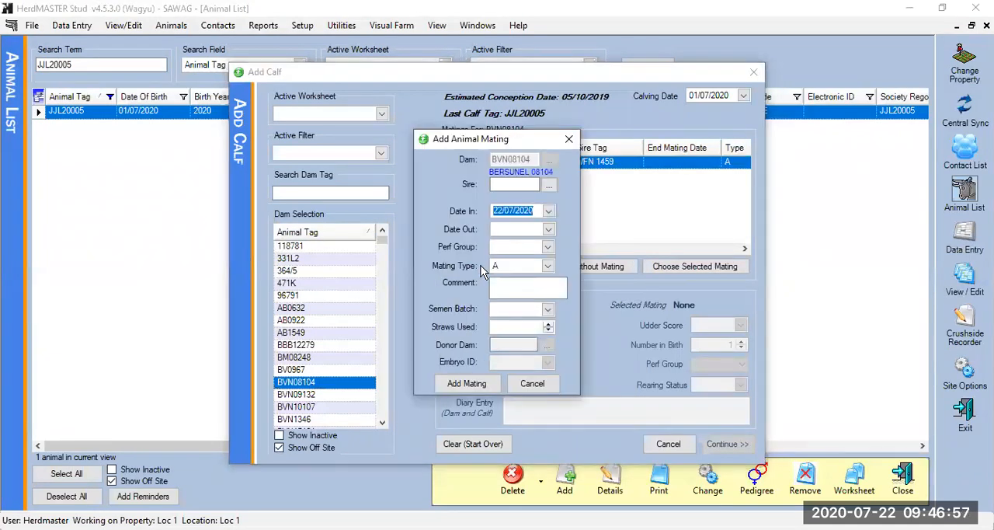
{"action": "left_click", "coordinate": [549, 185]}
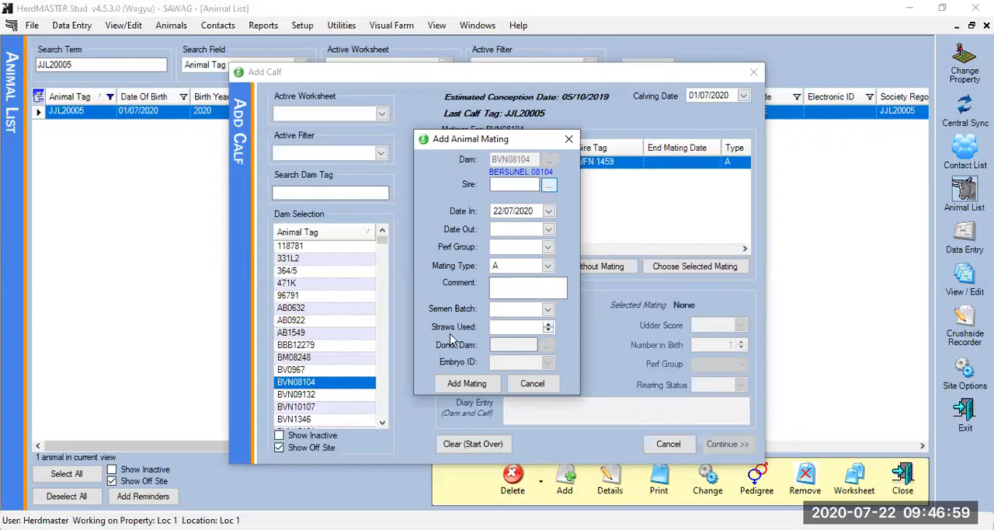
{"action": "left_click", "coordinate": [500, 402]}
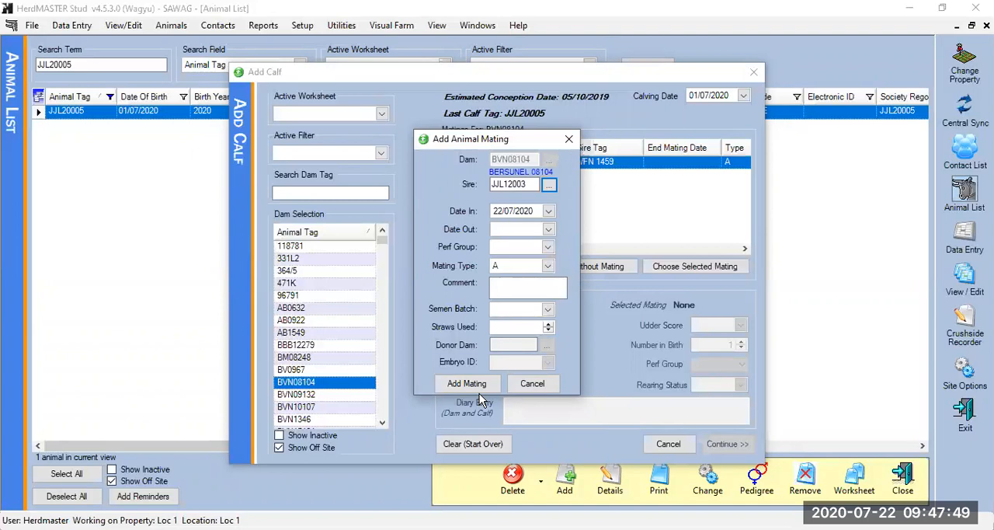
{"action": "left_click", "coordinate": [536, 384]}
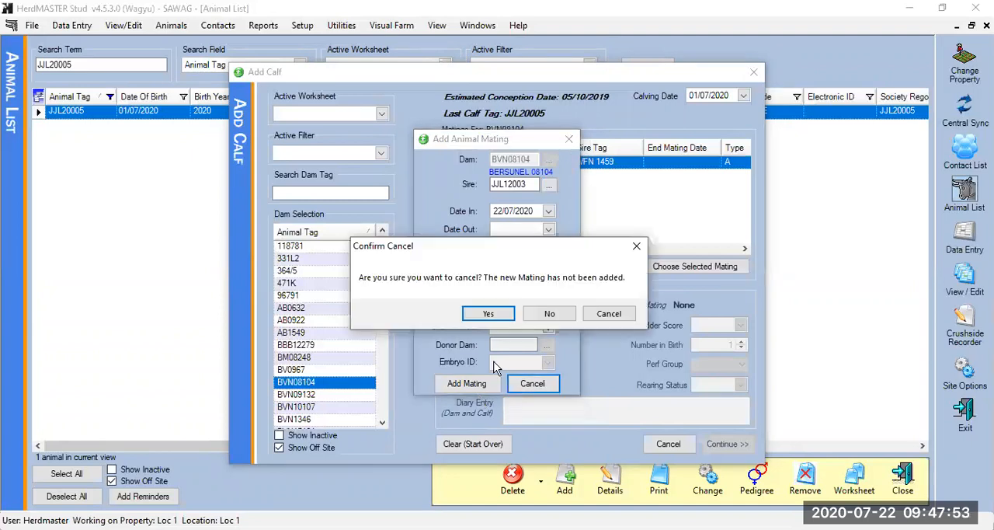
{"action": "left_click", "coordinate": [488, 315]}
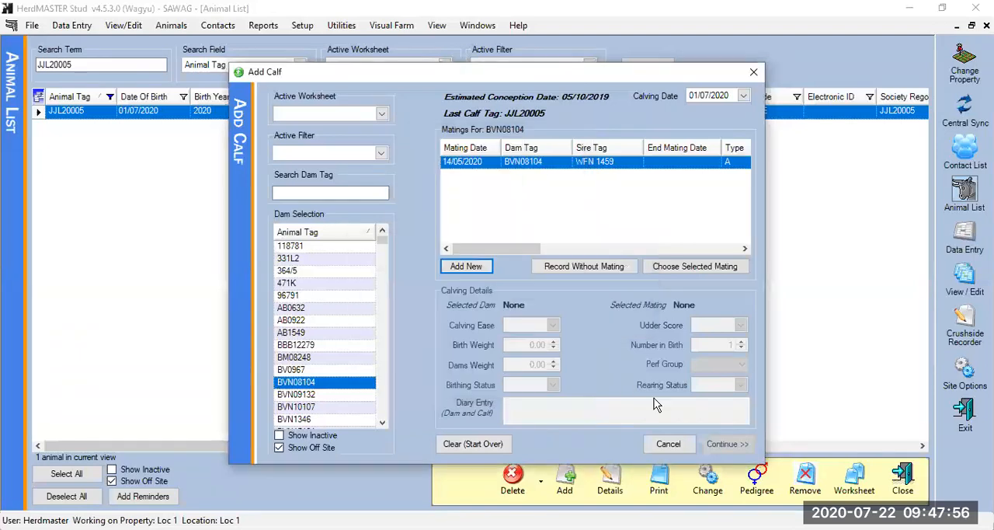
Close the calf entry screen, and review the weight and mating records in the details of animal JJL20005
{"action": "left_click", "coordinate": [667, 445]}
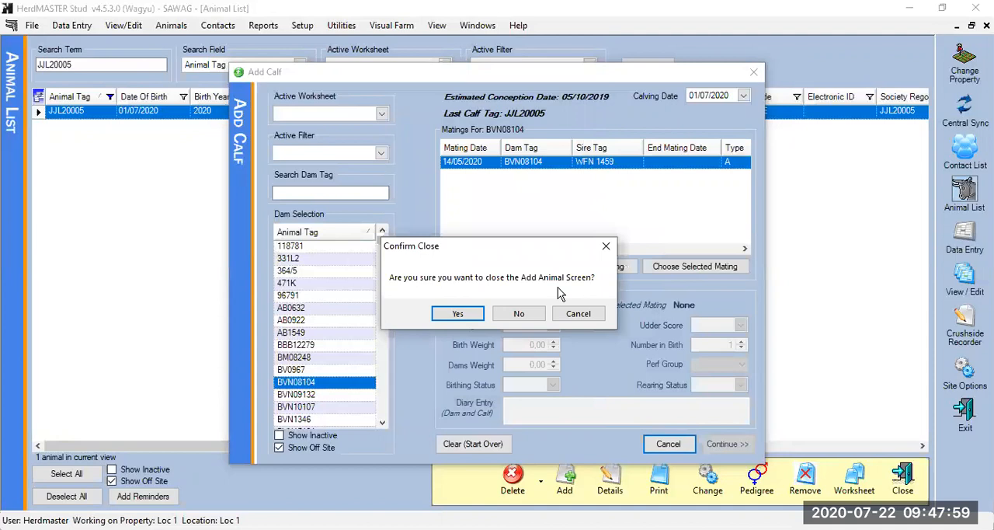
{"action": "left_click", "coordinate": [460, 315]}
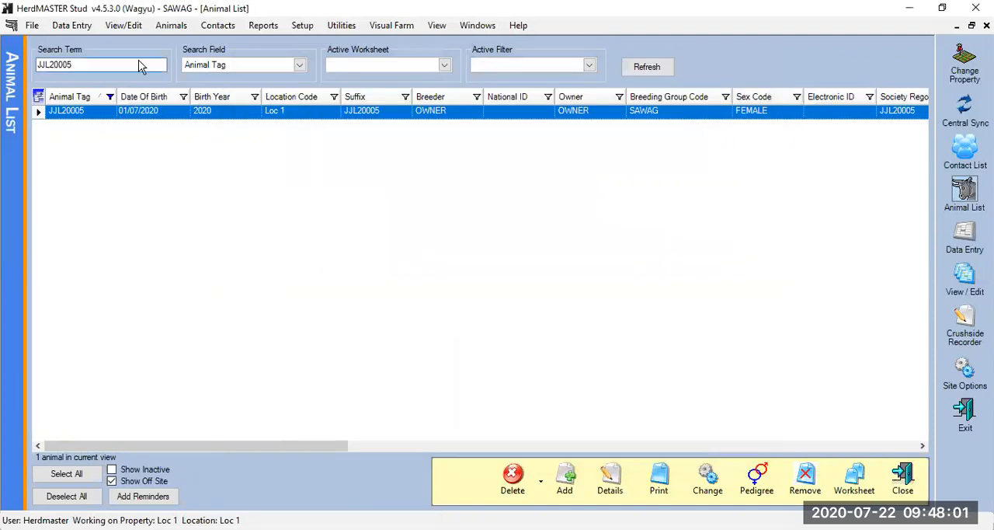
{"action": "double_click", "coordinate": [232, 112]}
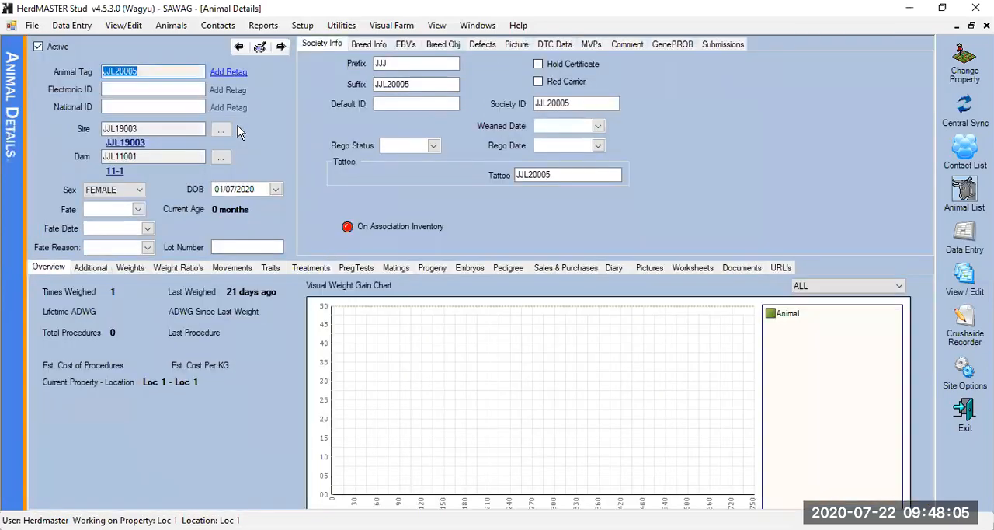
{"action": "left_click", "coordinate": [132, 268]}
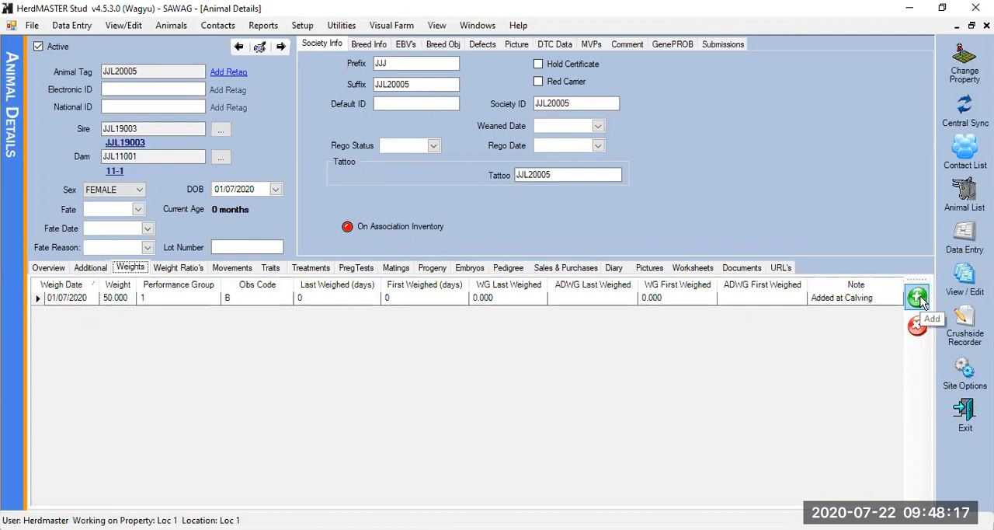
{"action": "left_click", "coordinate": [396, 267]}
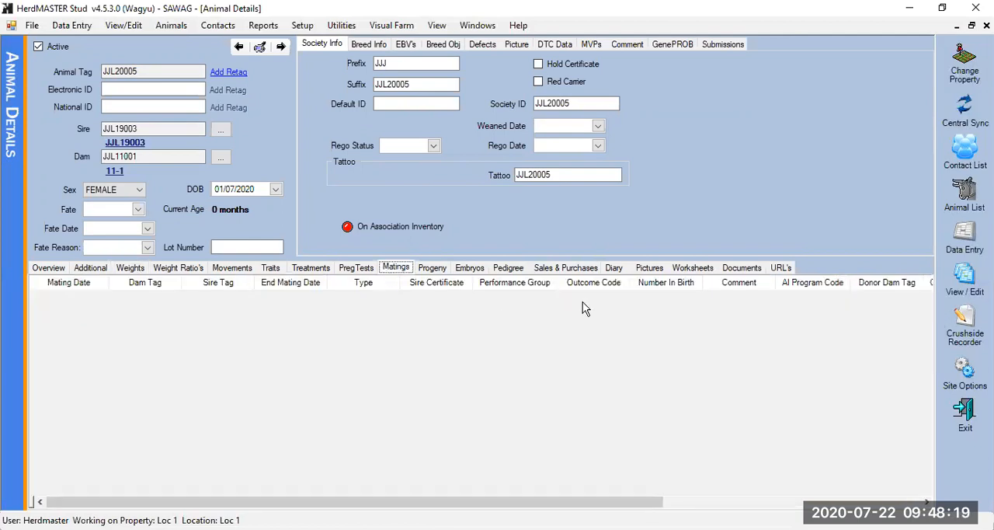
{"action": "left_click_drag", "start_coordinate": [543, 506], "coordinate": [811, 482]}
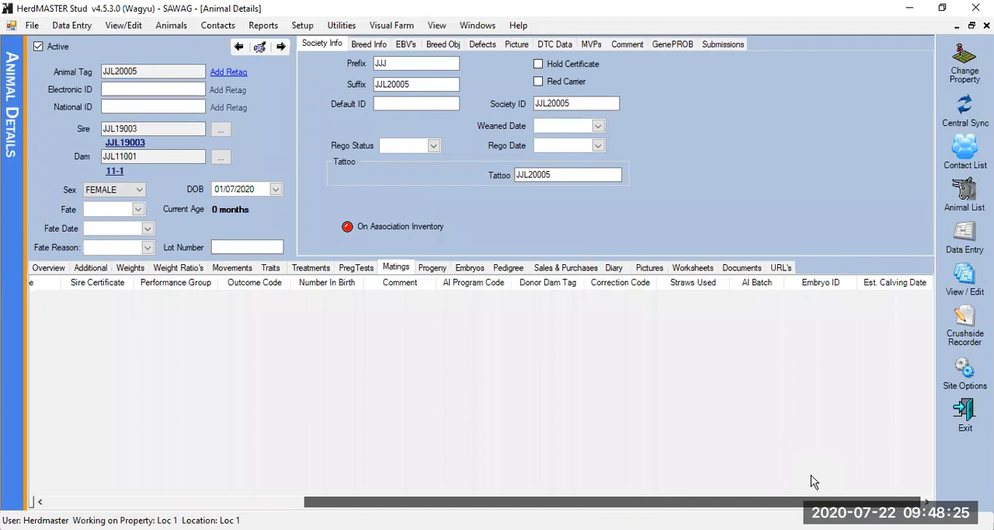
{"action": "left_click_drag", "start_coordinate": [800, 502], "coordinate": [872, 467]}
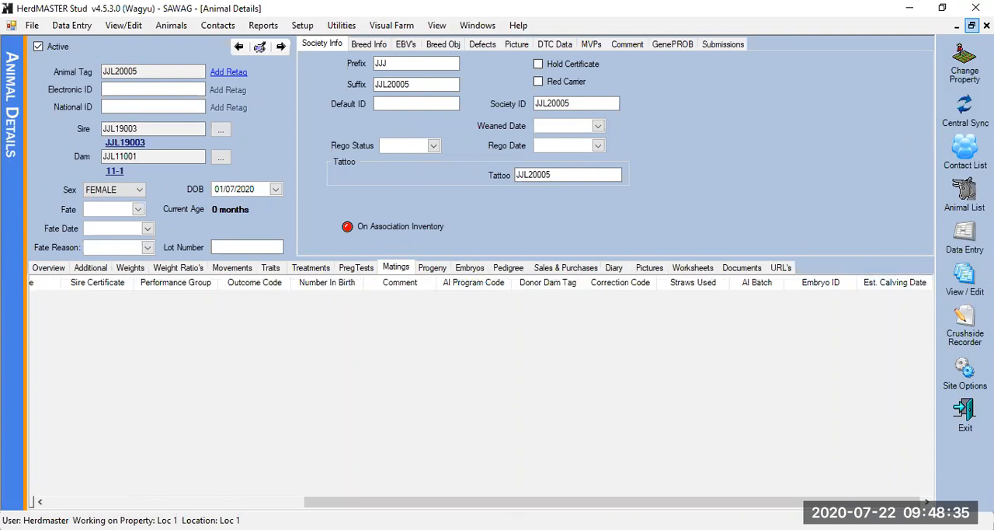
Restore the animal details to a floating window, and review JJL20005's breed information, EBVs and breeding objective
{"action": "left_click", "coordinate": [971, 26]}
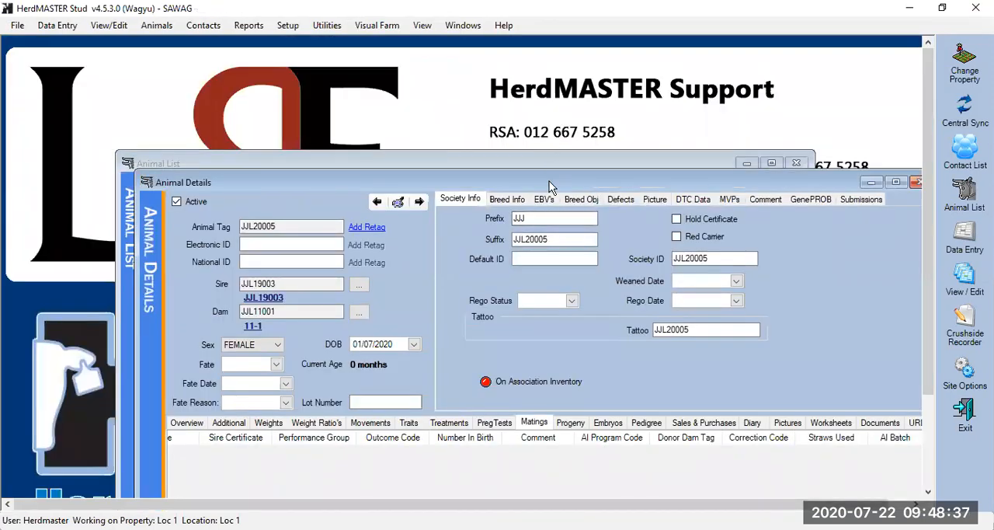
{"action": "left_click_drag", "start_coordinate": [550, 186], "coordinate": [475, 73]}
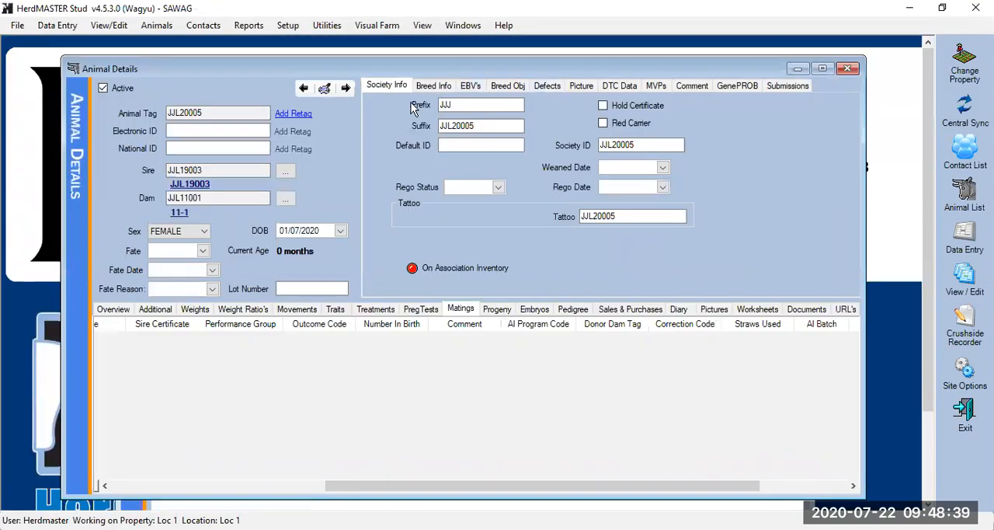
{"action": "left_click", "coordinate": [432, 87]}
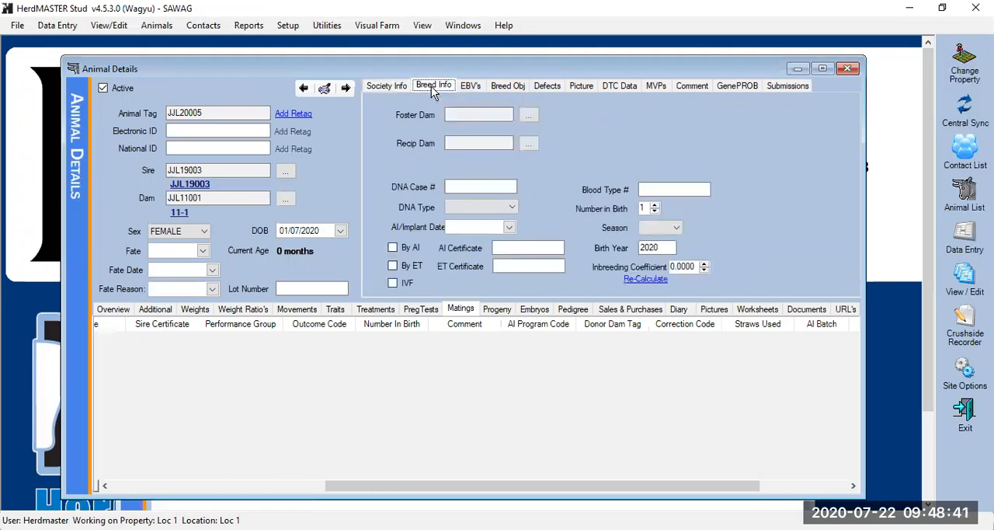
{"action": "left_click", "coordinate": [473, 85]}
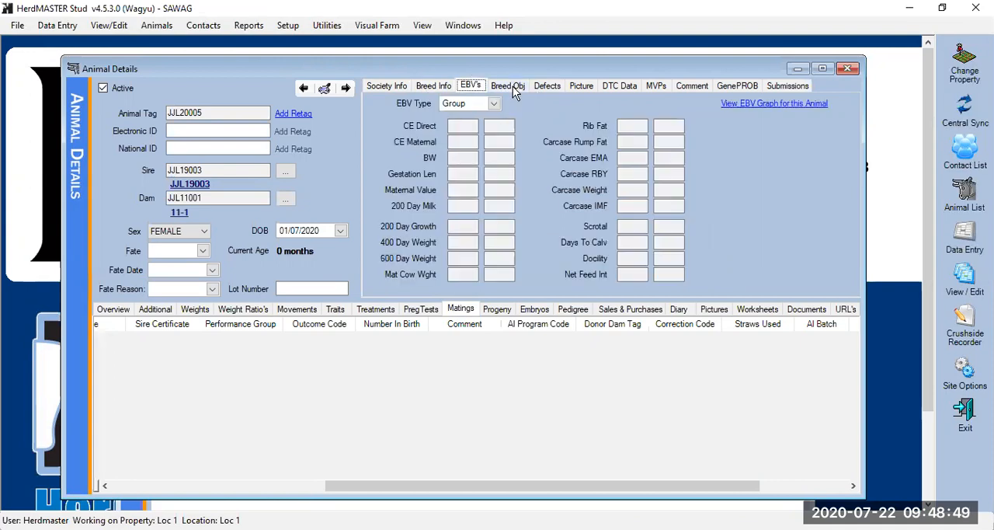
{"action": "left_click", "coordinate": [513, 87]}
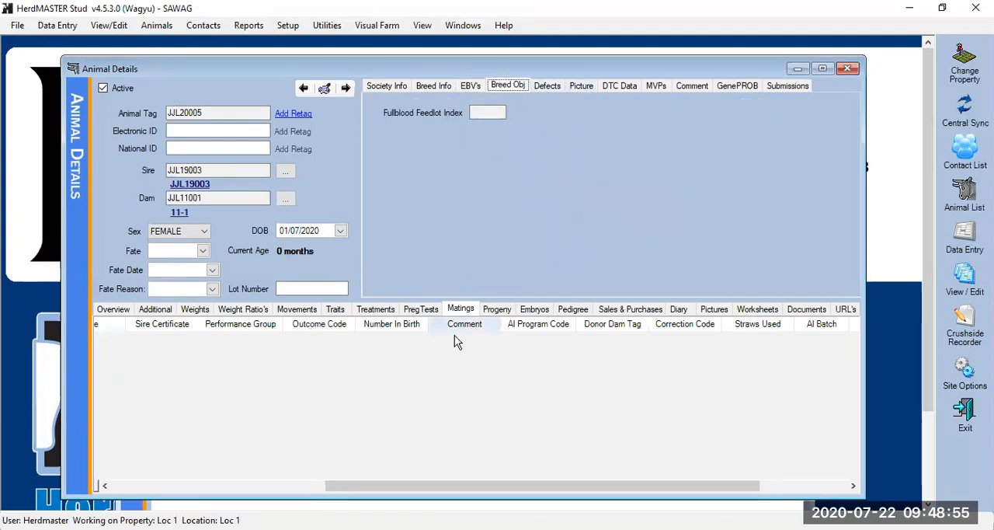
Examine the progeny and mating columns in JJL20005's details
{"action": "left_click", "coordinate": [484, 313]}
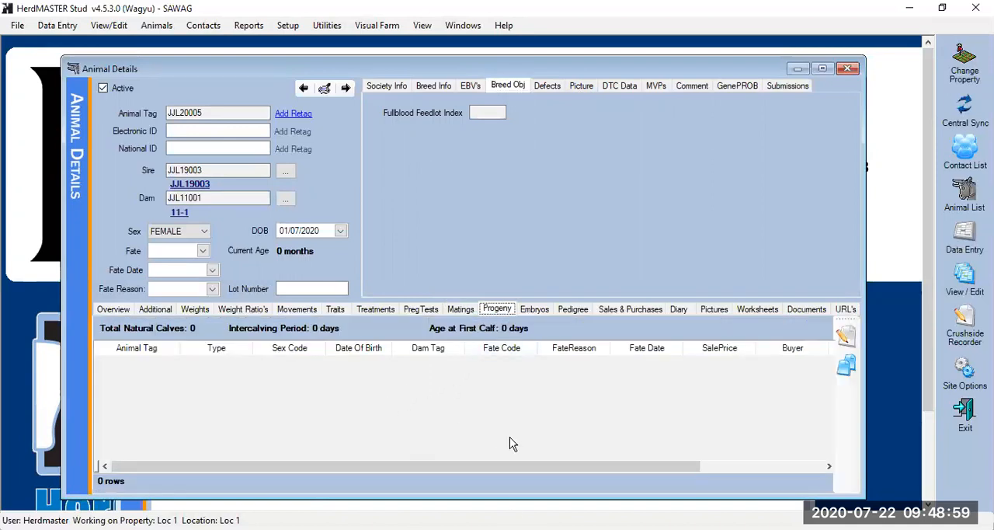
{"action": "left_click_drag", "start_coordinate": [528, 464], "coordinate": [708, 442]}
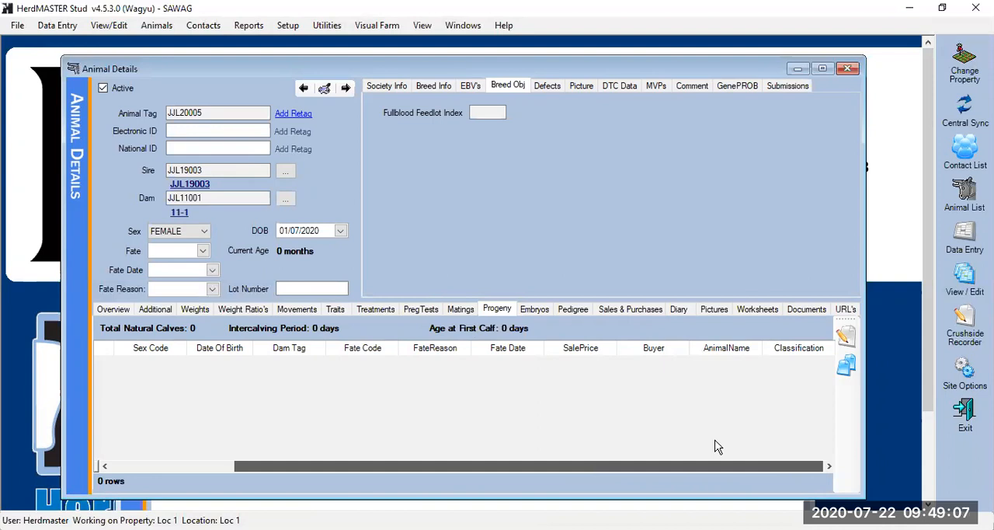
{"action": "left_click_drag", "start_coordinate": [658, 463], "coordinate": [444, 393]}
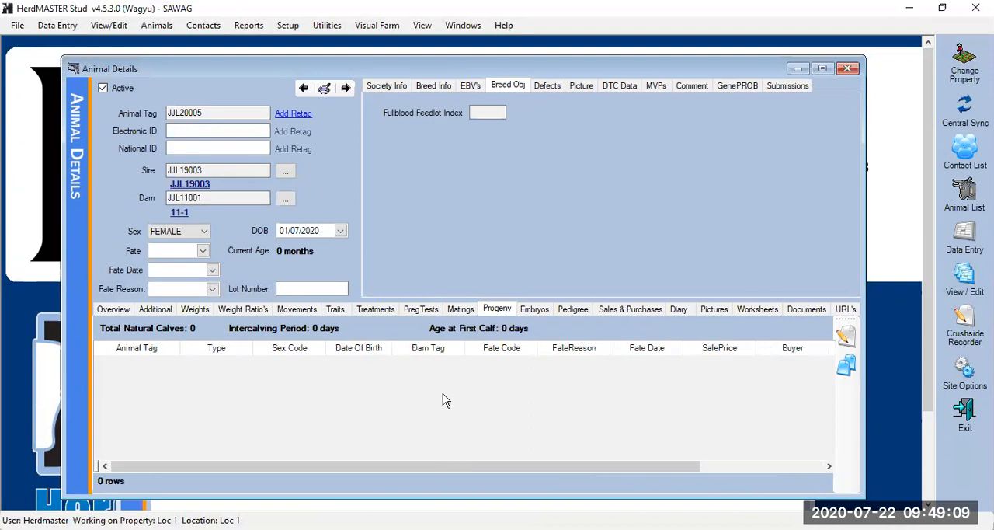
{"action": "left_click", "coordinate": [461, 309]}
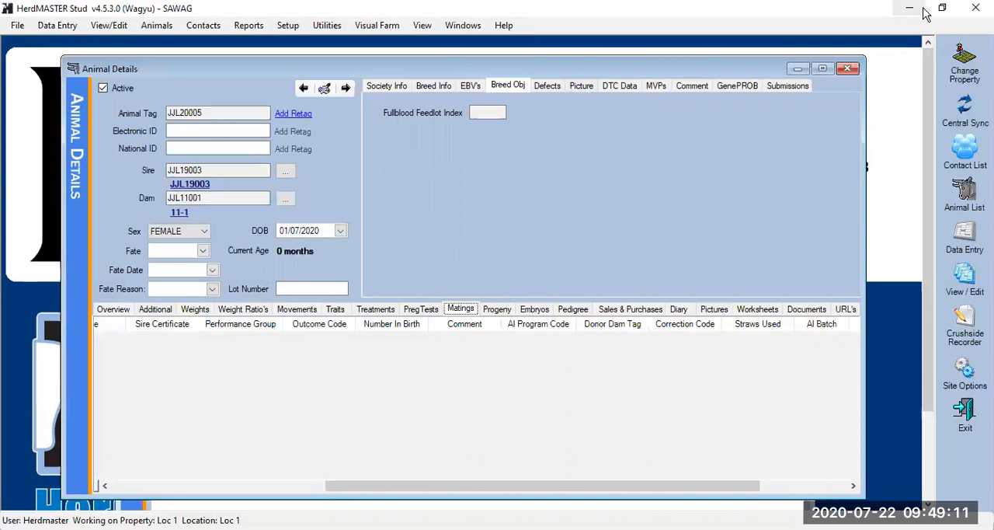
{"action": "left_click_drag", "start_coordinate": [586, 494], "coordinate": [366, 513]}
{"action": "left_click_drag", "start_coordinate": [412, 485], "coordinate": [691, 440]}
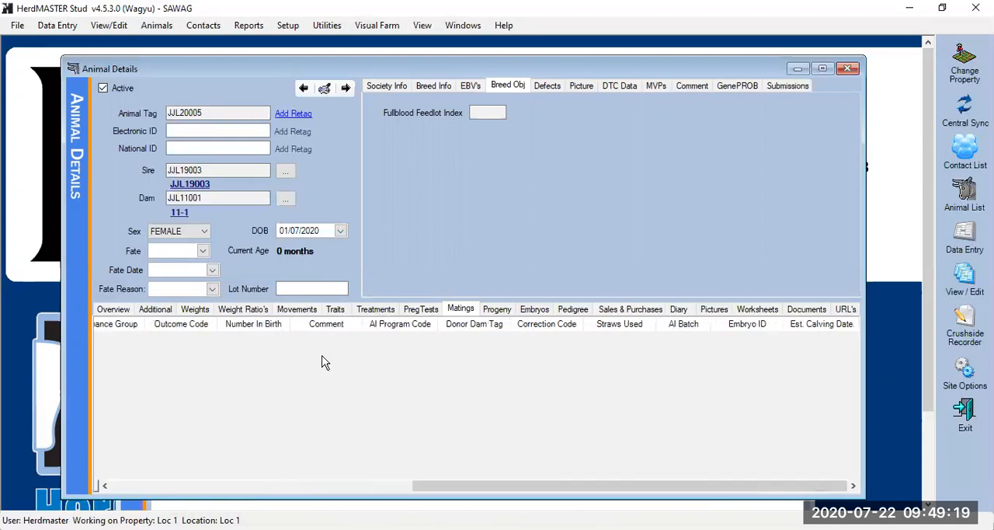
Check JJL20005's traits, and close its details and the animal list
{"action": "left_click", "coordinate": [336, 309]}
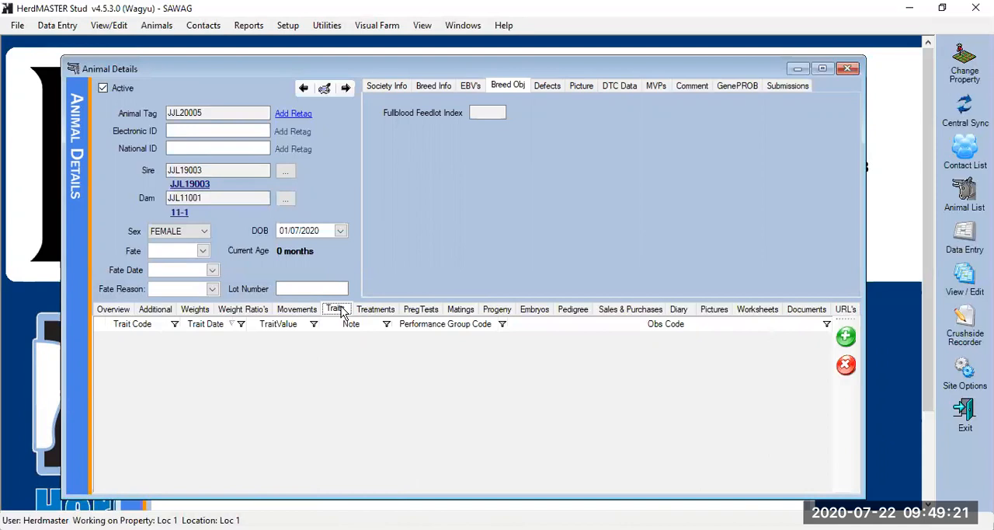
{"action": "left_click", "coordinate": [847, 69]}
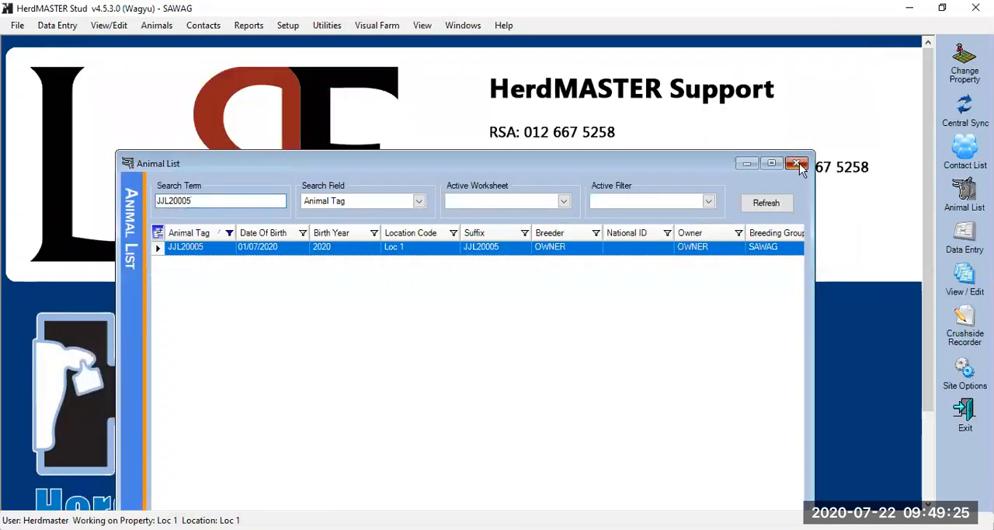
{"action": "left_click", "coordinate": [798, 163]}
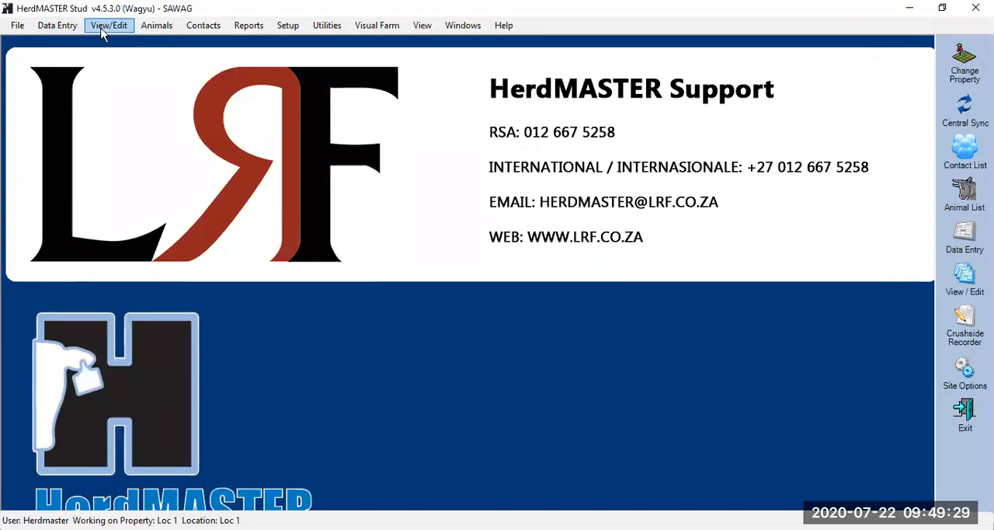
Review the herd's recorded traits in the View/Edit Traits window, and close it
{"action": "left_click", "coordinate": [101, 25]}
{"action": "left_click", "coordinate": [116, 38]}
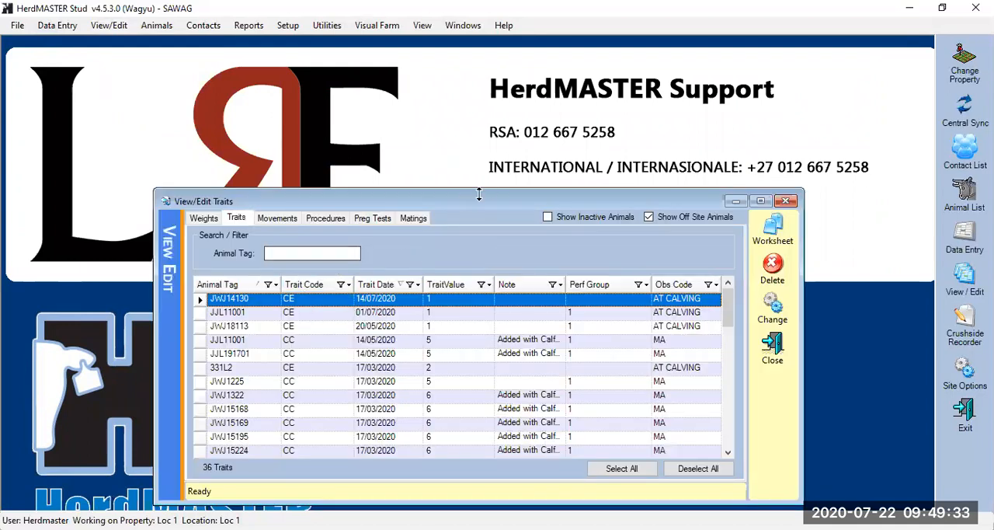
{"action": "left_click_drag", "start_coordinate": [491, 201], "coordinate": [491, 102]}
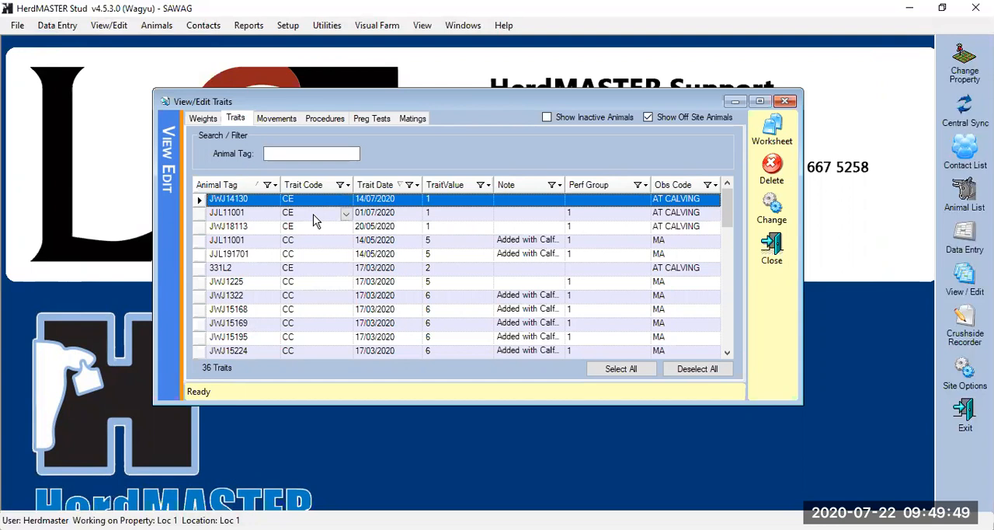
{"action": "left_click", "coordinate": [772, 247]}
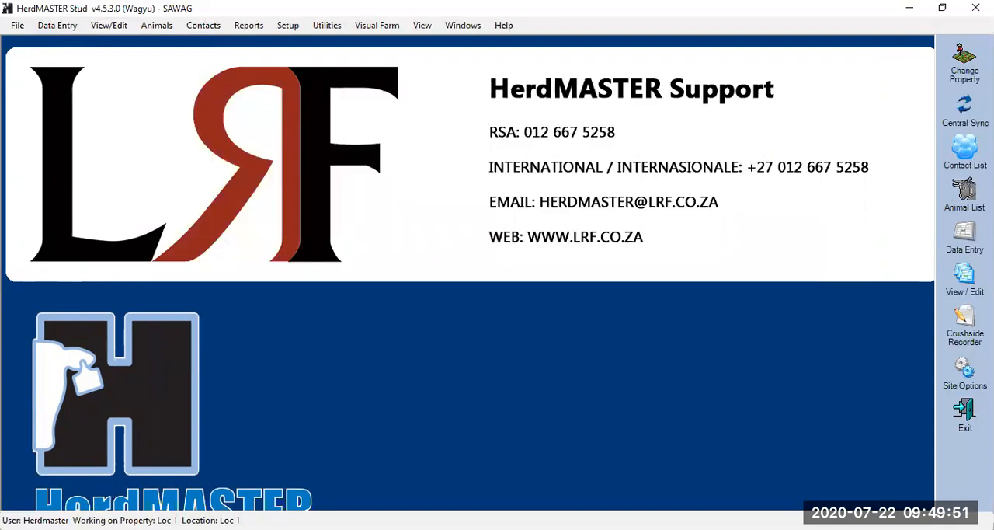
Open the details of animal JJL12001 from the animal list, and check its weights and traits
{"action": "left_click", "coordinate": [962, 186]}
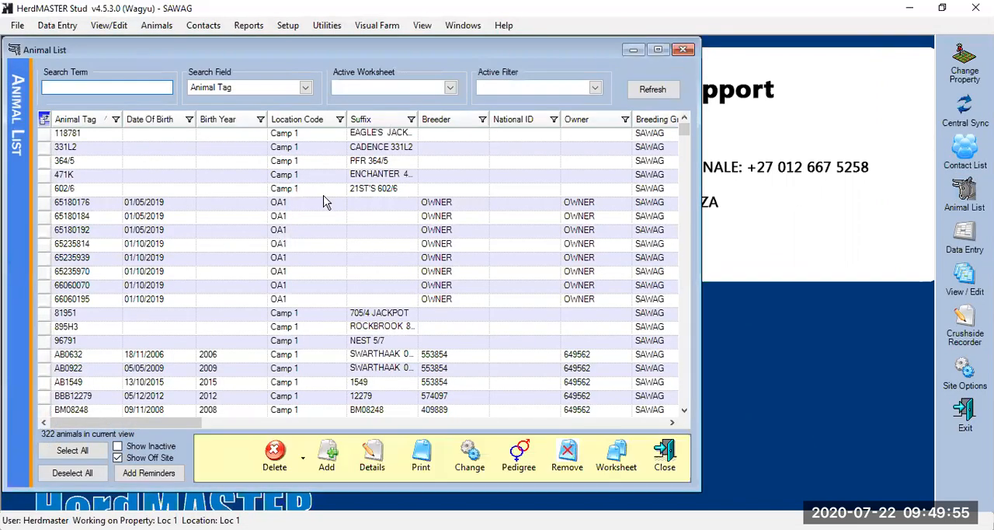
{"action": "scroll", "coordinate": [324, 202], "scroll_direction": "down", "scroll_amount": 10}
{"action": "left_click", "coordinate": [141, 342]}
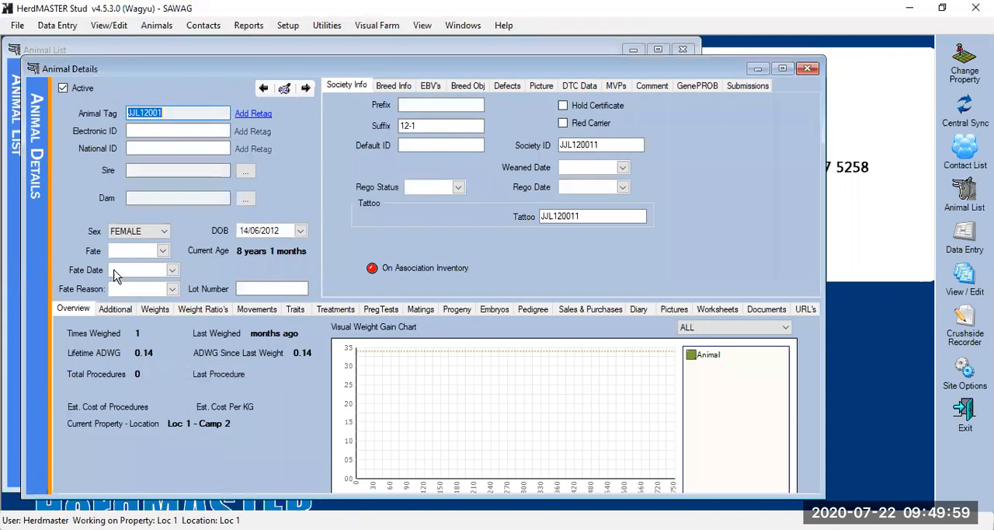
{"action": "left_click", "coordinate": [156, 309]}
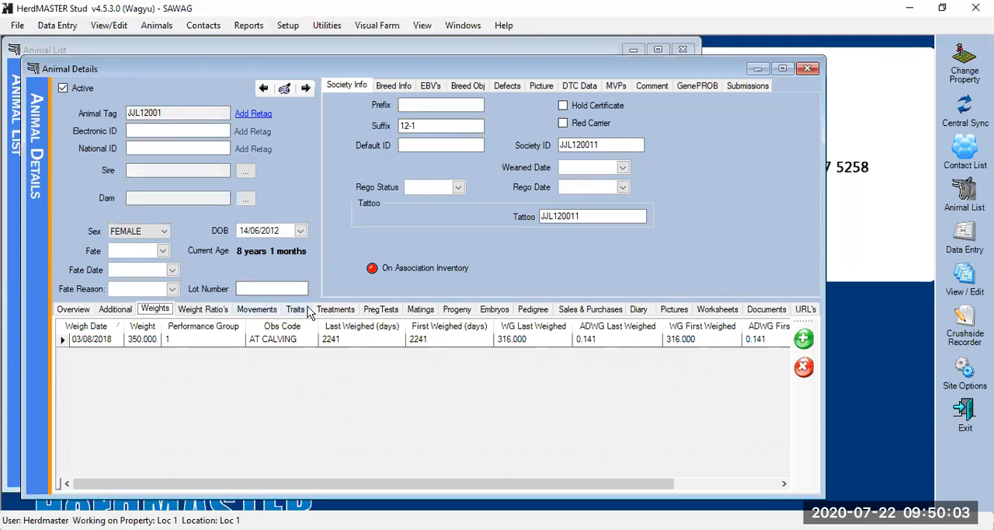
{"action": "left_click", "coordinate": [306, 309]}
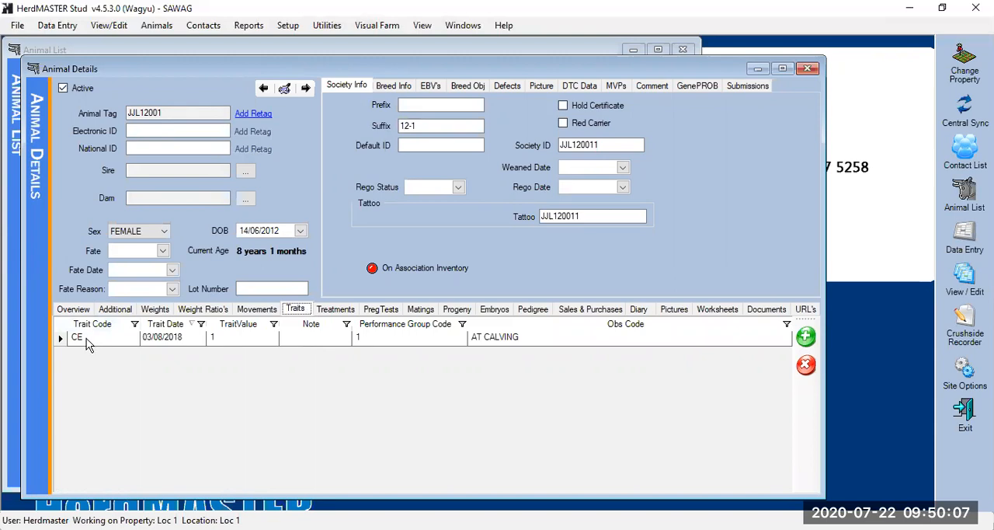
Look through the trait codes offered for a new trait on JJL12001, discard the entry, and close the animal's details
{"action": "left_click", "coordinate": [807, 335]}
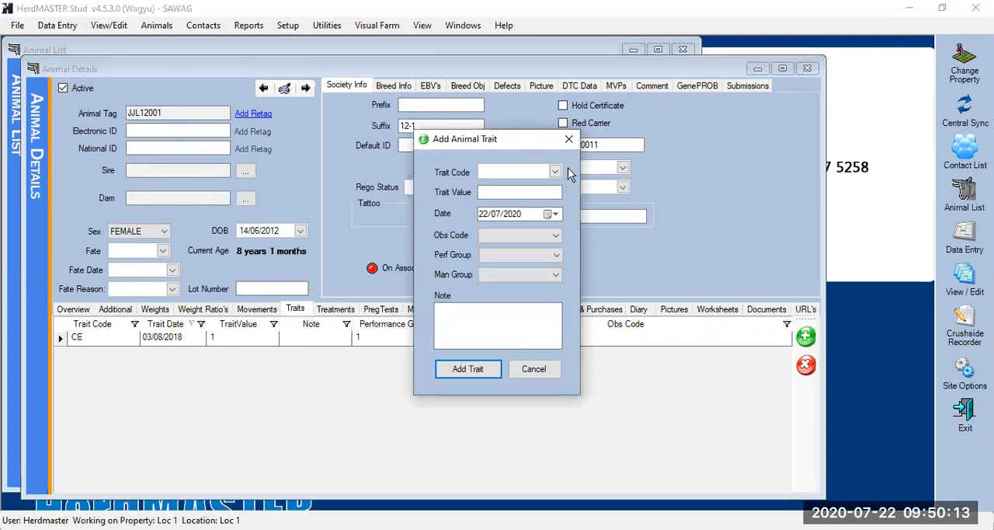
{"action": "left_click", "coordinate": [555, 172]}
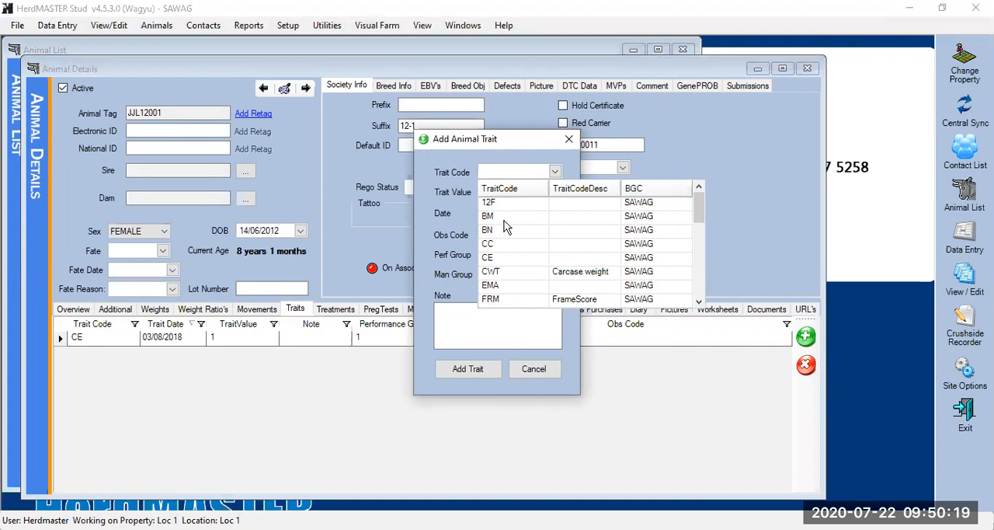
{"action": "left_click", "coordinate": [518, 175]}
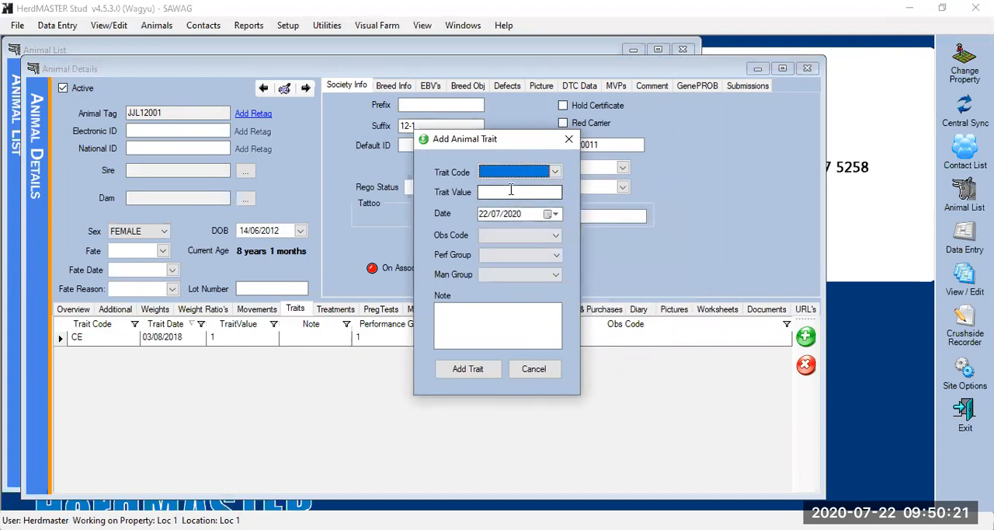
{"action": "left_click", "coordinate": [533, 369]}
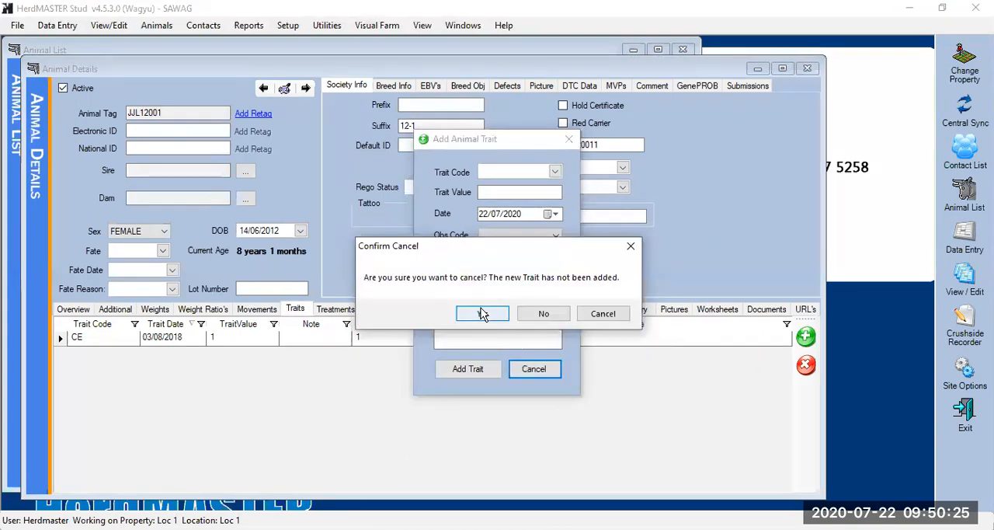
{"action": "key", "text": "Return"}
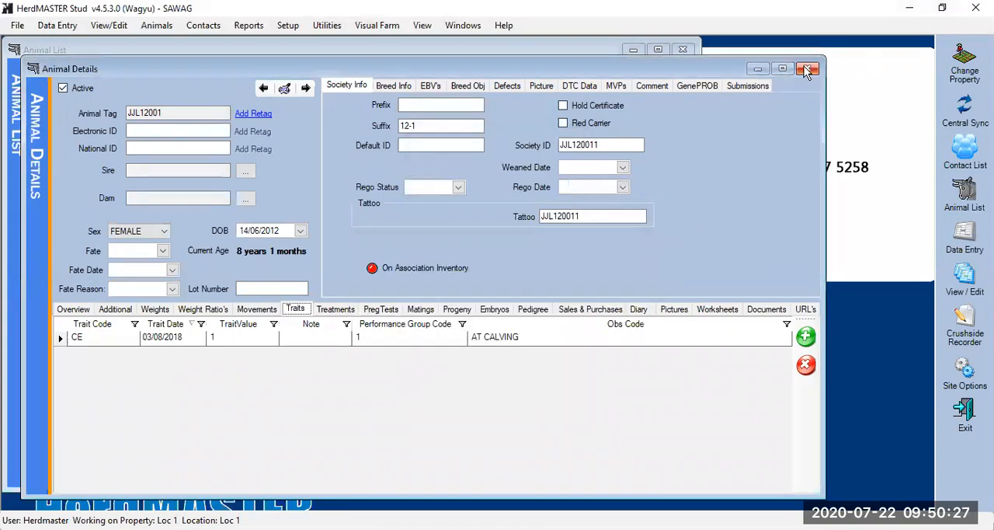
{"action": "left_click", "coordinate": [807, 69]}
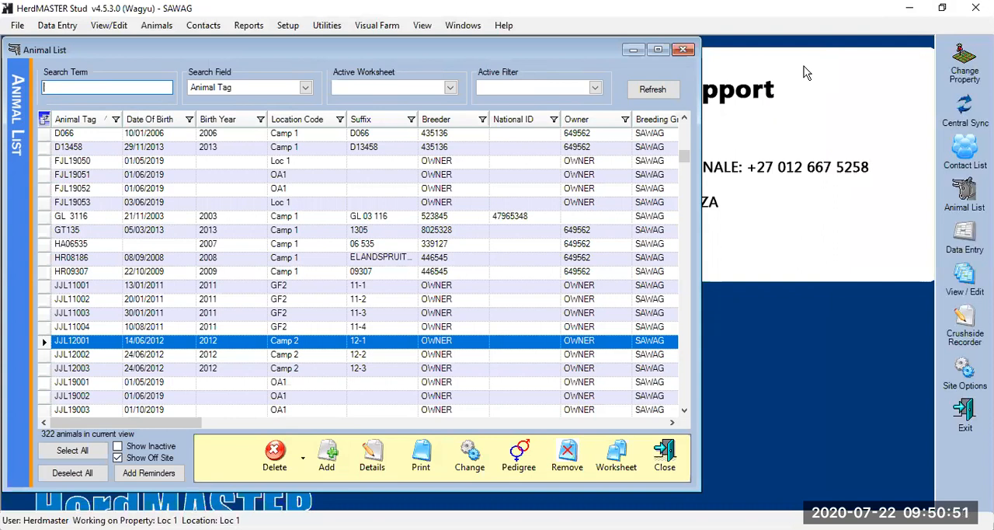
Start a new animal entry from the animal list, examine the available animal locations, and close the entry without adding JJL20006
{"action": "left_click", "coordinate": [156, 26]}
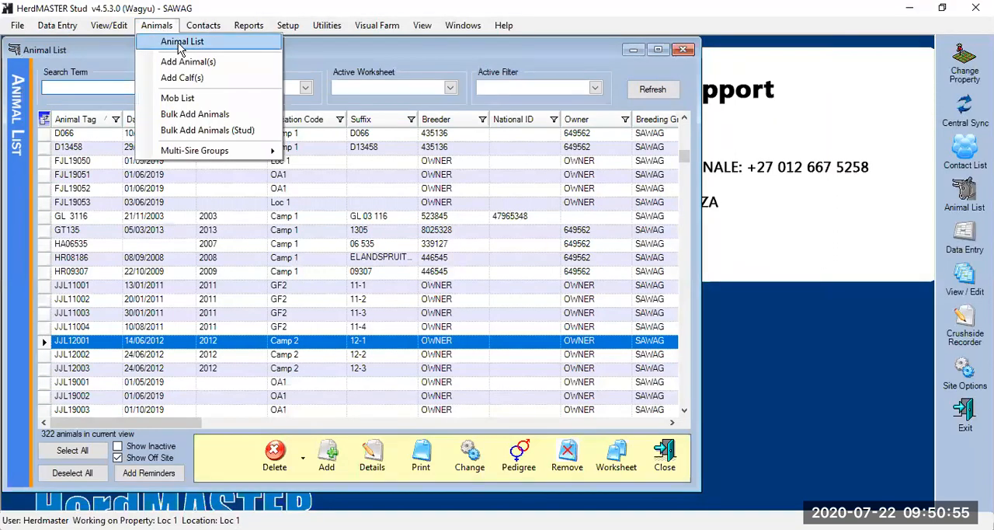
{"action": "left_click", "coordinate": [179, 44]}
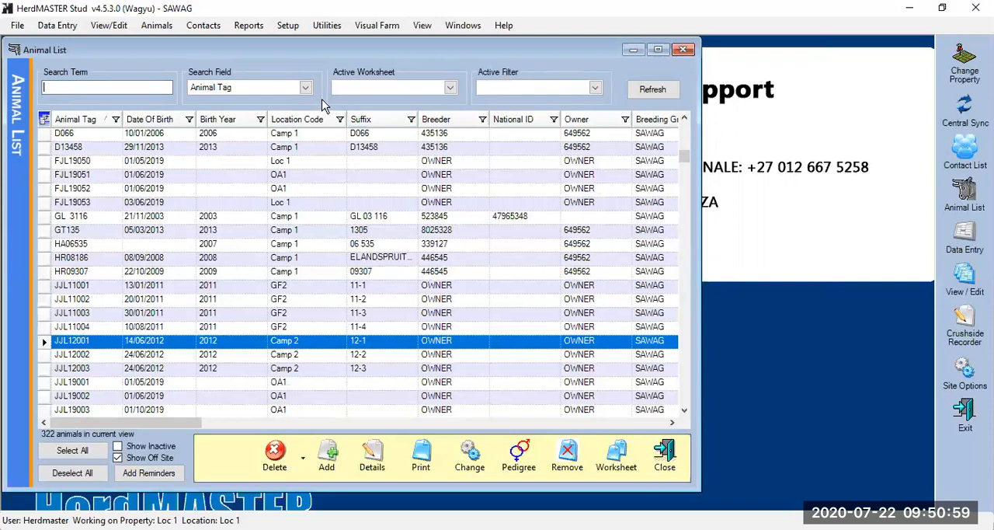
{"action": "left_click", "coordinate": [157, 24]}
{"action": "left_click", "coordinate": [177, 62]}
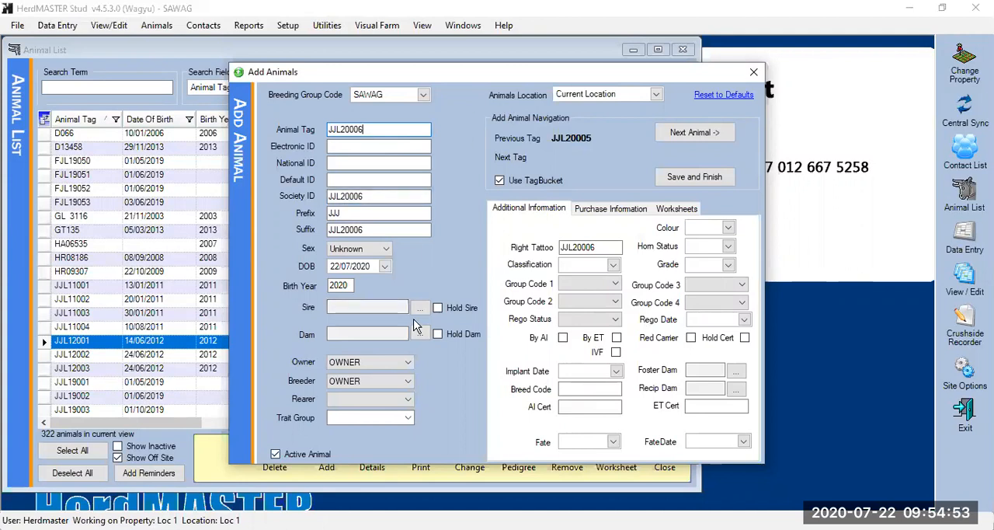
{"action": "left_click", "coordinate": [656, 95]}
{"action": "left_click_drag", "start_coordinate": [663, 134], "coordinate": [654, 200]}
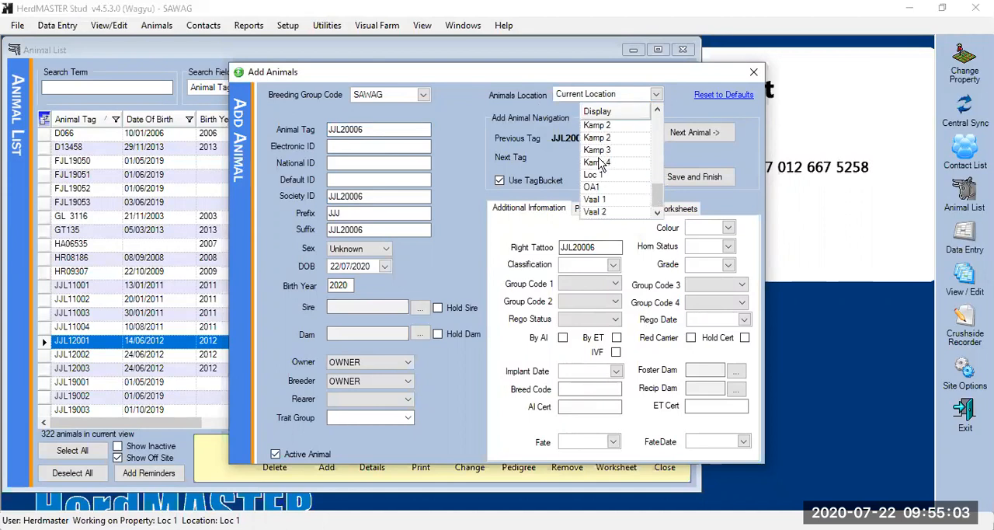
{"action": "left_click_drag", "start_coordinate": [657, 203], "coordinate": [664, 132]}
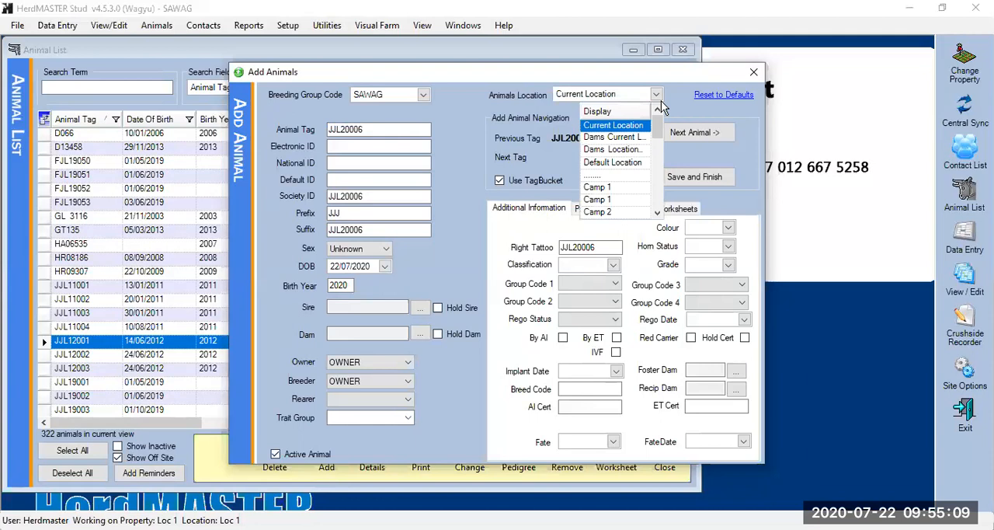
{"action": "left_click", "coordinate": [753, 75]}
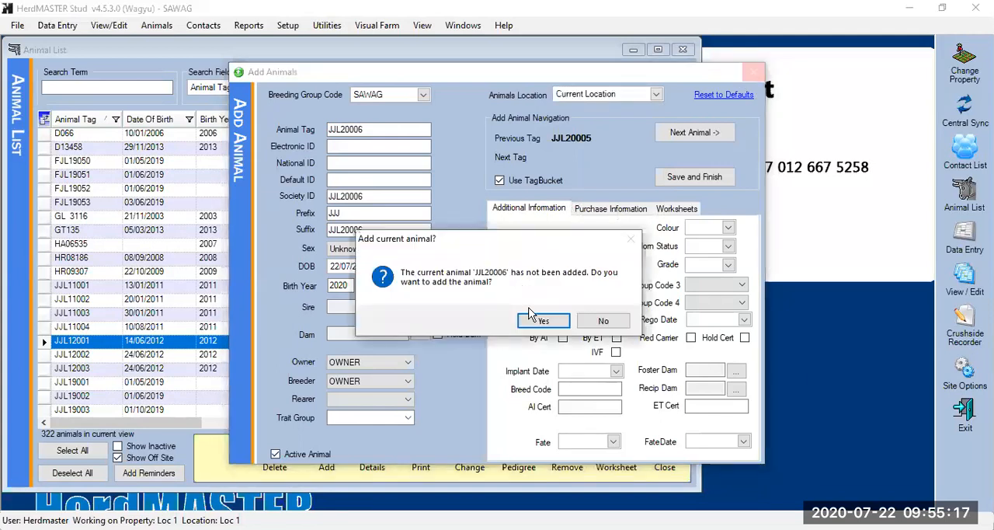
{"action": "left_click", "coordinate": [589, 328]}
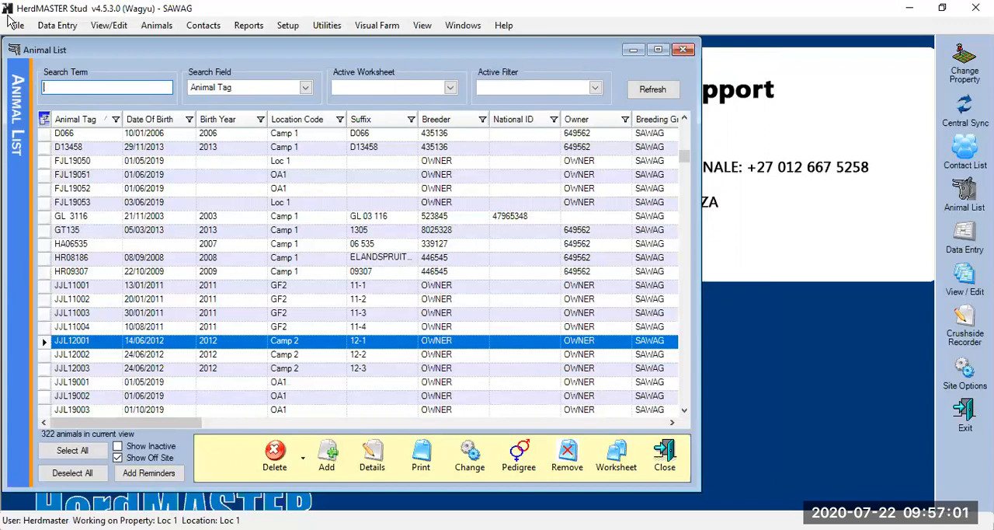
Open weights data entry for the animals, and set the observation code to W2 and the performance group to 1 (Natural)
{"action": "left_click", "coordinate": [50, 25]}
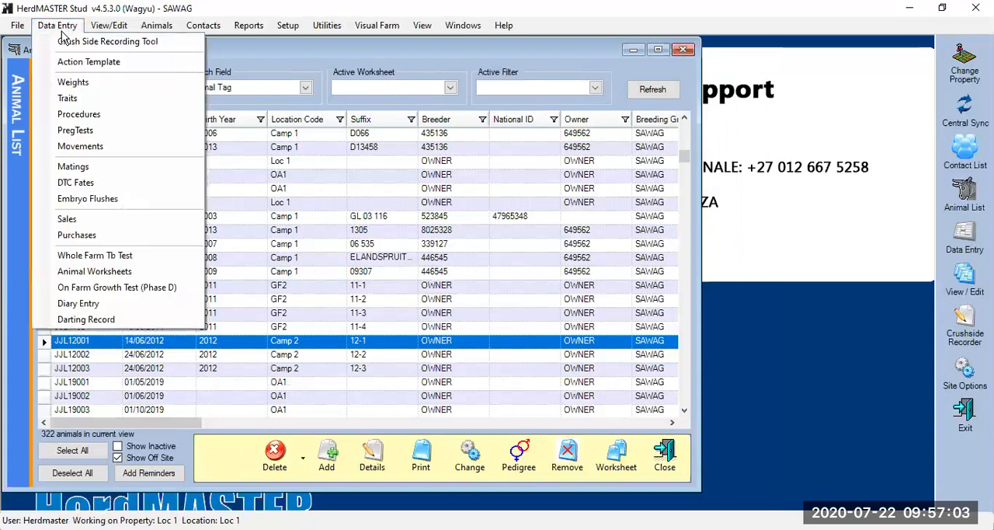
{"action": "left_click", "coordinate": [75, 84]}
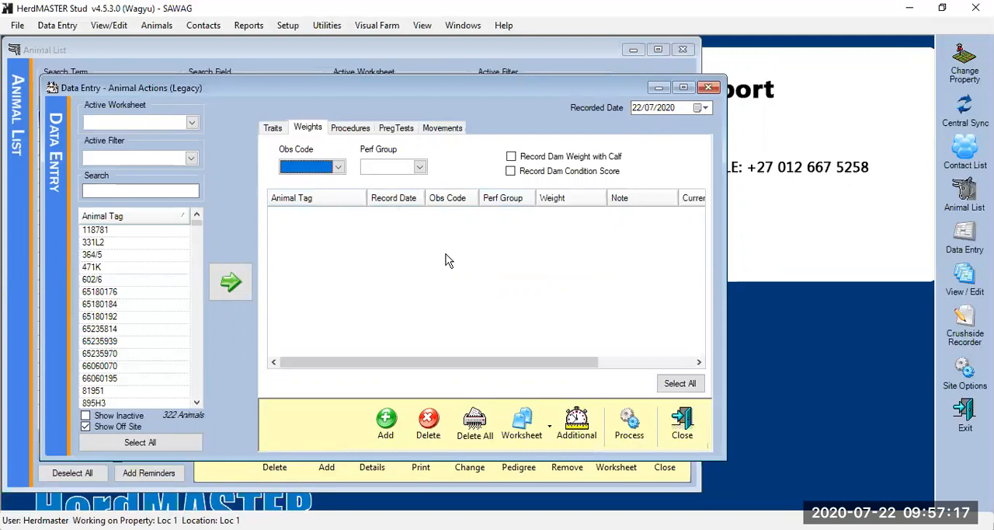
{"action": "left_click", "coordinate": [338, 166]}
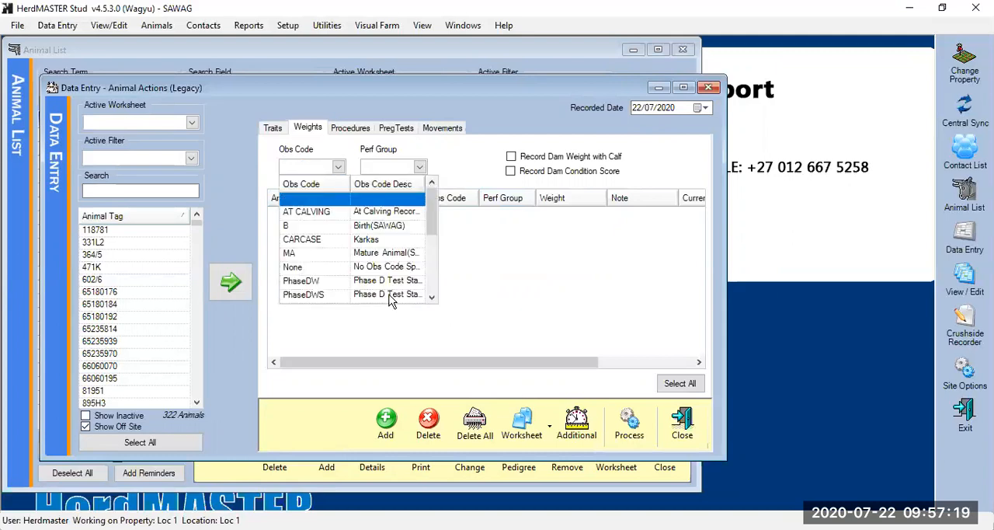
{"action": "left_click", "coordinate": [432, 298]}
{"action": "left_click", "coordinate": [432, 298]}
{"action": "left_click", "coordinate": [432, 297]}
{"action": "left_click", "coordinate": [432, 297]}
{"action": "left_click", "coordinate": [432, 297]}
{"action": "left_click", "coordinate": [432, 297]}
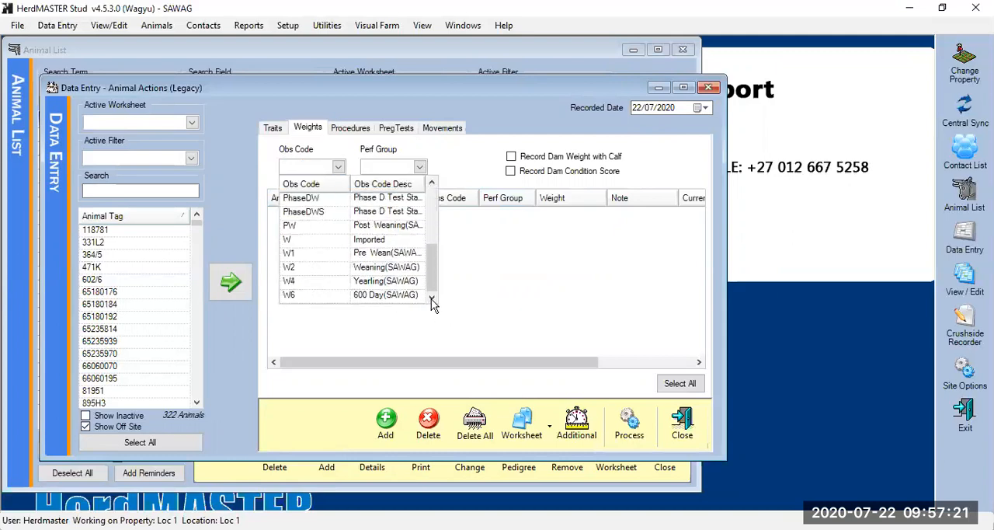
{"action": "left_click", "coordinate": [327, 266]}
{"action": "left_click", "coordinate": [419, 167]}
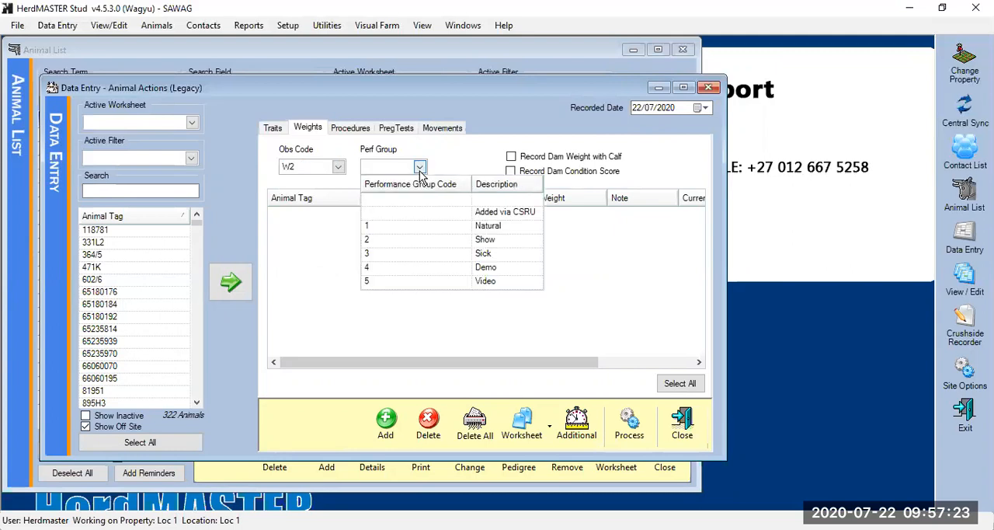
{"action": "left_click", "coordinate": [393, 226]}
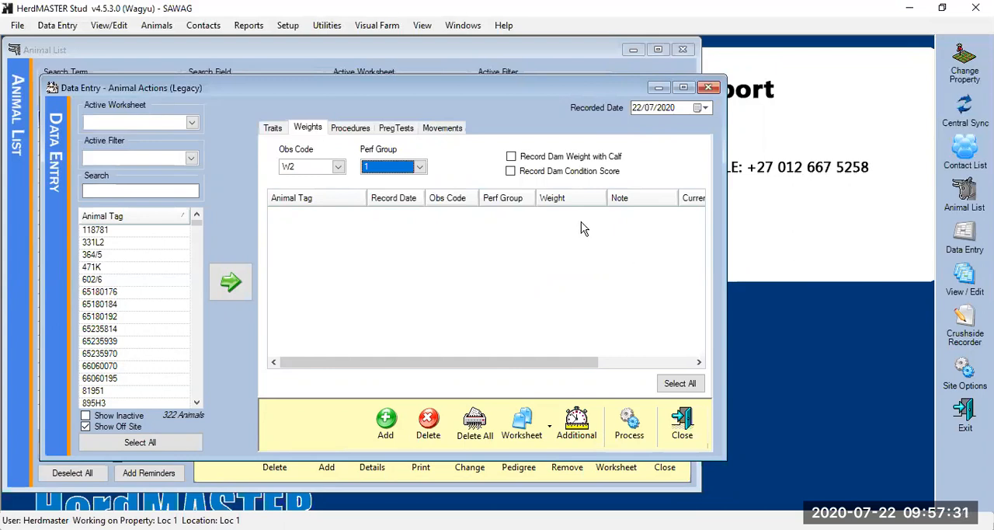
Include the dam weight with the calf and the dam condition score in the entry, with the dams' performance group set to 1
{"action": "left_click", "coordinate": [510, 158]}
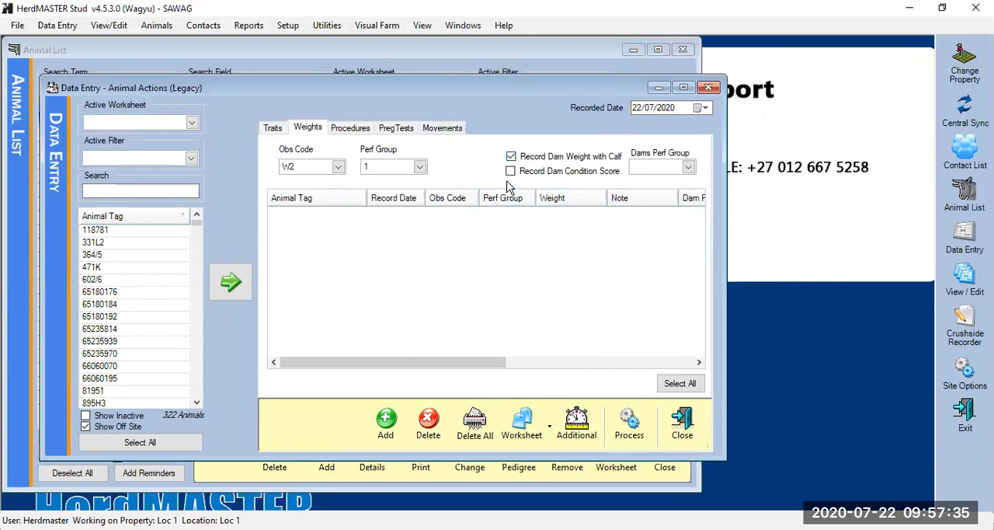
{"action": "left_click", "coordinate": [510, 171]}
{"action": "left_click_drag", "start_coordinate": [408, 361], "coordinate": [694, 353]}
{"action": "left_click_drag", "start_coordinate": [619, 364], "coordinate": [296, 394]}
{"action": "left_click", "coordinate": [689, 167]}
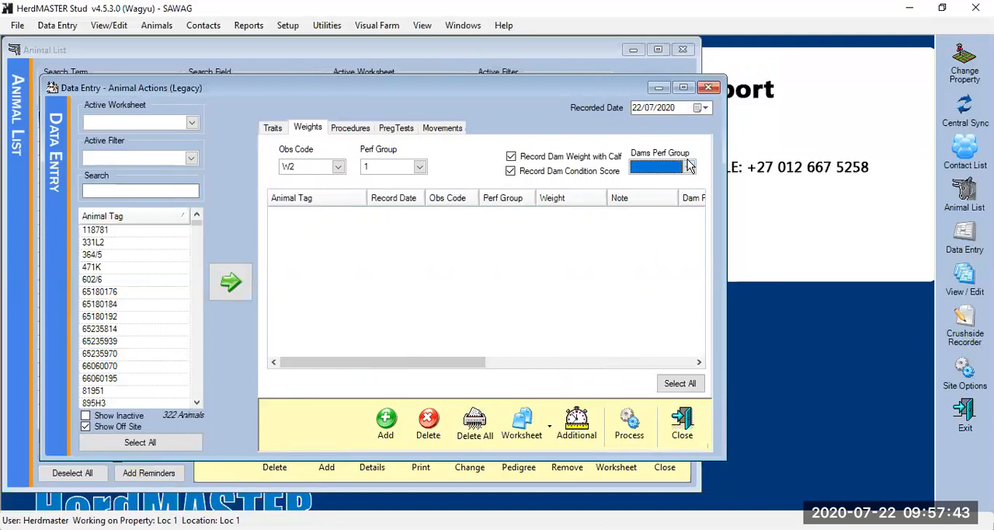
{"action": "left_click", "coordinate": [637, 225]}
Filter the animals by the Training worksheet, and add the five animals JJL191772 through JJL20004 to the weights table
{"action": "left_click", "coordinate": [193, 124]}
{"action": "left_click", "coordinate": [194, 124]}
{"action": "left_click_drag", "start_coordinate": [235, 146], "coordinate": [239, 224]}
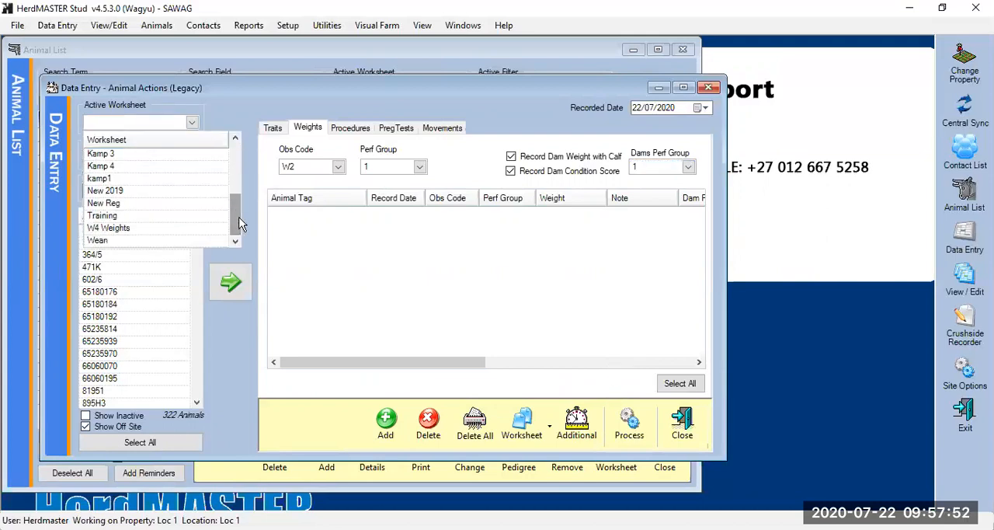
{"action": "left_click", "coordinate": [116, 216]}
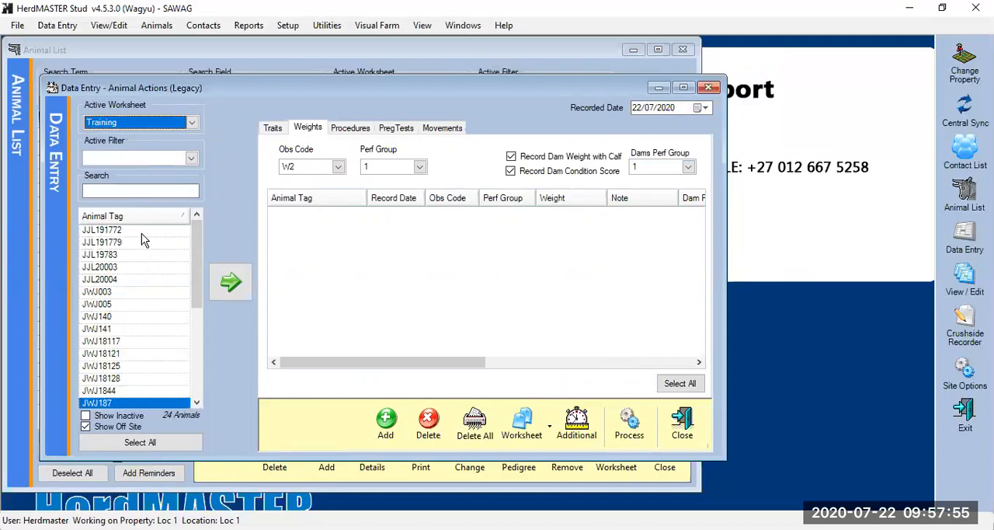
{"action": "left_click_drag", "start_coordinate": [153, 231], "coordinate": [165, 290]}
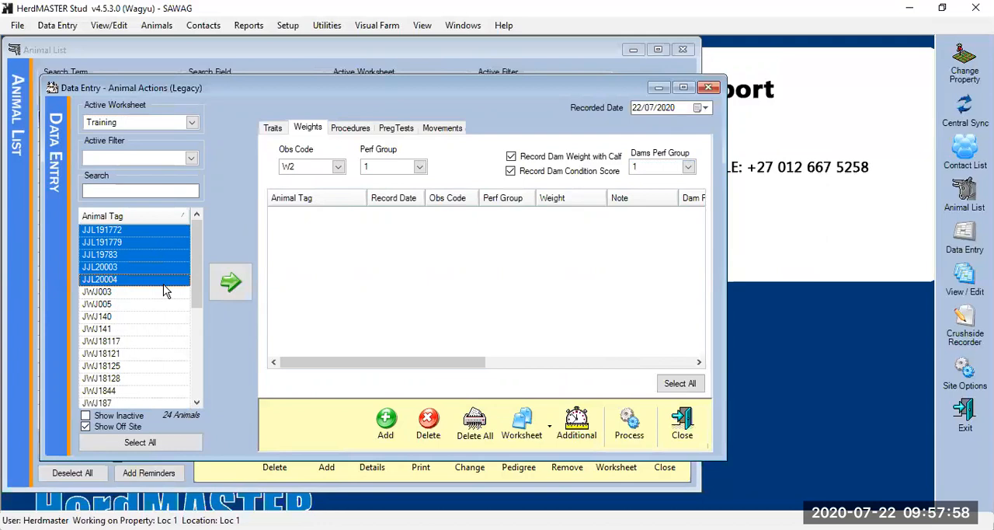
{"action": "left_click", "coordinate": [232, 281]}
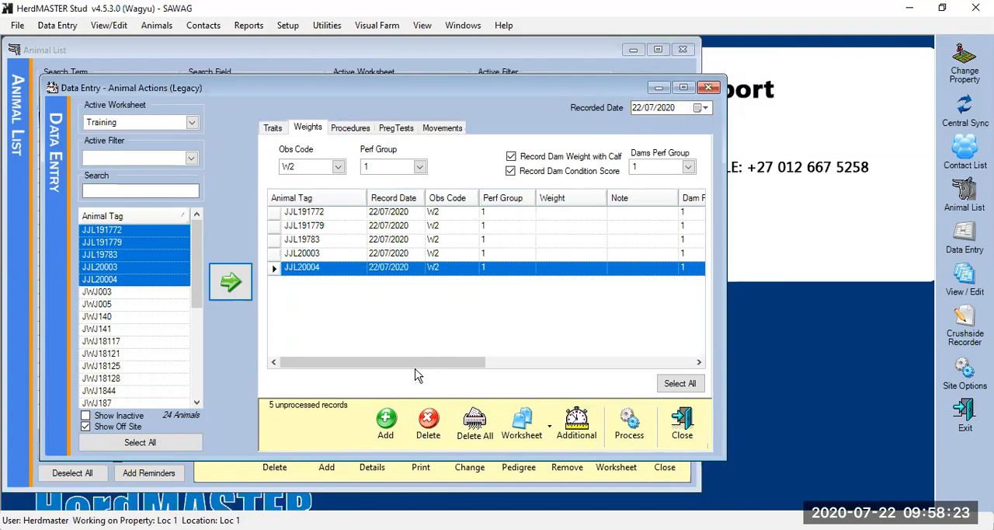
Remove all animals from the weights entry table, and add the same five selected animals back
{"action": "left_click", "coordinate": [477, 441]}
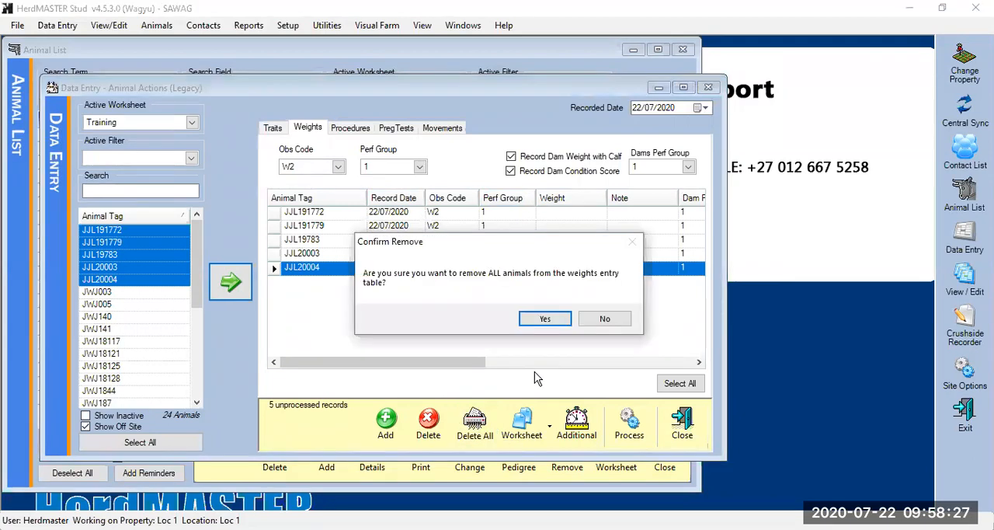
{"action": "left_click", "coordinate": [552, 321]}
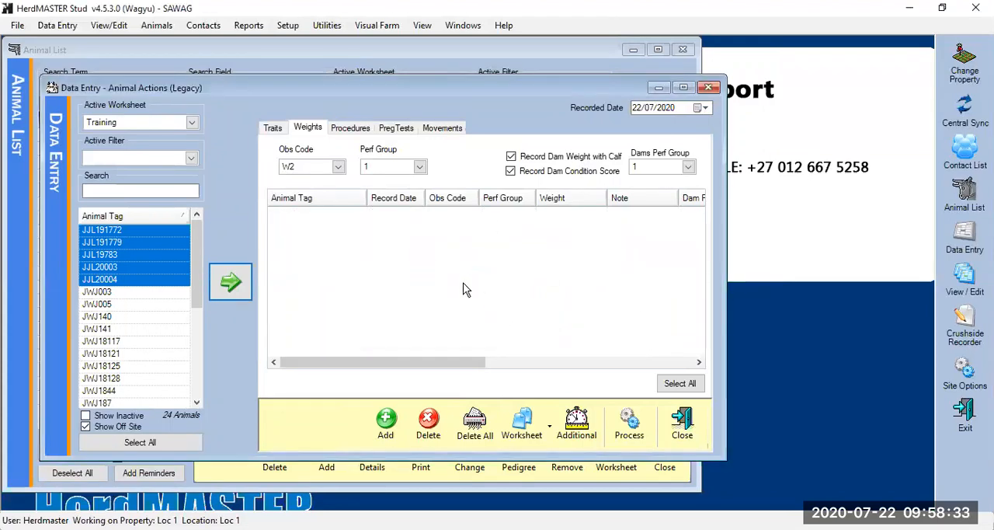
{"action": "left_click", "coordinate": [230, 281]}
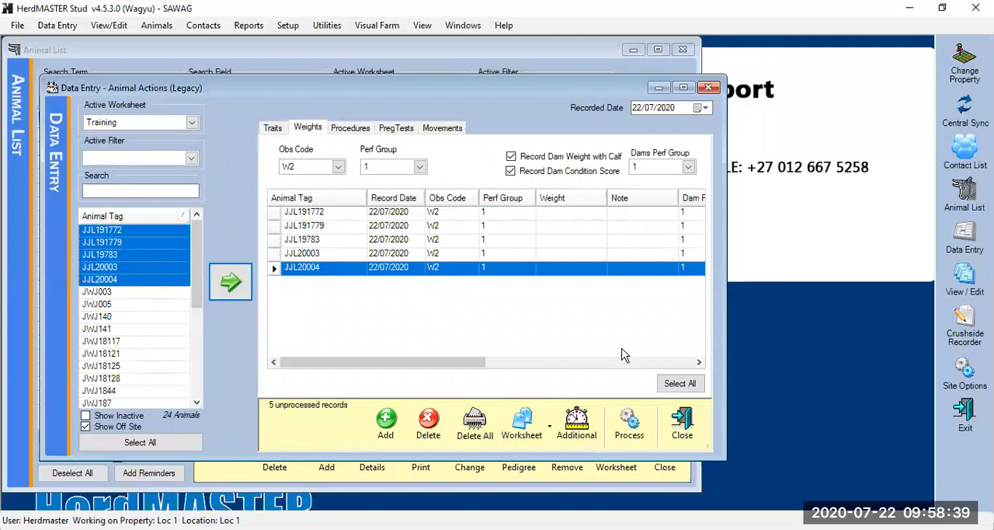
Try to enter a weaning weight of 51 for the first animal, JJL191772
{"action": "left_click_drag", "start_coordinate": [433, 362], "coordinate": [513, 356]}
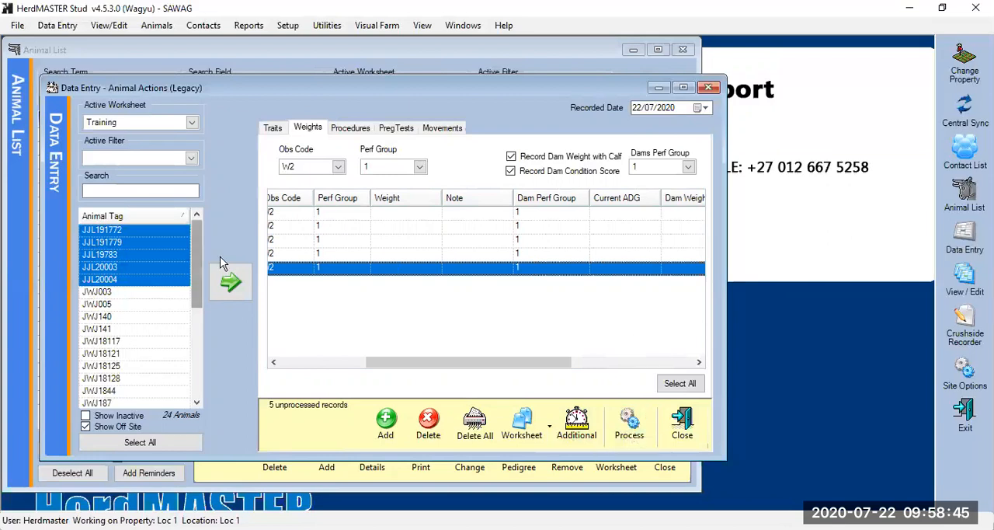
{"action": "left_click", "coordinate": [432, 214]}
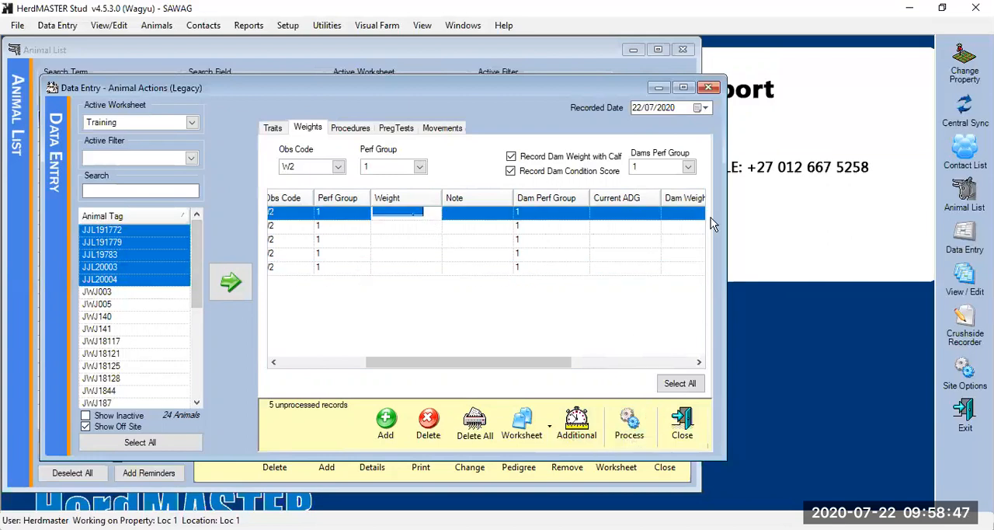
{"action": "type", "text": "51"}
{"action": "key", "text": "Return"}
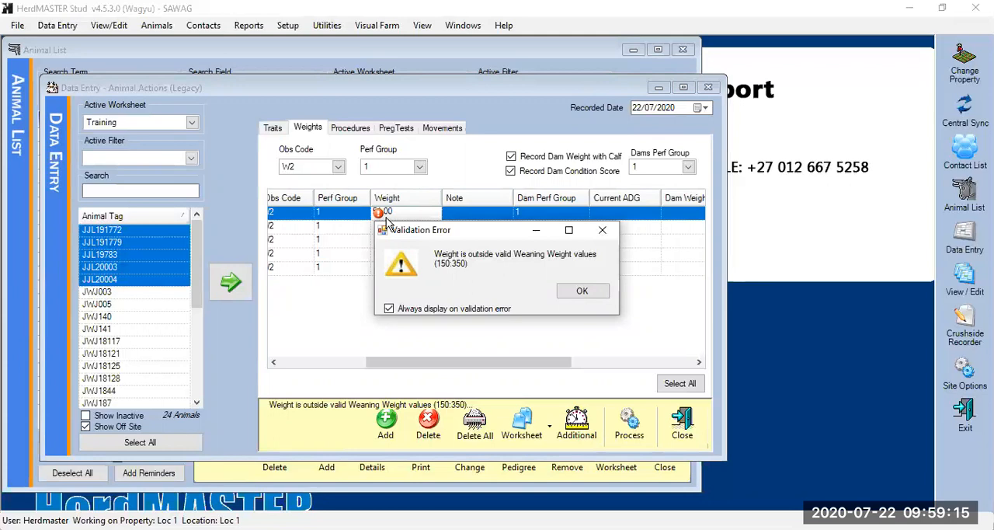
{"action": "left_click", "coordinate": [583, 291]}
Enter the weaning weights of the five animals in order as 151, 152, 151, 151 and 151
{"action": "type", "text": "151"}
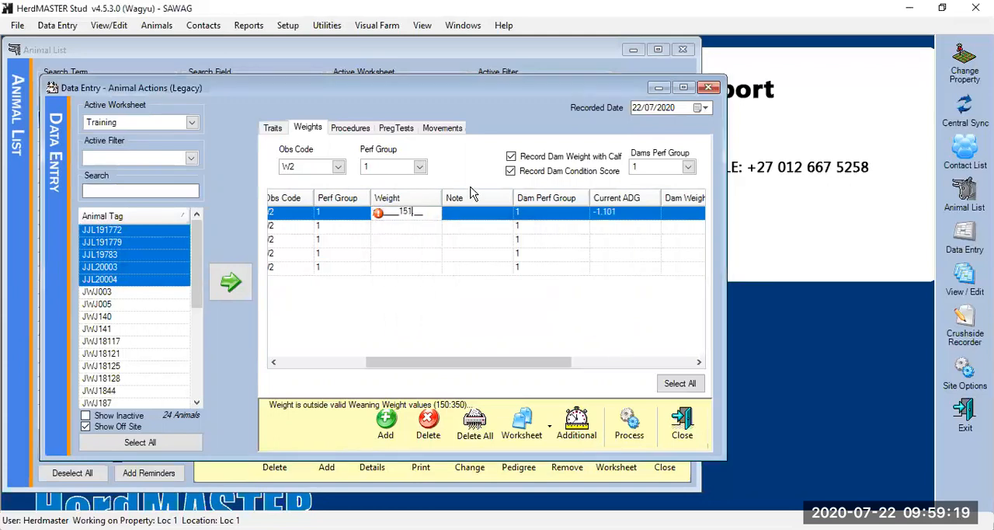
{"action": "key", "text": "Return"}
{"action": "type", "text": "152"}
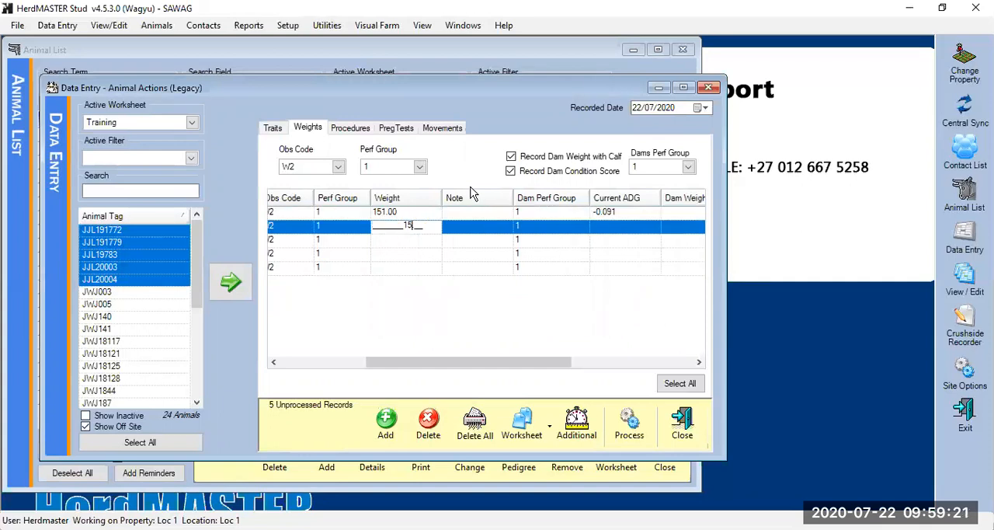
{"action": "key", "text": "Return"}
{"action": "type", "text": "151"}
{"action": "key", "text": "Return"}
{"action": "type", "text": "151"}
{"action": "key", "text": "Return"}
{"action": "type", "text": "15"}
{"action": "key", "text": "BackSpace"}
{"action": "type", "text": "51"}
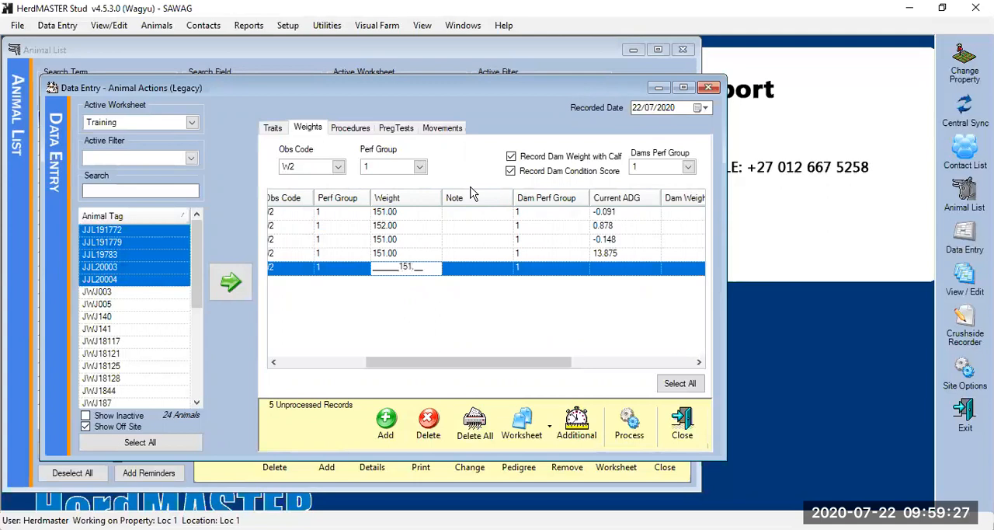
{"action": "type", "text": "."}
Enter the dam weights for the five animals in order as 350, 351, 351, 350 and 351
{"action": "left_click", "coordinate": [699, 362]}
{"action": "left_click", "coordinate": [699, 362]}
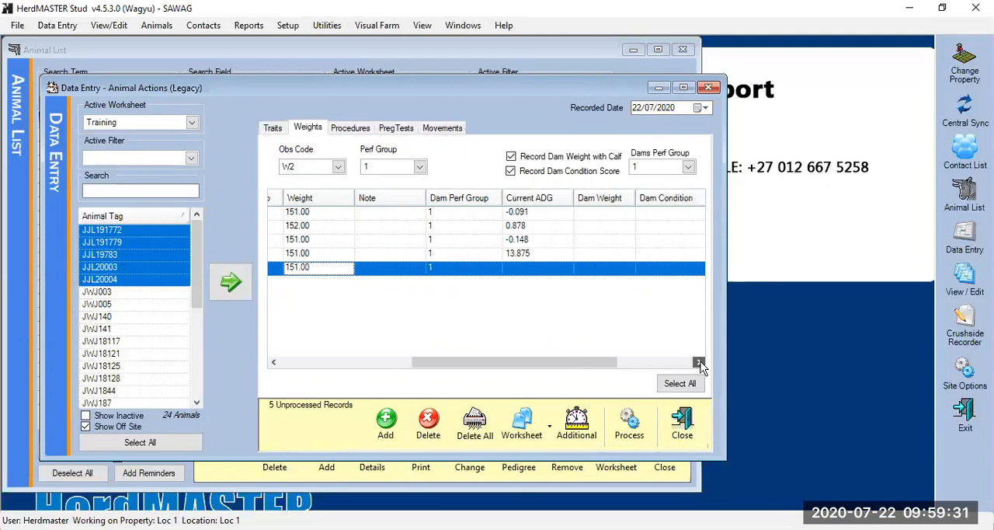
{"action": "left_click", "coordinate": [699, 362]}
{"action": "left_click", "coordinate": [699, 362]}
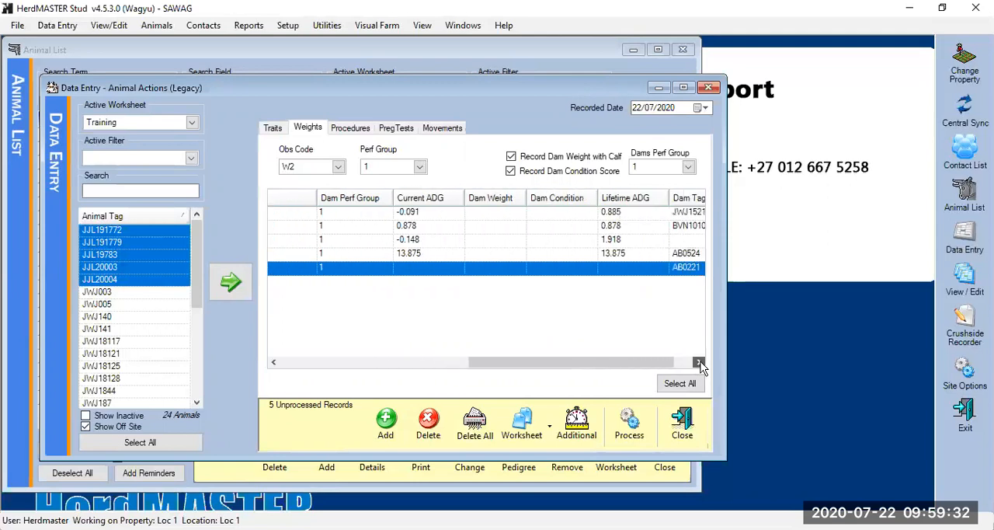
{"action": "left_click", "coordinate": [496, 214]}
{"action": "type", "text": "350"}
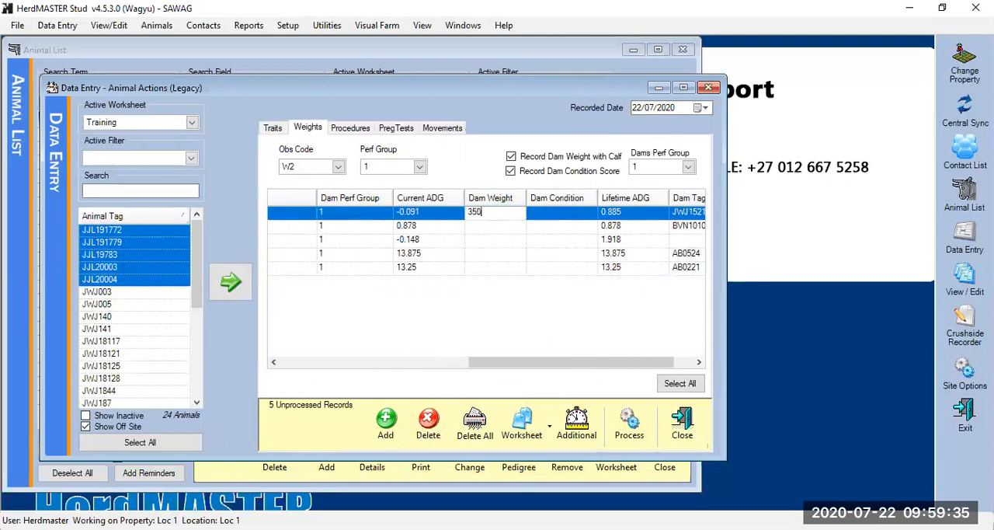
{"action": "key", "text": "Return"}
{"action": "type", "text": "351"}
{"action": "key", "text": "Return"}
{"action": "type", "text": "35"}
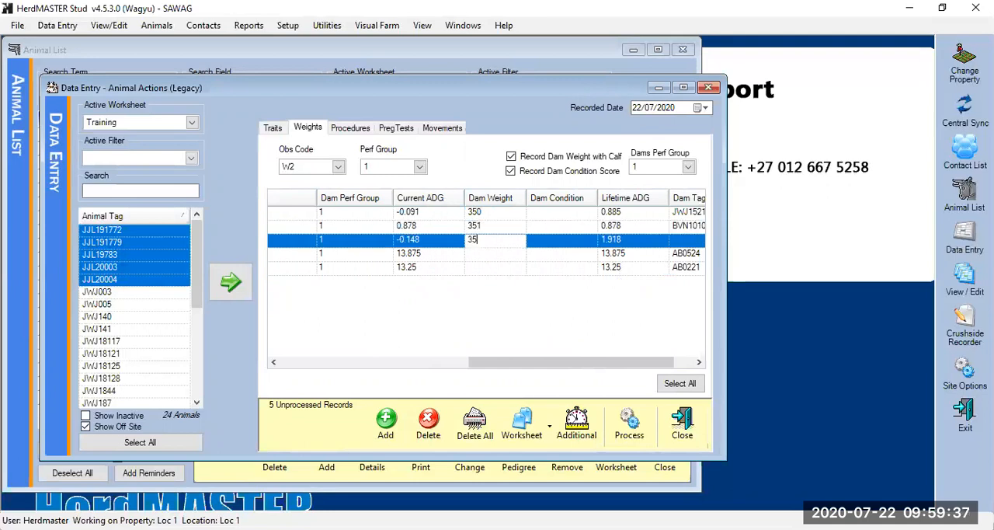
{"action": "type", "text": "1"}
{"action": "key", "text": "Return"}
{"action": "type", "text": "350"}
{"action": "key", "text": "Return"}
{"action": "type", "text": "351"}
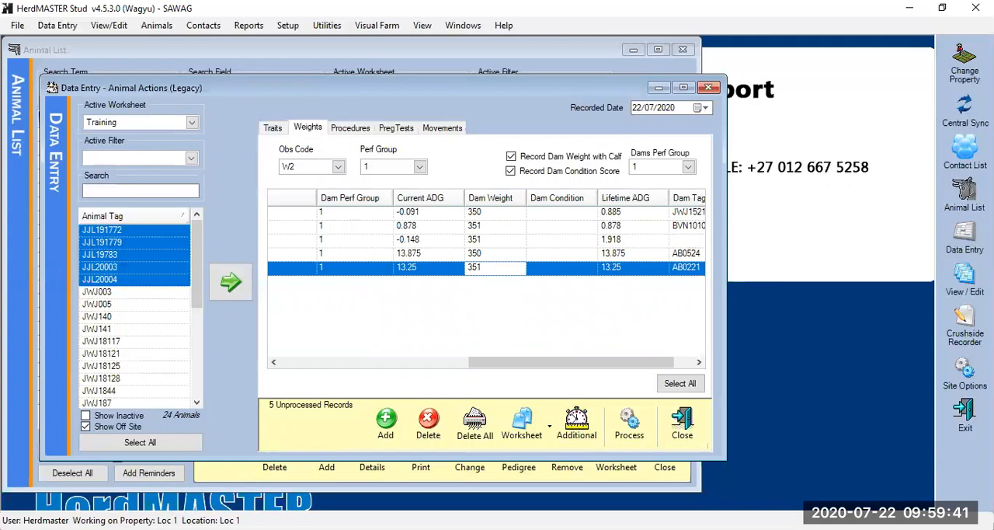
Enter a dam condition score of 2 for each of the five animals
{"action": "left_click", "coordinate": [582, 217]}
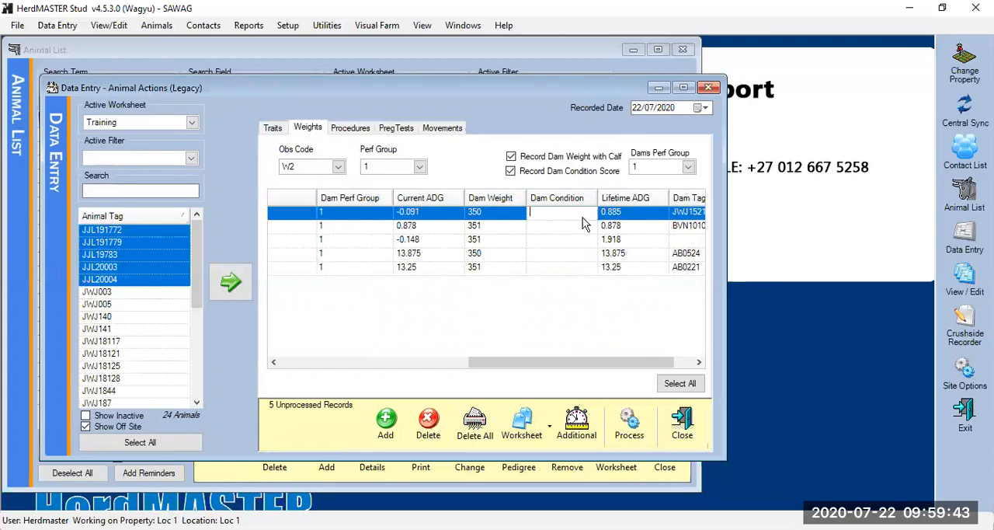
{"action": "type", "text": "2"}
{"action": "left_click", "coordinate": [579, 225]}
{"action": "type", "text": "2"}
{"action": "left_click", "coordinate": [578, 242]}
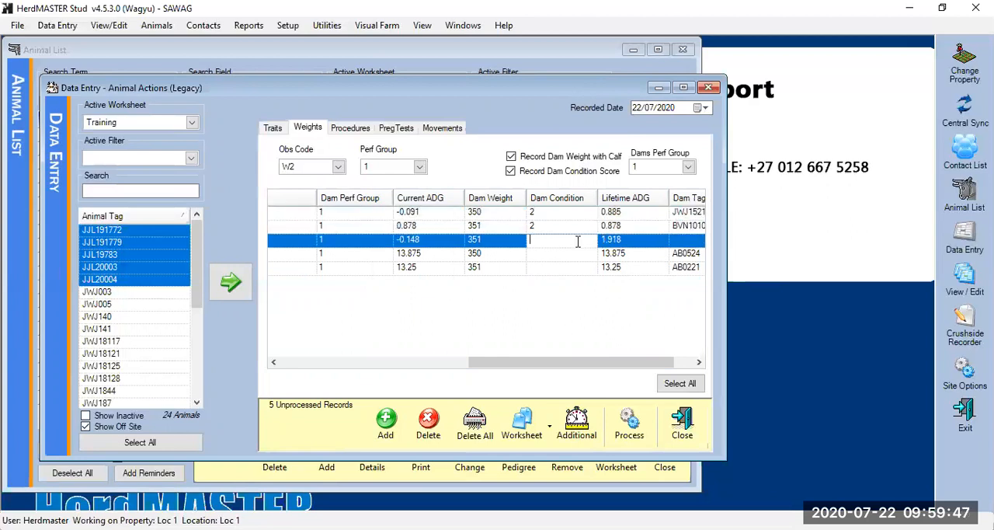
{"action": "type", "text": "2"}
{"action": "left_click", "coordinate": [578, 253]}
{"action": "type", "text": "2"}
{"action": "left_click", "coordinate": [578, 268]}
{"action": "type", "text": "2"}
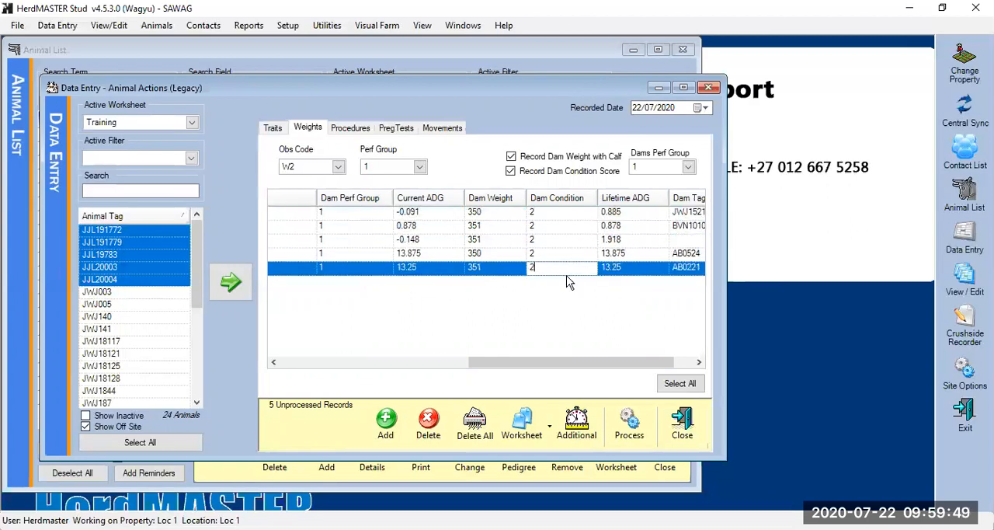
Check the current and lifetime ADG columns, and process the five weight records into the herd data
{"action": "left_click_drag", "start_coordinate": [592, 362], "coordinate": [502, 365]}
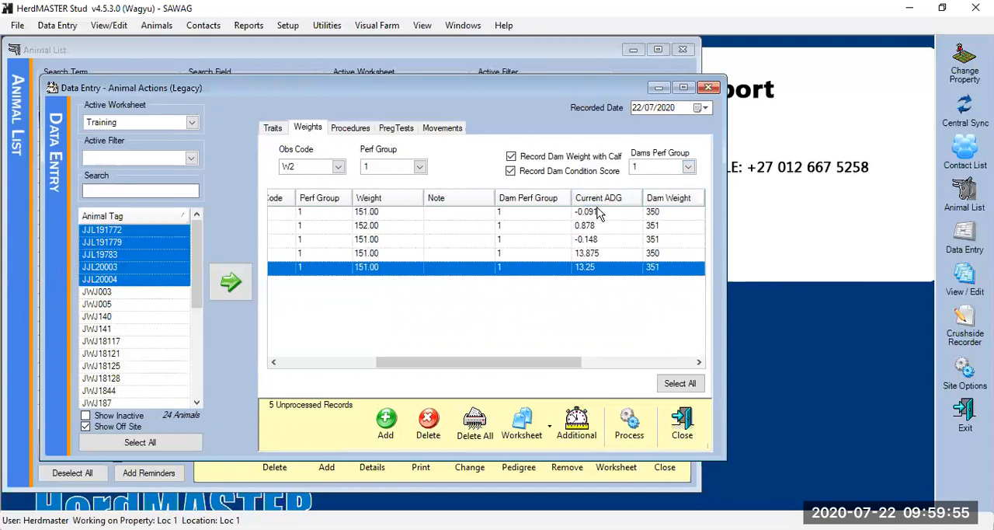
{"action": "left_click_drag", "start_coordinate": [452, 356], "coordinate": [579, 359]}
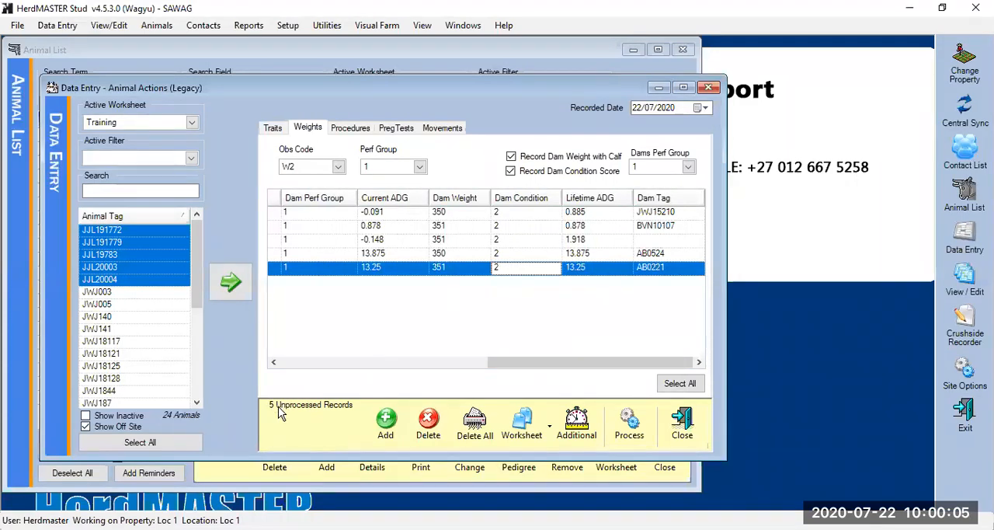
{"action": "left_click", "coordinate": [631, 427]}
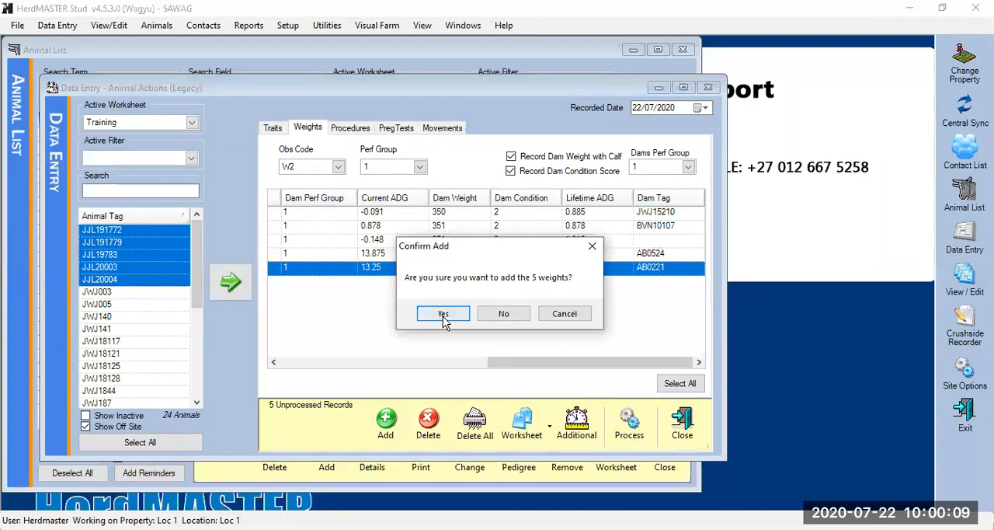
{"action": "left_click", "coordinate": [443, 316]}
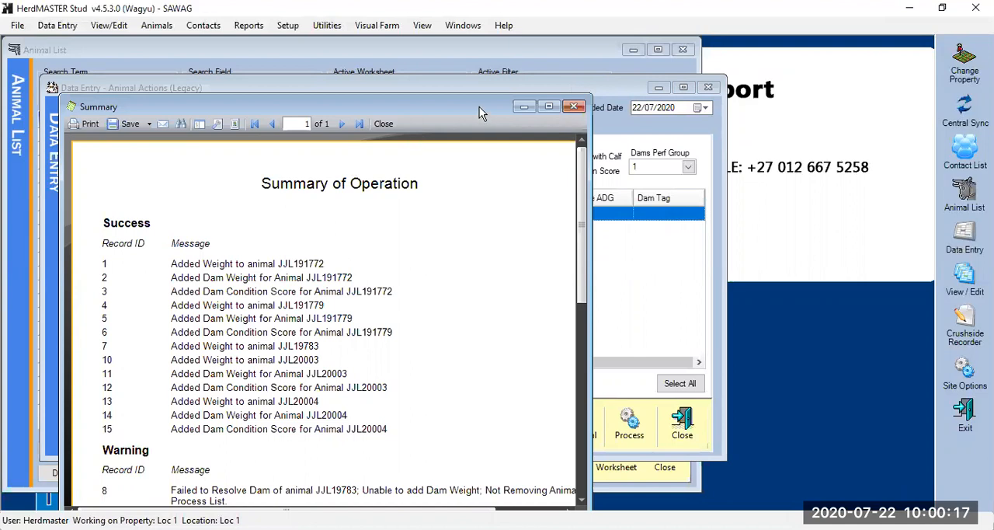
Read through the successes and warnings in the Summary of Operation, and close the summary
{"action": "left_click_drag", "start_coordinate": [485, 104], "coordinate": [503, 71]}
{"action": "scroll", "coordinate": [344, 370], "scroll_direction": "down", "scroll_amount": 4}
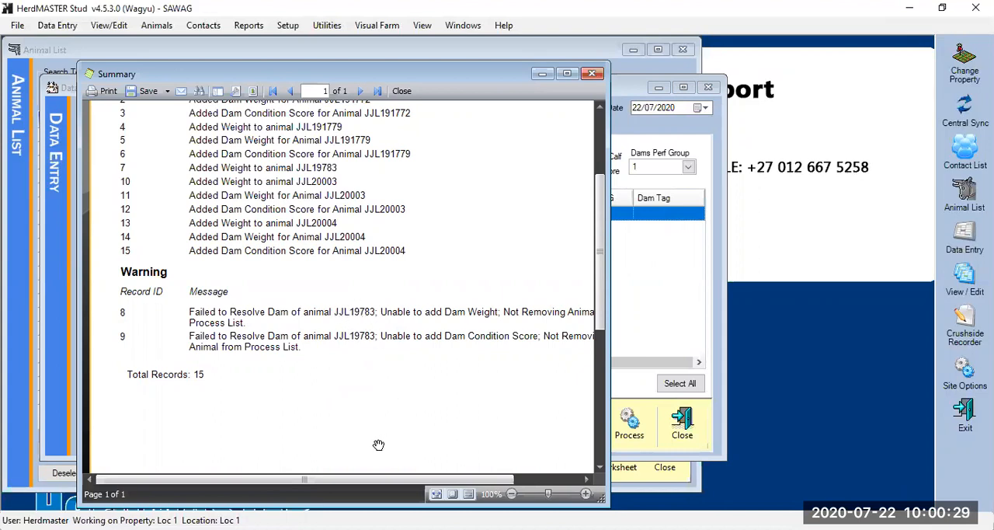
{"action": "left_click_drag", "start_coordinate": [402, 482], "coordinate": [393, 454]}
{"action": "left_click", "coordinate": [402, 91]}
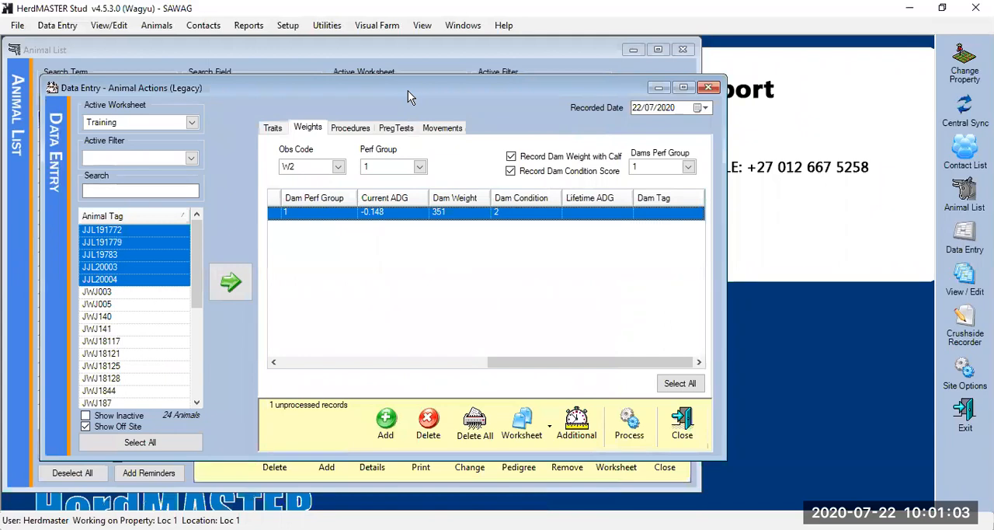
Review the weight history of the remaining unprocessed animal JJL19783, and close the history and the data entry window
{"action": "left_click_drag", "start_coordinate": [595, 365], "coordinate": [313, 380]}
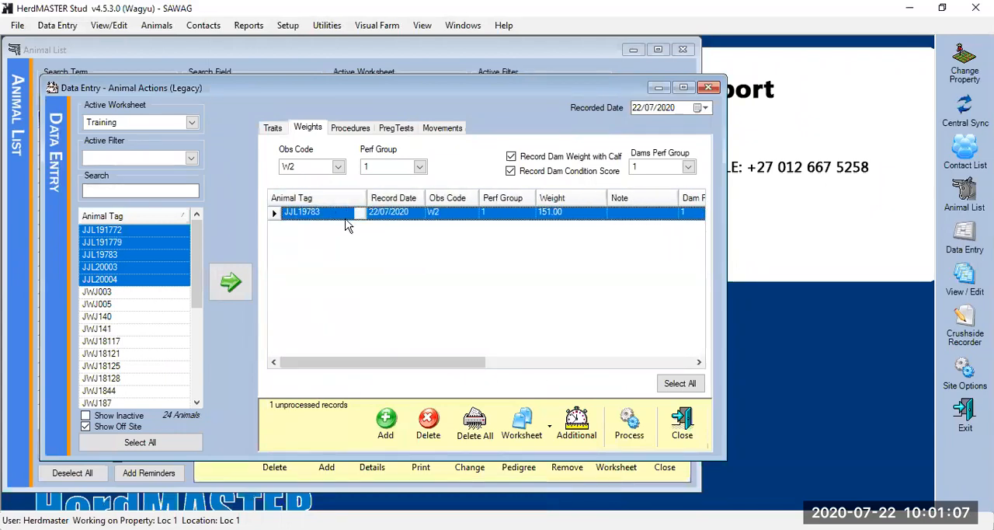
{"action": "double_click", "coordinate": [303, 214]}
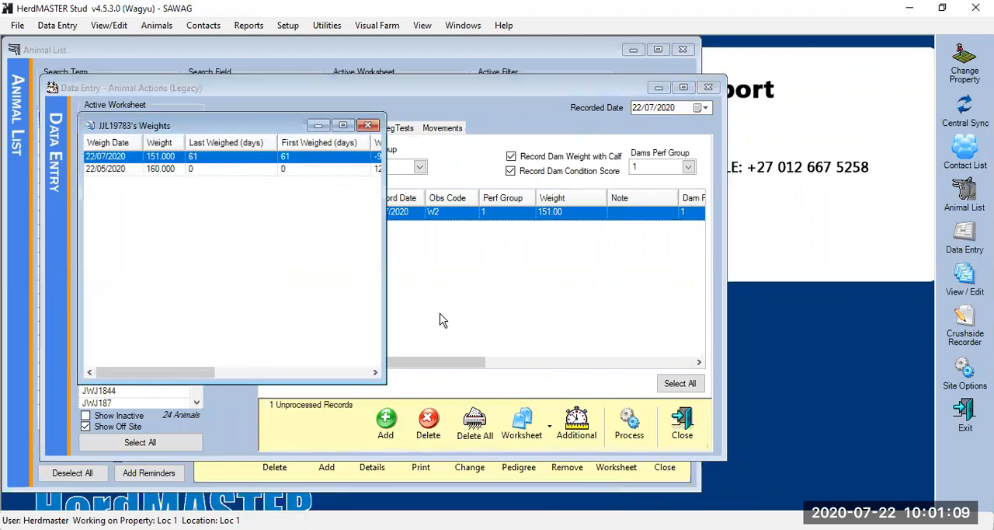
{"action": "left_click", "coordinate": [369, 125]}
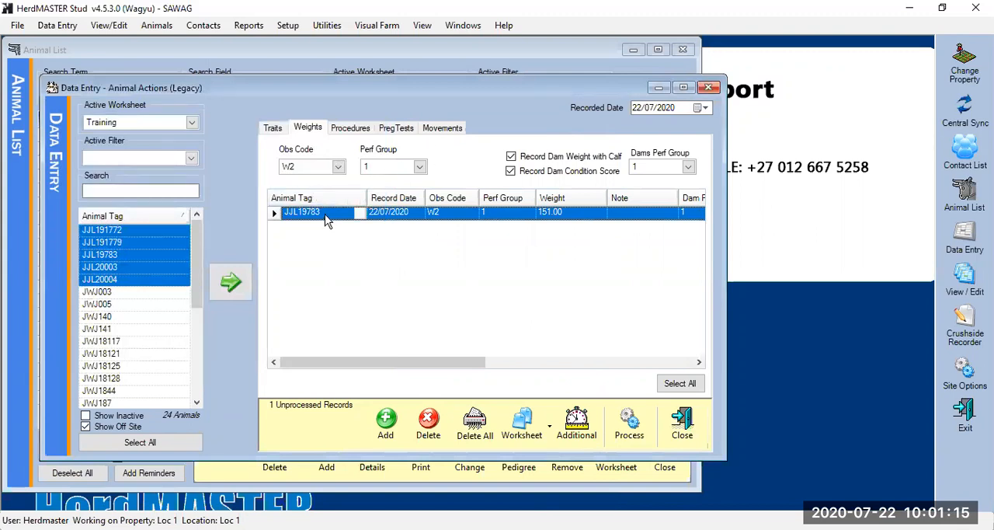
{"action": "left_click", "coordinate": [711, 90]}
Find animal JJL19783 in the refreshed animal list using "jjl19", review the weight overview in its details, and close them
{"action": "left_click", "coordinate": [659, 90]}
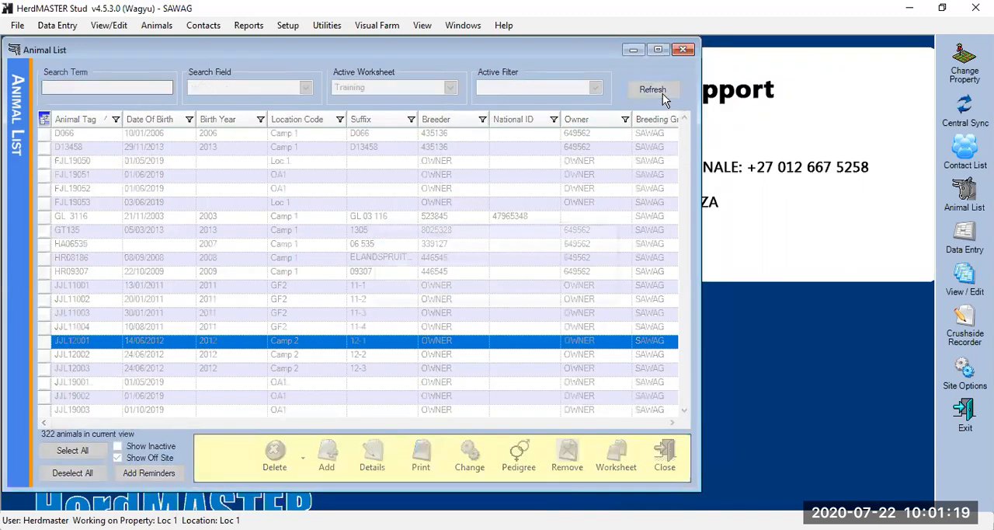
{"action": "type", "text": "jjl19"}
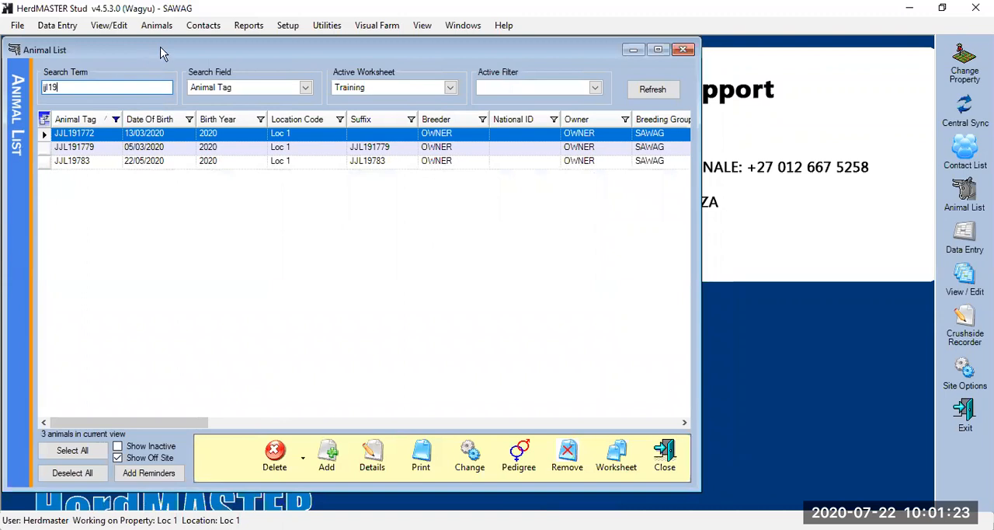
{"action": "left_click", "coordinate": [101, 161]}
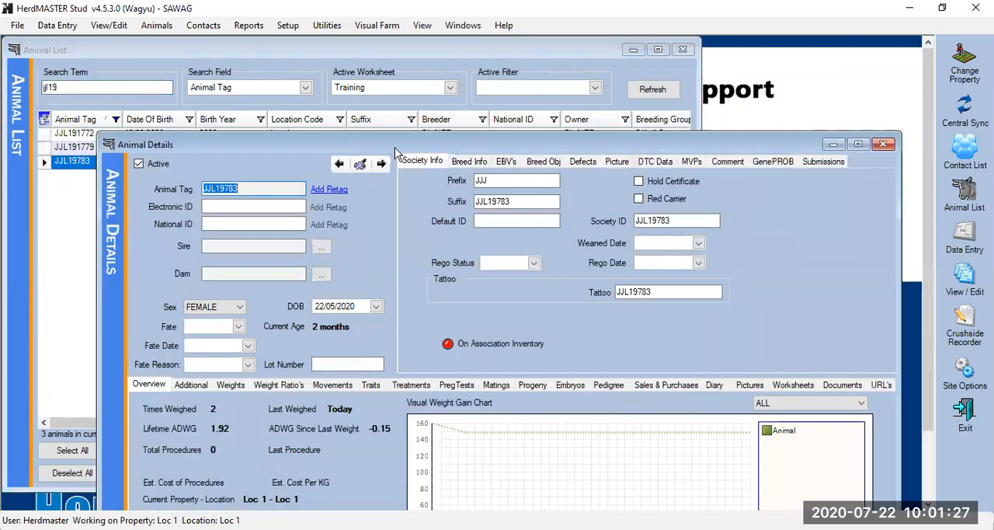
{"action": "left_click_drag", "start_coordinate": [394, 146], "coordinate": [392, 41]}
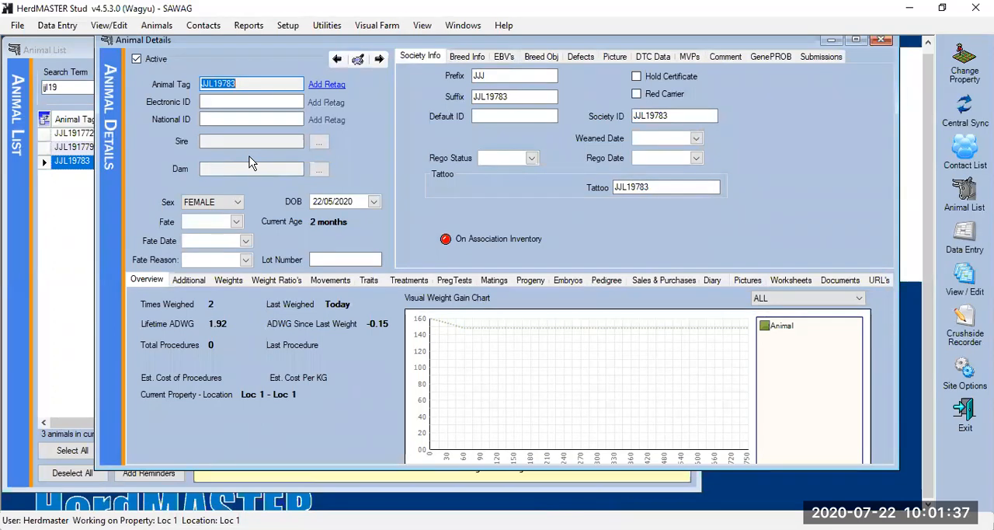
{"action": "left_click", "coordinate": [883, 43]}
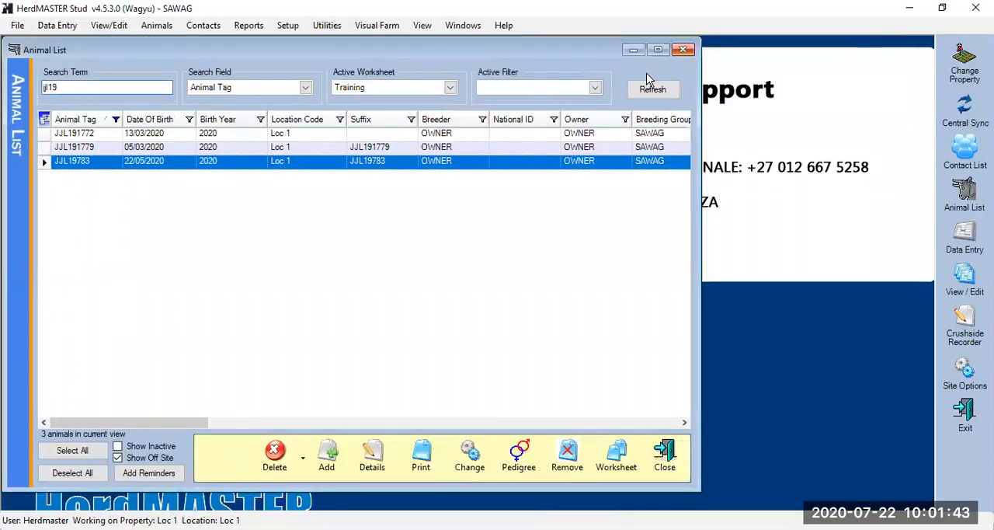
{"action": "left_click", "coordinate": [653, 91]}
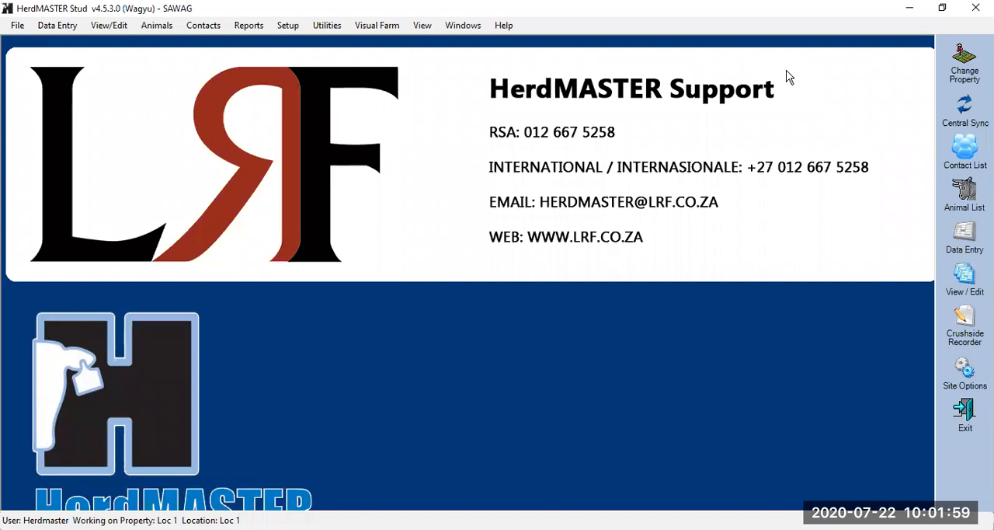
Start a BREEDPLAN Weights and Traits extract, with the observation code range from W2 to W2
{"action": "key", "text": "alt+r"}
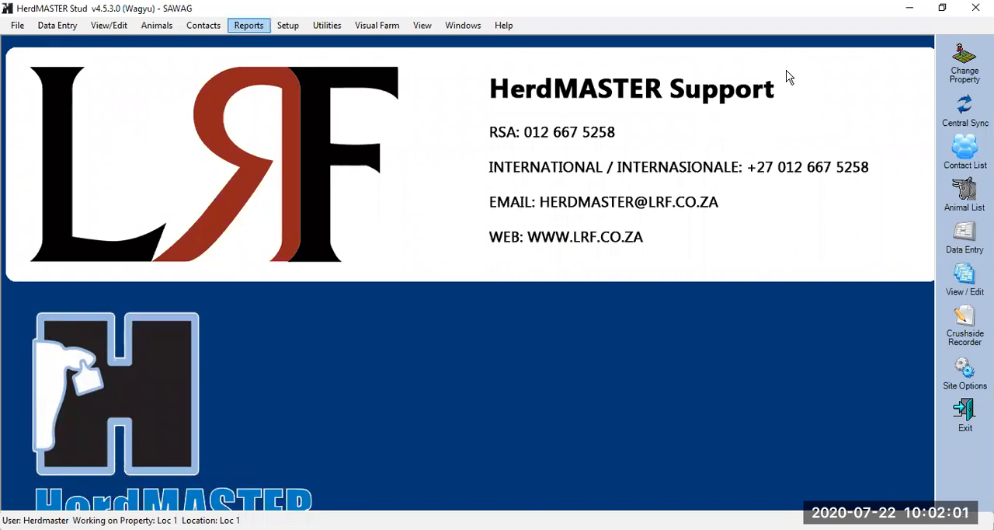
{"action": "key", "text": "Down"}
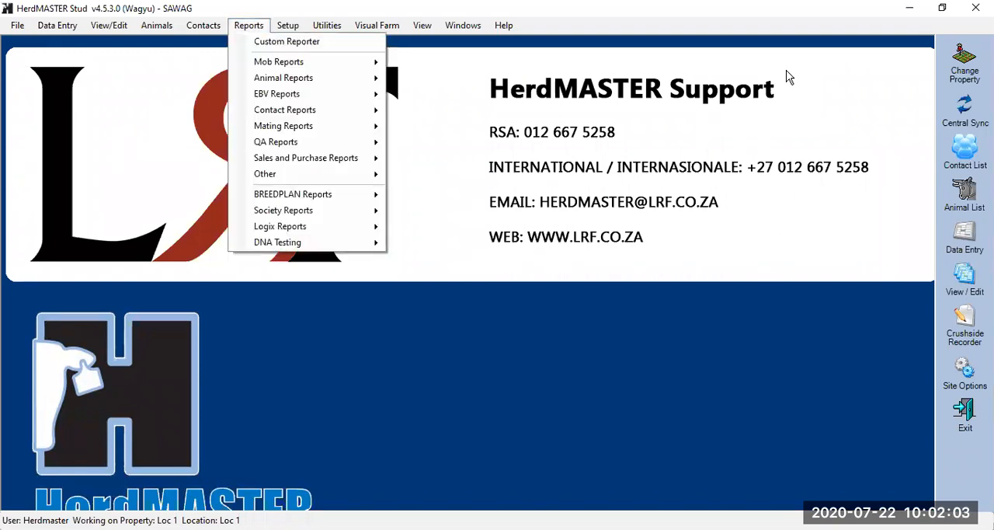
{"action": "mouse_move", "coordinate": [306, 201]}
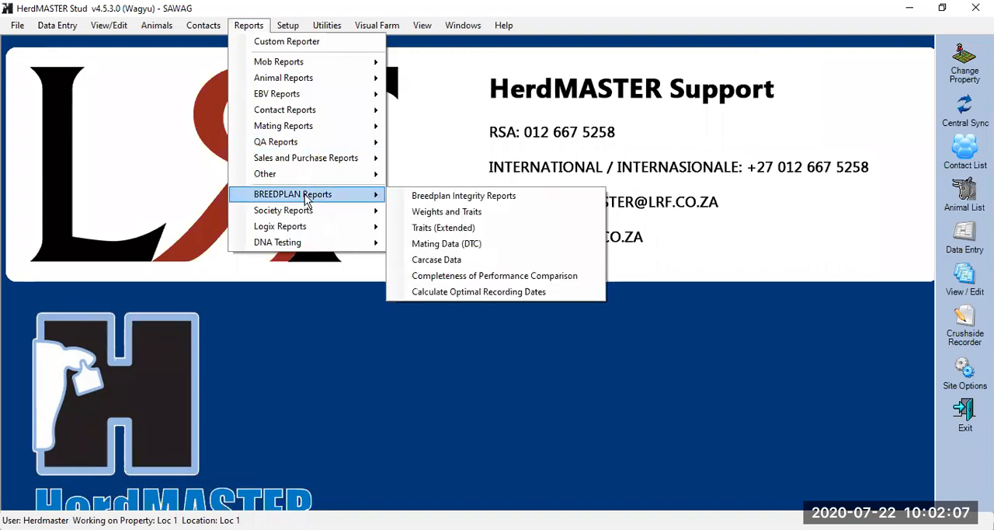
{"action": "left_click", "coordinate": [497, 210]}
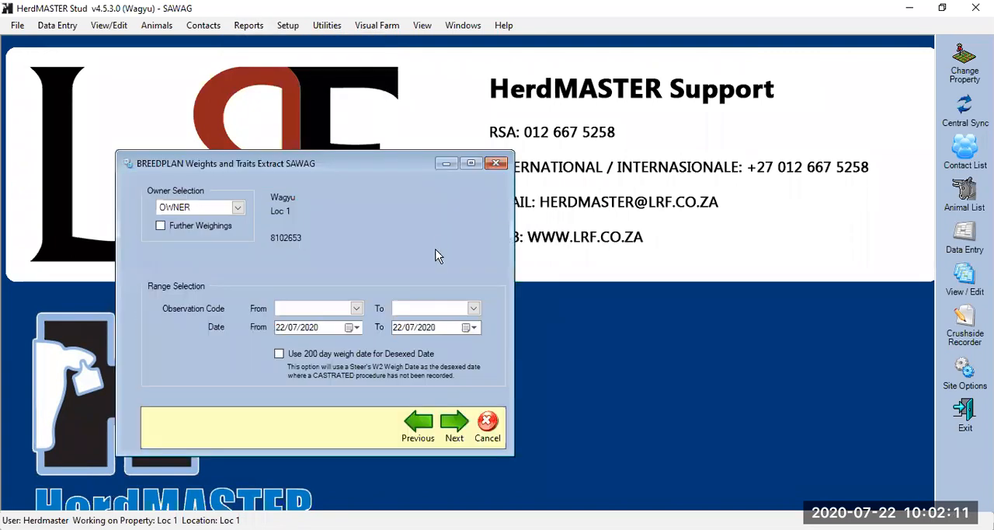
{"action": "left_click", "coordinate": [355, 309]}
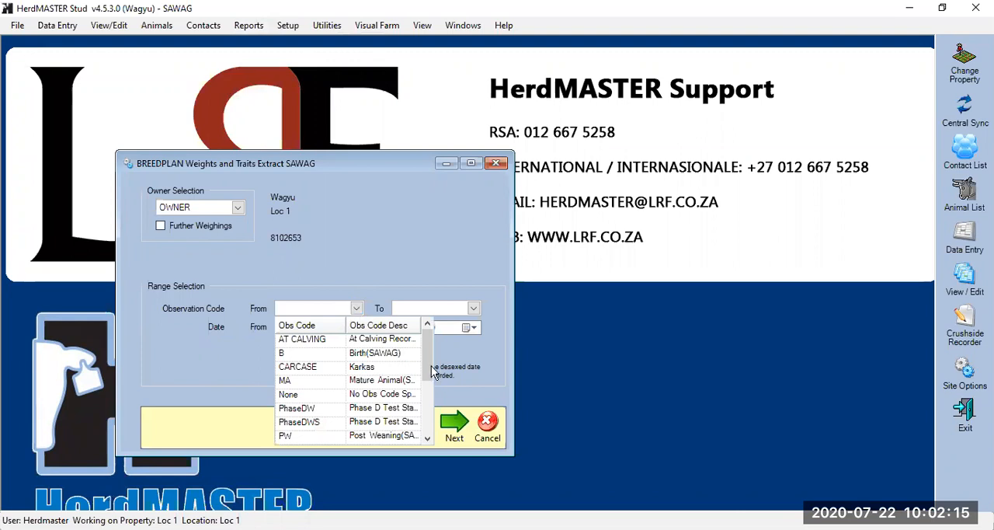
{"action": "left_click_drag", "start_coordinate": [432, 366], "coordinate": [425, 415]}
{"action": "left_click", "coordinate": [311, 407]}
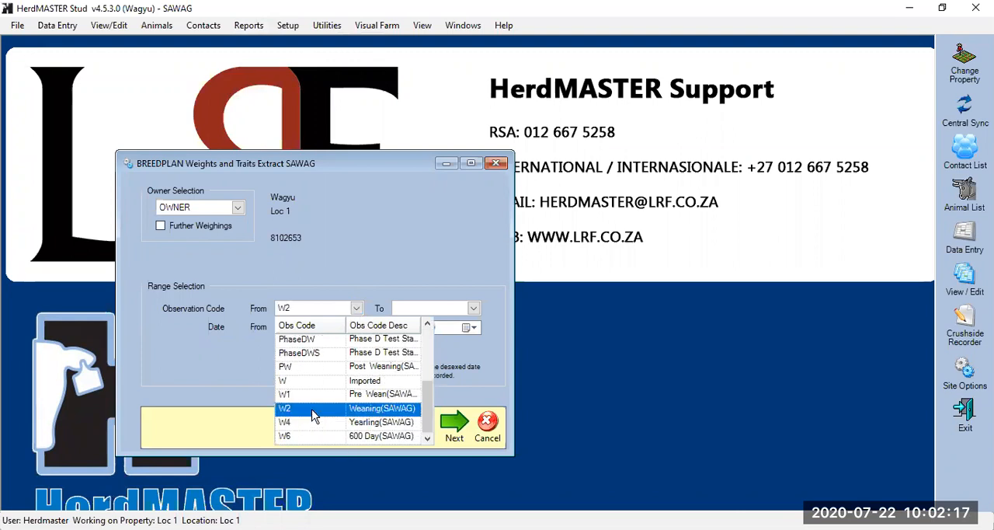
{"action": "left_click", "coordinate": [473, 308]}
{"action": "left_click_drag", "start_coordinate": [549, 359], "coordinate": [547, 423]}
{"action": "left_click", "coordinate": [409, 407]}
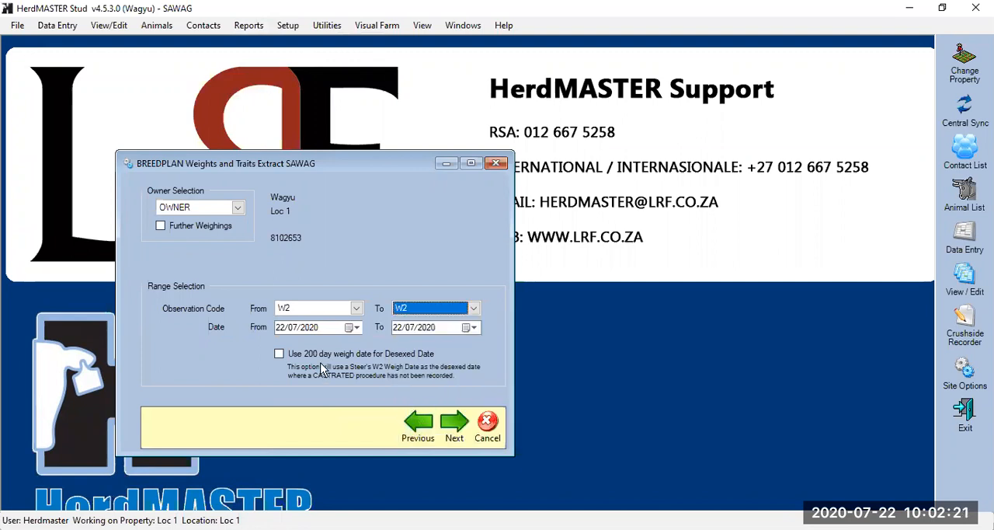
Set the extract's from date to 01/07/2020, and proceed to animal selection without choosing any measurement options or traits
{"action": "left_click", "coordinate": [281, 328]}
{"action": "type", "text": "1"}
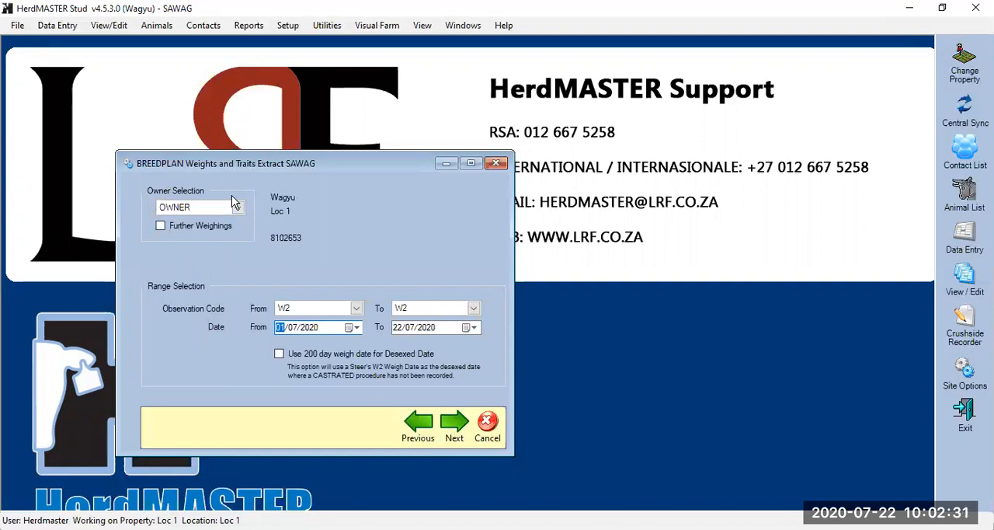
{"action": "left_click", "coordinate": [446, 437]}
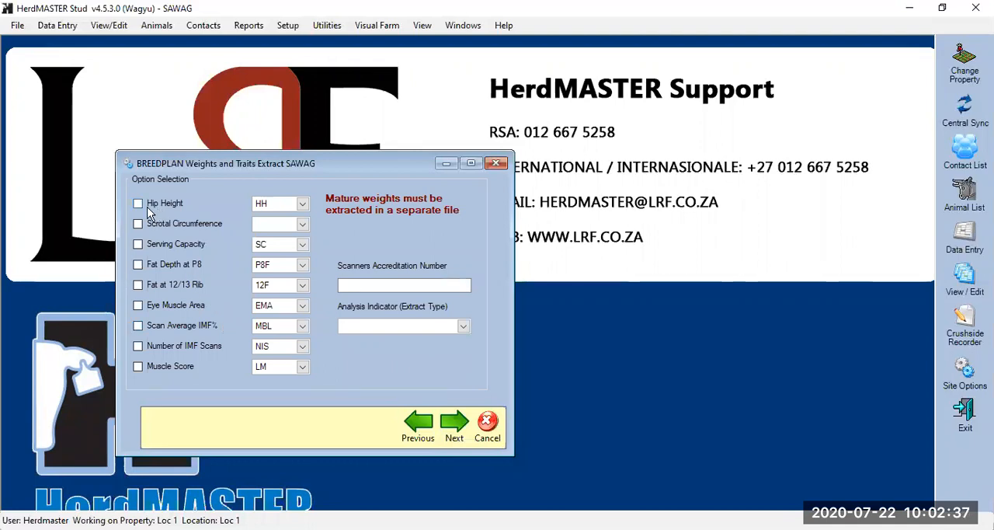
{"action": "left_click", "coordinate": [455, 437]}
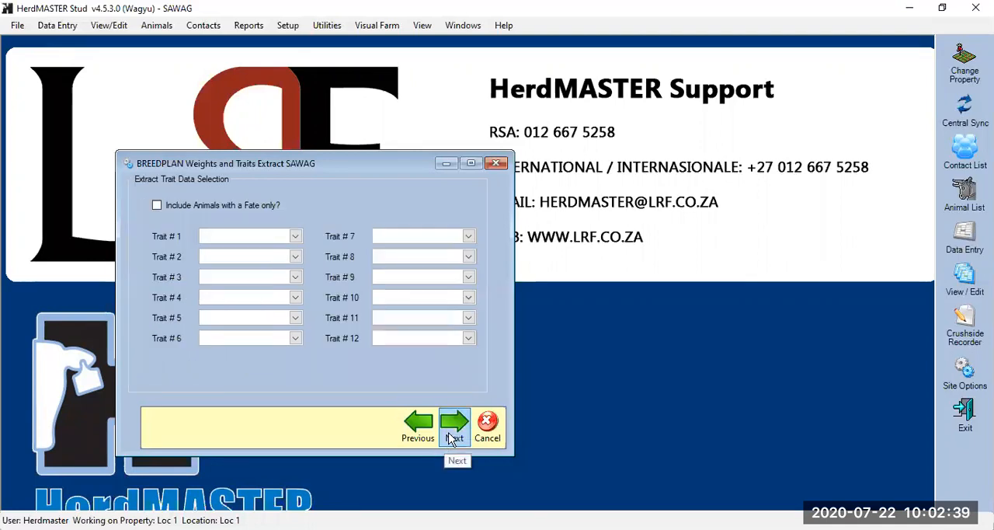
{"action": "left_click", "coordinate": [455, 436]}
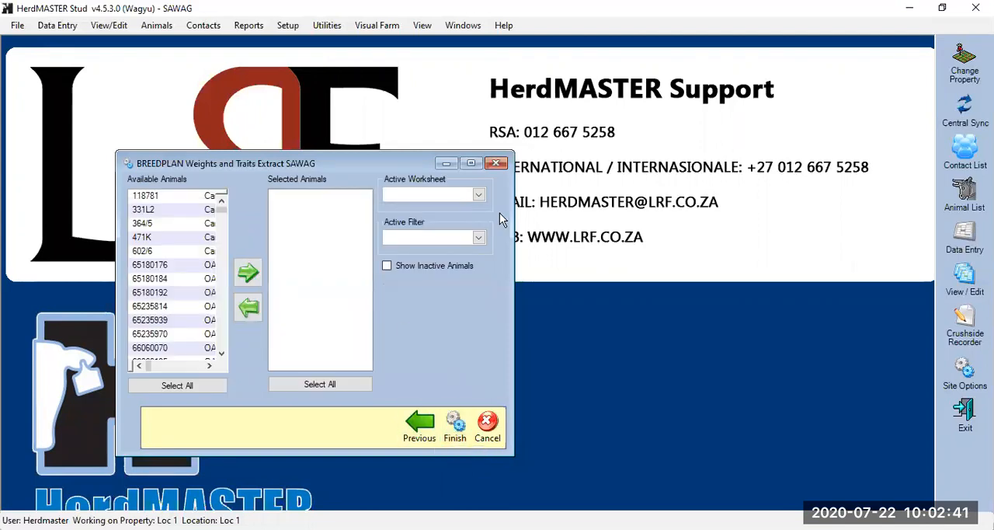
Limit the available animals to the Training worksheet, and add JJL191772, JJL191779, JJL19783, JJL20003 and JJL20004 to the selection
{"action": "left_click", "coordinate": [479, 195]}
{"action": "scroll", "coordinate": [536, 259], "scroll_direction": "down", "scroll_amount": 2}
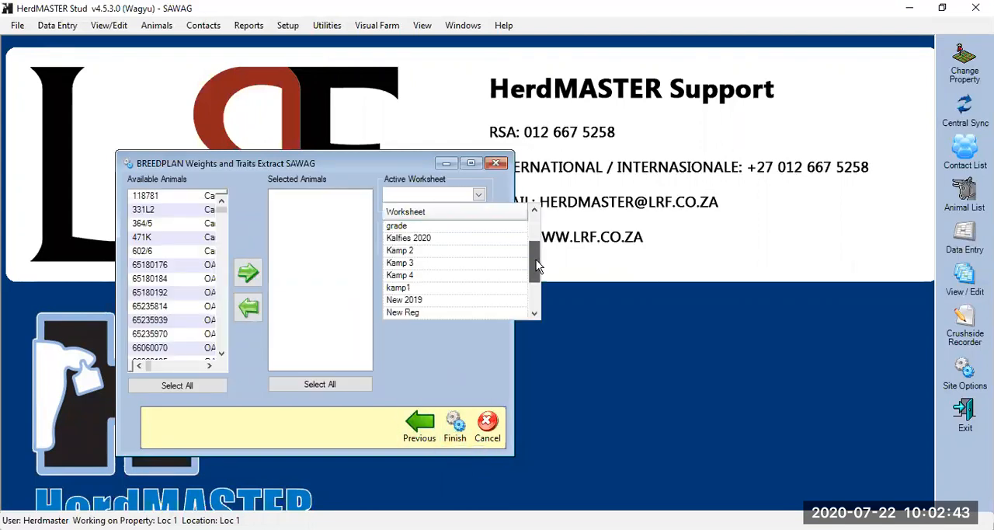
{"action": "left_click", "coordinate": [449, 290]}
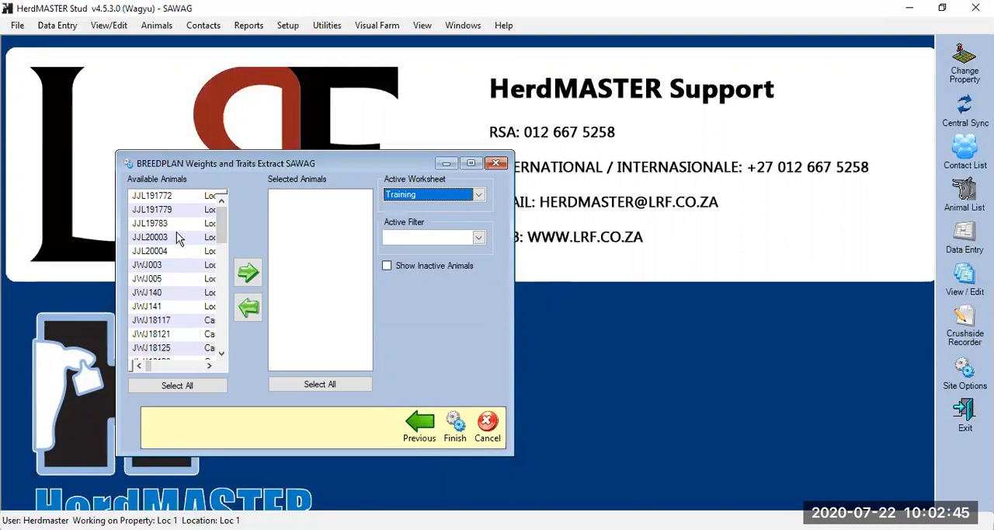
{"action": "left_click_drag", "start_coordinate": [168, 201], "coordinate": [190, 253]}
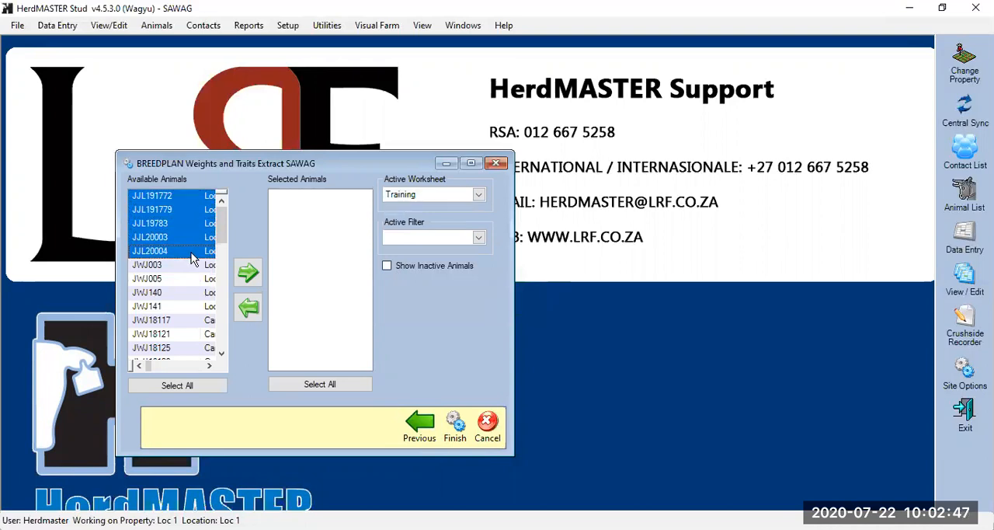
{"action": "left_click", "coordinate": [248, 272]}
Finish the extract, read and close its Summary of Operation, and maximise the BREEDPLAN Performance report
{"action": "left_click", "coordinate": [455, 438]}
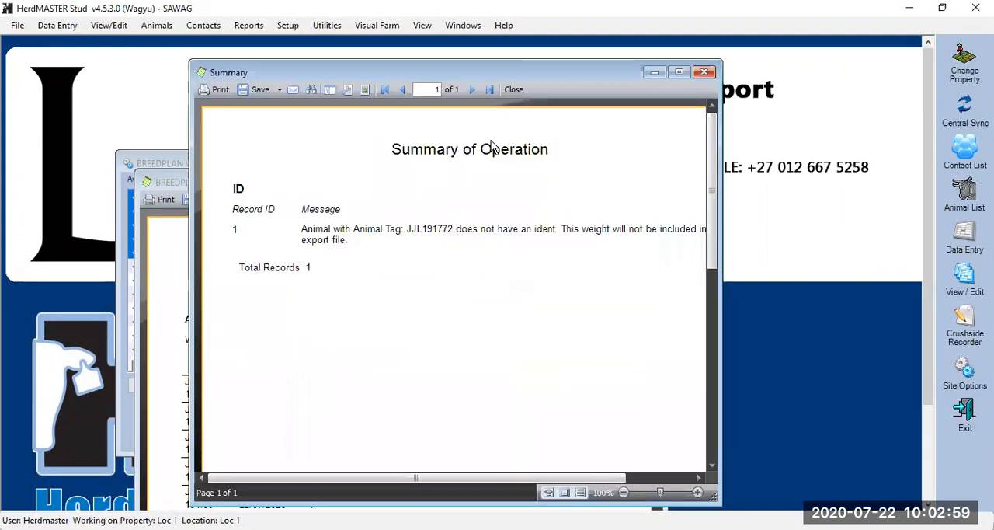
{"action": "left_click", "coordinate": [707, 74]}
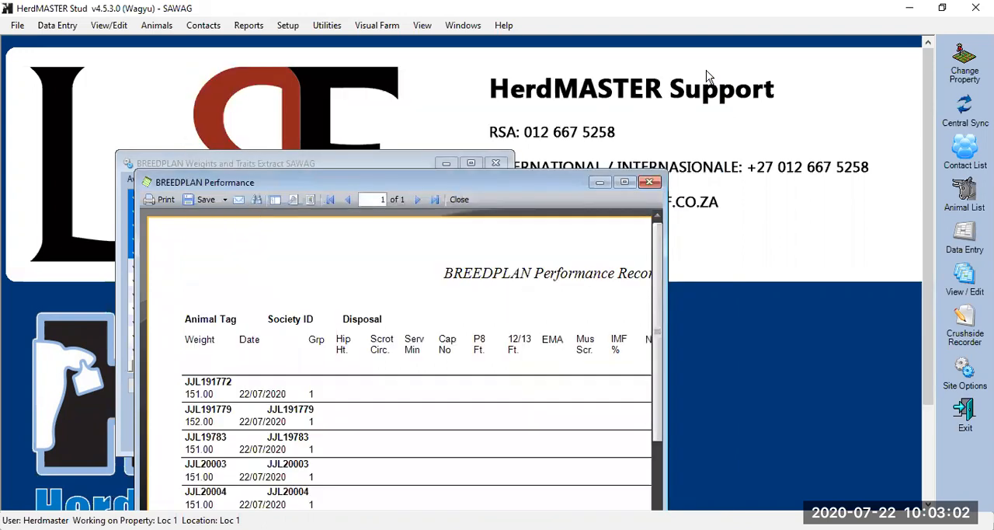
{"action": "left_click", "coordinate": [624, 182]}
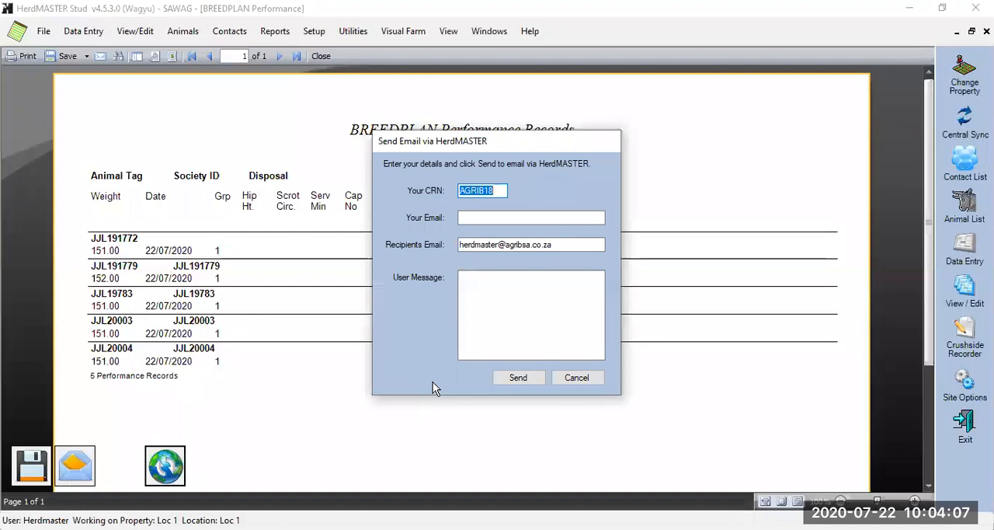
Check the recipient's email field in the report's email dialog, cancel the message unsent, and close the report and the extract
{"action": "left_click_drag", "start_coordinate": [568, 245], "coordinate": [423, 257]}
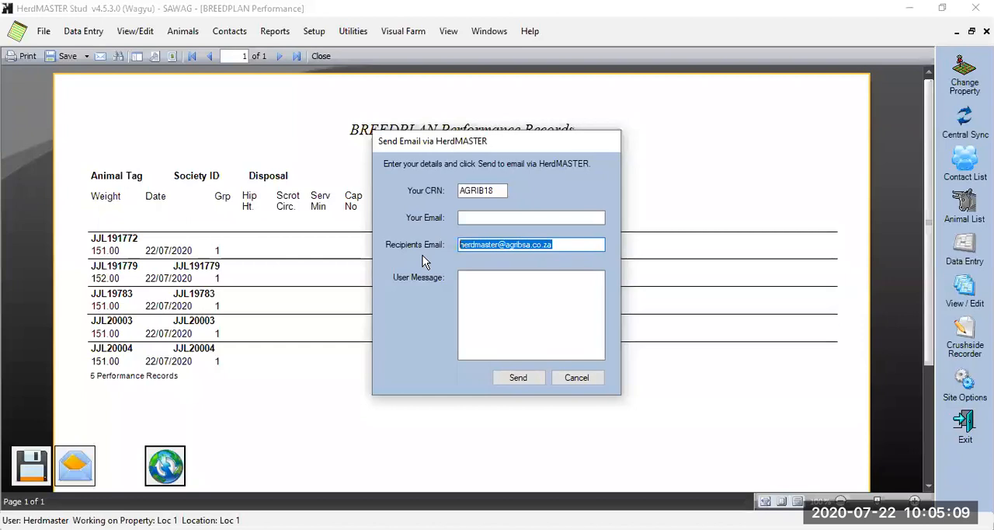
{"action": "left_click", "coordinate": [580, 378]}
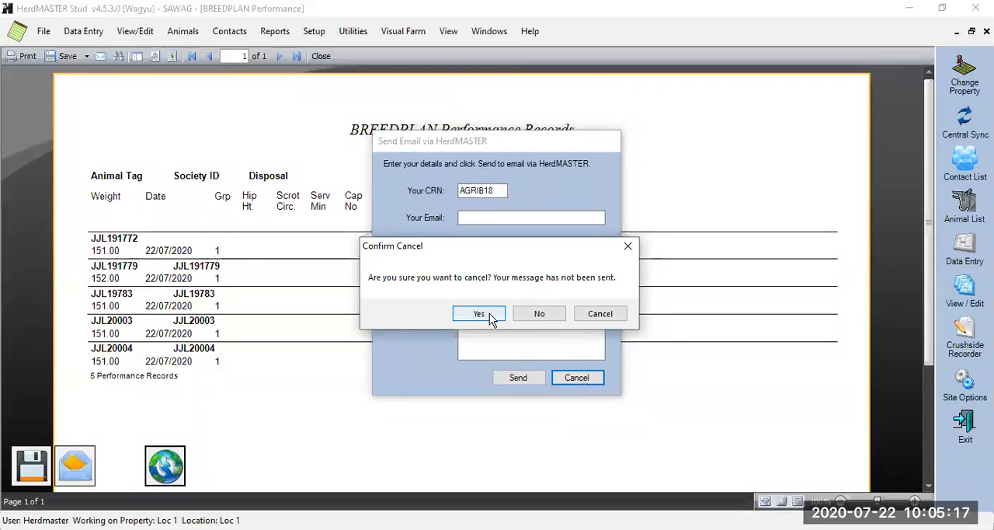
{"action": "left_click", "coordinate": [491, 319]}
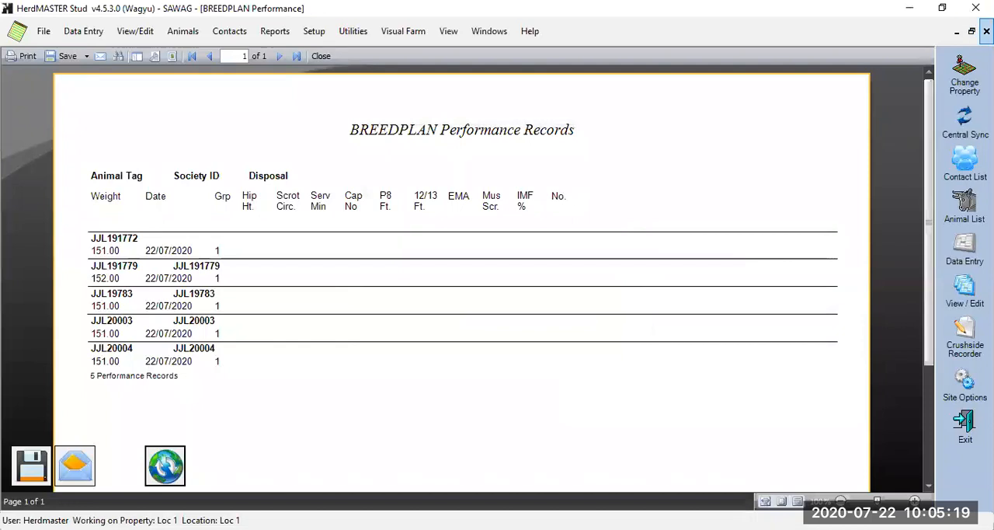
{"action": "left_click", "coordinate": [986, 31]}
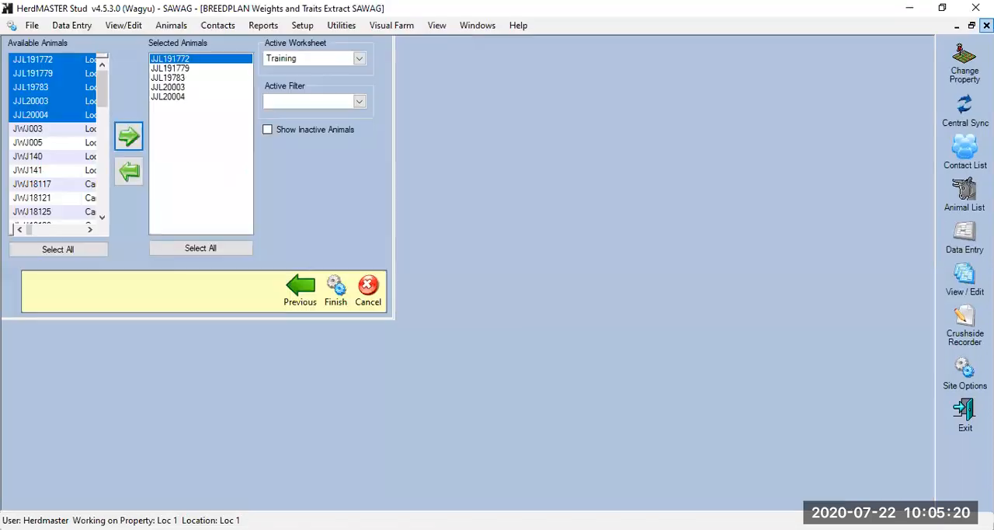
{"action": "left_click", "coordinate": [366, 288]}
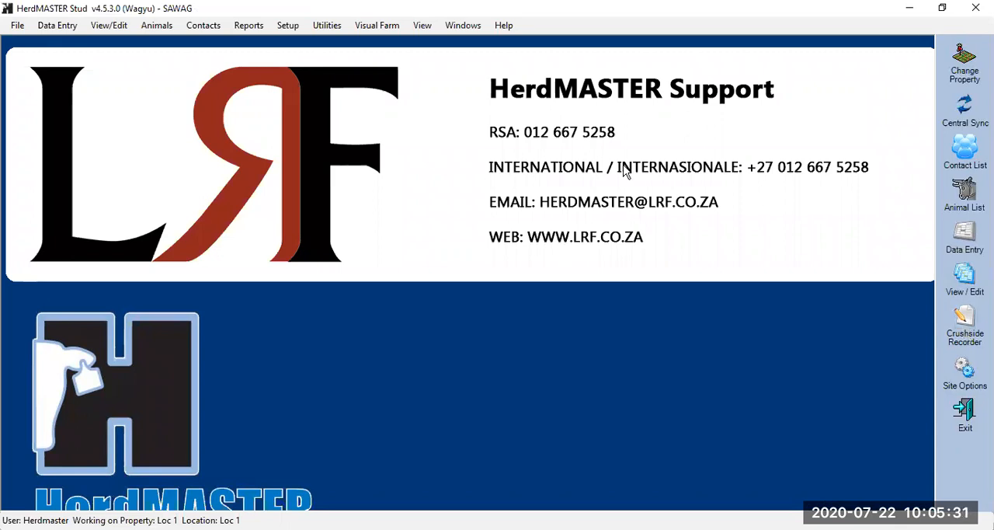
Open data entry for traits and remove all animals from the traits entry table
{"action": "left_click", "coordinate": [66, 26]}
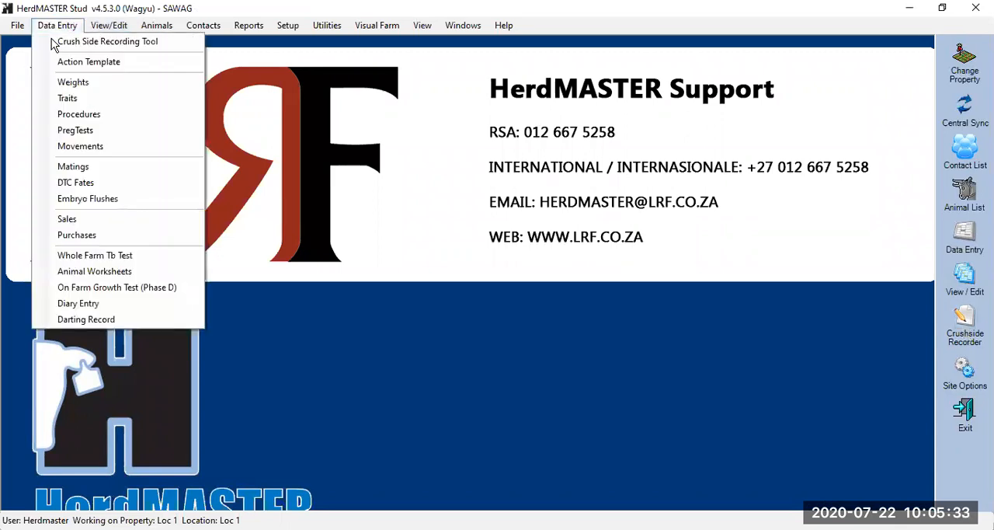
{"action": "left_click", "coordinate": [83, 102]}
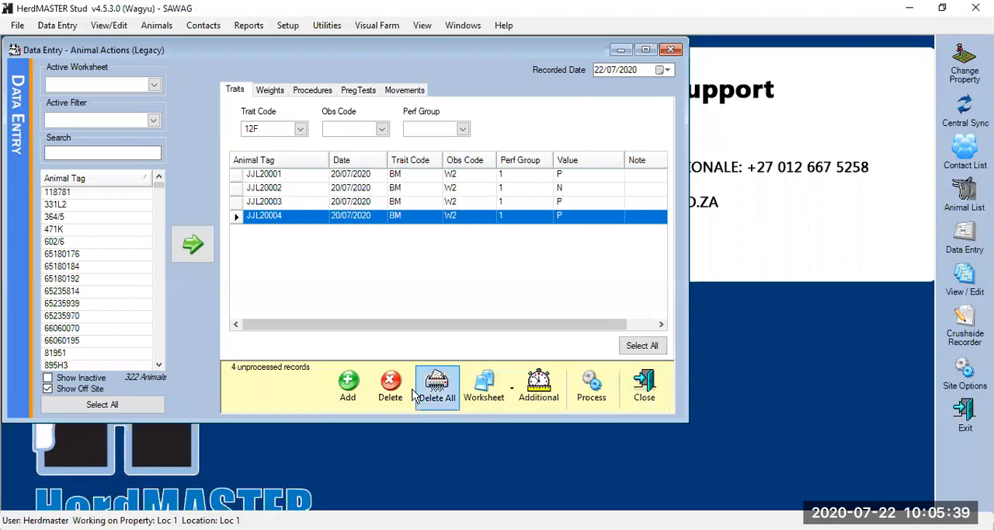
{"action": "left_click", "coordinate": [437, 396]}
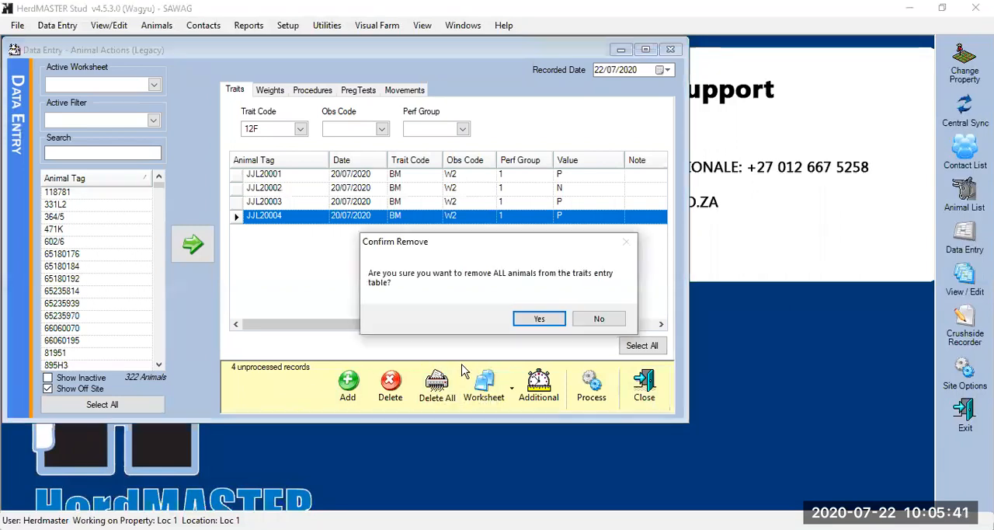
{"action": "left_click", "coordinate": [538, 321]}
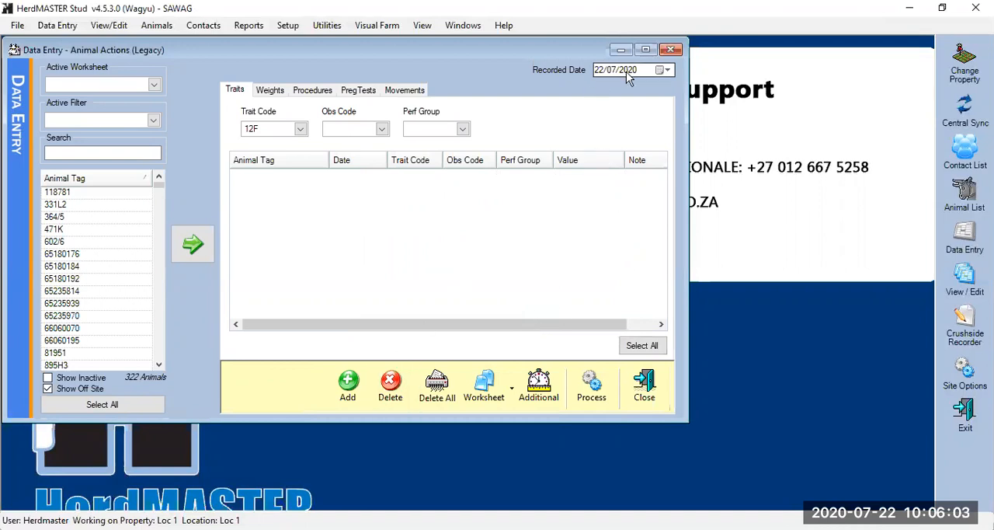
Set the trait entry defaults to trait code HH, observation code W2 and performance group 1 (Natural)
{"action": "left_click", "coordinate": [300, 129]}
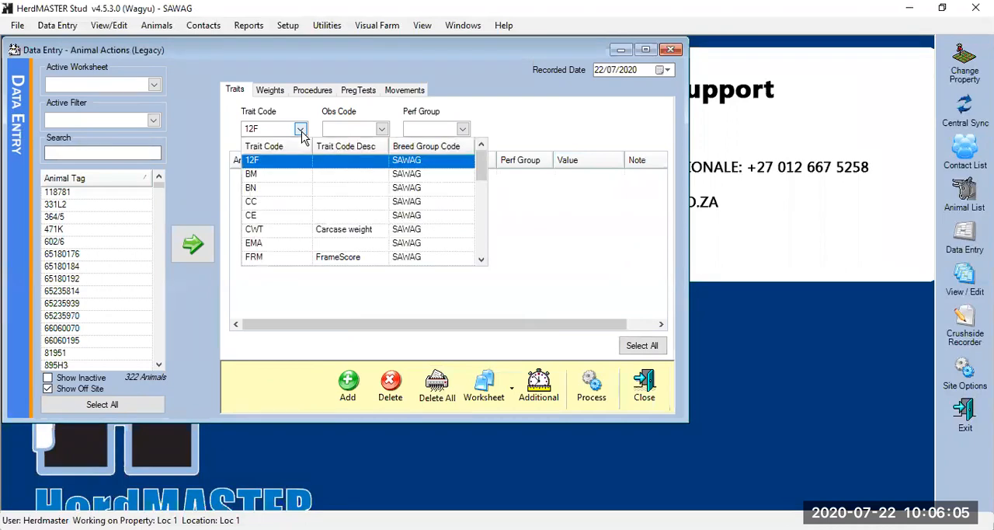
{"action": "left_click", "coordinate": [482, 261]}
{"action": "left_click", "coordinate": [482, 260]}
{"action": "left_click", "coordinate": [482, 260]}
{"action": "left_click", "coordinate": [481, 261]}
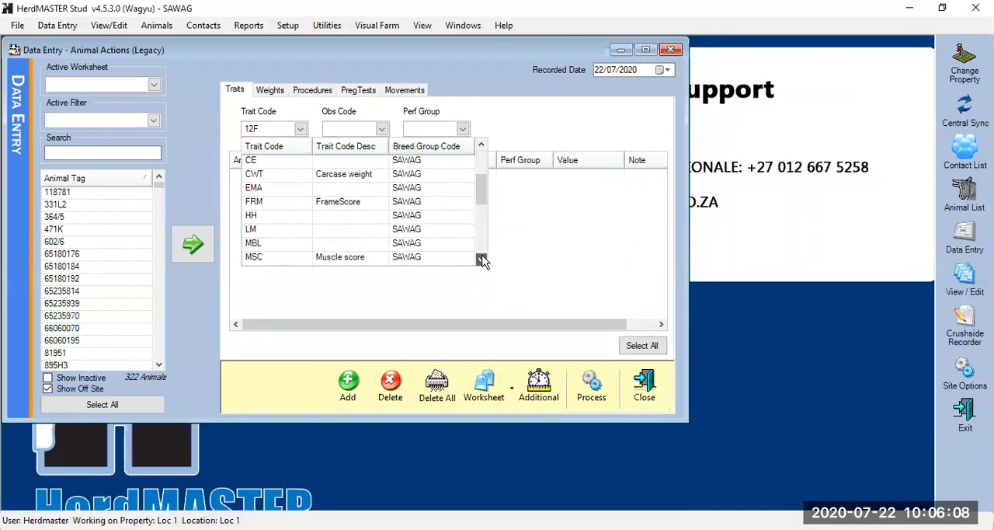
{"action": "left_click", "coordinate": [280, 215]}
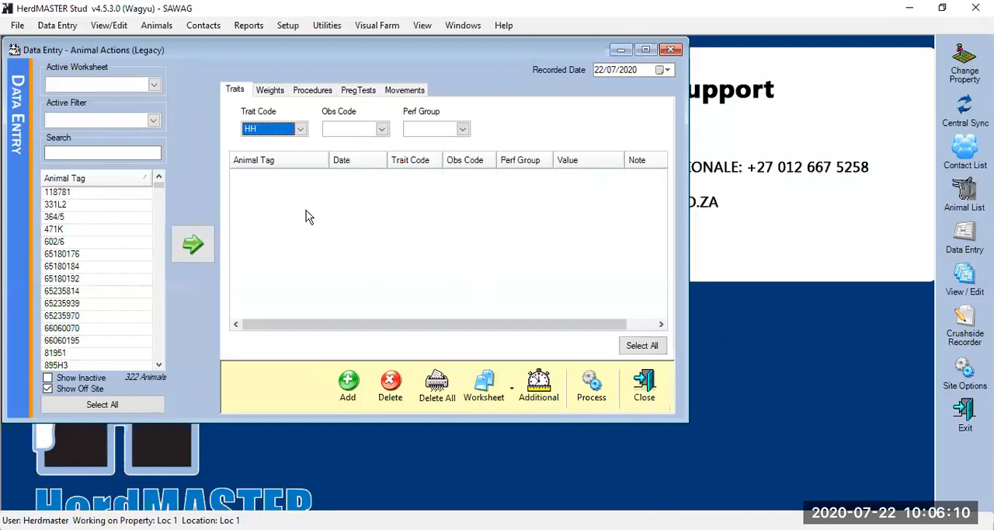
{"action": "left_click", "coordinate": [381, 130]}
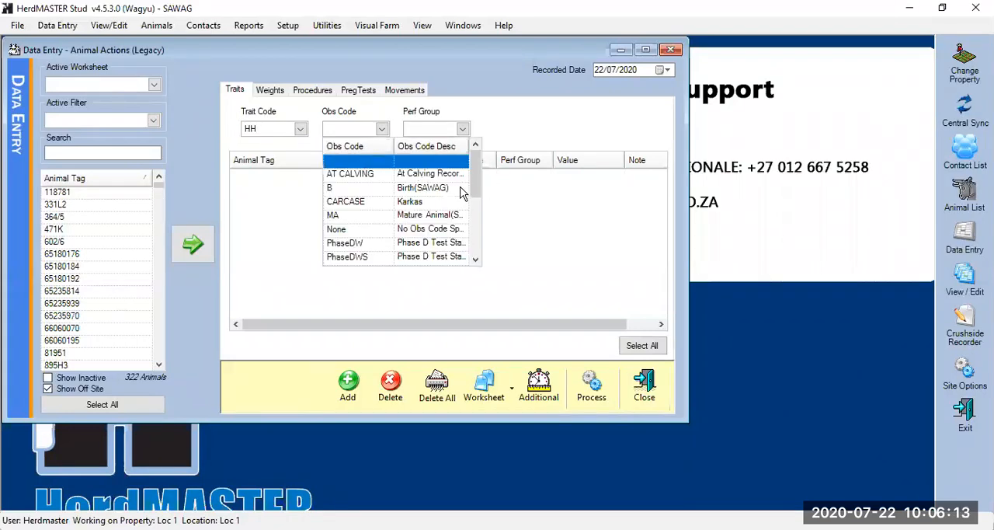
{"action": "left_click_drag", "start_coordinate": [470, 191], "coordinate": [475, 237]}
{"action": "left_click", "coordinate": [349, 243]}
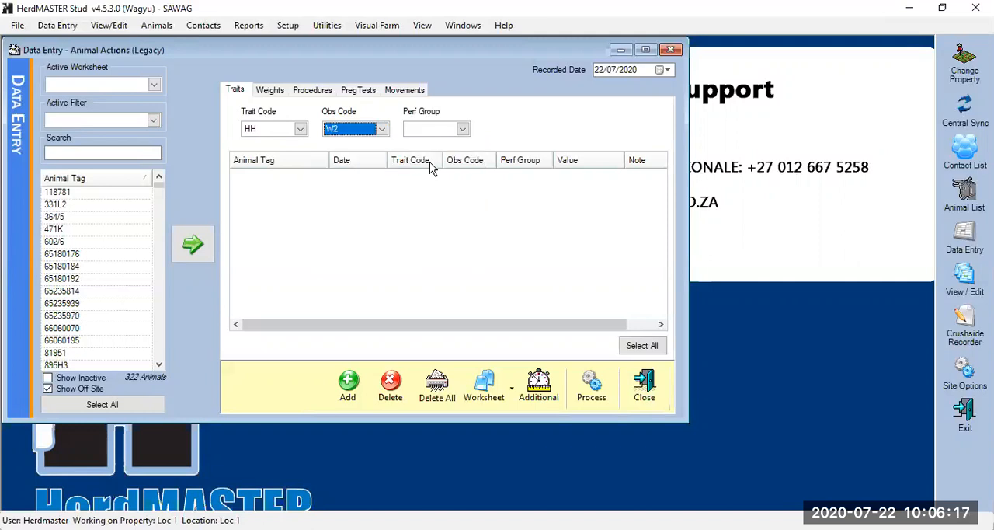
{"action": "left_click", "coordinate": [462, 130]}
{"action": "left_click", "coordinate": [420, 202]}
{"action": "left_click", "coordinate": [460, 132]}
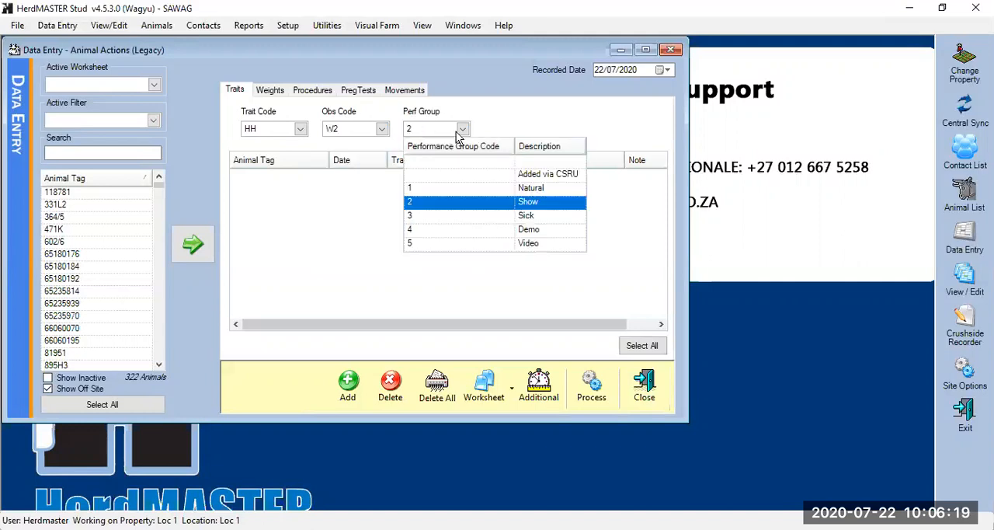
{"action": "left_click", "coordinate": [425, 189]}
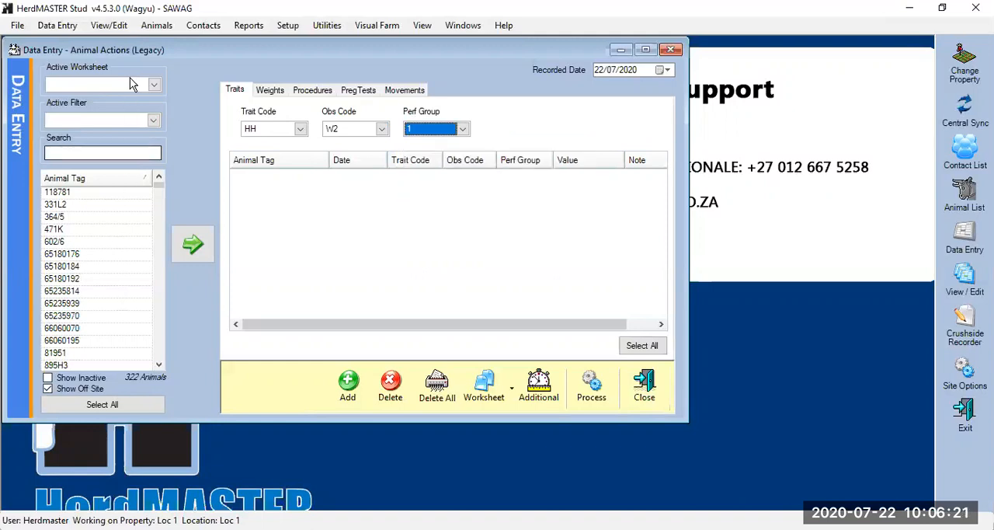
Limit the available animals to the Training worksheet, and add JJL191772, JJL191779 and JJL19783 to the traits table
{"action": "left_click", "coordinate": [153, 84]}
{"action": "left_click_drag", "start_coordinate": [198, 141], "coordinate": [198, 205]}
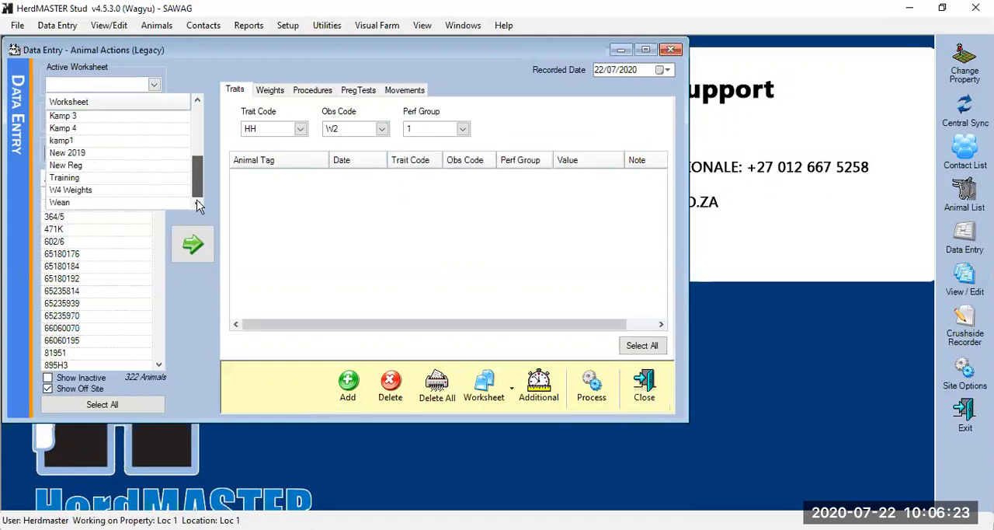
{"action": "left_click", "coordinate": [107, 179]}
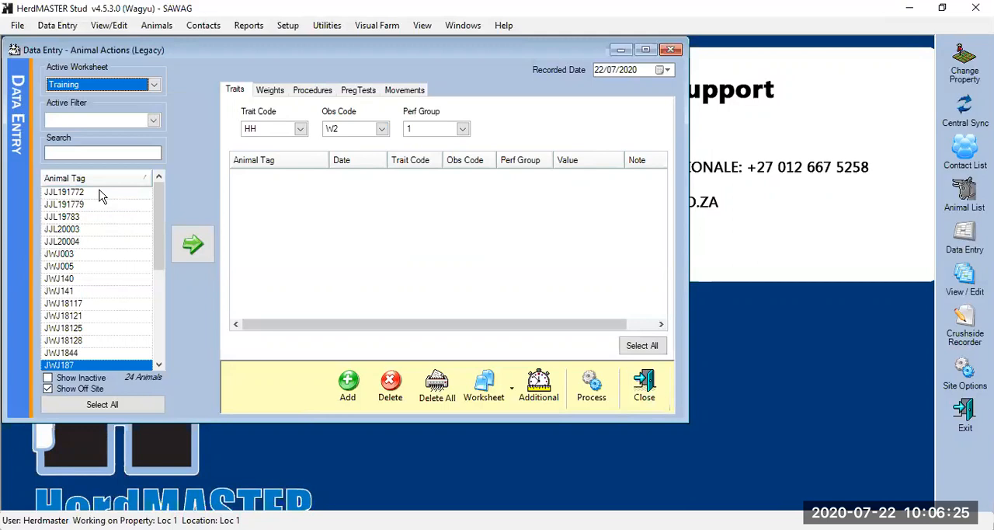
{"action": "left_click_drag", "start_coordinate": [101, 196], "coordinate": [104, 220]}
{"action": "left_click", "coordinate": [192, 243]}
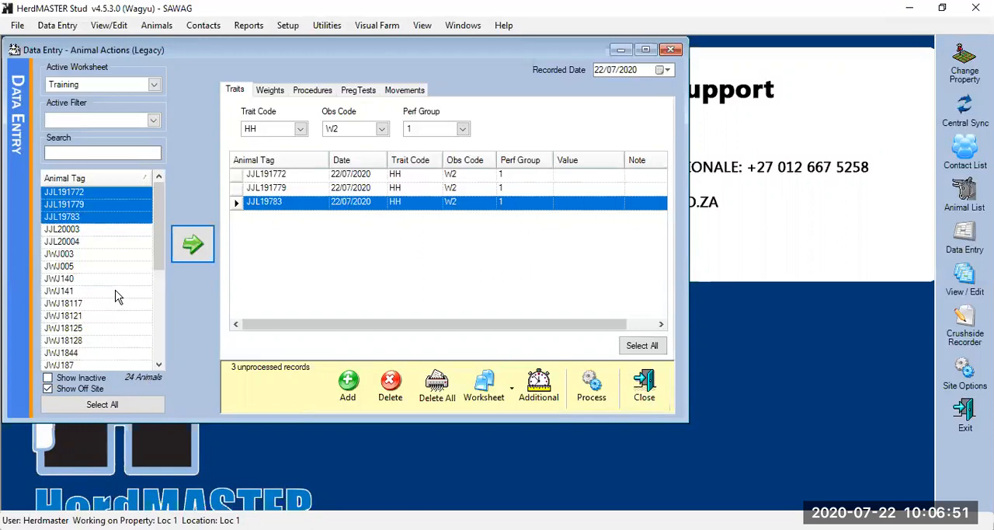
{"action": "left_click", "coordinate": [605, 176]}
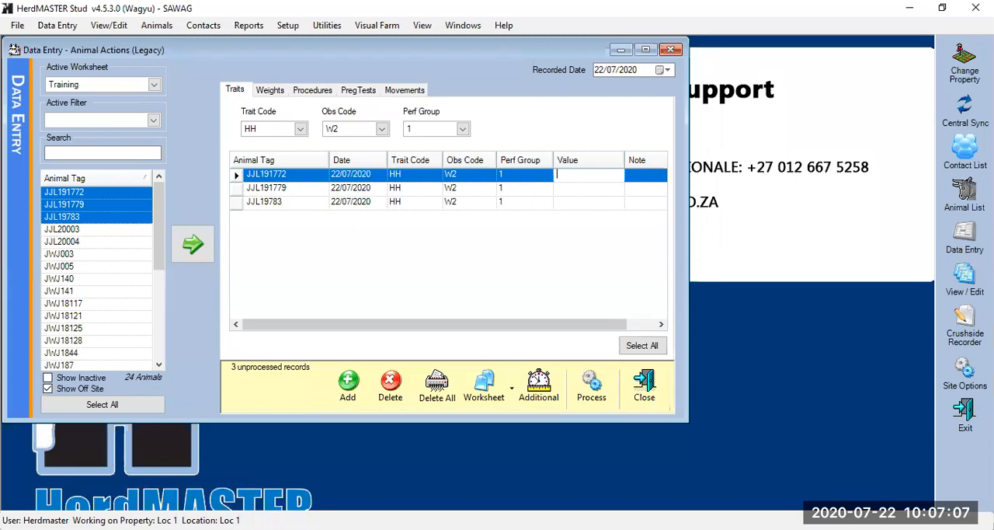
{"action": "type", "text": "50"}
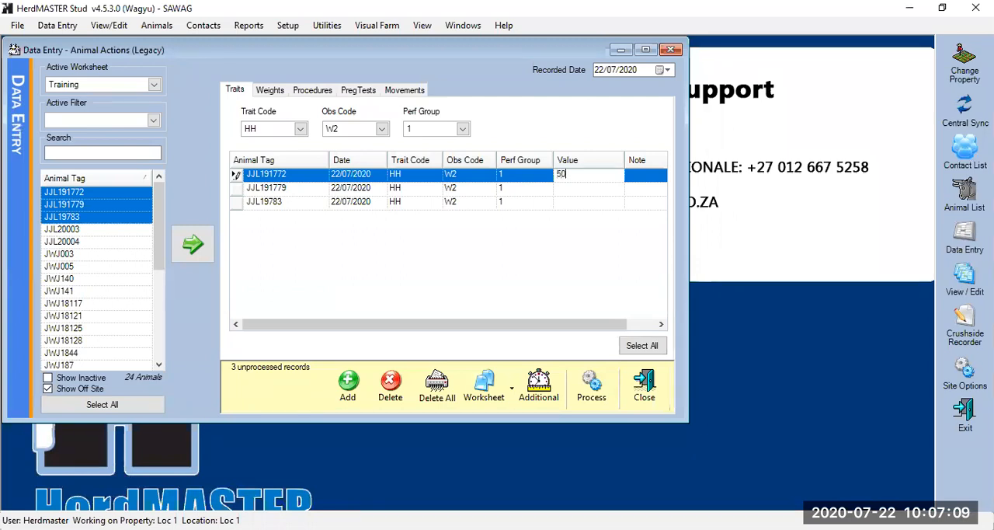
{"action": "left_click", "coordinate": [587, 188]}
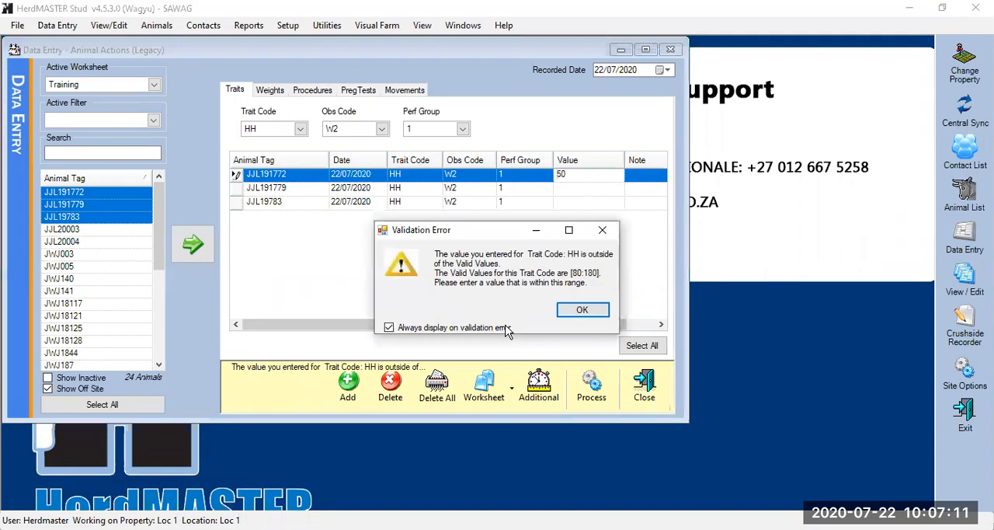
{"action": "left_click", "coordinate": [582, 310]}
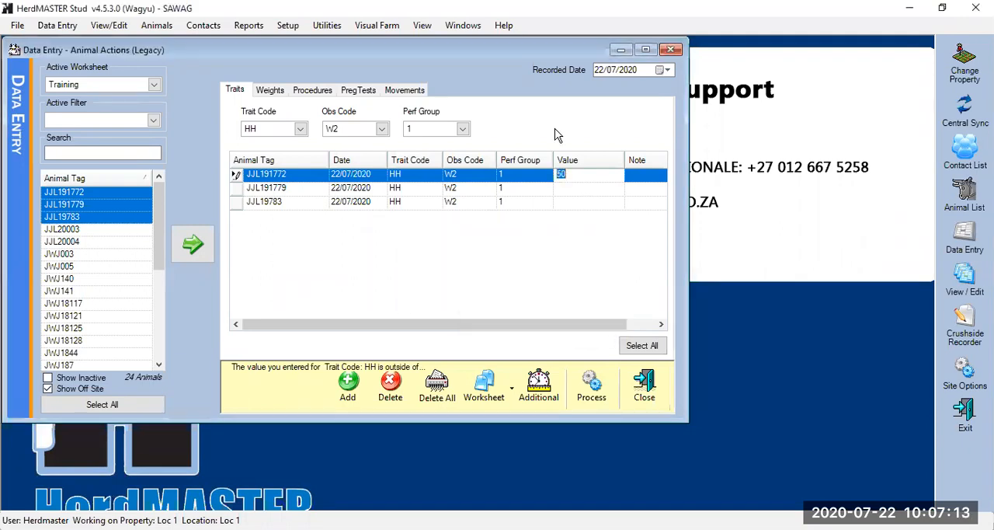
Enter HH values of 80 for JJL191772, 100 for JJL191779 and 110 for JJL19783
{"action": "type", "text": "80"}
{"action": "left_click", "coordinate": [603, 184]}
{"action": "type", "text": "10"}
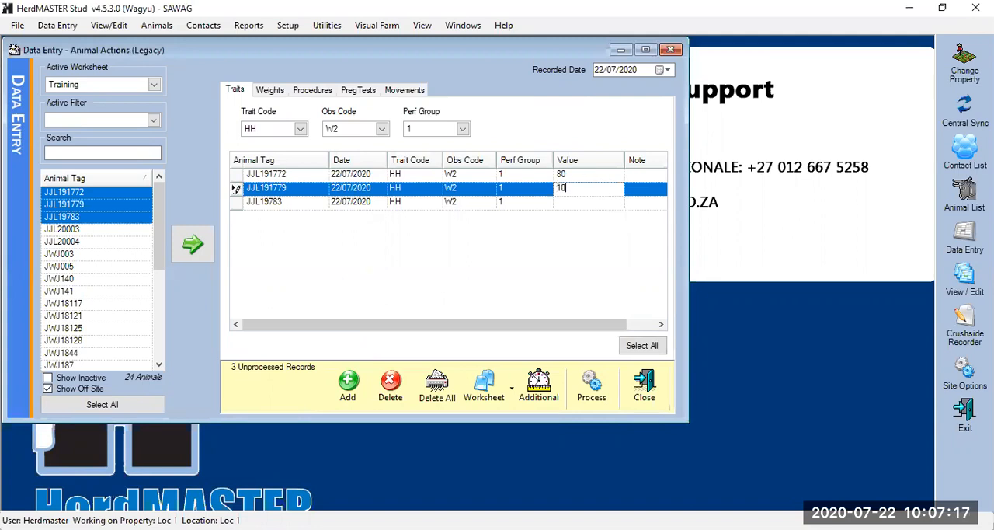
{"action": "type", "text": "0"}
{"action": "left_click", "coordinate": [575, 206]}
{"action": "type", "text": "110"}
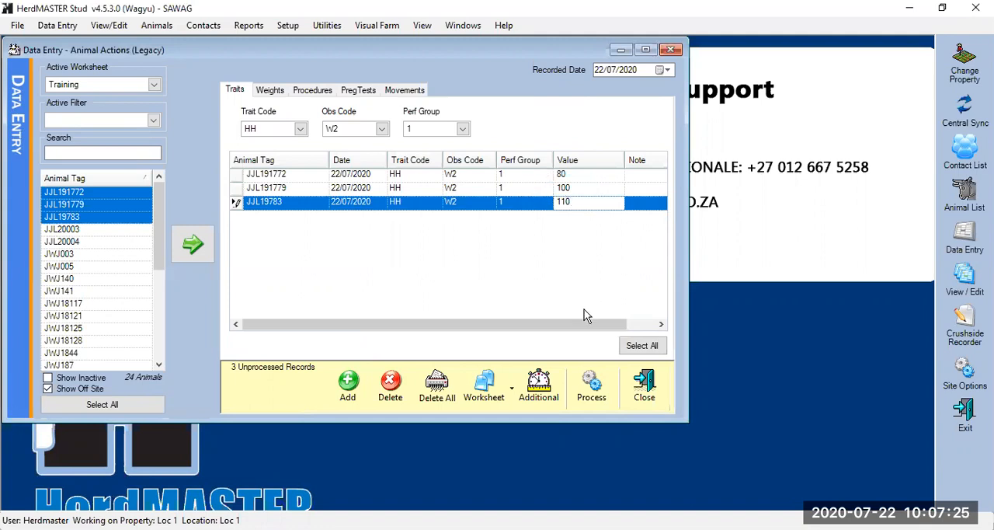
Process the three HH trait records, and close the Summary of Operation and the data entry window
{"action": "left_click", "coordinate": [591, 385]}
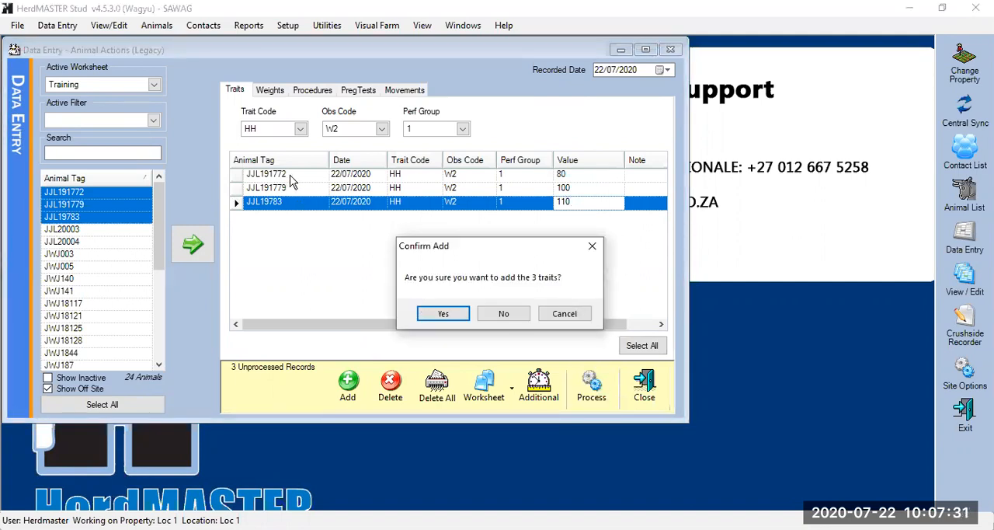
{"action": "left_click", "coordinate": [452, 317]}
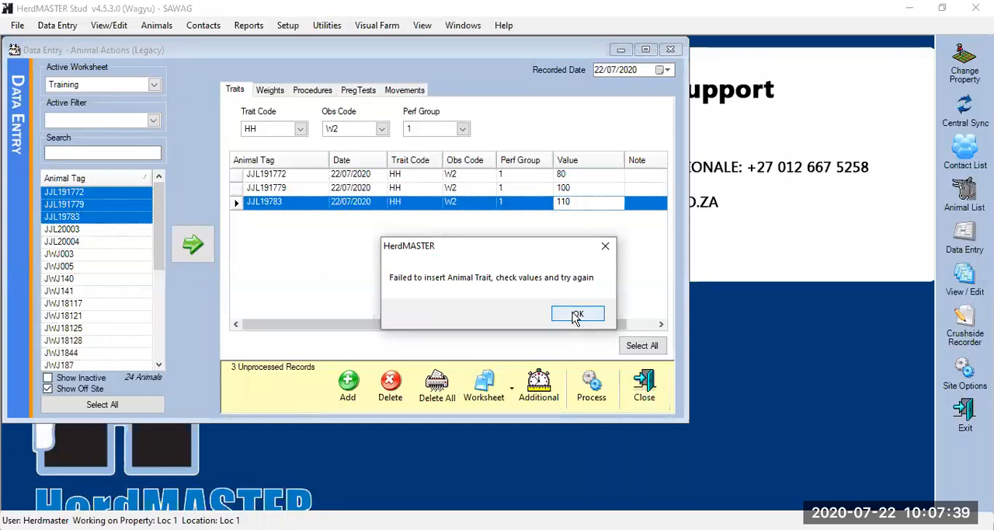
{"action": "left_click", "coordinate": [575, 319]}
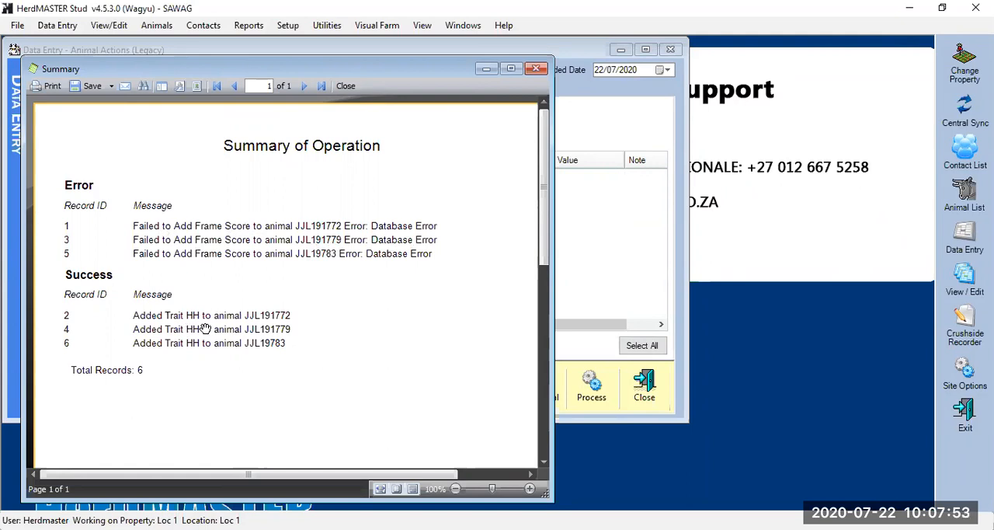
{"action": "left_click", "coordinate": [349, 87]}
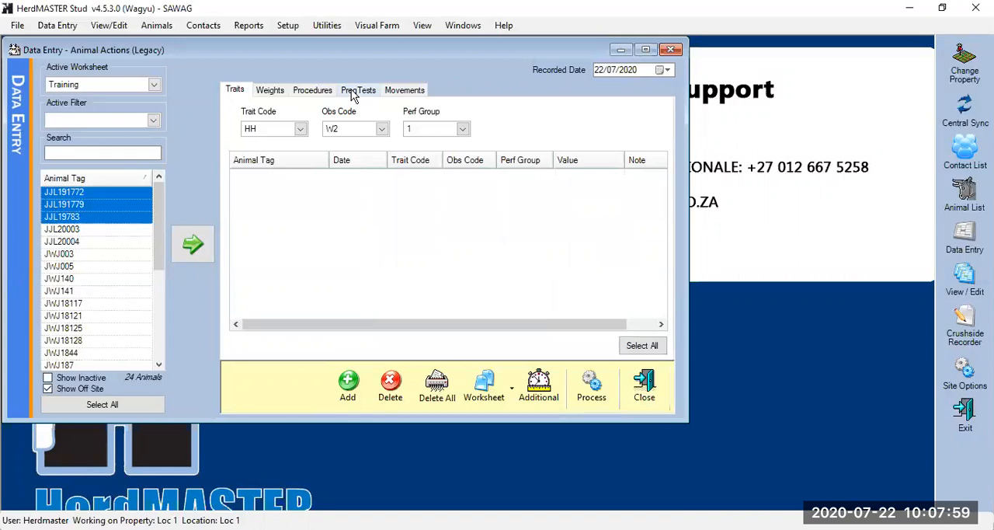
{"action": "left_click_drag", "start_coordinate": [452, 324], "coordinate": [368, 330]}
{"action": "left_click", "coordinate": [643, 397]}
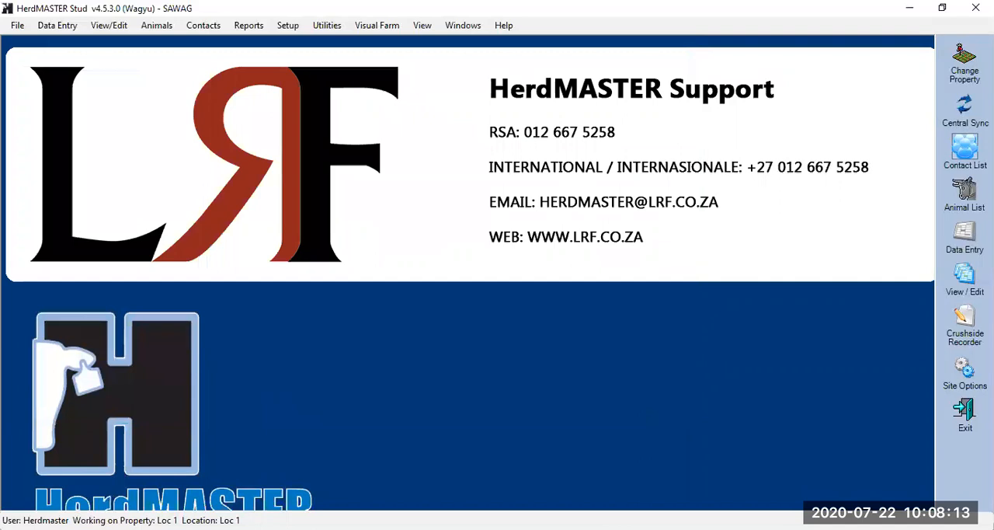
Display the animal list and start the BREEDPLAN Weights and Traits extract
{"action": "left_click", "coordinate": [964, 196]}
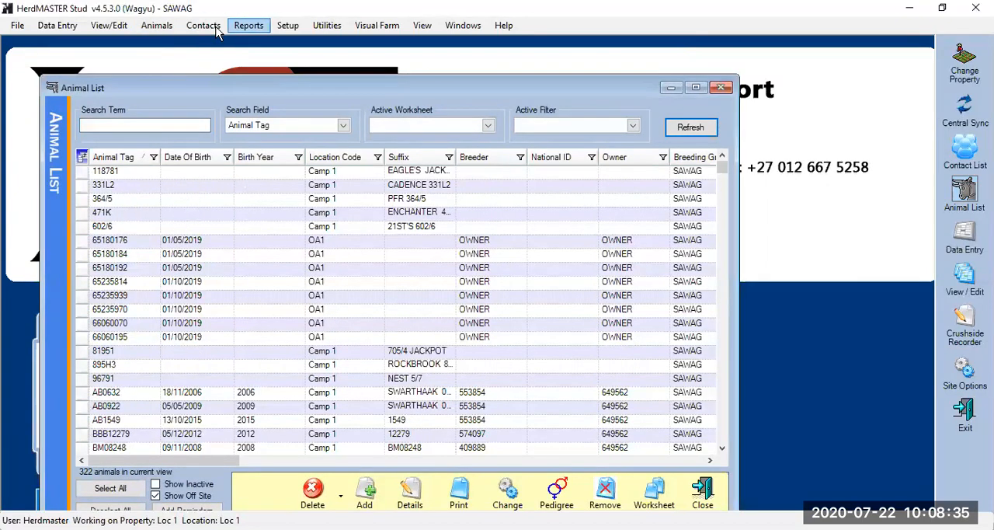
{"action": "left_click", "coordinate": [241, 26]}
{"action": "mouse_move", "coordinate": [278, 195]}
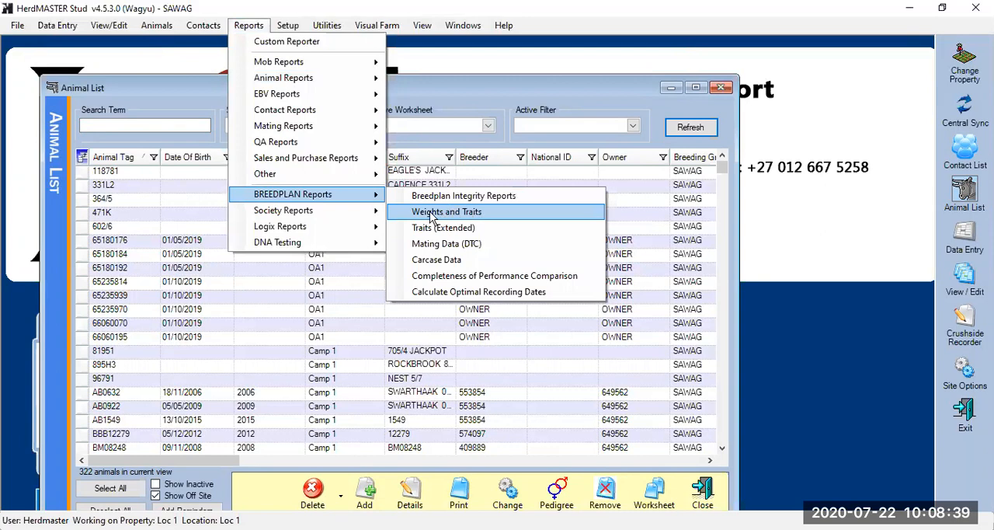
{"action": "left_click", "coordinate": [429, 213]}
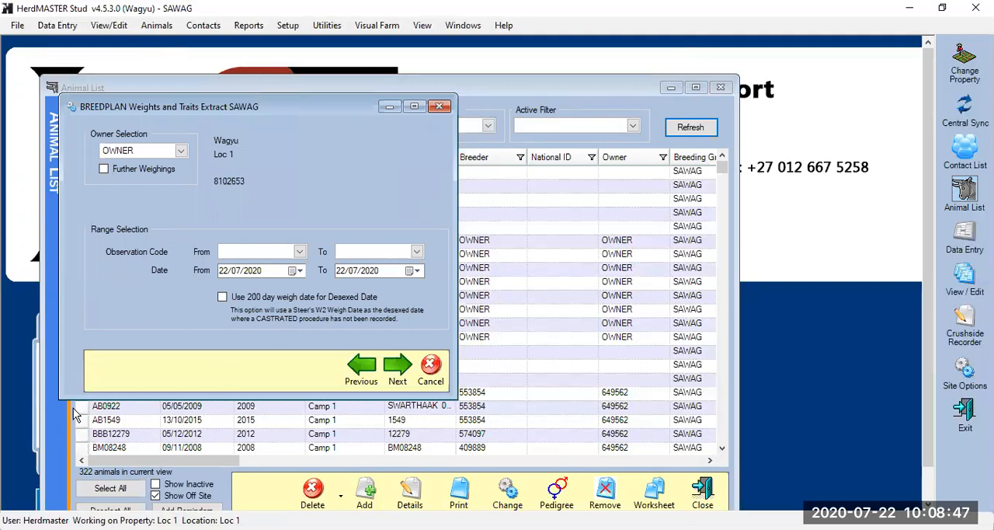
Restrict the extract to observation code W2 through W2 with a start date of 01/07/2020, and continue to the trait options
{"action": "left_click", "coordinate": [299, 251]}
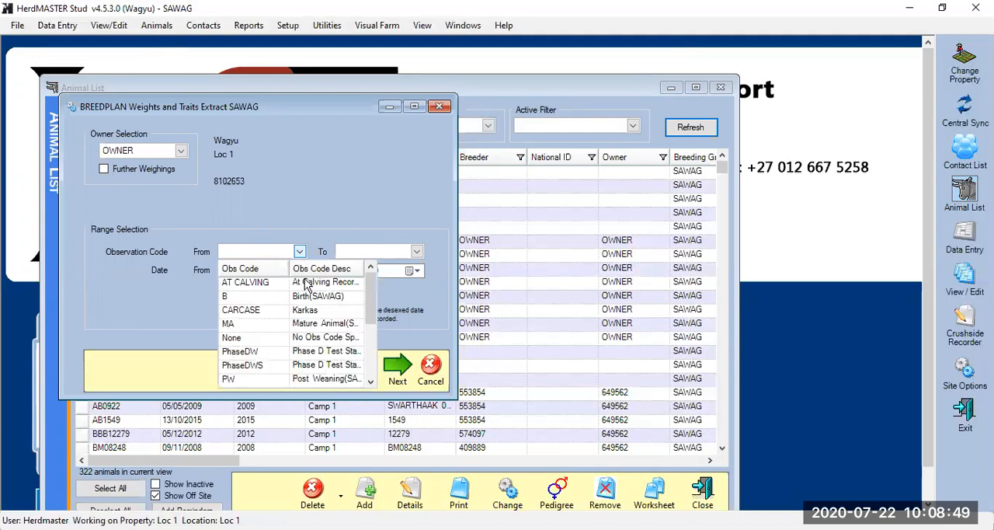
{"action": "scroll", "coordinate": [303, 318], "scroll_direction": "down", "scroll_amount": 2}
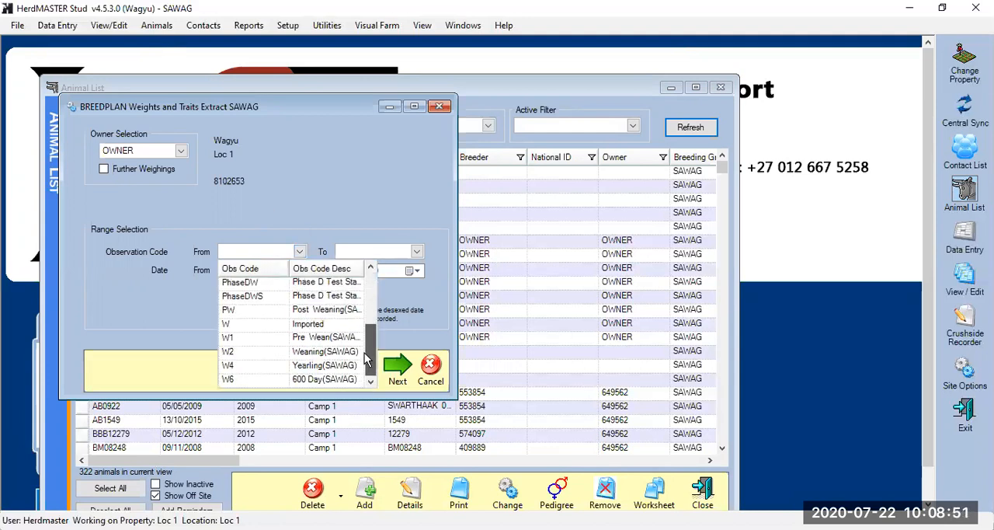
{"action": "left_click", "coordinate": [237, 351]}
{"action": "left_click", "coordinate": [417, 252]}
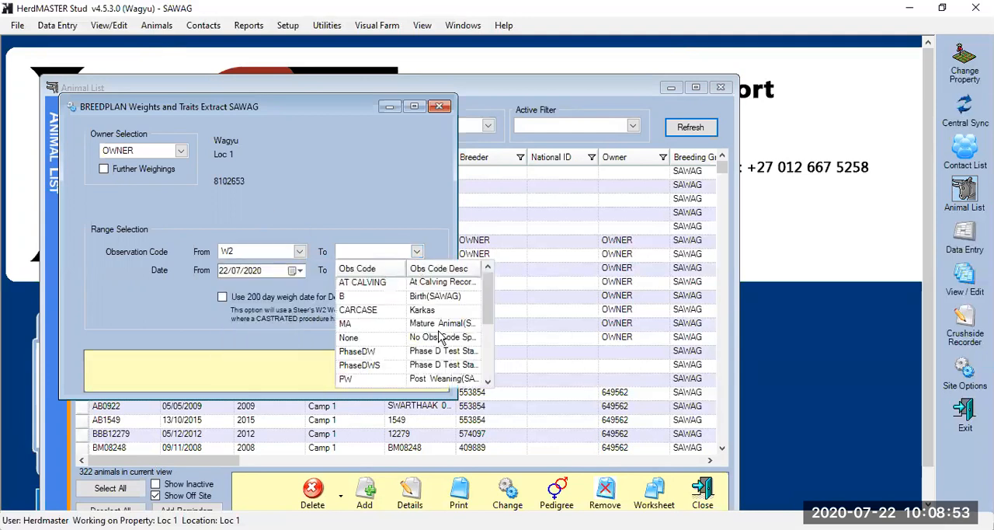
{"action": "scroll", "coordinate": [493, 342], "scroll_direction": "down", "scroll_amount": 2}
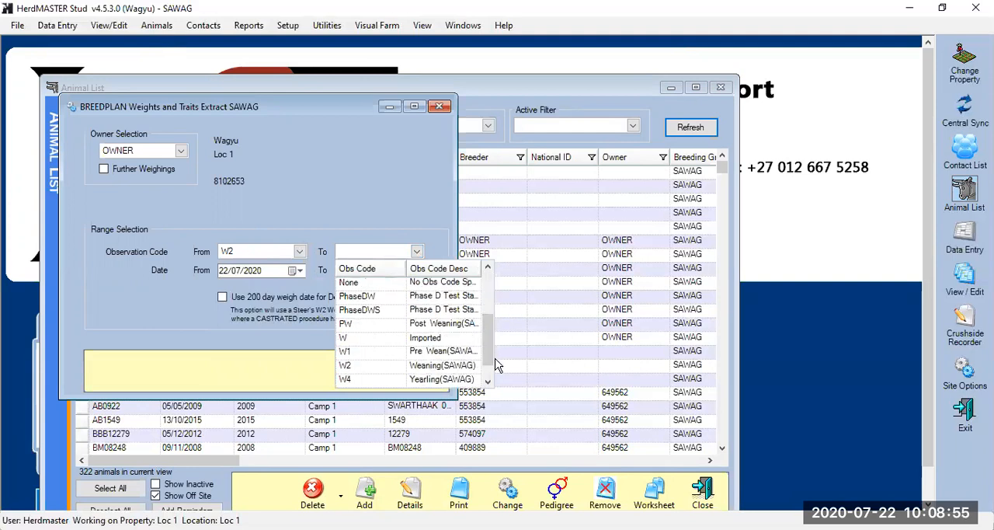
{"action": "left_click", "coordinate": [370, 365]}
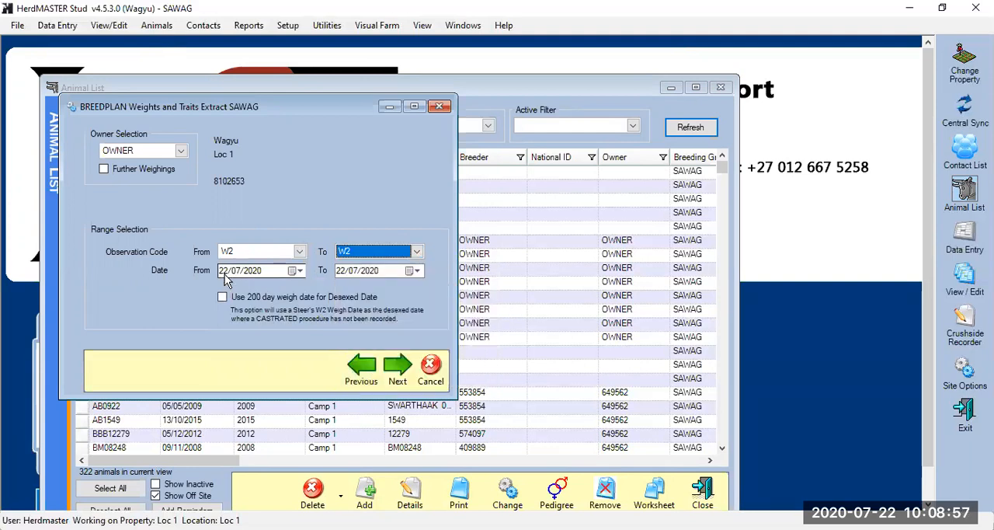
{"action": "left_click", "coordinate": [223, 270]}
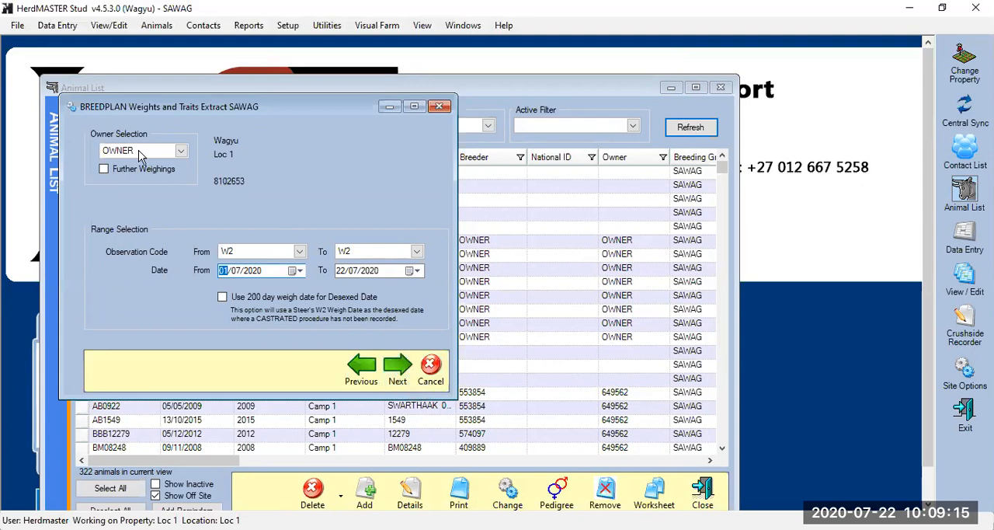
{"action": "left_click", "coordinate": [397, 372]}
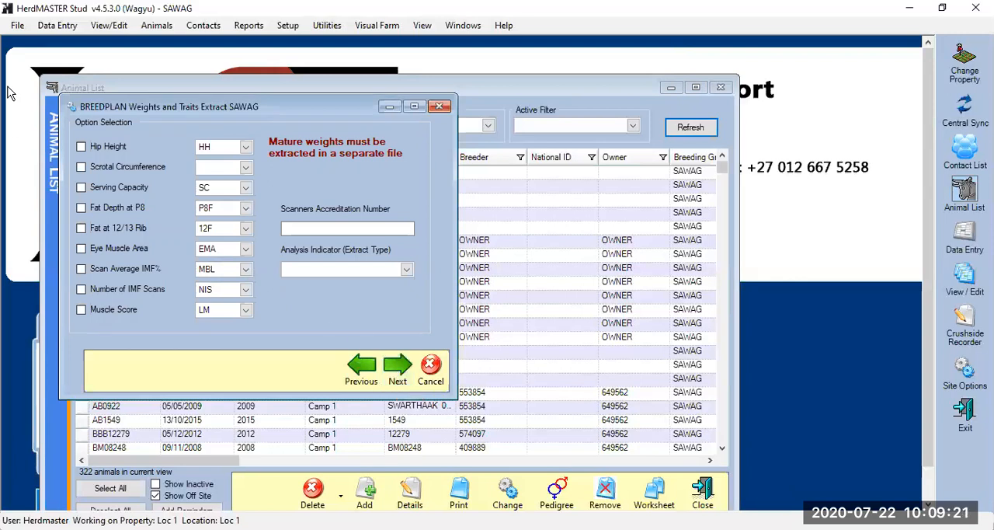
Include Hip Height with trait code HH in the extract, leave the additional trait selections blank and continue to the animal selection
{"action": "left_click", "coordinate": [82, 147]}
{"action": "left_click", "coordinate": [405, 371]}
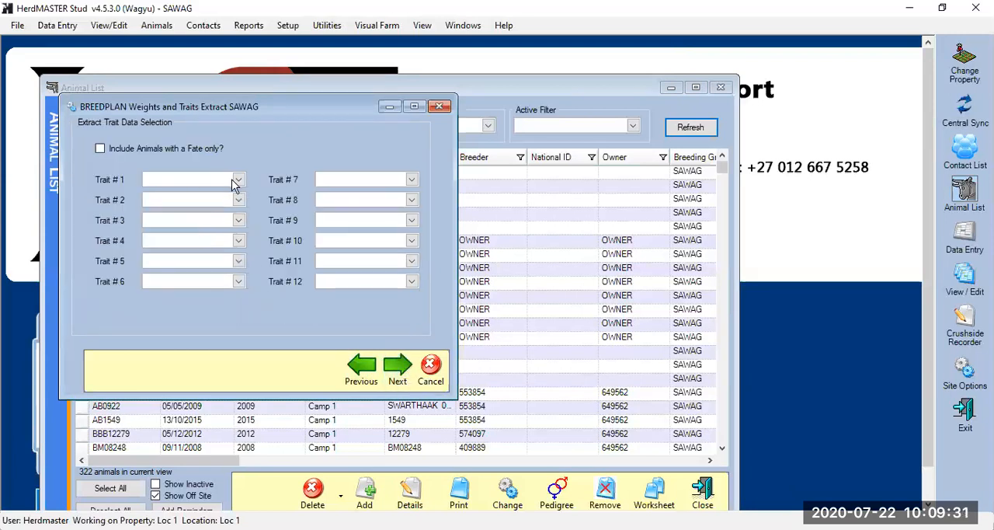
{"action": "left_click", "coordinate": [238, 181]}
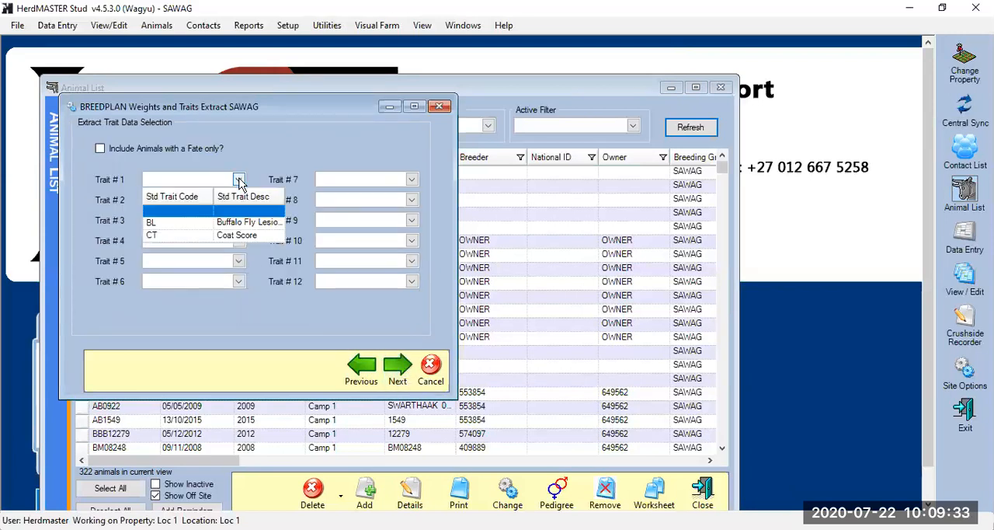
{"action": "left_click", "coordinate": [239, 180]}
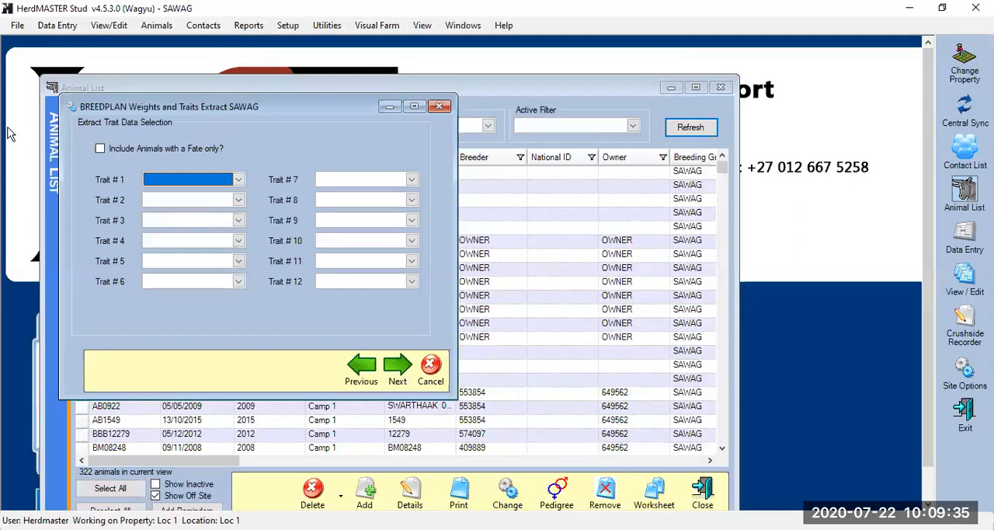
{"action": "left_click", "coordinate": [239, 182]}
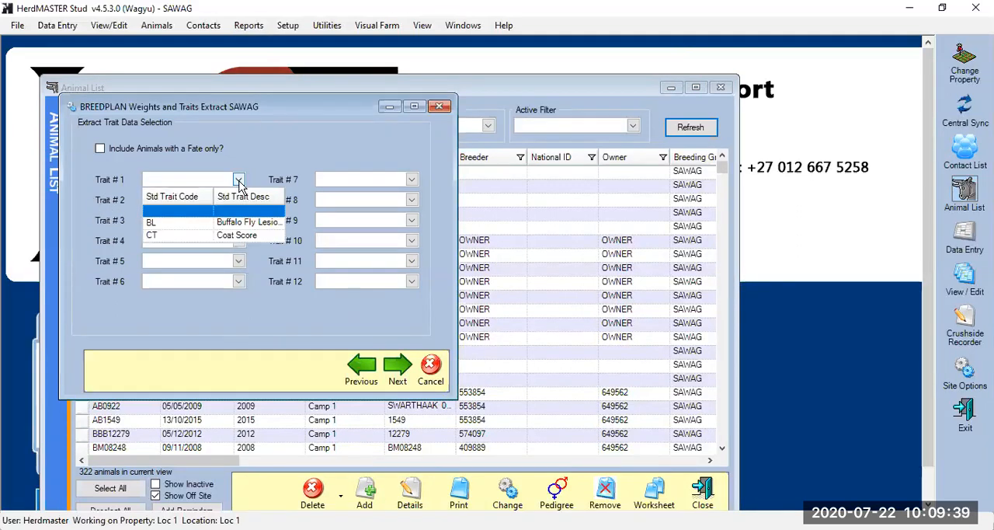
{"action": "left_click", "coordinate": [239, 182]}
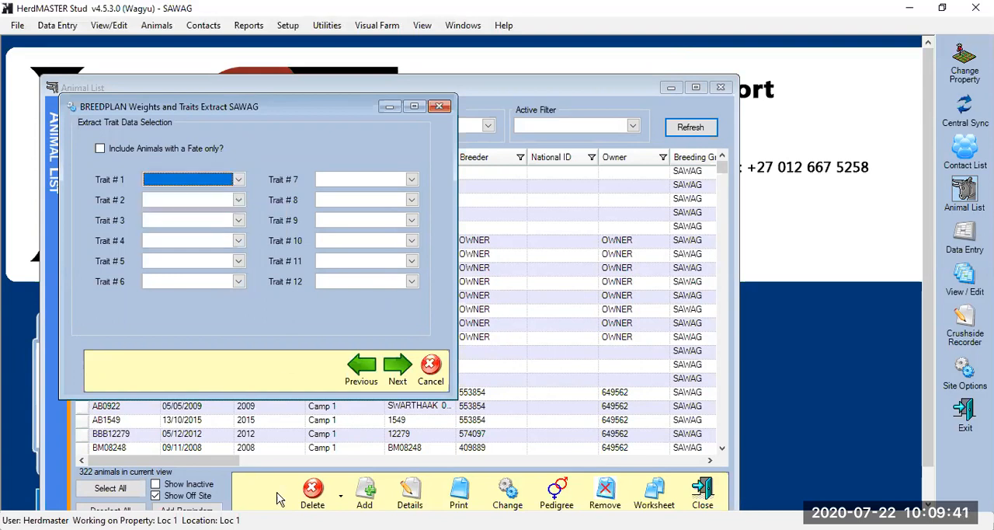
{"action": "left_click", "coordinate": [363, 372]}
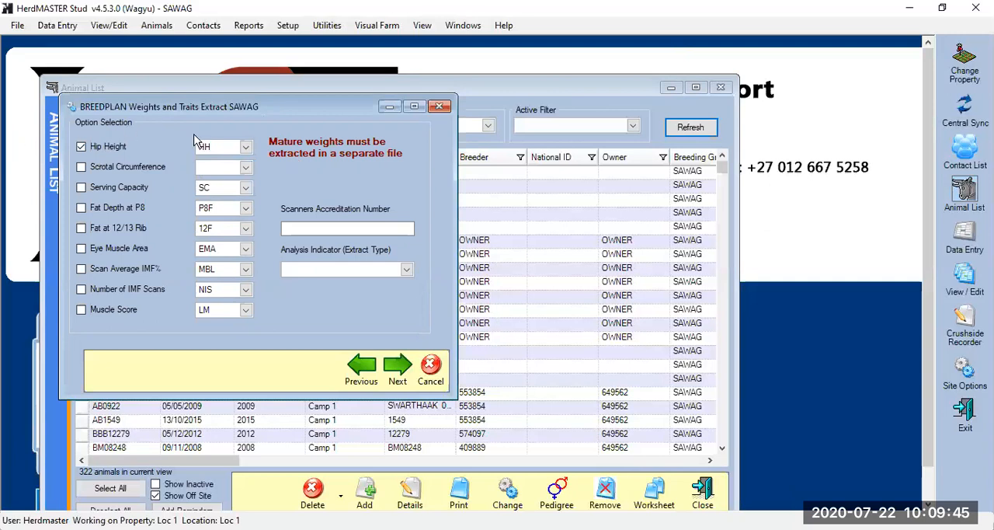
{"action": "left_click", "coordinate": [392, 373]}
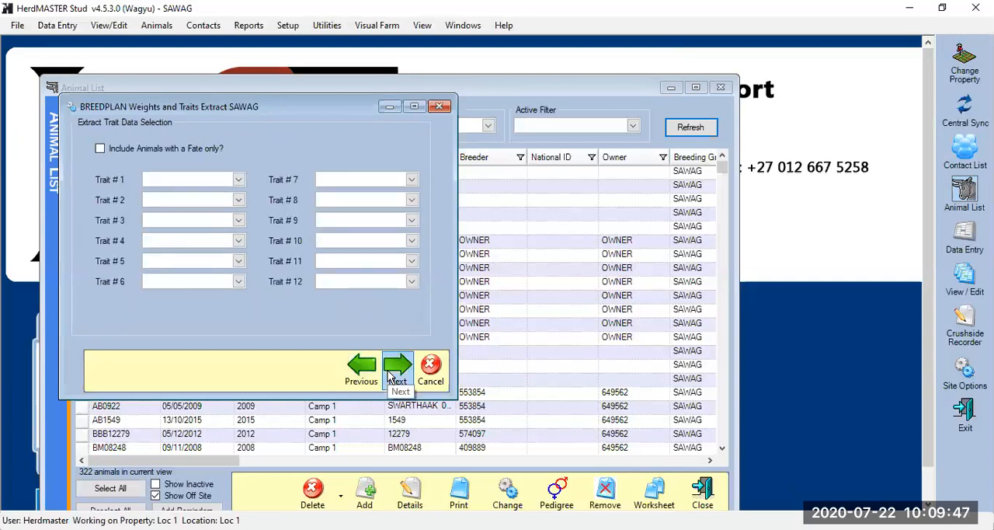
{"action": "left_click", "coordinate": [393, 373]}
Choose the Training worksheet and add JJL191772, JJL191779 and JJL19783 to the extract's selected animals
{"action": "left_click", "coordinate": [421, 138]}
{"action": "left_click_drag", "start_coordinate": [476, 187], "coordinate": [492, 250]}
{"action": "left_click", "coordinate": [357, 231]}
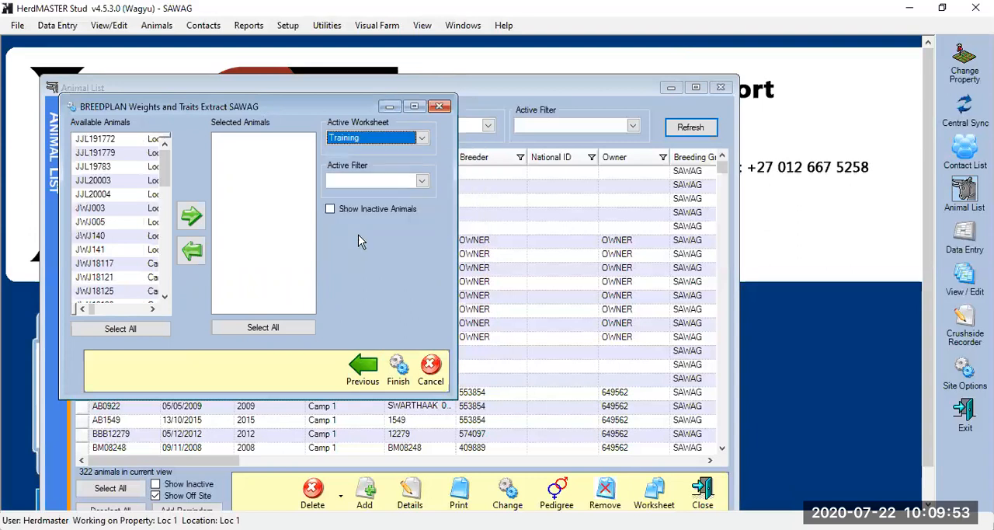
{"action": "left_click_drag", "start_coordinate": [118, 143], "coordinate": [125, 156]}
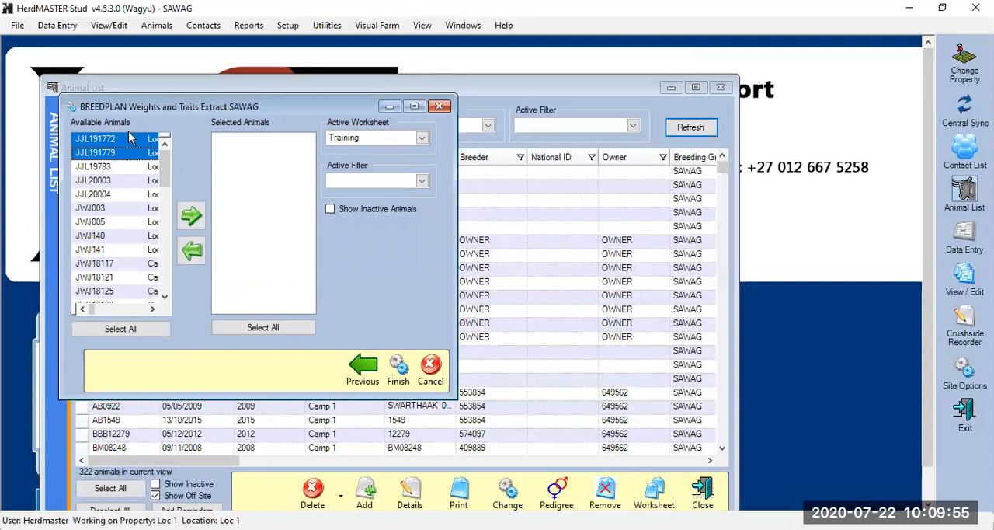
{"action": "left_click", "coordinate": [186, 214]}
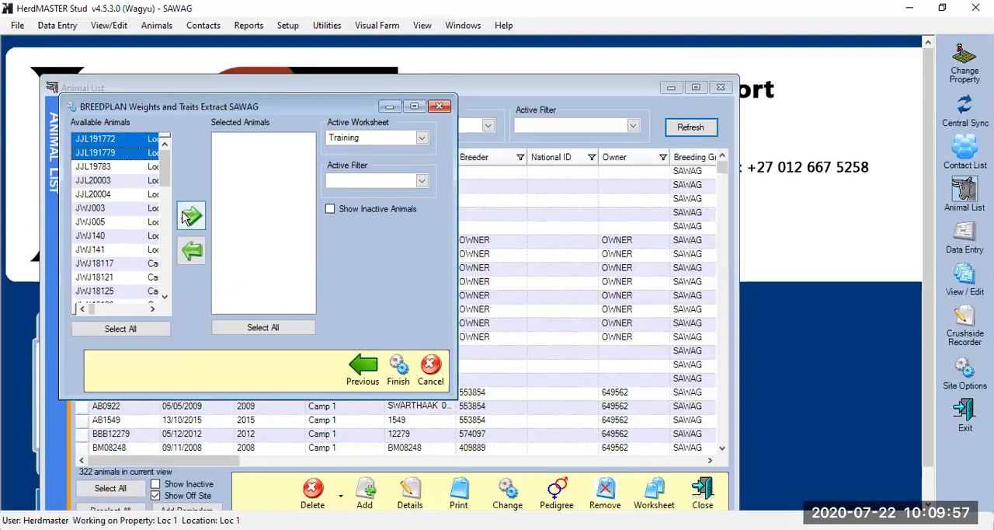
{"action": "left_click", "coordinate": [131, 169]}
{"action": "left_click", "coordinate": [191, 216]}
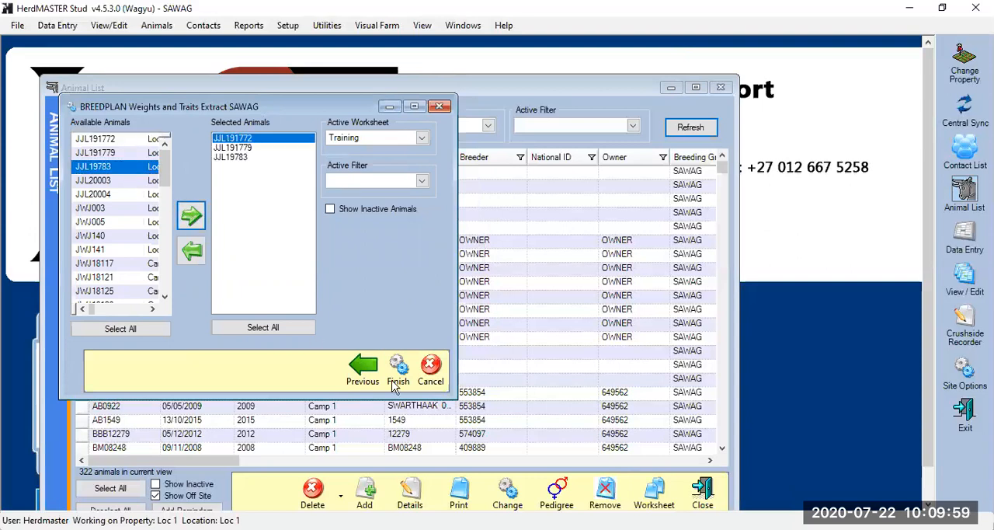
Generate the weights and traits extract, close its summary, view the BREEDPLAN Performance Records full-size and close them
{"action": "left_click", "coordinate": [397, 370]}
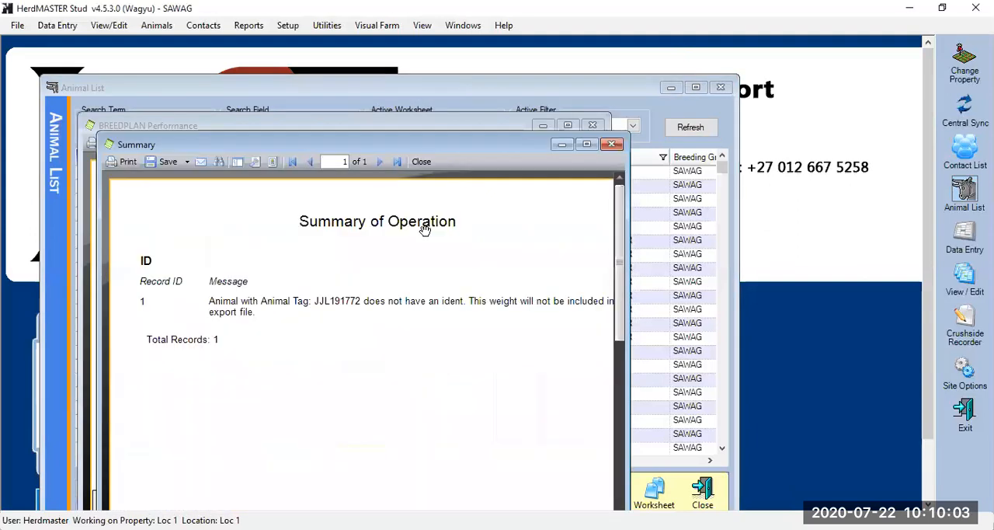
{"action": "left_click", "coordinate": [419, 163]}
{"action": "left_click", "coordinate": [567, 125]}
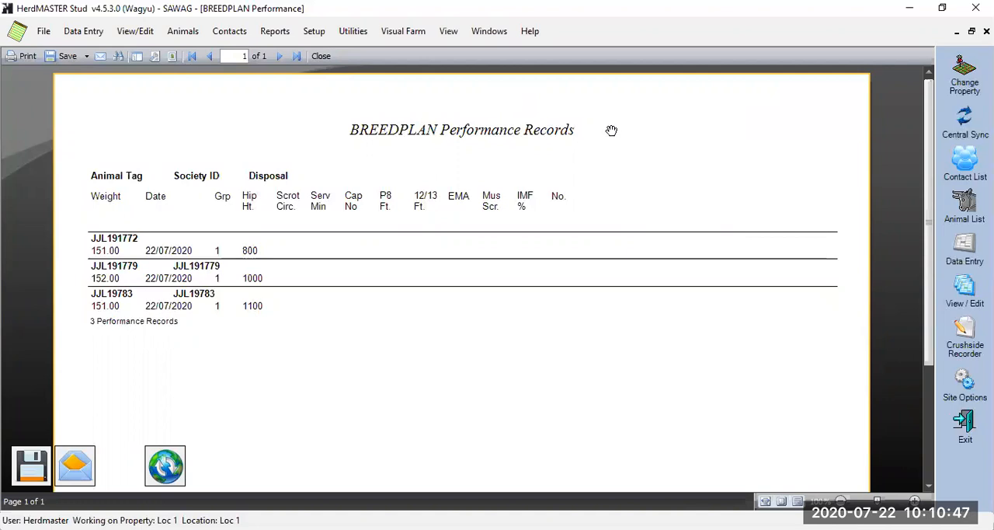
{"action": "left_click", "coordinate": [986, 31]}
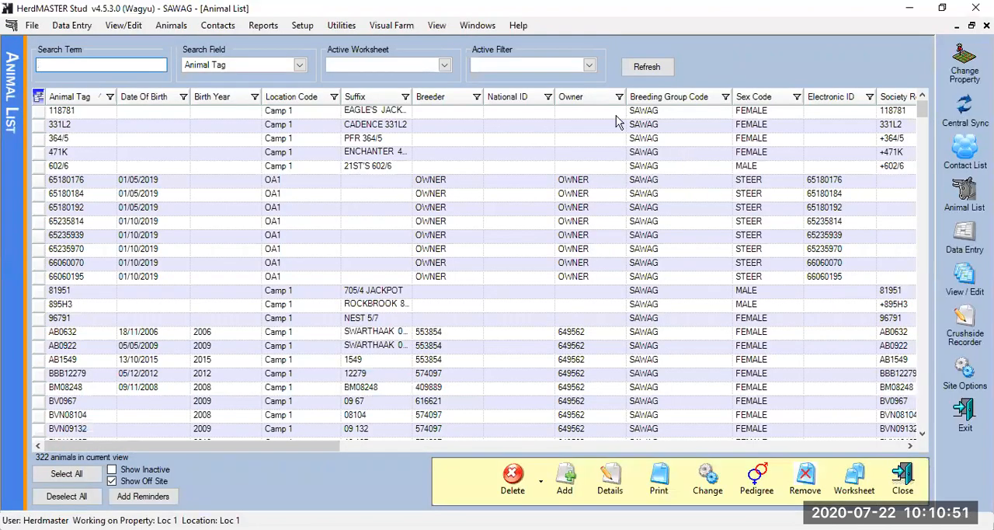
Sort the animal list by animal tag in ascending order
{"action": "left_click", "coordinate": [104, 99]}
{"action": "left_click", "coordinate": [103, 99]}
{"action": "left_click", "coordinate": [99, 65]}
{"action": "scroll", "coordinate": [153, 275], "scroll_direction": "down", "scroll_amount": 3}
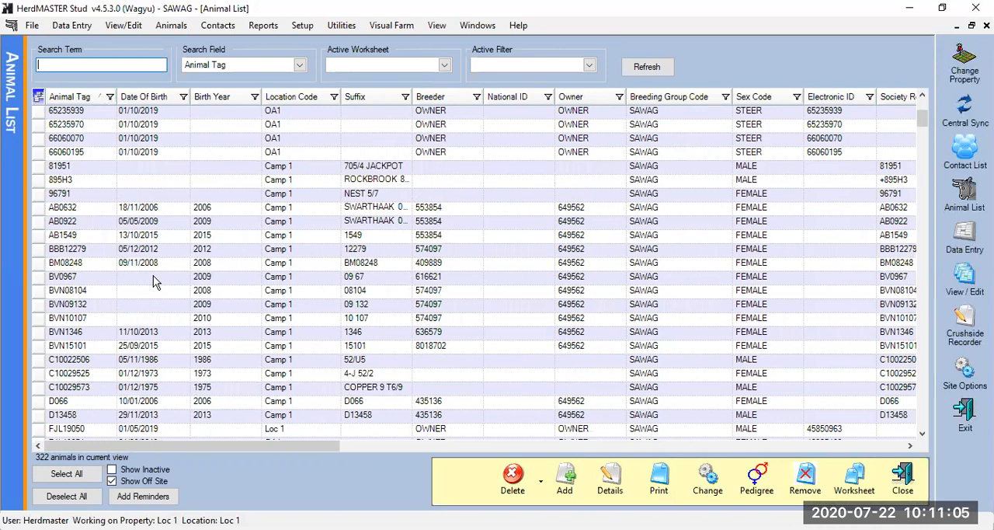
Start the society Registration extract and set its active worksheet to Training
{"action": "left_click", "coordinate": [263, 26]}
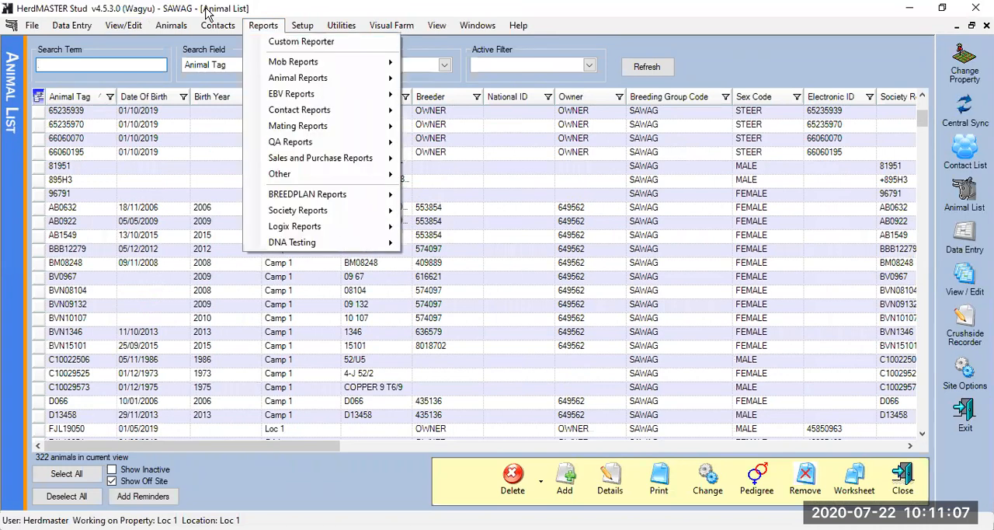
{"action": "mouse_move", "coordinate": [351, 211]}
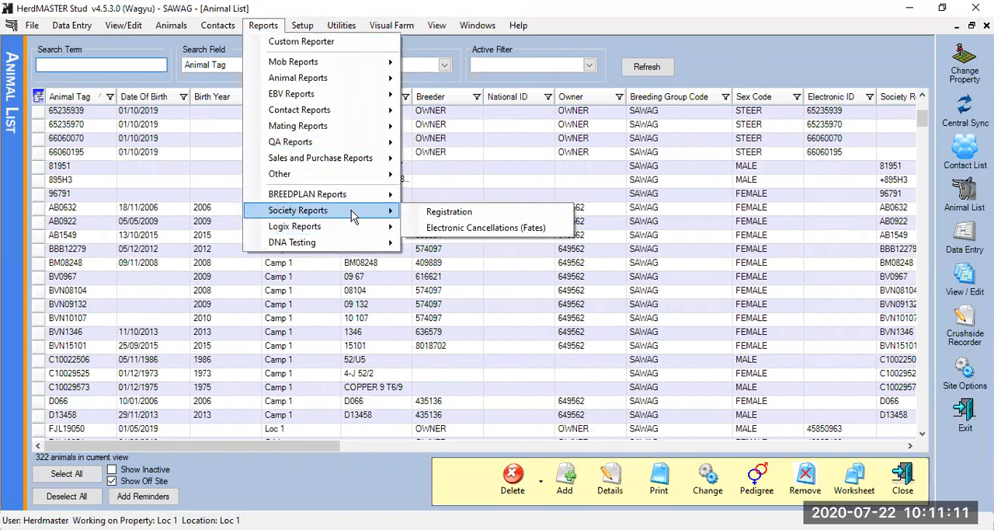
{"action": "left_click", "coordinate": [448, 214]}
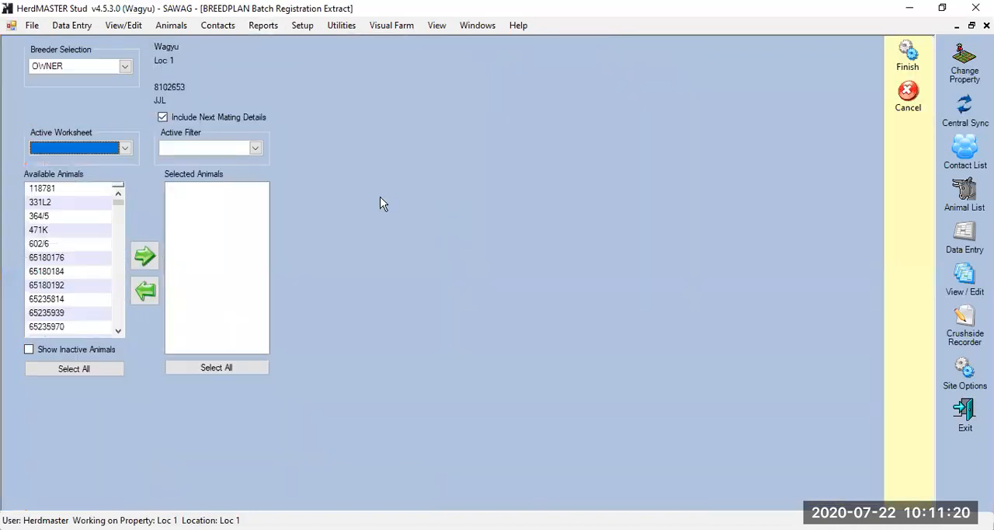
{"action": "left_click", "coordinate": [126, 148]}
{"action": "left_click_drag", "start_coordinate": [176, 193], "coordinate": [177, 247]}
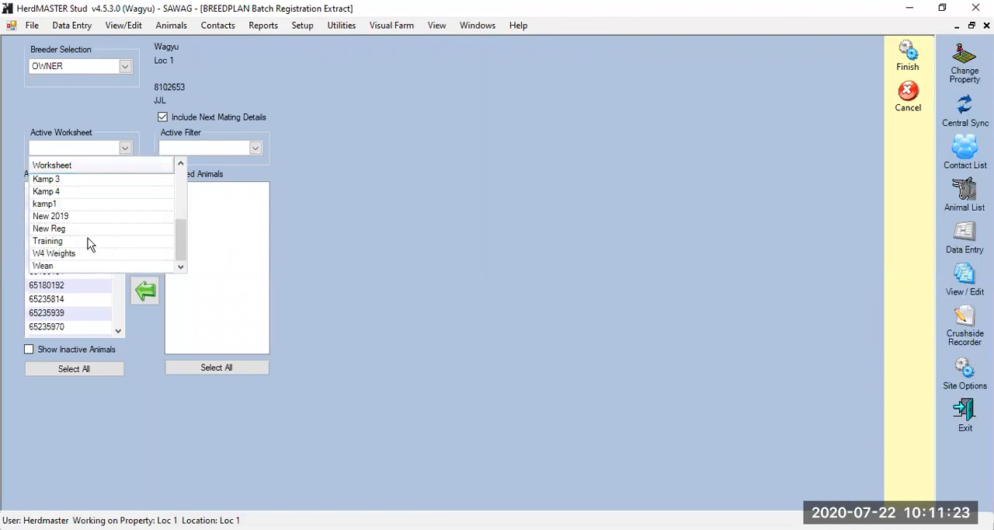
{"action": "left_click", "coordinate": [89, 244]}
{"action": "left_click_drag", "start_coordinate": [87, 189], "coordinate": [91, 246]}
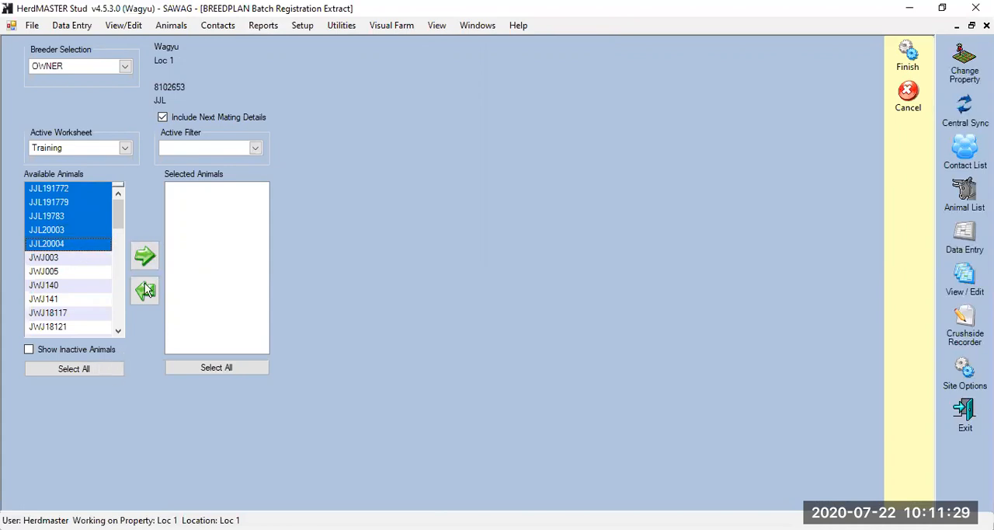
{"action": "key", "text": "Tab"}
{"action": "key", "text": "space"}
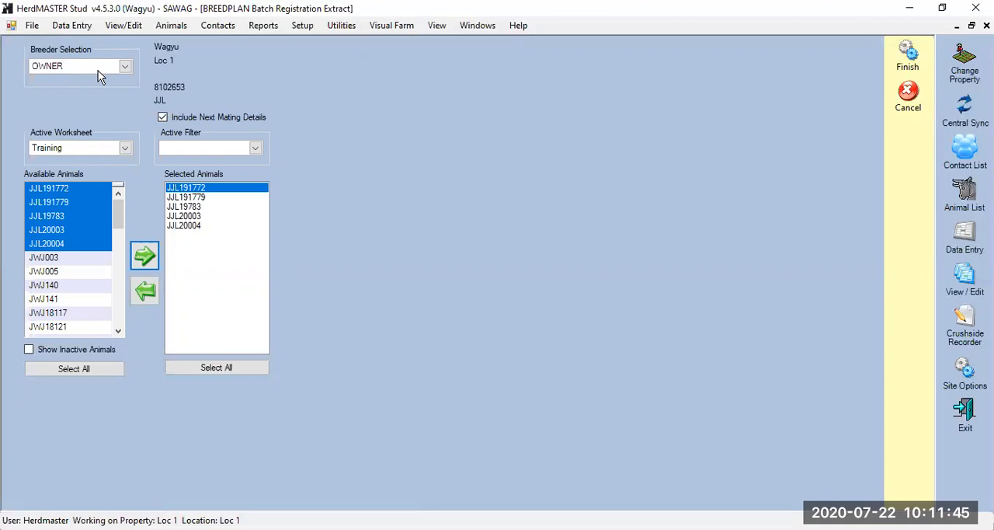
{"action": "left_click", "coordinate": [908, 56]}
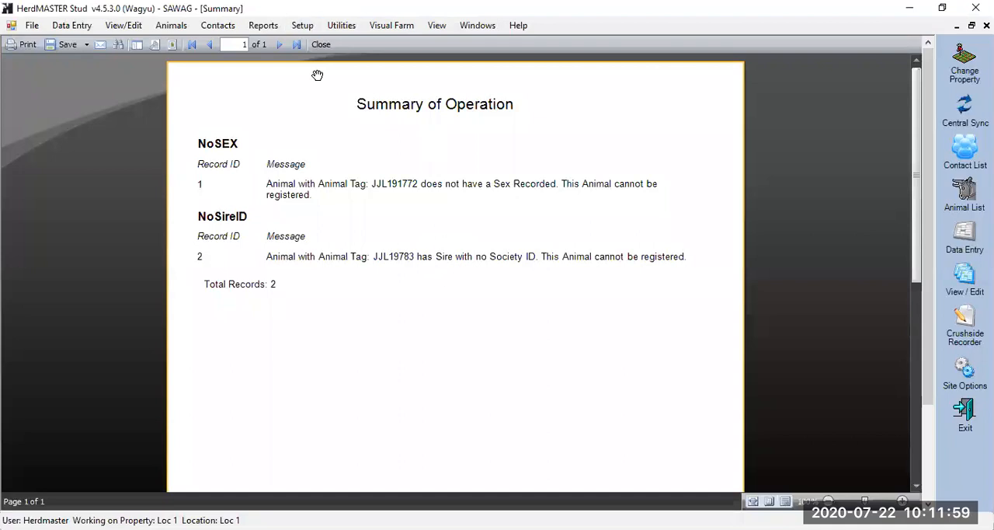
Close the Summary of Operation and the Calf Registration Information report, and exit the batch registration extract
{"action": "left_click", "coordinate": [321, 45]}
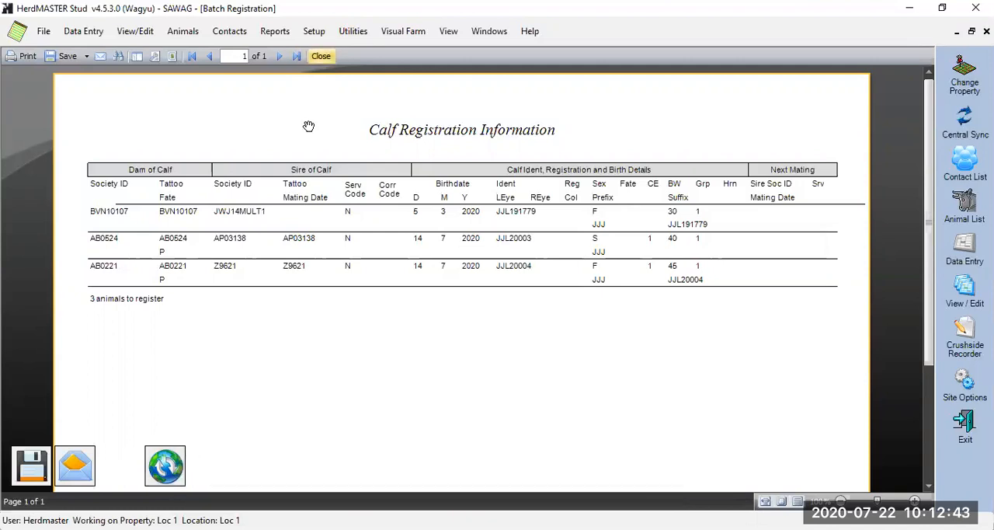
{"action": "left_click", "coordinate": [320, 56]}
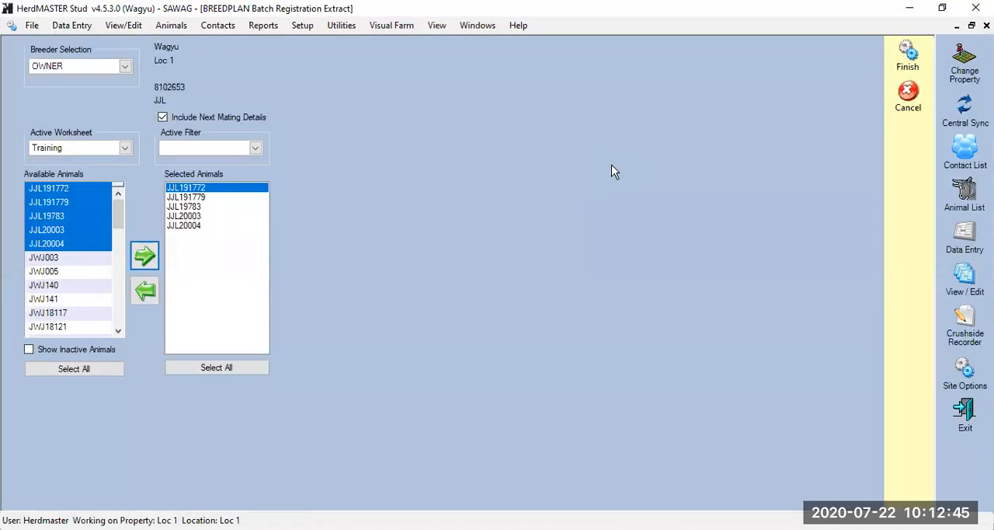
{"action": "left_click", "coordinate": [906, 96]}
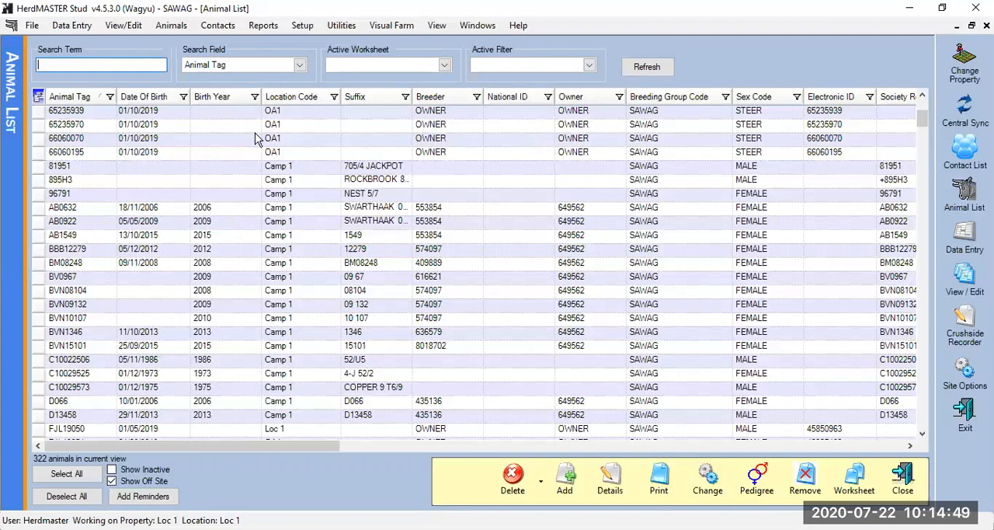
Run the Dam Production Summary report for JJL191779, JJL19783 and JJL20003 from the Training worksheet
{"action": "left_click", "coordinate": [264, 25]}
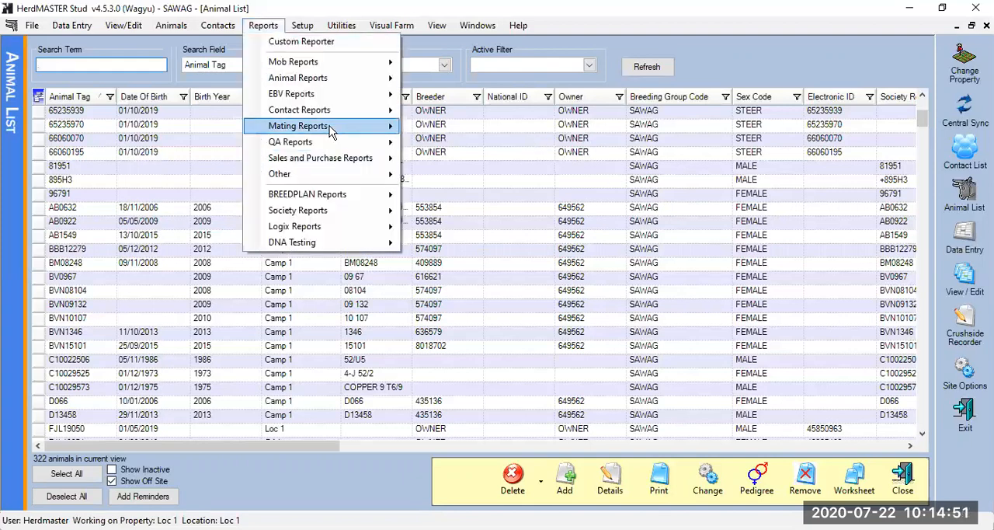
{"action": "mouse_move", "coordinate": [322, 129]}
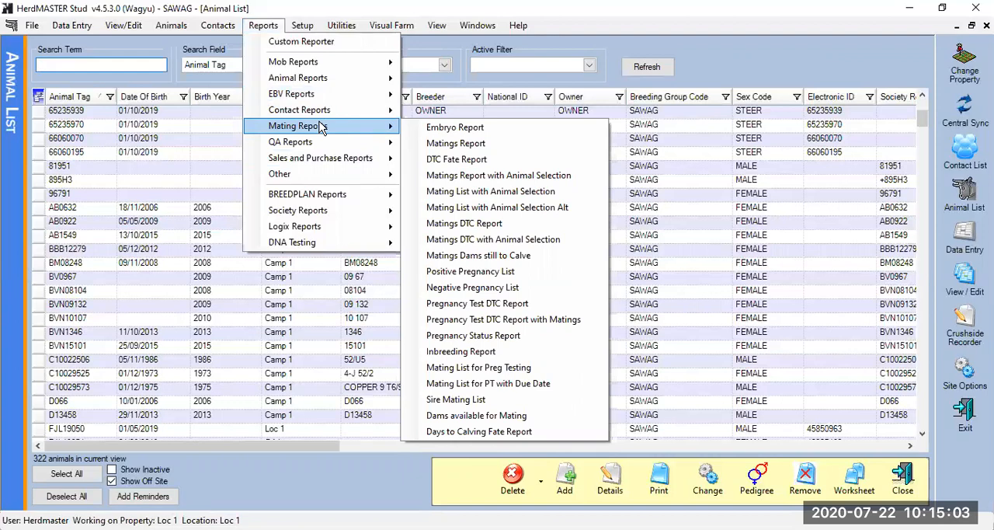
{"action": "mouse_move", "coordinate": [342, 79]}
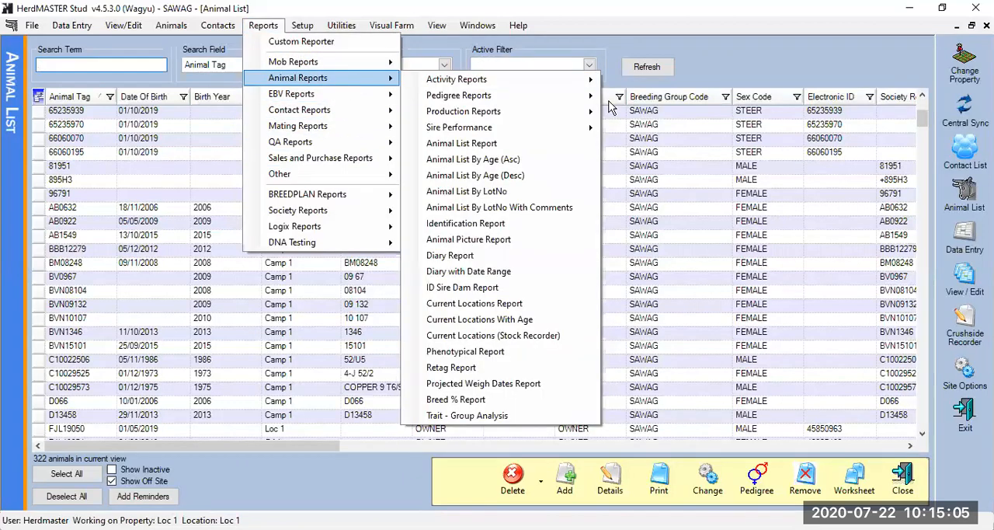
{"action": "mouse_move", "coordinate": [470, 115]}
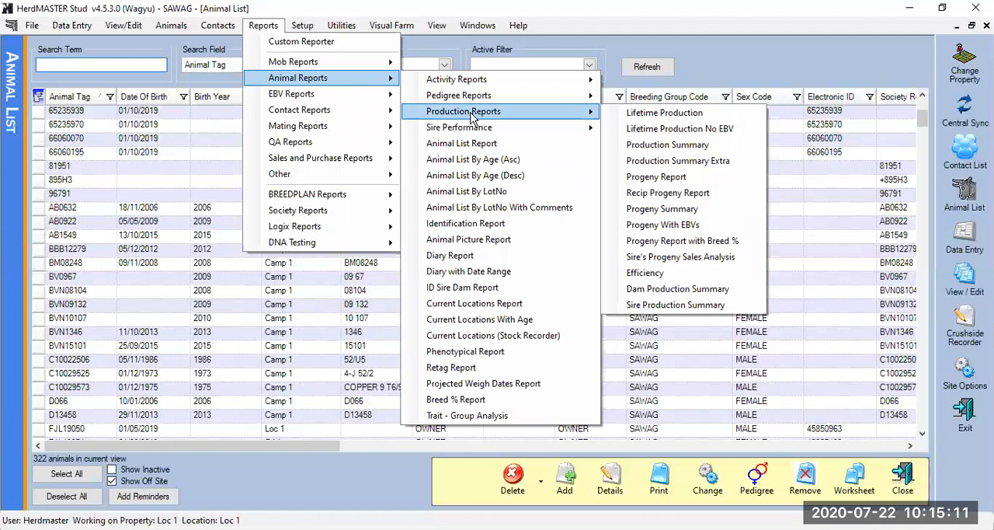
{"action": "left_click", "coordinate": [715, 292]}
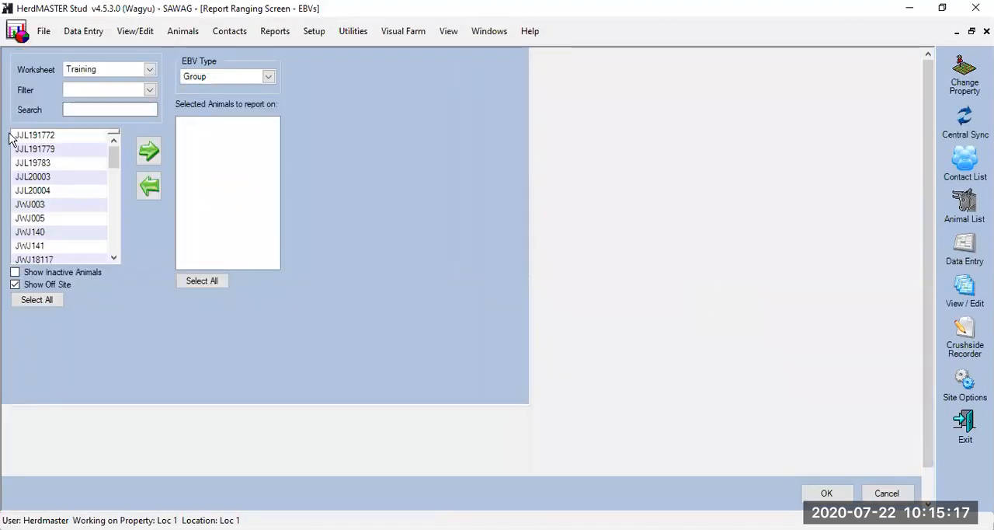
{"action": "left_click_drag", "start_coordinate": [47, 148], "coordinate": [70, 179]}
{"action": "left_click", "coordinate": [148, 150]}
{"action": "left_click", "coordinate": [828, 492]}
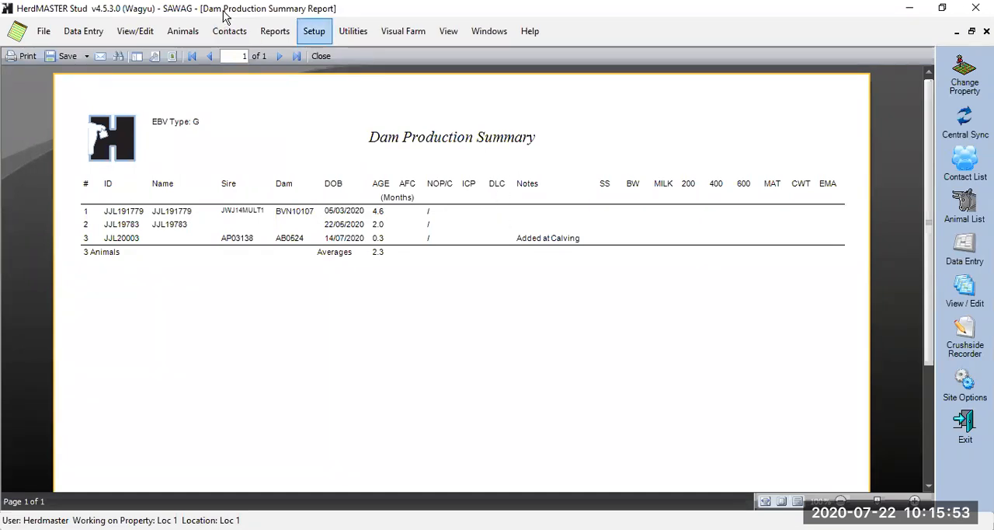
Run the Phenotypical Report for the Training worksheet animals from JJL191779 through JWJ140
{"action": "left_click", "coordinate": [275, 31]}
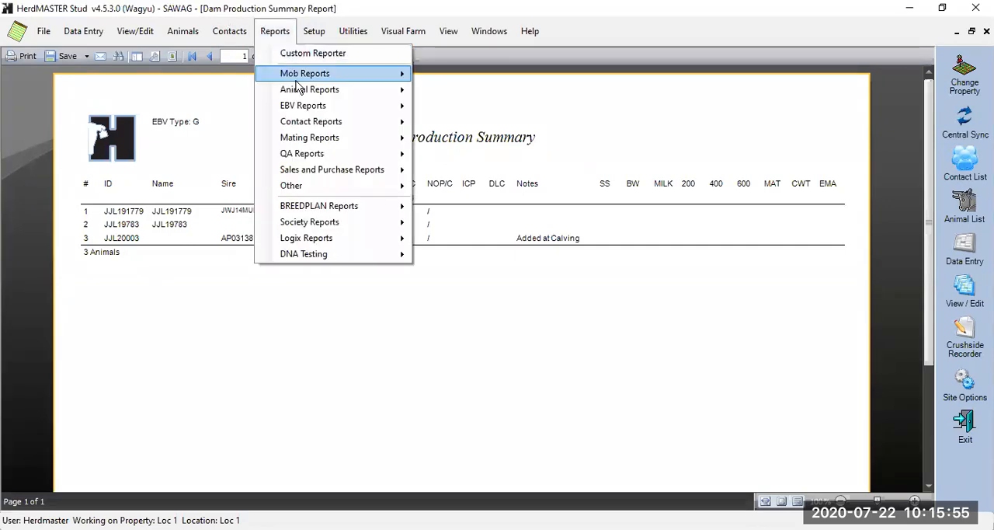
{"action": "mouse_move", "coordinate": [303, 95]}
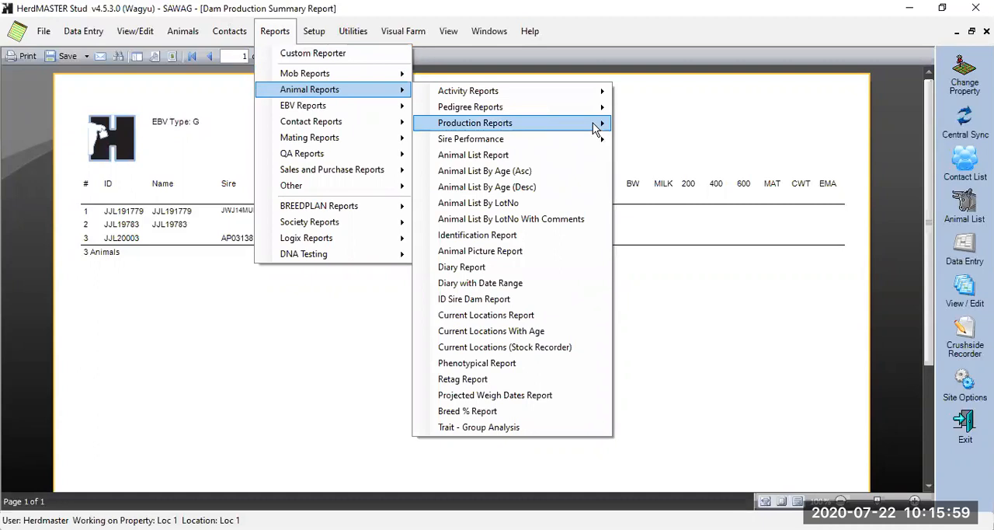
{"action": "mouse_move", "coordinate": [595, 129]}
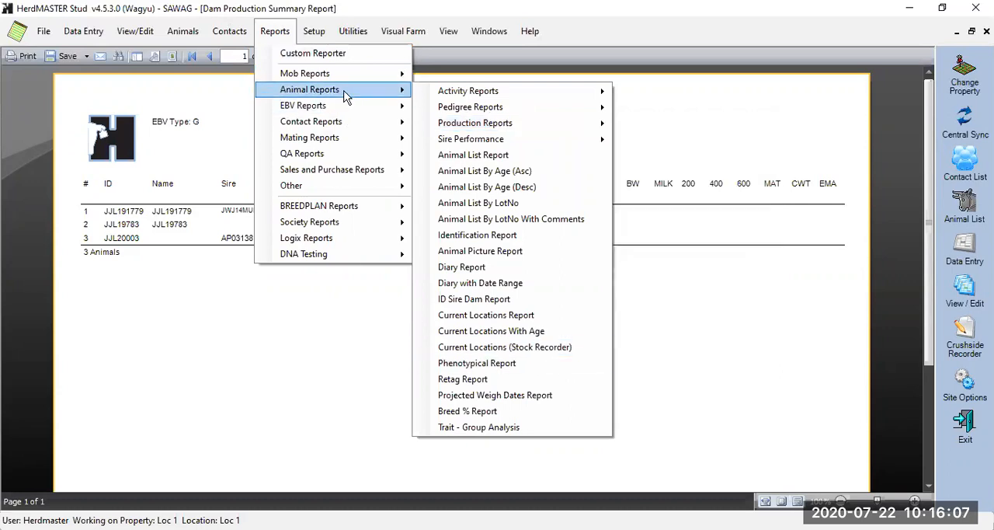
{"action": "mouse_move", "coordinate": [479, 109]}
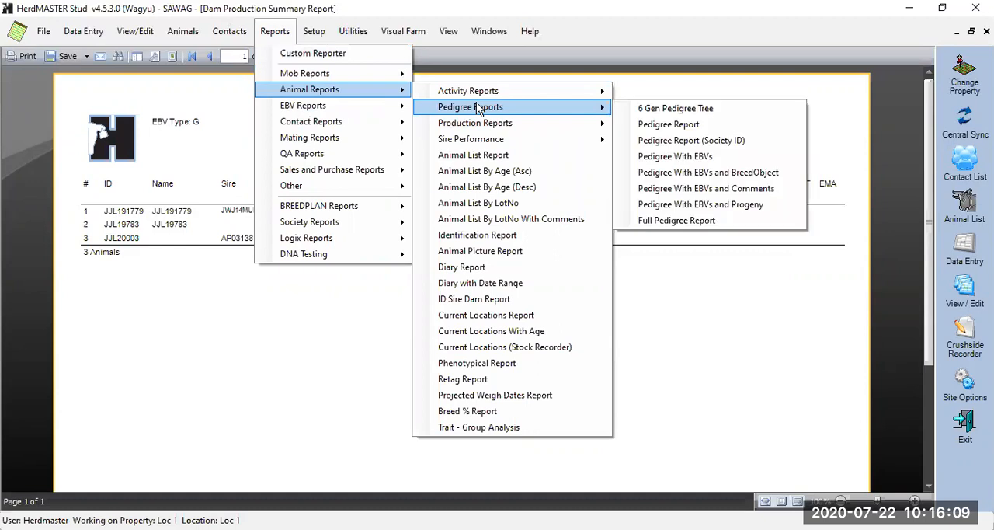
{"action": "left_click", "coordinate": [482, 363]}
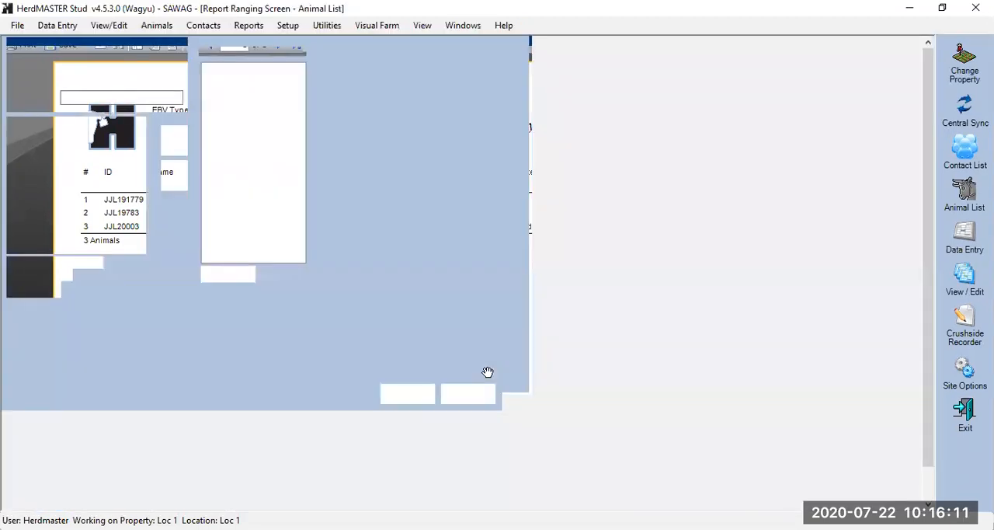
{"action": "left_click_drag", "start_coordinate": [69, 148], "coordinate": [91, 236]}
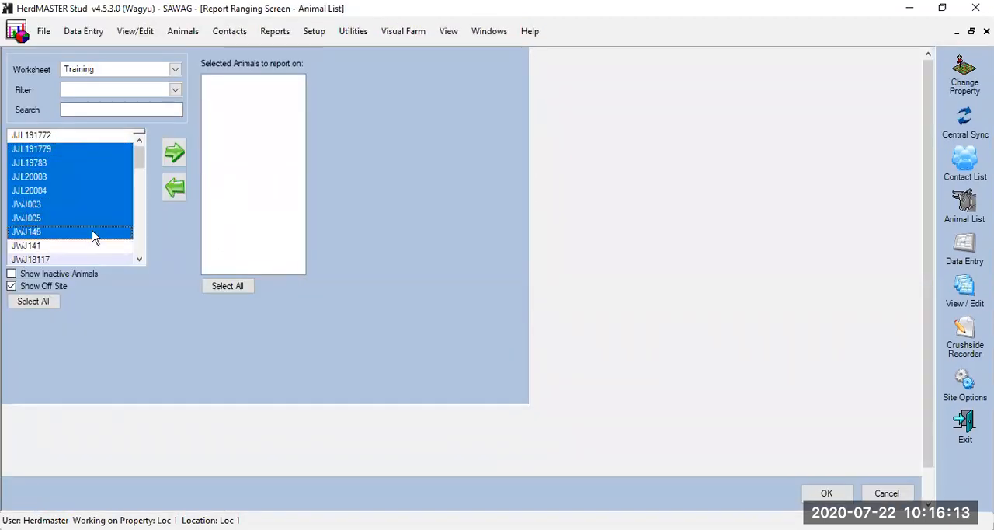
{"action": "left_click", "coordinate": [174, 152]}
{"action": "left_click", "coordinate": [824, 493]}
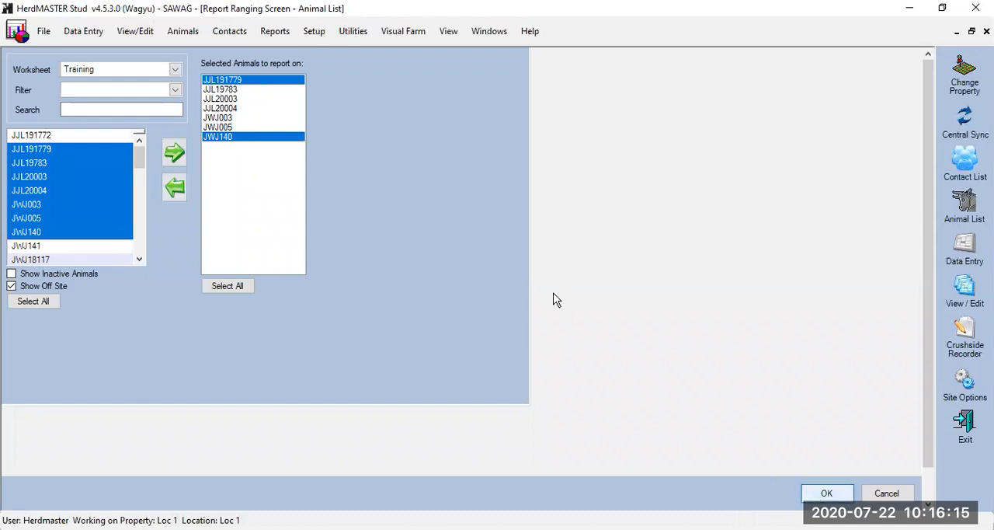